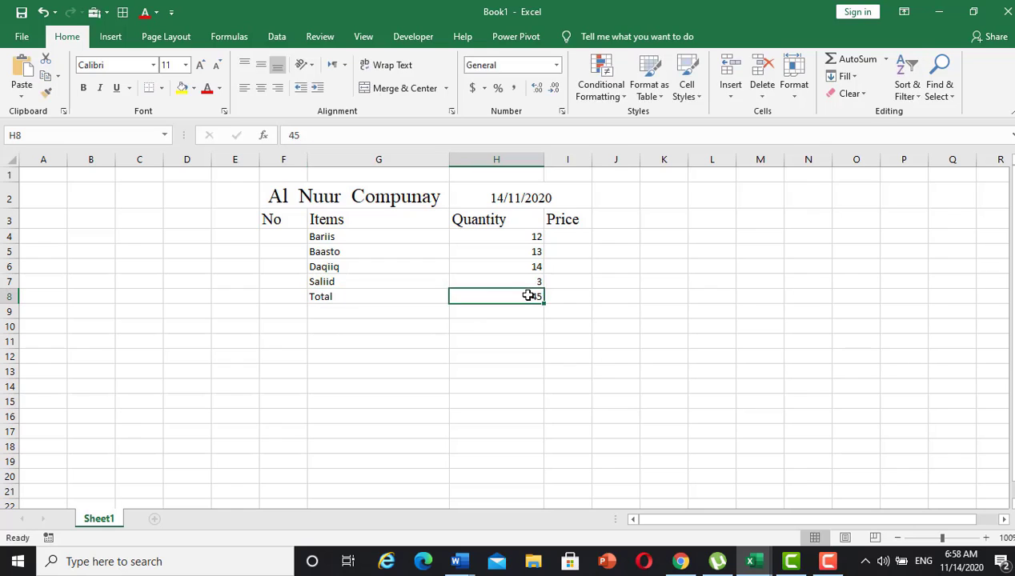
# - Replace the hand-typed Quantity total with =SUM(H4:H7) in H8
pyautogui.press('Delete')
pyautogui.press('Return')
pyautogui.click(515, 295)
pyautogui.write('=Sum')
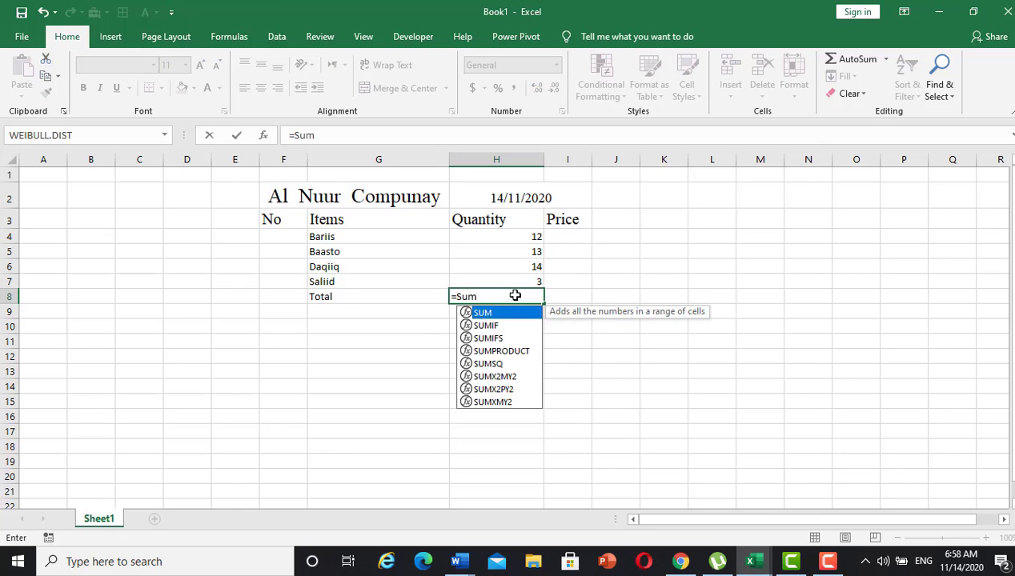
pyautogui.write('(')
pyautogui.moveTo(512, 236); pyautogui.dragTo(527, 281)
pyautogui.press('Return')
# - Enter 15 as the first price in cell I4
pyautogui.click(563, 233)
pyautogui.write('12')
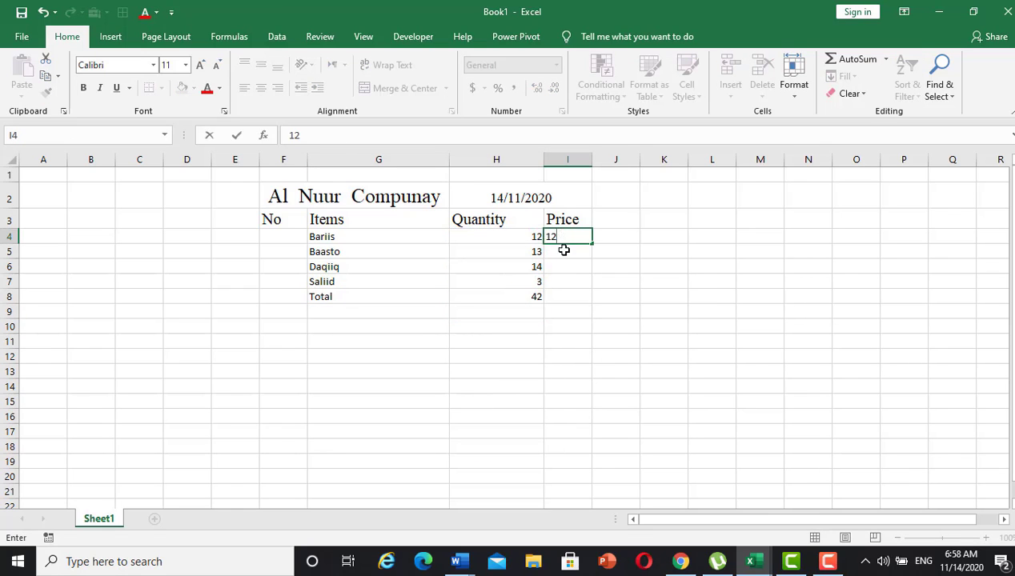
pyautogui.press('Return')
pyautogui.click(569, 240)
pyautogui.press('BackSpace')
pyautogui.click(562, 277)
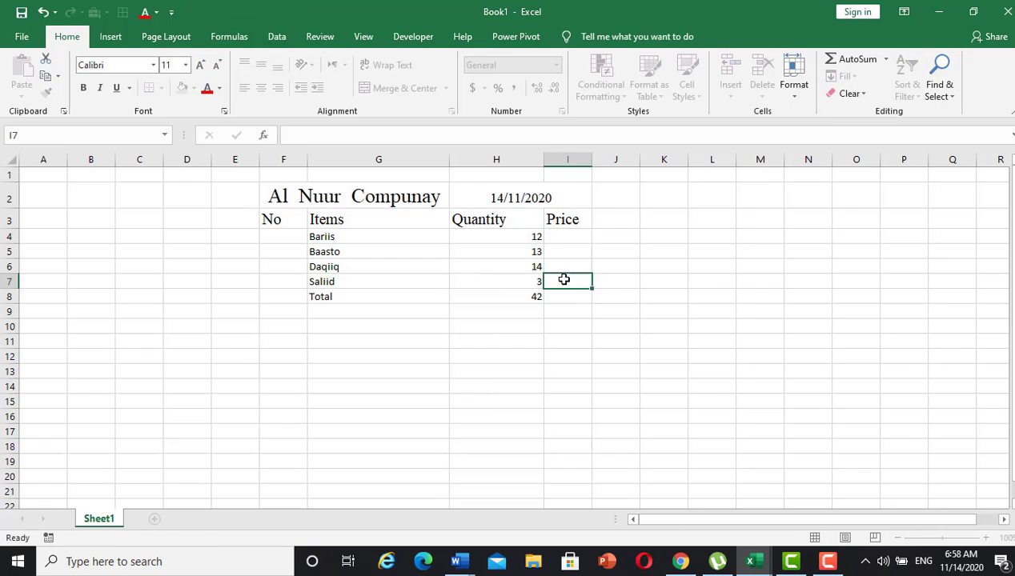
pyautogui.hotkey('ctrl', 'c')
pyautogui.click(554, 236)
pyautogui.doubleClick(612, 345)
pyautogui.rightClick(563, 232)
pyautogui.write('12')
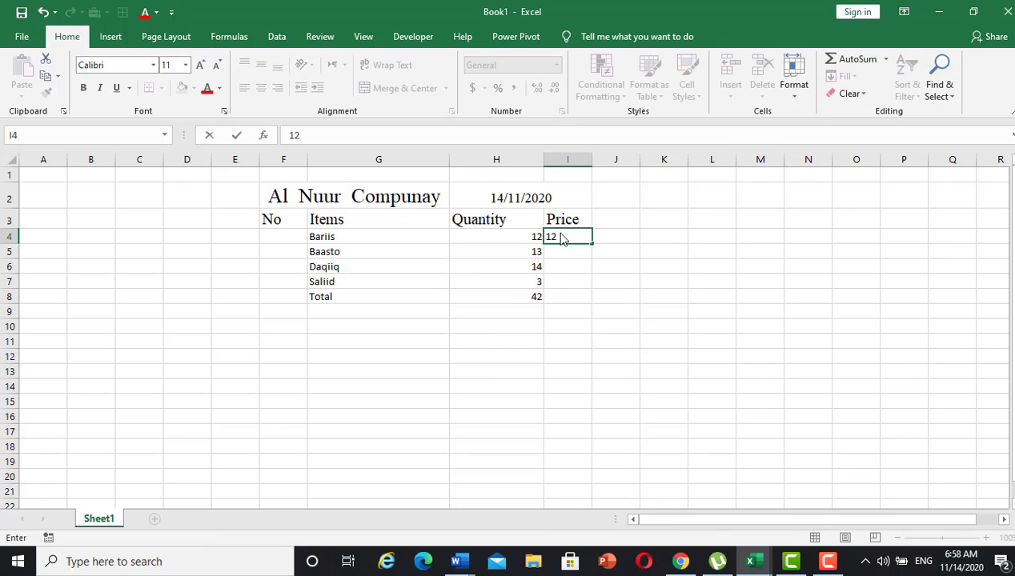
pyautogui.press('BackSpace')
pyautogui.write('5')
pyautogui.press('Return')
# - Enter prices 14, 23 and 12 in I5:I7 and total them with =SUM(I4:I7) in I8
pyautogui.write('14')
pyautogui.press('Return')
pyautogui.write('23')
pyautogui.press('Return')
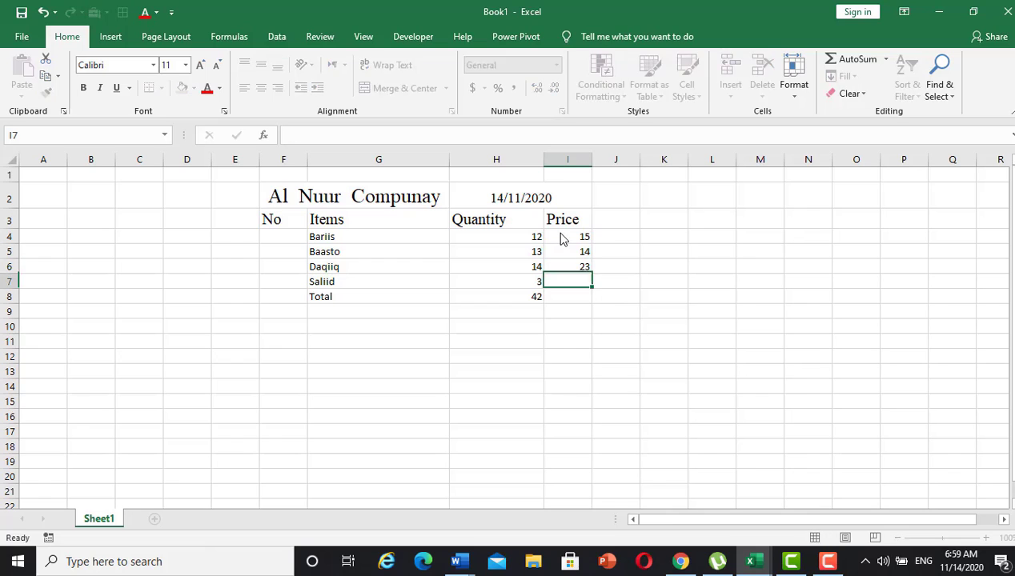
pyautogui.write('12')
pyautogui.press('Return')
pyautogui.write('=Sum(')
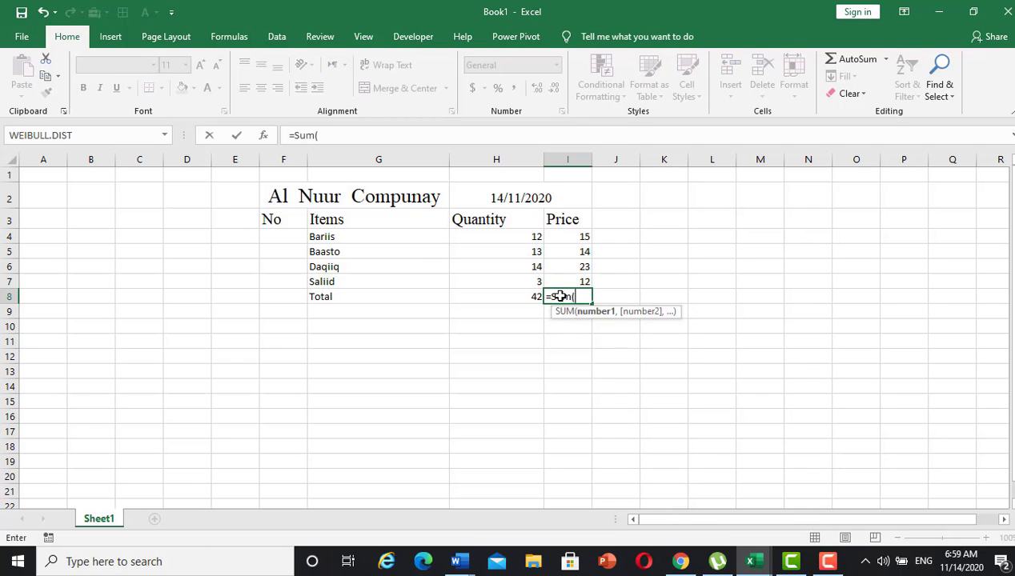
pyautogui.moveTo(568, 236); pyautogui.dragTo(581, 280)
pyautogui.press('Return')
# - Change the quantities in H4 and H5 to 2 and 1
pyautogui.click(535, 241)
pyautogui.write('2')
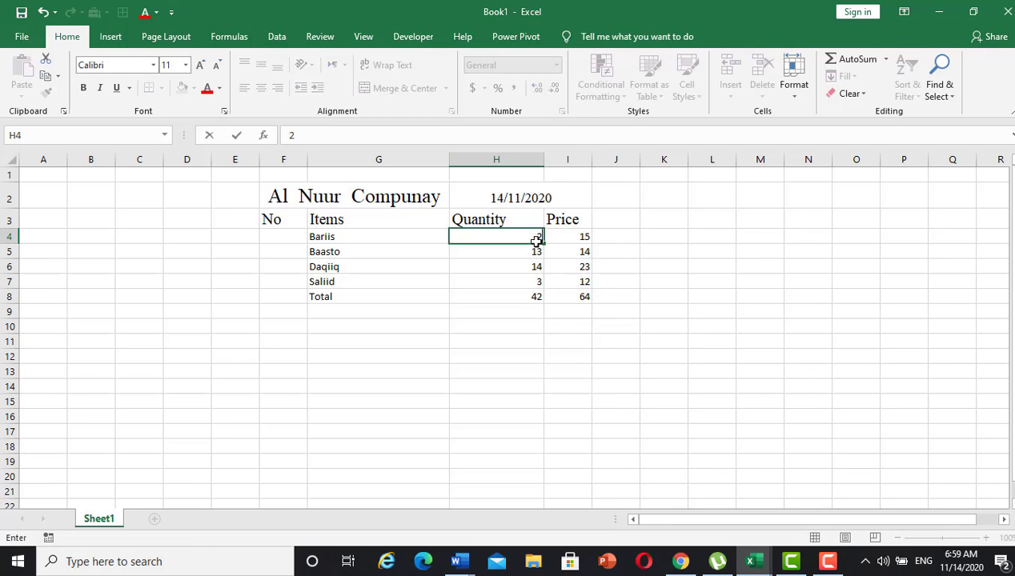
pyautogui.press('Return')
pyautogui.write('1')
pyautogui.press('Return')
# - Set H6 to 3 and give the Total row and item rows larger Times New Roman text
pyautogui.write('3')
pyautogui.moveTo(336, 296); pyautogui.dragTo(588, 296)
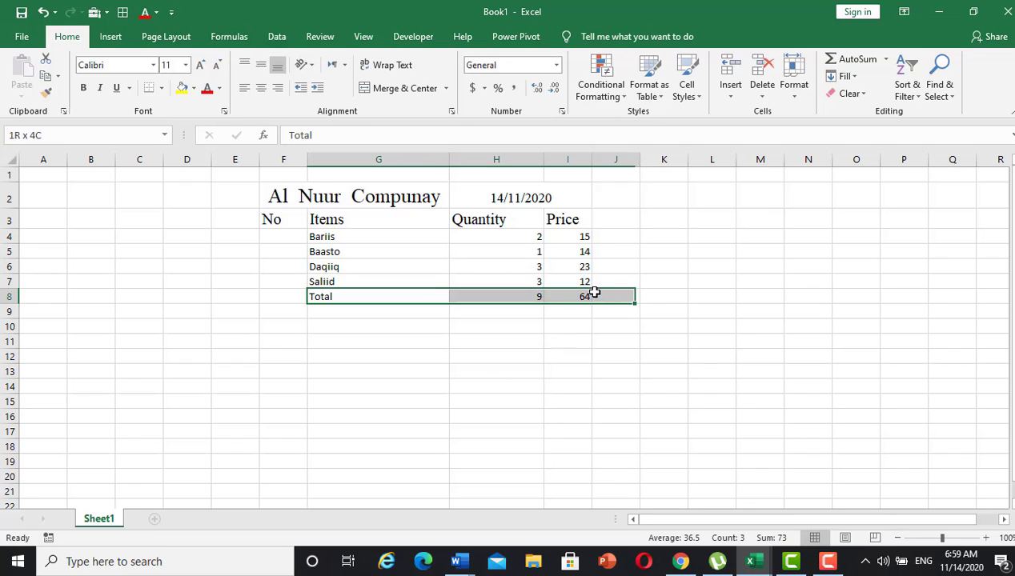
pyautogui.click(112, 65)
pyautogui.write('Times New Roman')
pyautogui.press('Return')
pyautogui.click(199, 65)
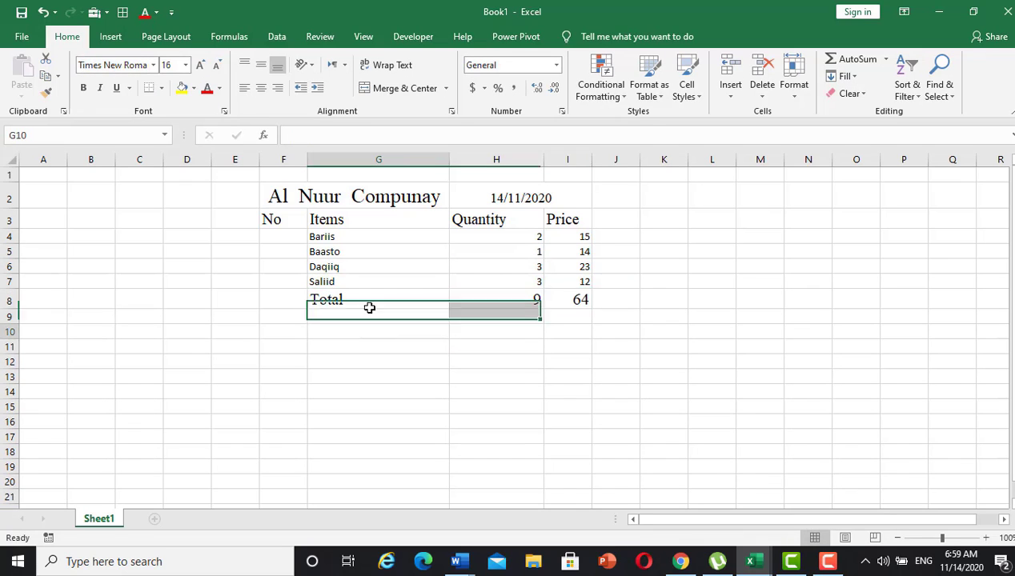
pyautogui.moveTo(280, 236); pyautogui.dragTo(584, 280)
pyautogui.click(112, 65)
pyautogui.write('Times New Roman')
pyautogui.press('Return')
pyautogui.click(199, 65)
# - Fill the title cells F2:G2 yellow and the date cell H2 purple
pyautogui.click(392, 308)
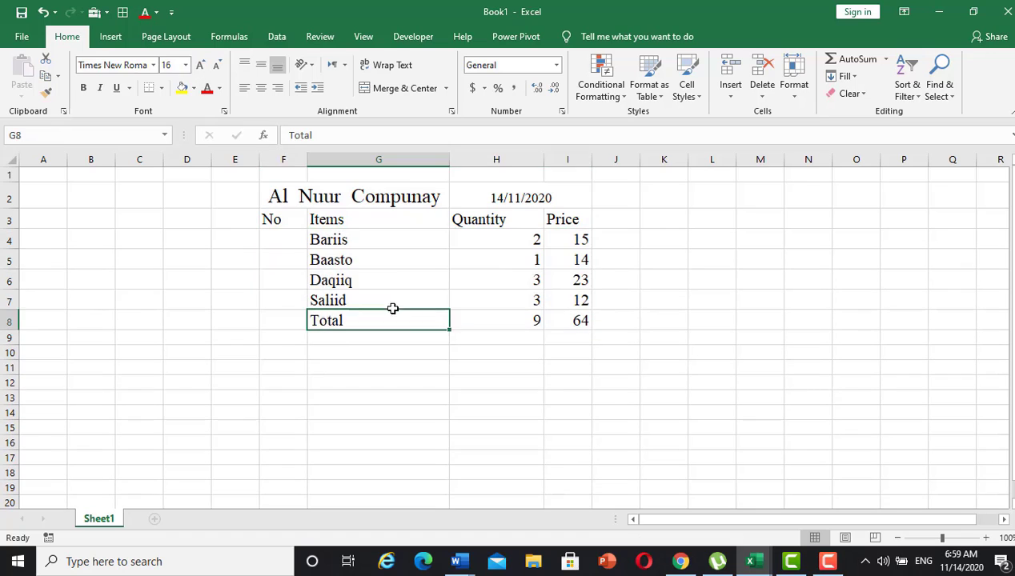
pyautogui.moveTo(281, 197); pyautogui.dragTo(401, 197)
pyautogui.click(194, 88)
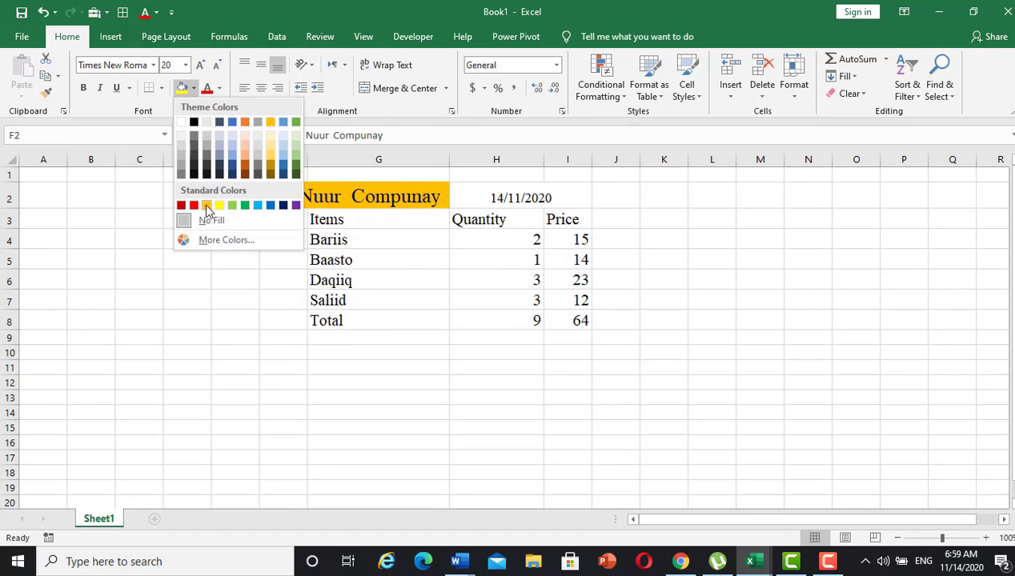
pyautogui.click(220, 205)
pyautogui.click(513, 197)
pyautogui.click(194, 88)
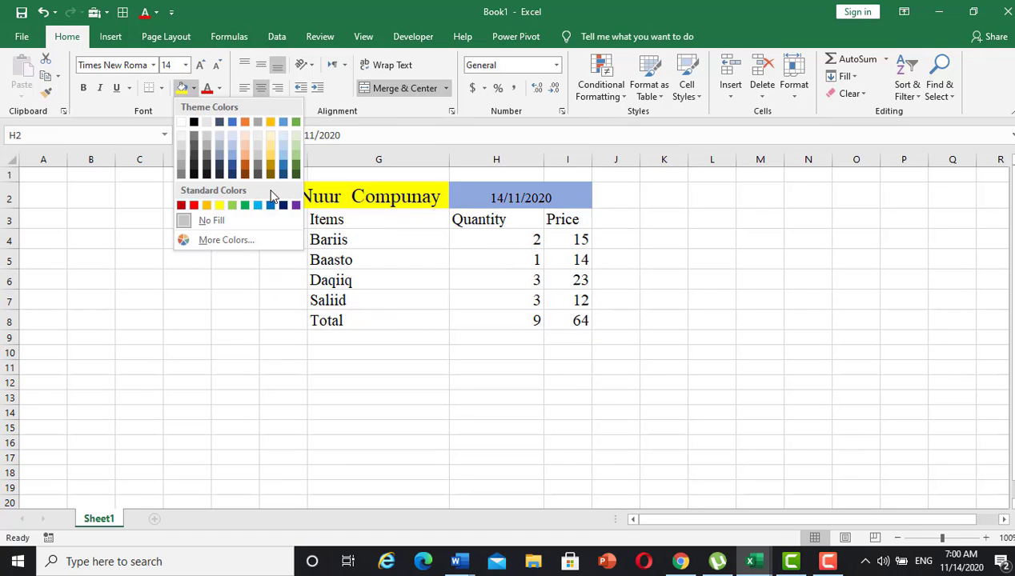
pyautogui.click(294, 204)
# - Fill the Items column light orange, and centre the Quantity column and fill it light green
pyautogui.moveTo(328, 220); pyautogui.dragTo(328, 320)
pyautogui.click(193, 88)
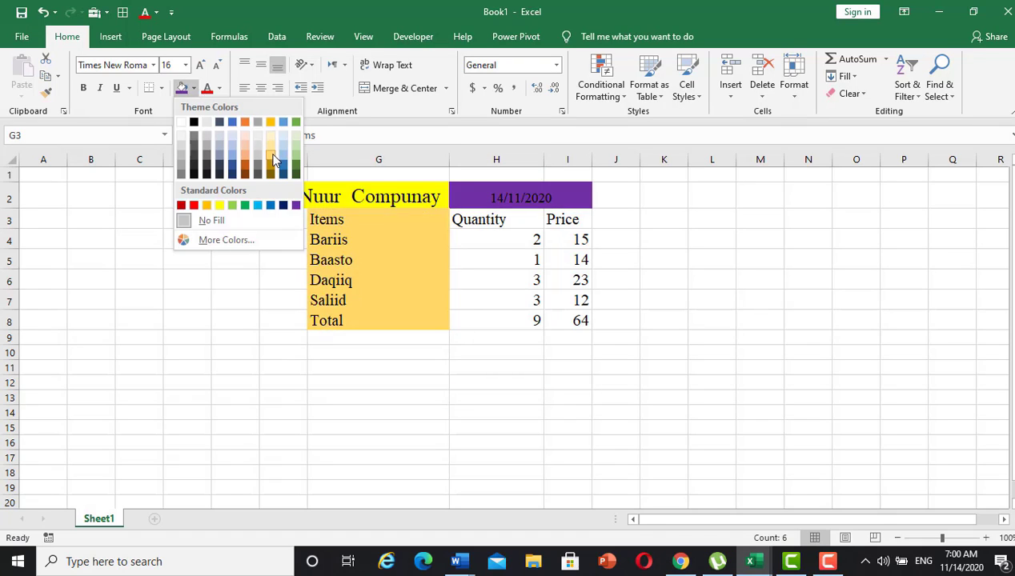
pyautogui.click(270, 145)
pyautogui.moveTo(496, 219); pyautogui.dragTo(496, 320)
pyautogui.click(261, 88)
pyautogui.click(193, 88)
pyautogui.click(296, 144)
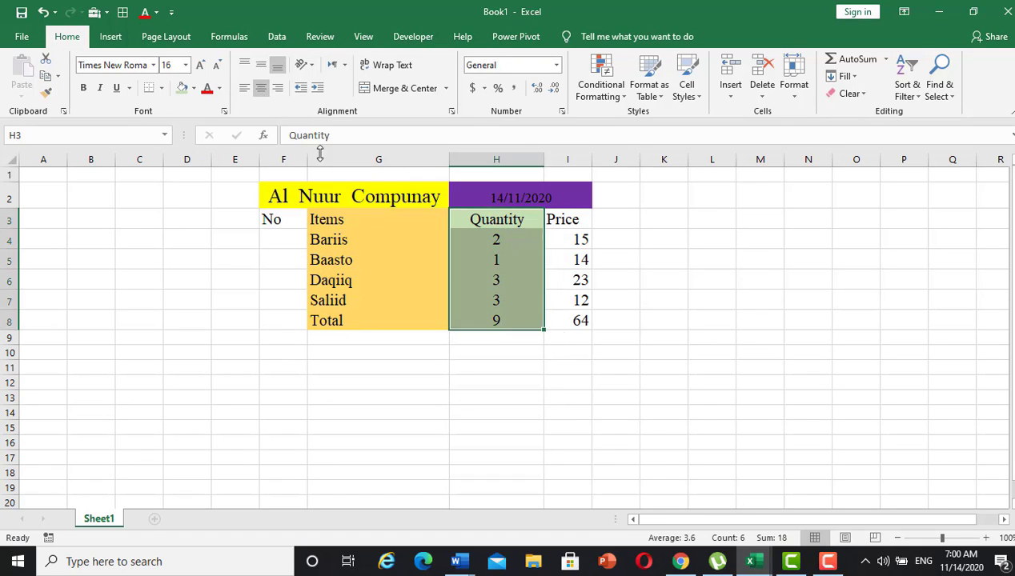
# - Centre the Price column I3:I8 and give it a blue fill
pyautogui.moveTo(567, 219); pyautogui.dragTo(567, 320)
pyautogui.click(261, 88)
pyautogui.click(219, 88)
pyautogui.click(283, 224)
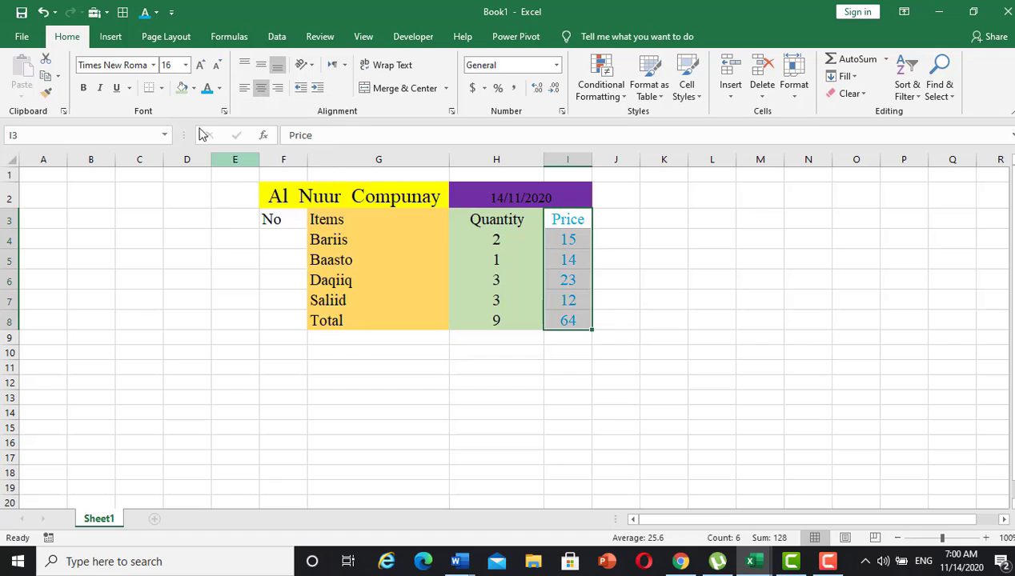
pyautogui.hotkey('ctrl', 'z')
pyautogui.click(194, 88)
pyautogui.click(258, 218)
# - Number the No column 1 to 5 in F4:F8, leaving the Total row unfilled
pyautogui.click(277, 238)
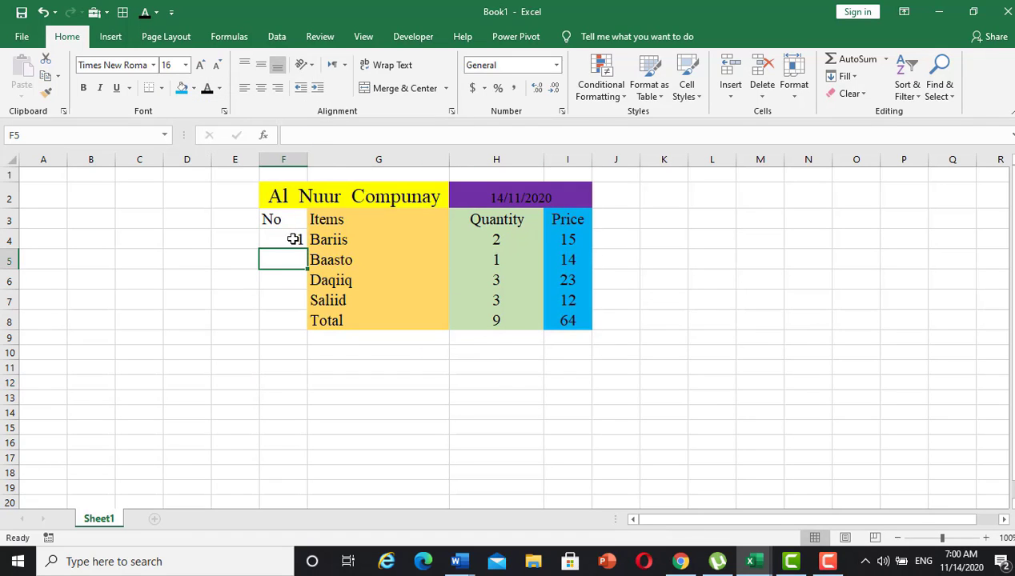
pyautogui.write('1 2 3 4 5')
pyautogui.moveTo(308, 320); pyautogui.dragTo(568, 320)
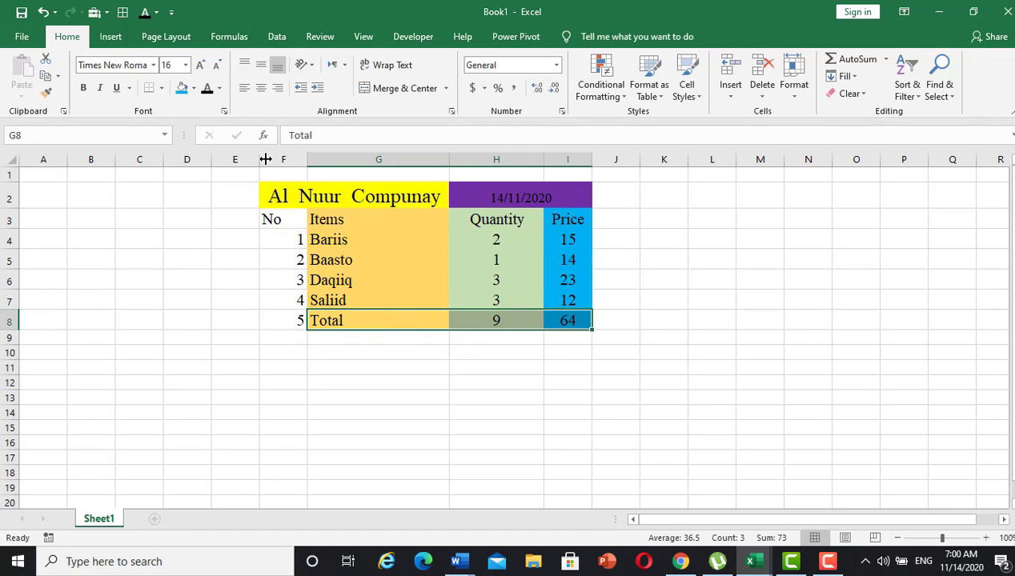
pyautogui.click(194, 88)
pyautogui.rightClick(206, 205)
pyautogui.click(234, 398)
pyautogui.moveTo(90, 174); pyautogui.dragTo(777, 392)
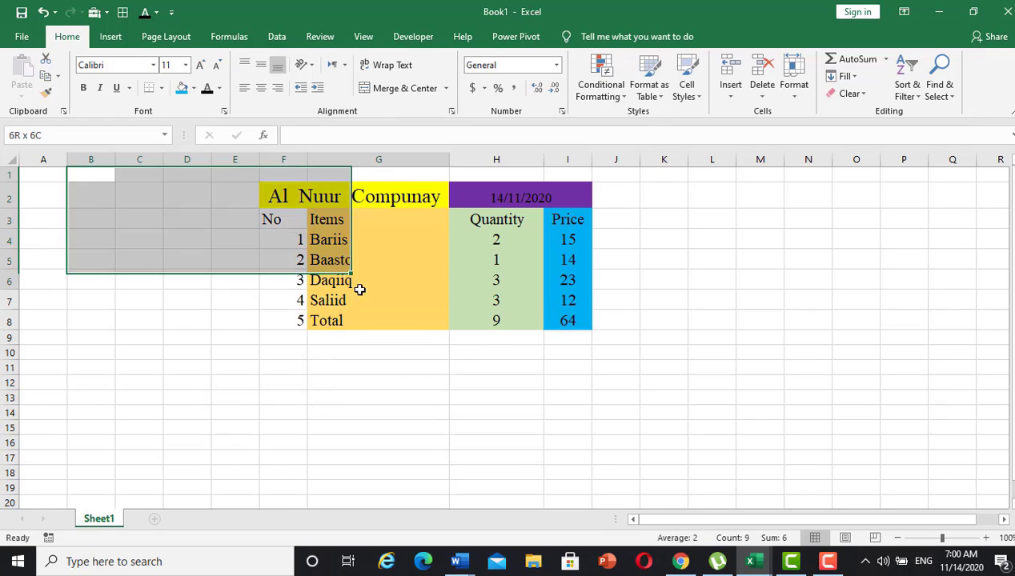
pyautogui.click(194, 88)
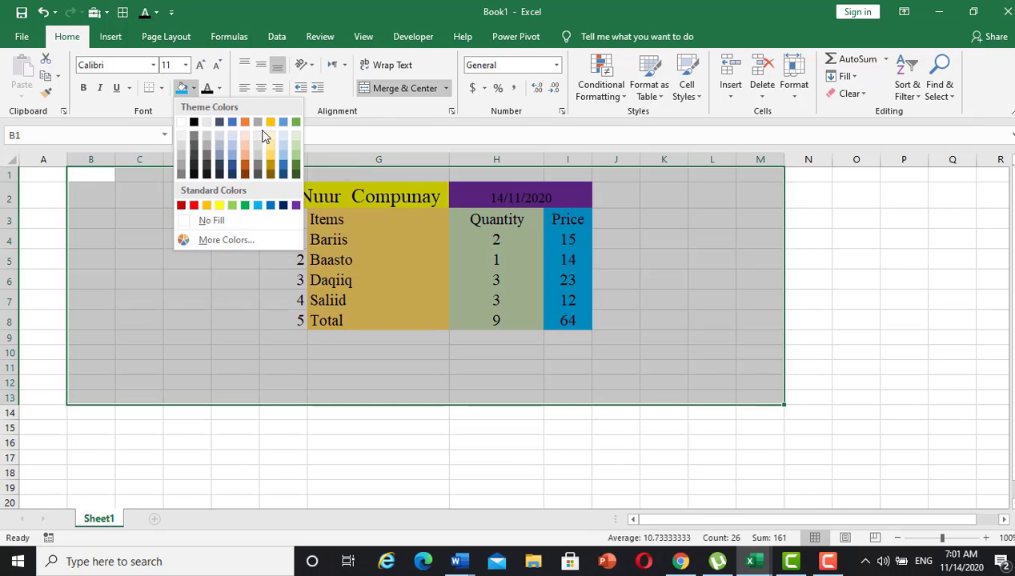
pyautogui.click(284, 457)
# - Fill the No column F2:F8 red
pyautogui.click(110, 36)
pyautogui.click(187, 239)
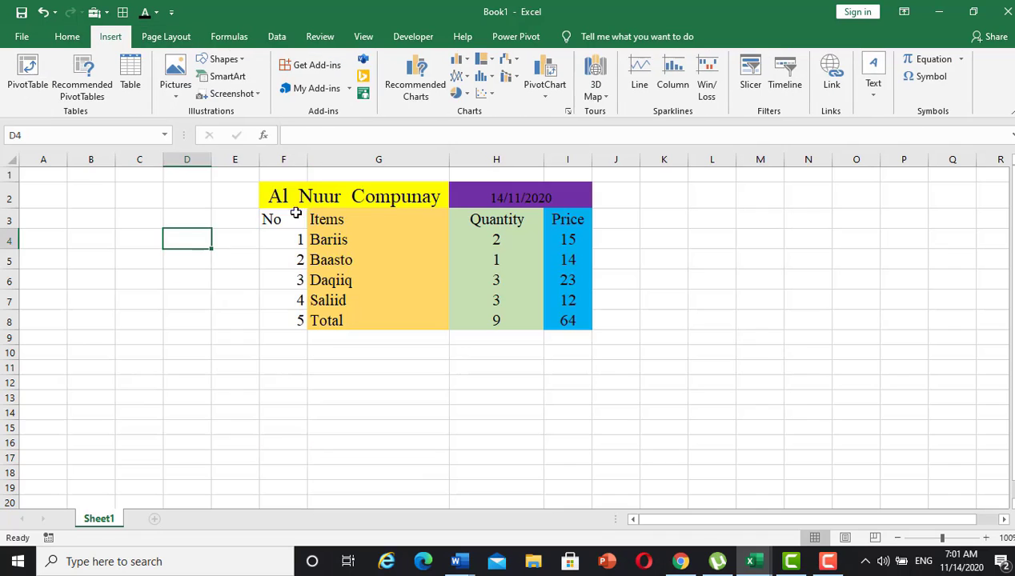
pyautogui.moveTo(288, 199); pyautogui.dragTo(282, 322)
pyautogui.click(67, 36)
pyautogui.click(193, 88)
pyautogui.click(195, 205)
pyautogui.click(236, 398)
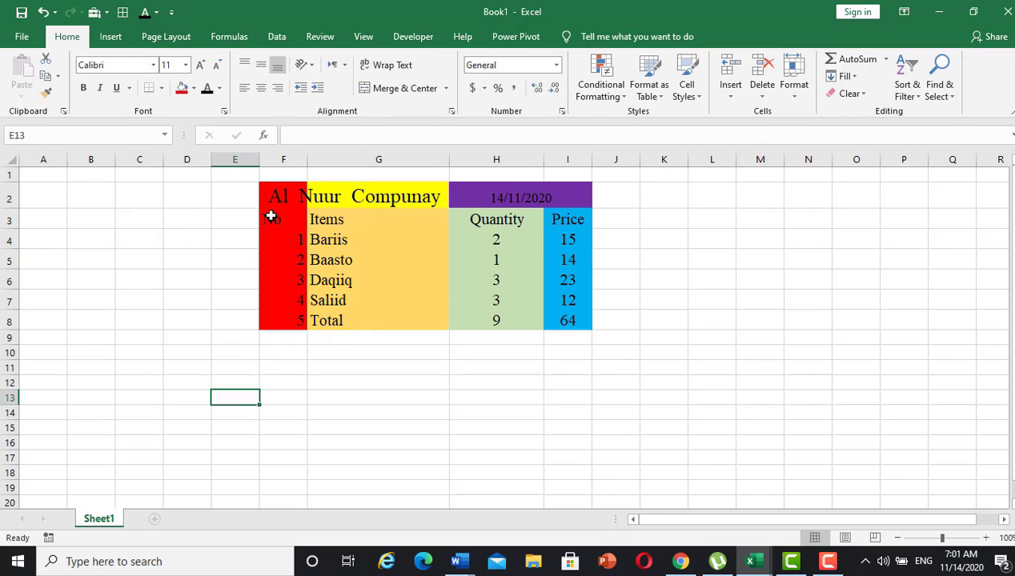
# - Apply All Borders to every cell of the table F2:I8
pyautogui.moveTo(276, 198); pyautogui.dragTo(569, 322)
pyautogui.click(160, 89)
pyautogui.click(168, 224)
pyautogui.click(379, 382)
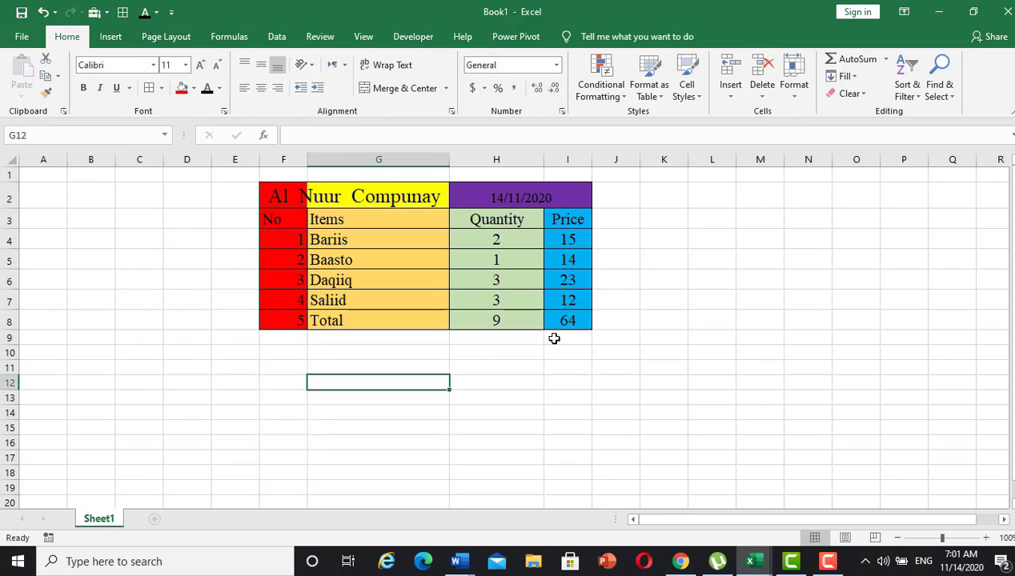
pyautogui.click(165, 36)
pyautogui.click(229, 36)
pyautogui.click(615, 300)
pyautogui.moveTo(471, 240); pyautogui.dragTo(567, 336)
# - Insert a pie-of-pie chart and try Colorful Palette 3, a light style and Layout 2
pyautogui.click(110, 36)
pyautogui.click(458, 94)
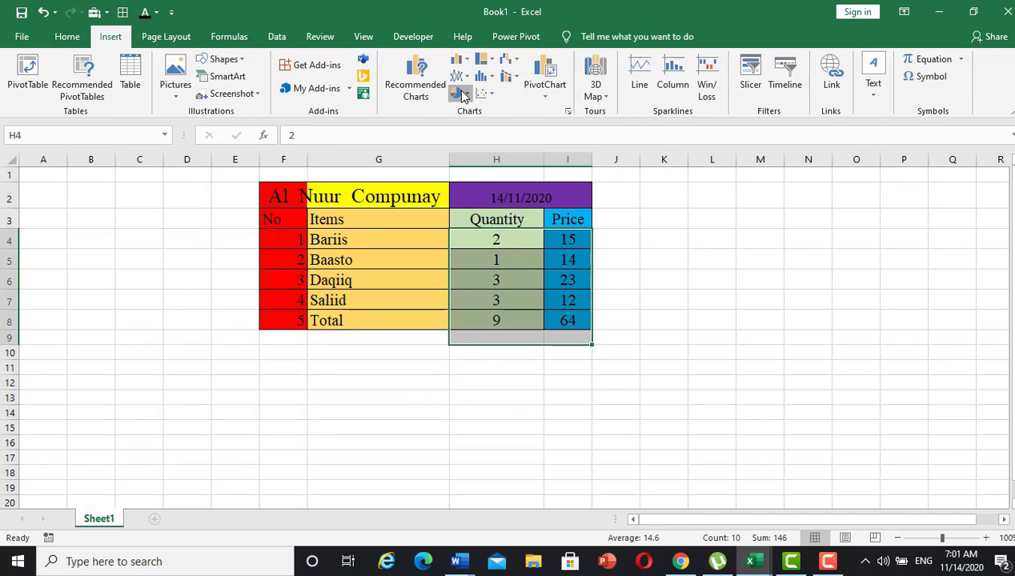
pyautogui.click(494, 122)
pyautogui.click(116, 80)
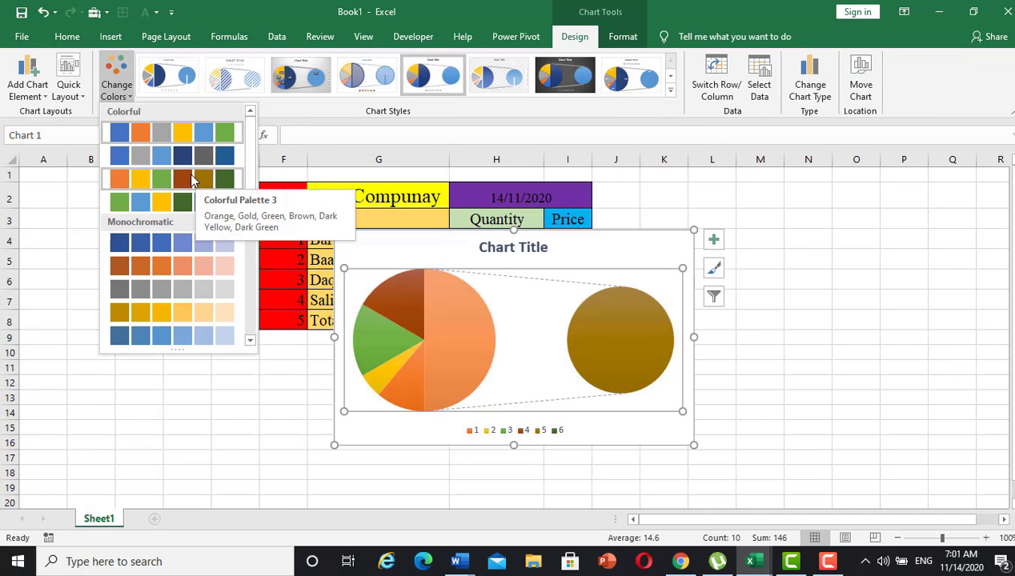
pyautogui.click(190, 176)
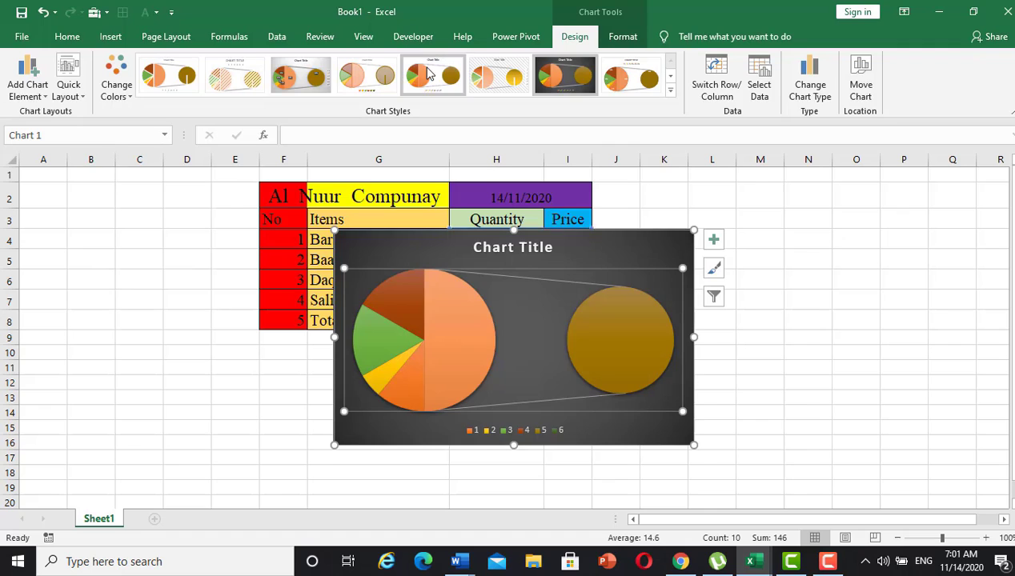
pyautogui.click(671, 90)
pyautogui.click(292, 112)
pyautogui.click(120, 89)
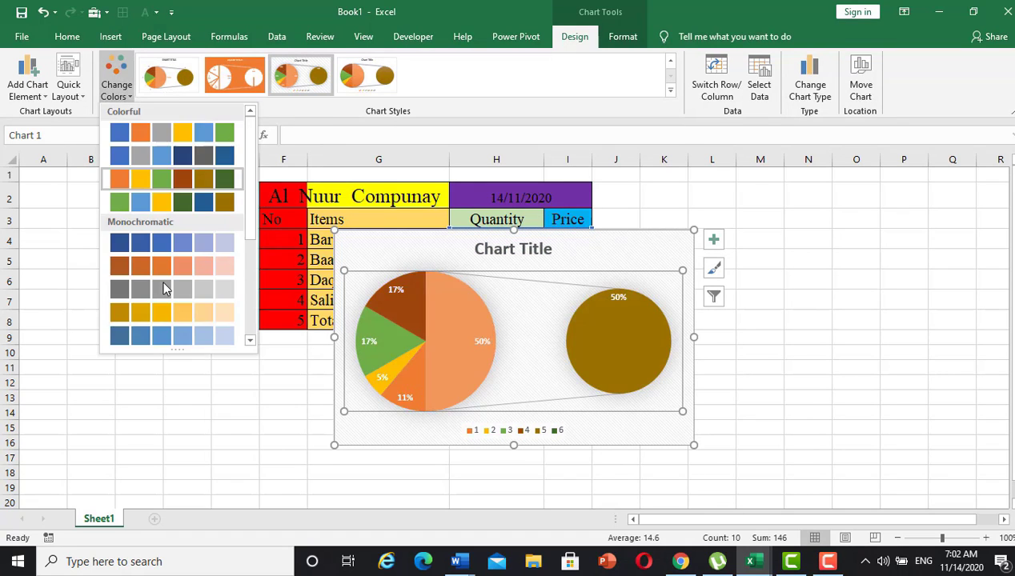
pyautogui.click(68, 90)
pyautogui.click(112, 132)
# - Delete the pie chart and reselect the Quantity and Price values H4:I8
pyautogui.rightClick(369, 271)
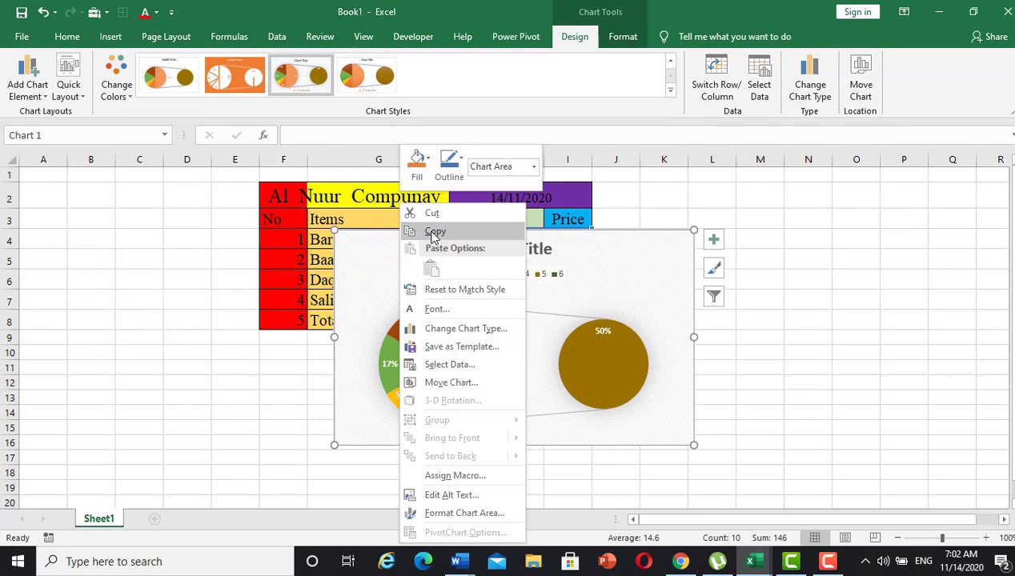
pyautogui.click(416, 211)
pyautogui.moveTo(496, 240); pyautogui.dragTo(567, 320)
pyautogui.click(111, 36)
# - Insert a column chart with a gold-orange palette and Layout 5's data table and axis title
pyautogui.click(467, 69)
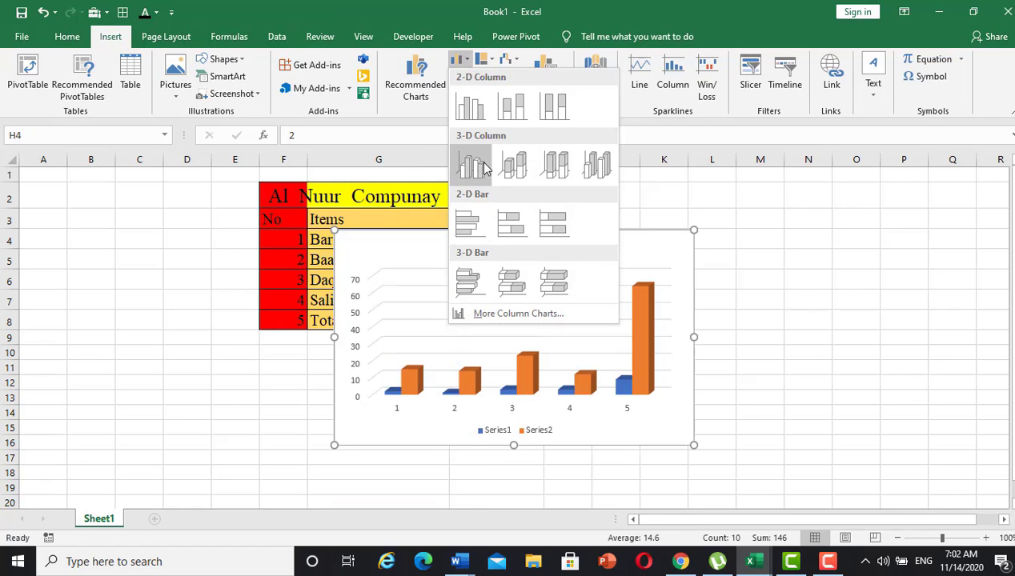
pyautogui.click(513, 106)
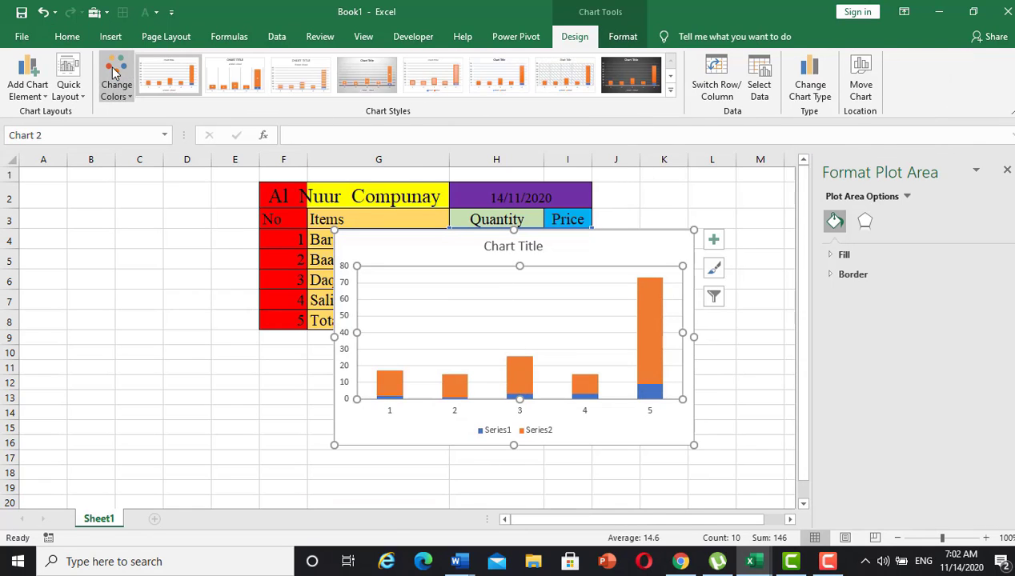
pyautogui.click(112, 90)
pyautogui.click(172, 184)
pyautogui.click(82, 97)
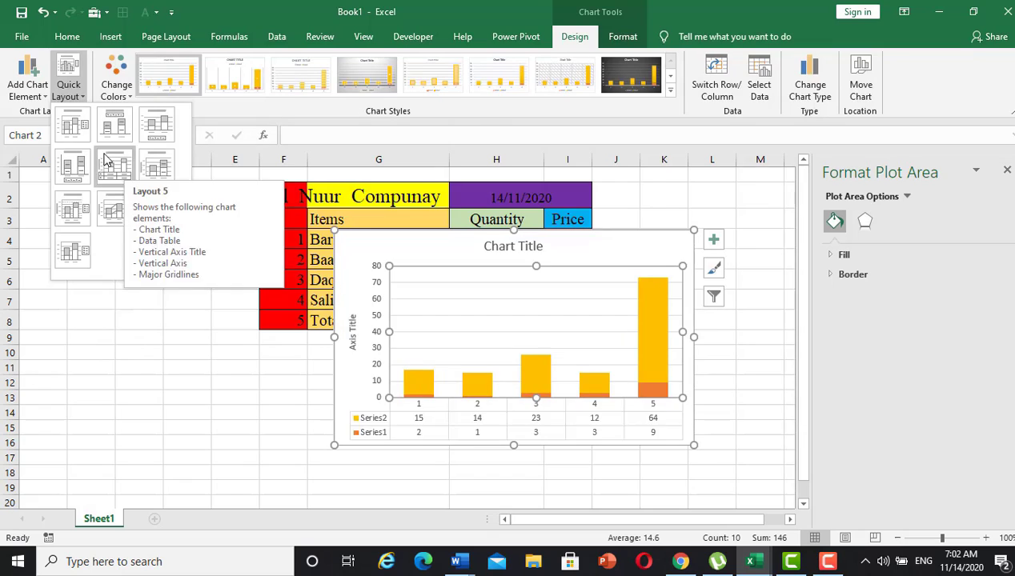
pyautogui.click(114, 167)
pyautogui.click(1006, 170)
# - Enlarge the chart wider and taller, and show data labels on the bars
pyautogui.moveTo(693, 336); pyautogui.dragTo(832, 336)
pyautogui.moveTo(596, 453); pyautogui.dragTo(596, 484)
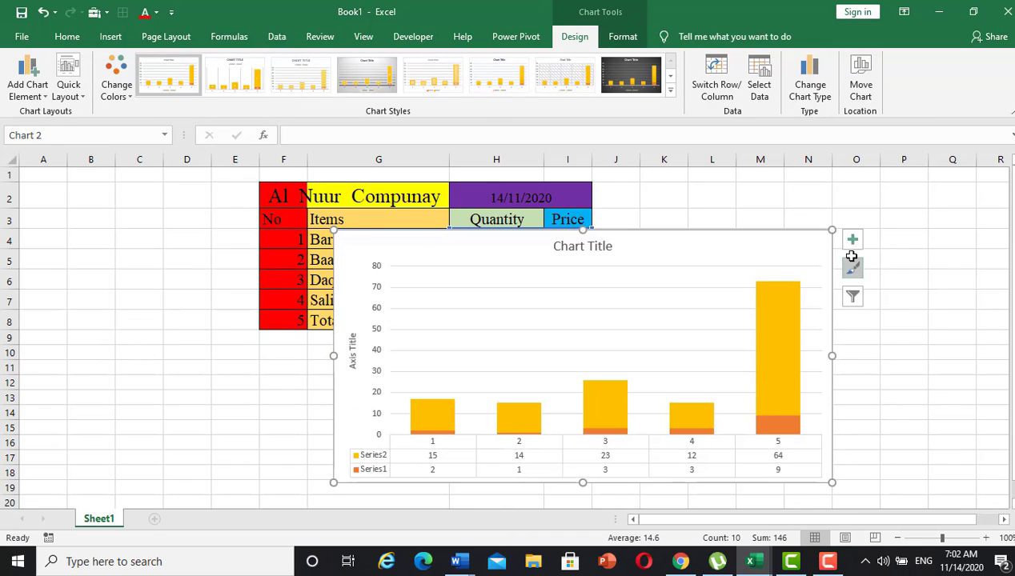
pyautogui.click(852, 239)
pyautogui.click(888, 303)
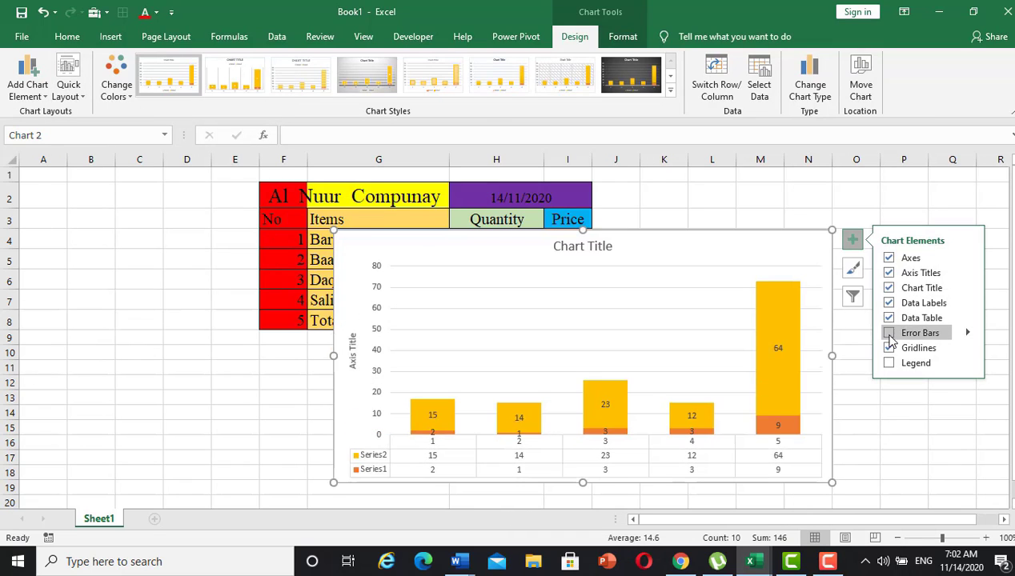
pyautogui.click(886, 480)
pyautogui.click(632, 74)
pyautogui.click(187, 457)
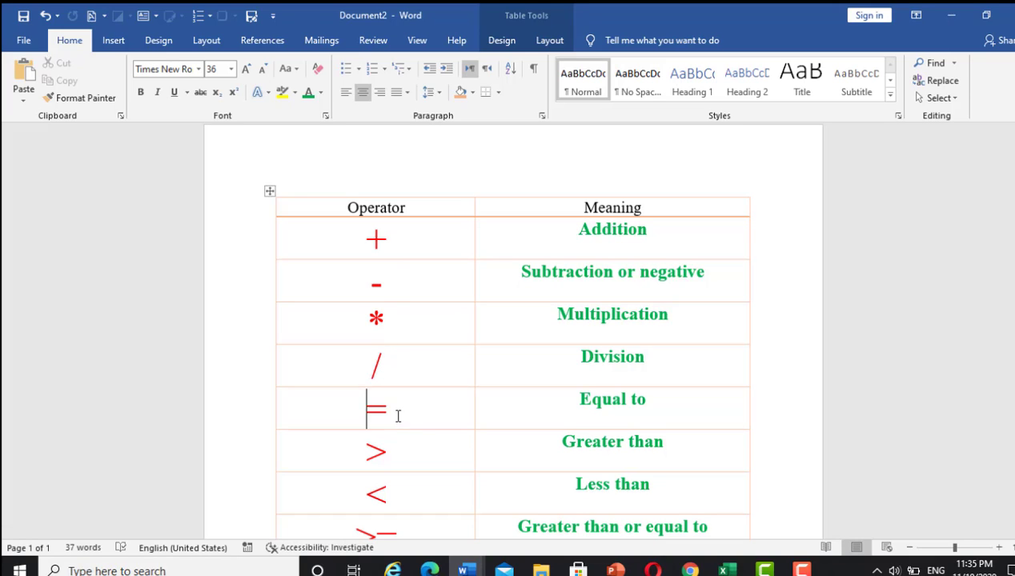
pyautogui.doubleClick(375, 408)
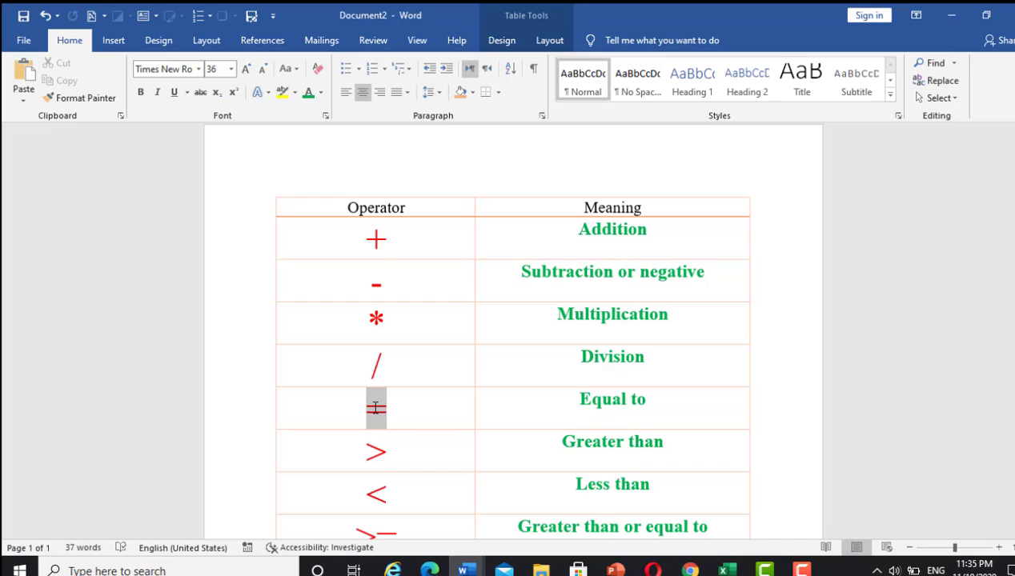
pyautogui.click(394, 451)
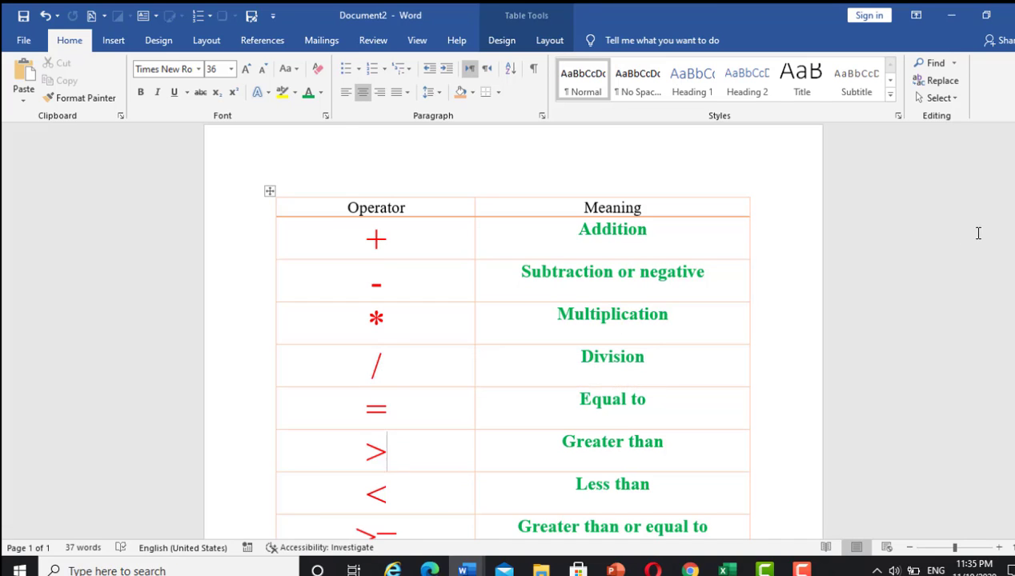
pyautogui.scroll(-3, 599, 315)
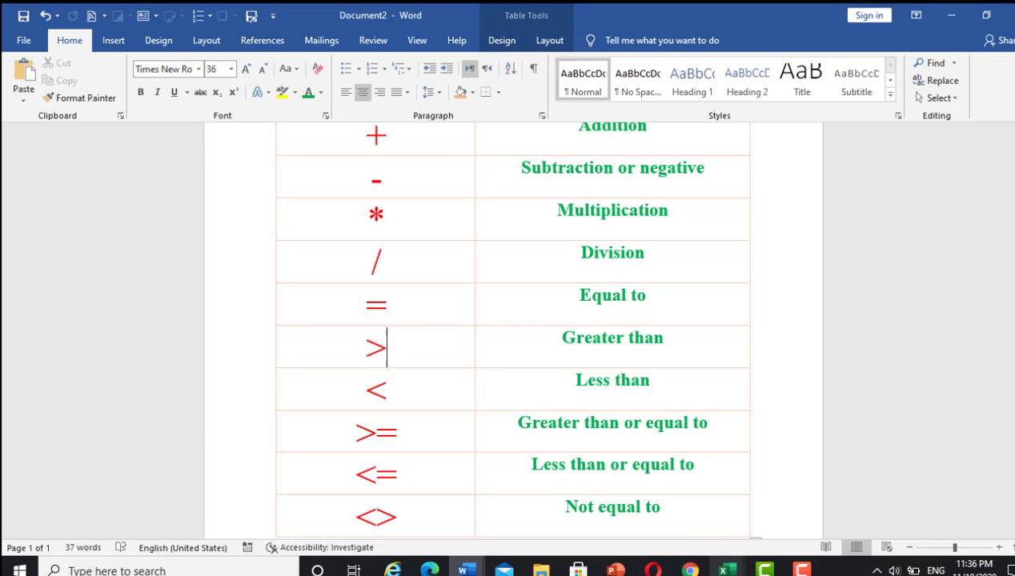
# - Back in Excel, type Items, Quantity, Price and Total as headers in D3 through G3
pyautogui.moveTo(725, 569)
pyautogui.click(776, 518)
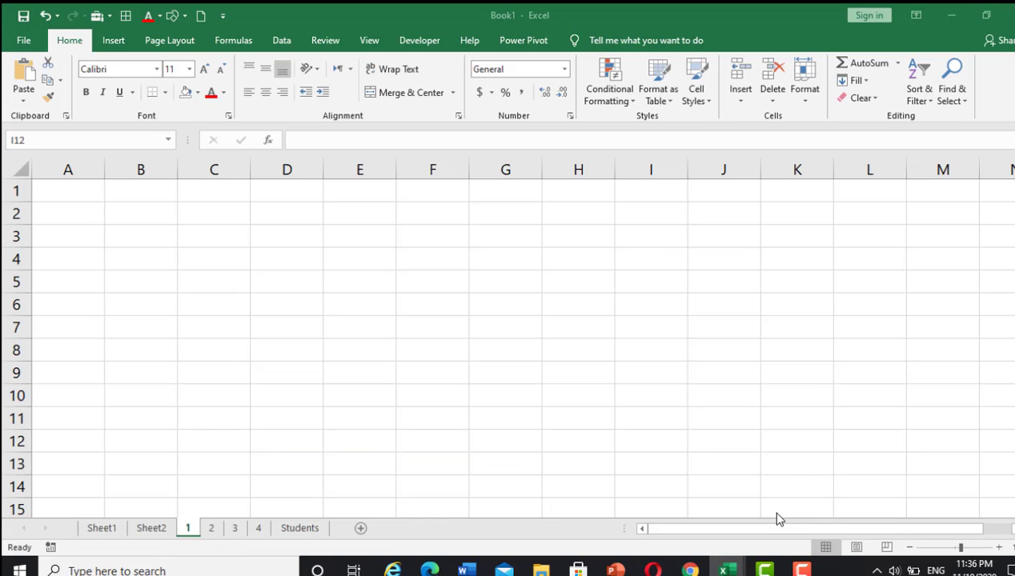
pyautogui.click(213, 256)
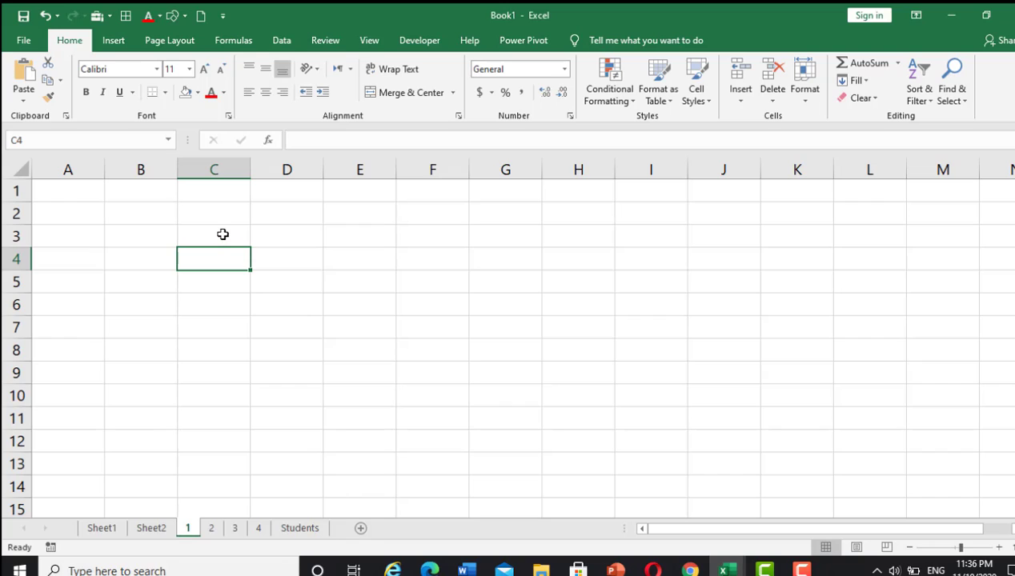
pyautogui.click(223, 234)
pyautogui.click(279, 233)
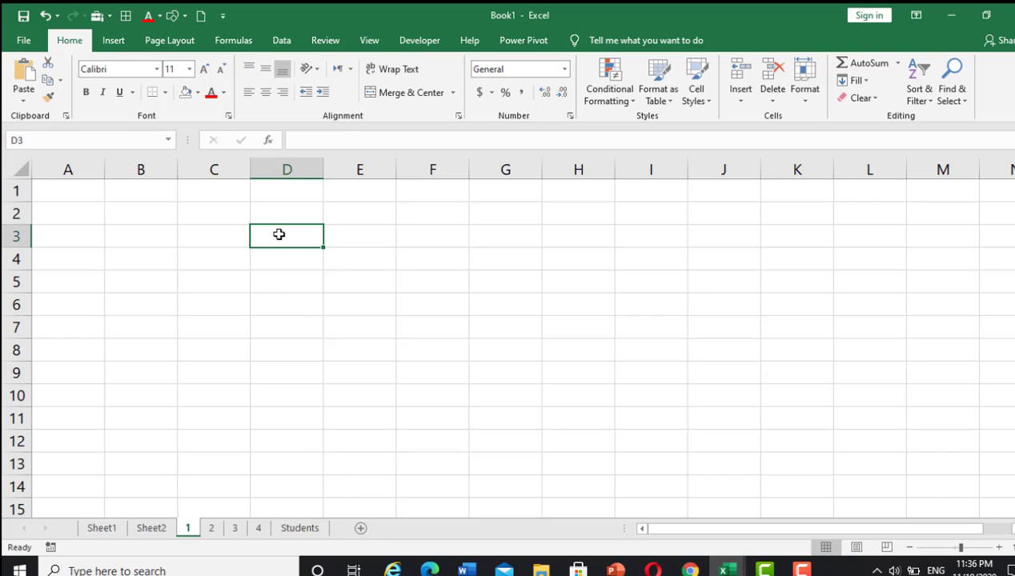
pyautogui.write('I')
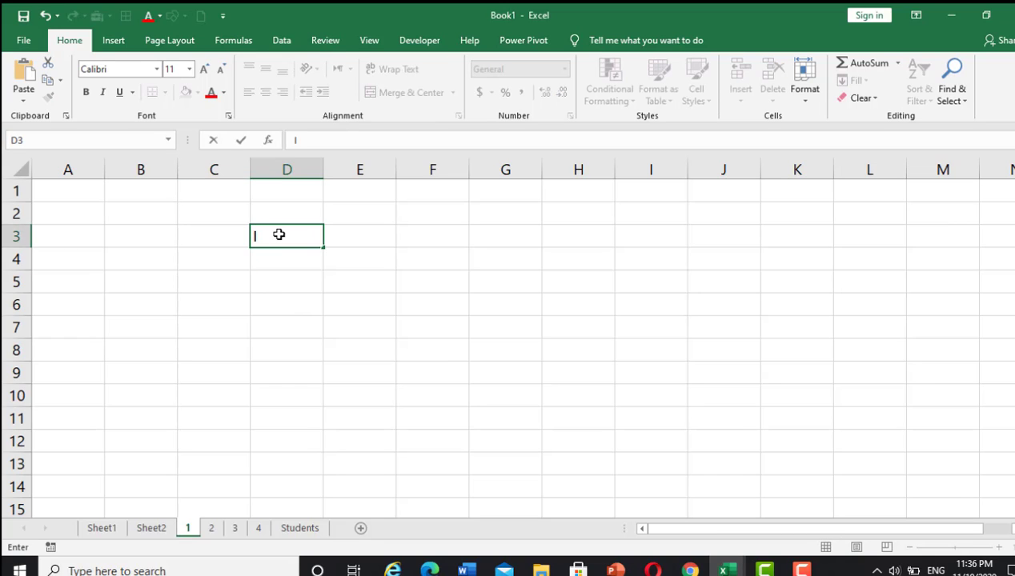
pyautogui.write('tems')
pyautogui.click(343, 234)
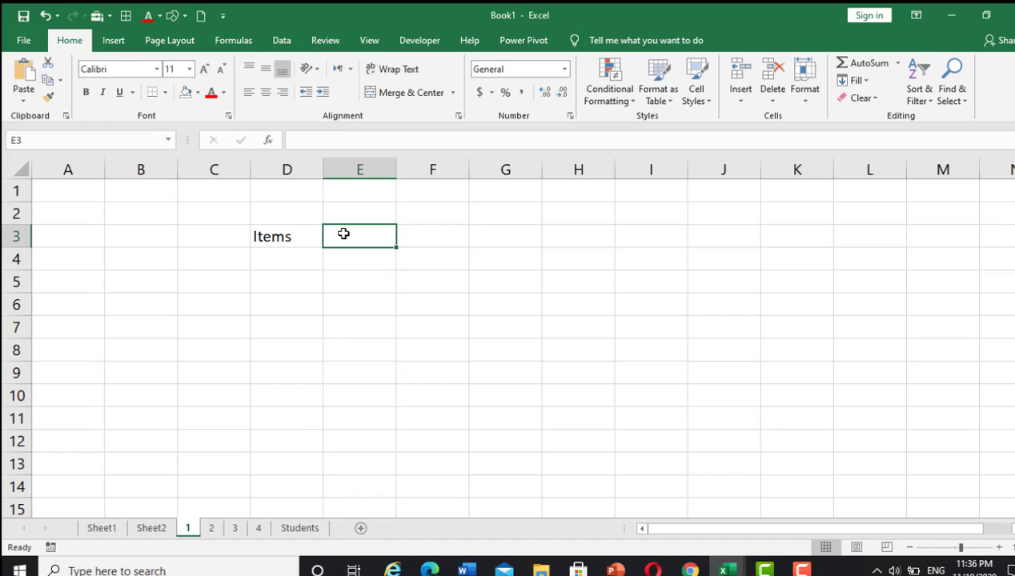
pyautogui.write('Qua')
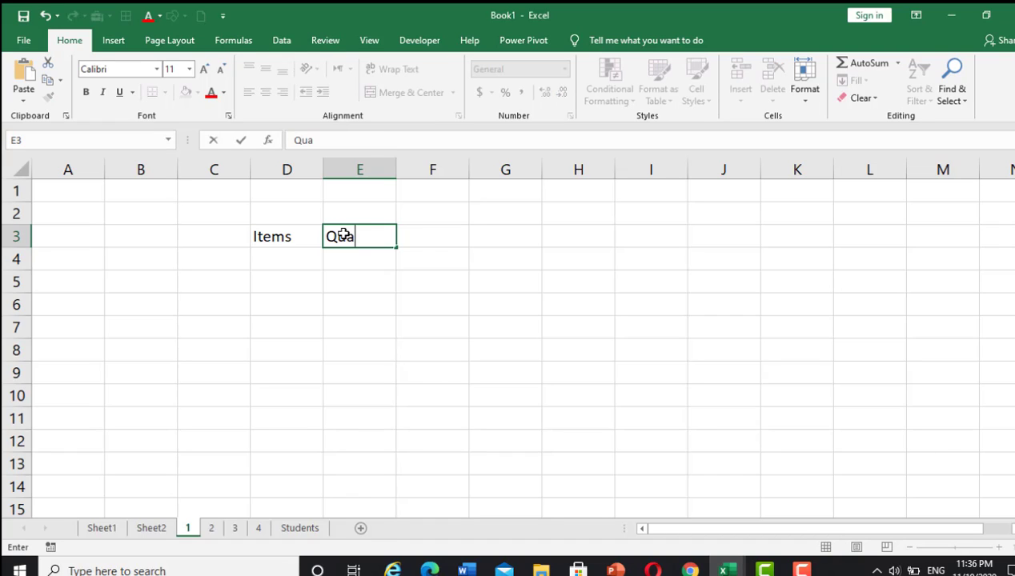
pyautogui.write('ntity')
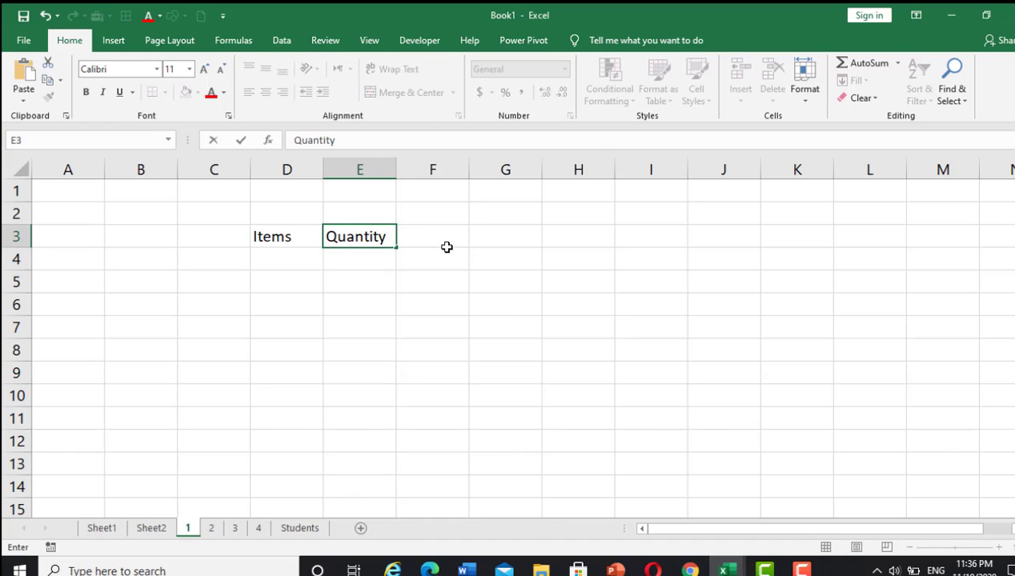
pyautogui.click(439, 238)
pyautogui.write('P')
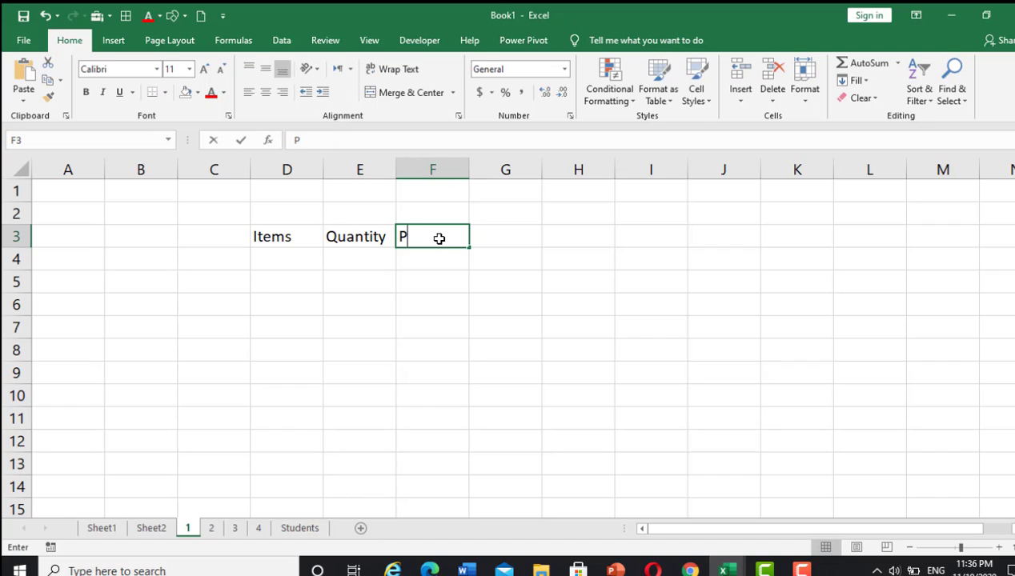
pyautogui.write('rice')
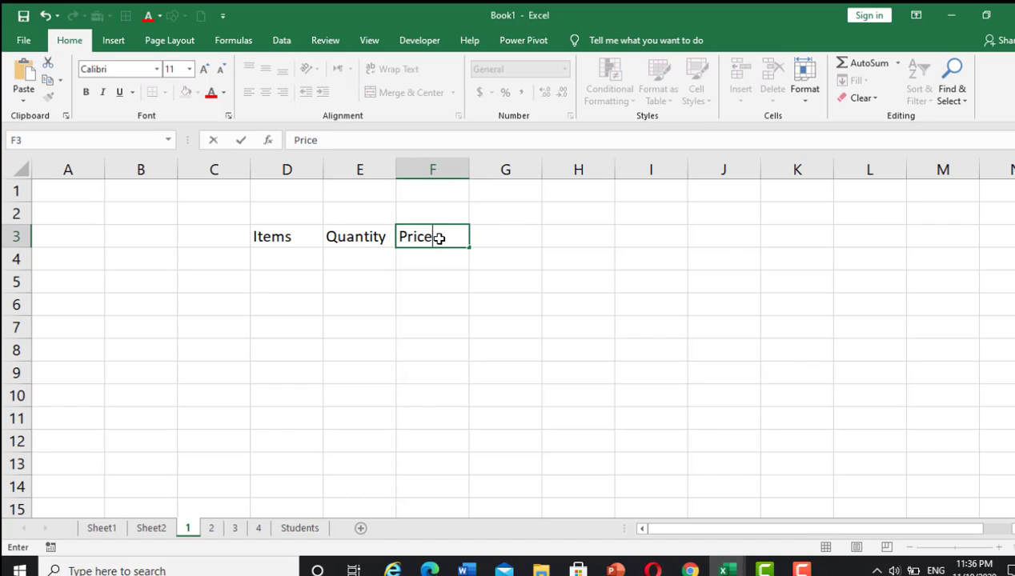
pyautogui.click(486, 232)
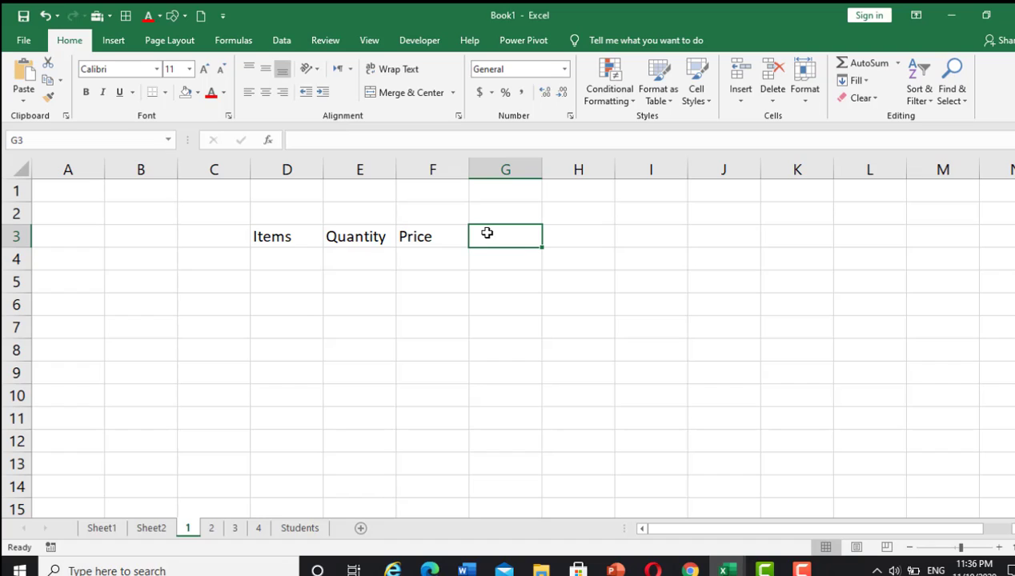
pyautogui.write('To')
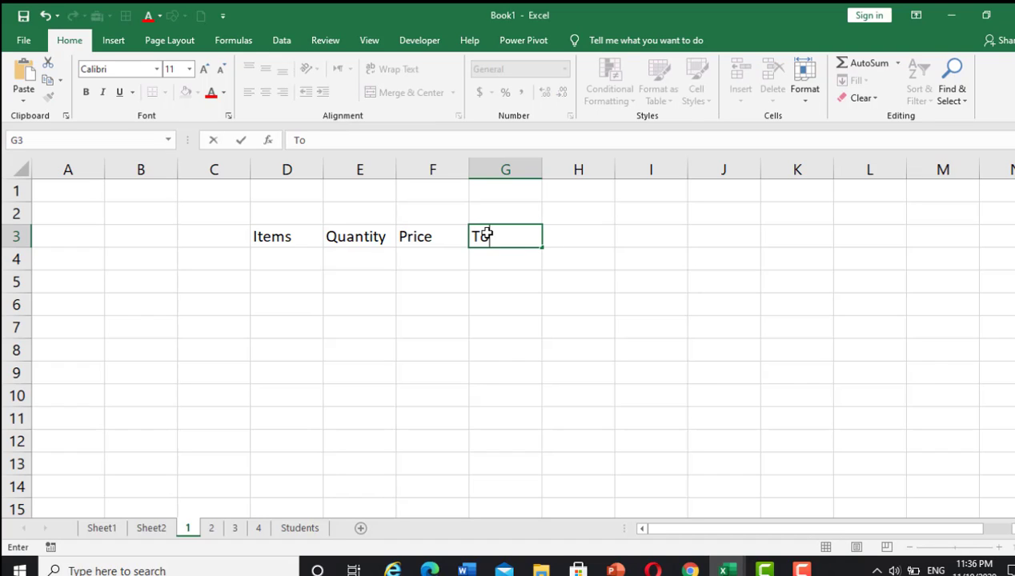
pyautogui.write('tal')
pyautogui.click(433, 269)
# - Enter the Bariis row with quantity 12 and price $17
pyautogui.click(291, 261)
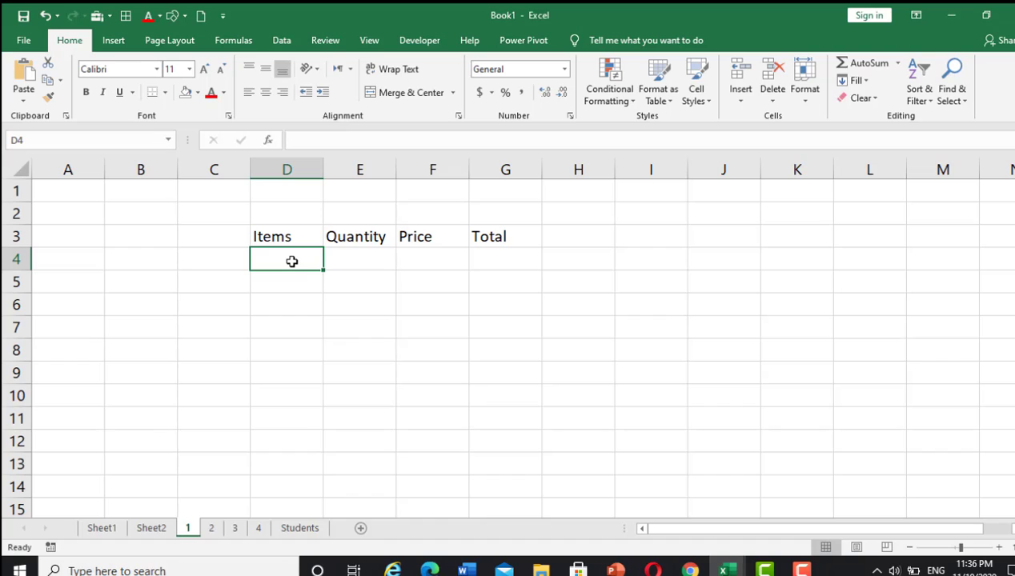
pyautogui.write('B')
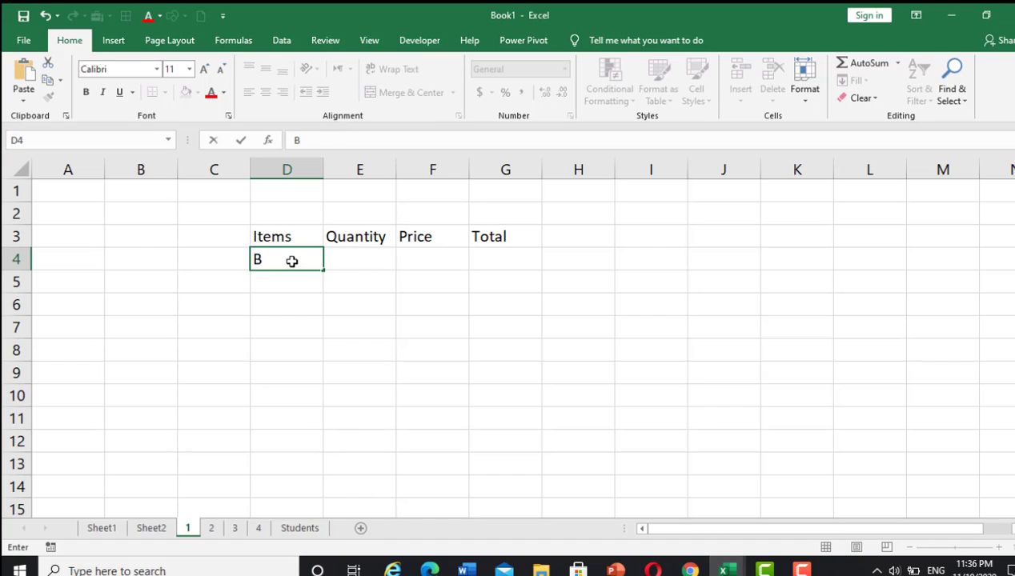
pyautogui.write('ariis')
pyautogui.click(351, 261)
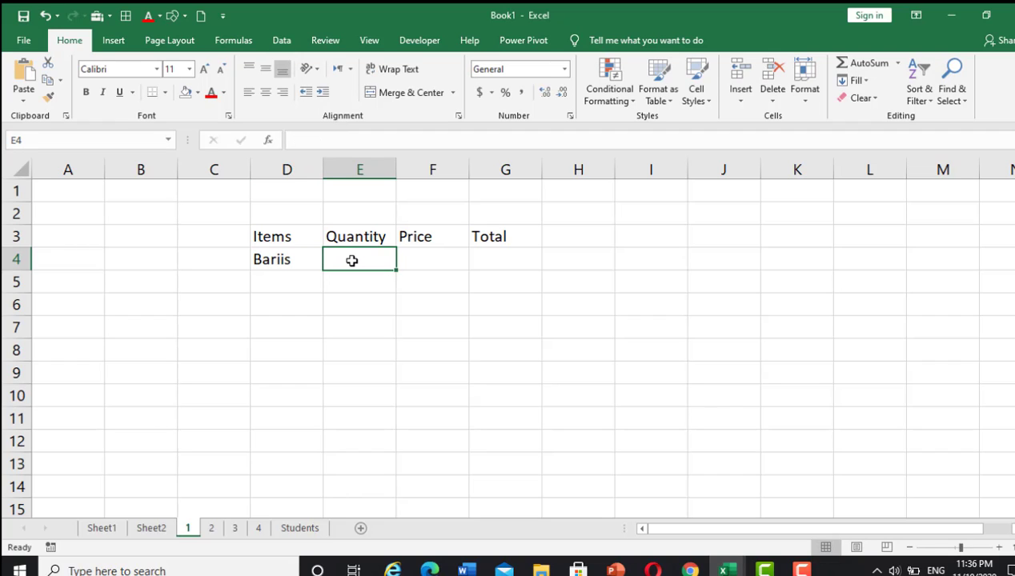
pyautogui.write('12')
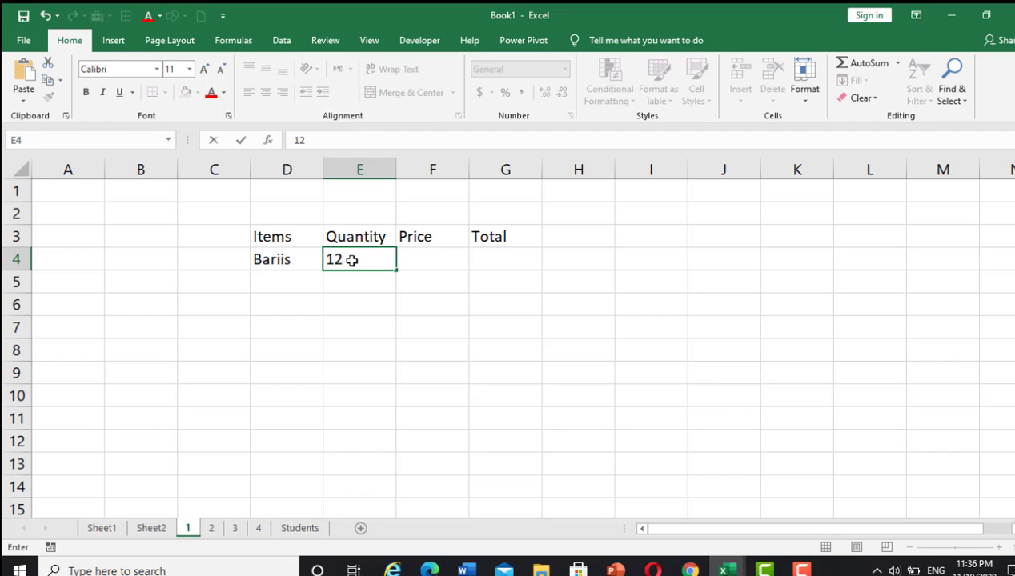
pyautogui.click(409, 258)
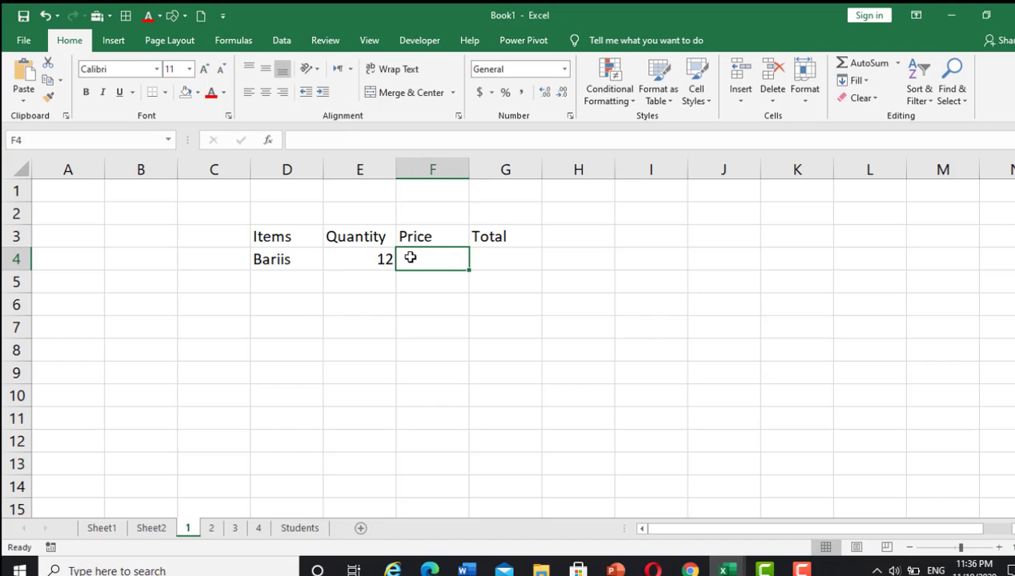
pyautogui.write('$17')
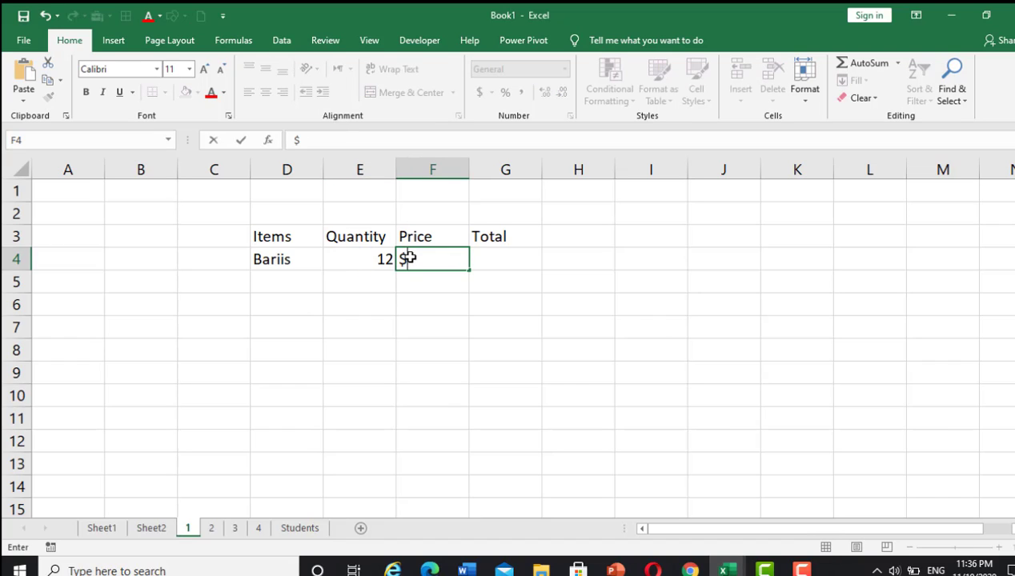
pyautogui.click(279, 280)
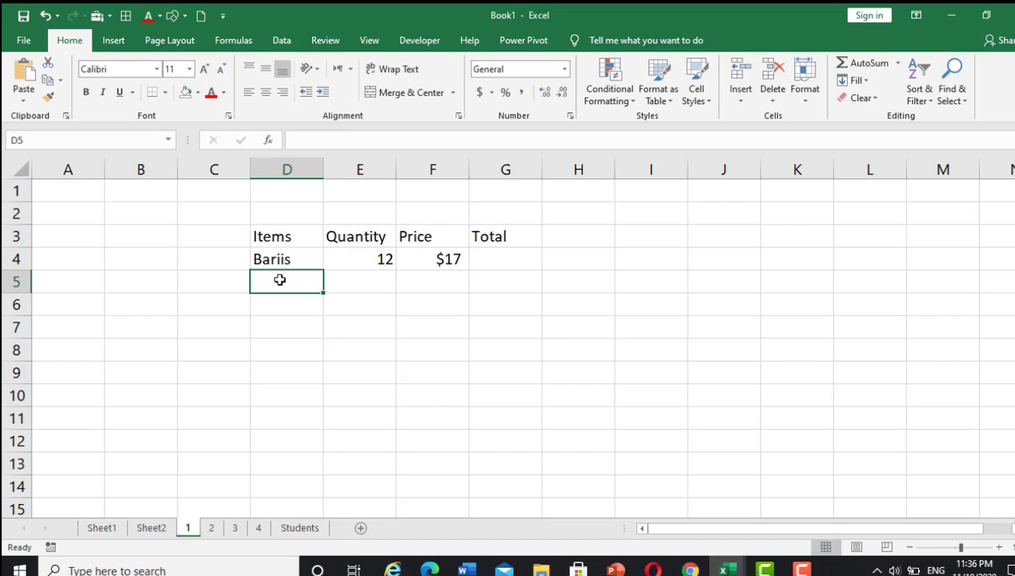
# - Enter the Daqiiq row with quantity 11 and price $14
pyautogui.write('Daqii')
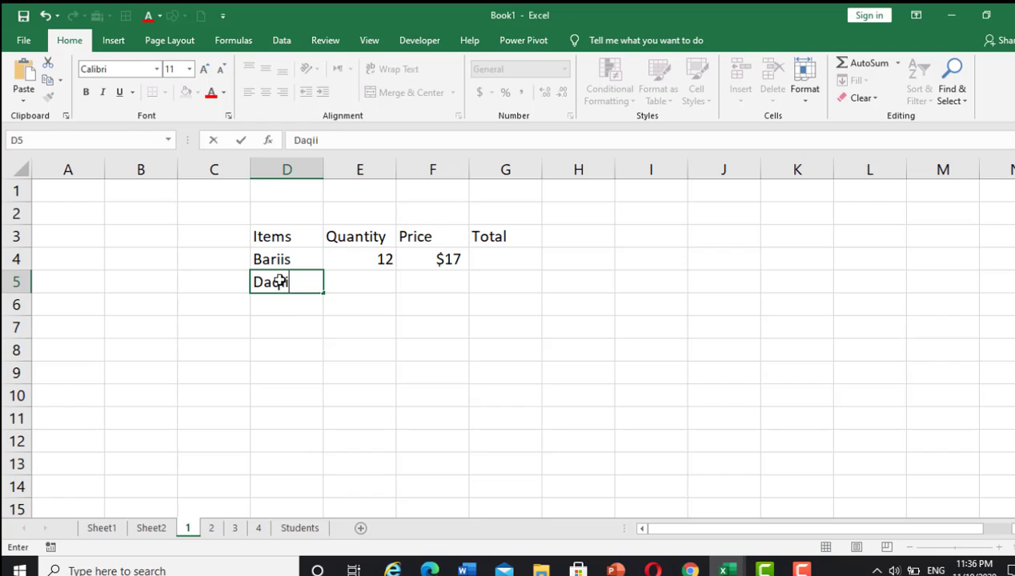
pyautogui.write('q')
pyautogui.click(351, 282)
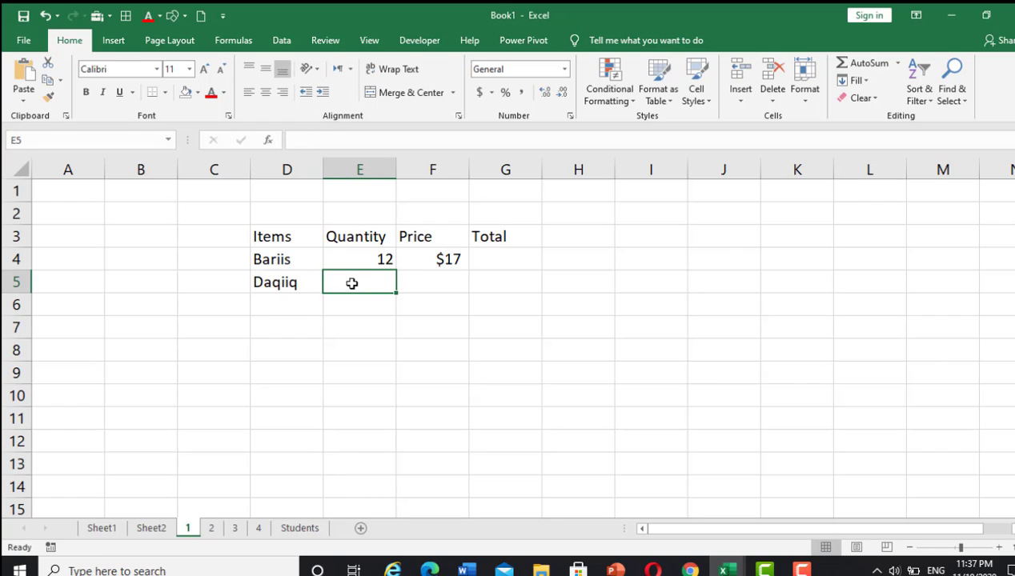
pyautogui.write('11')
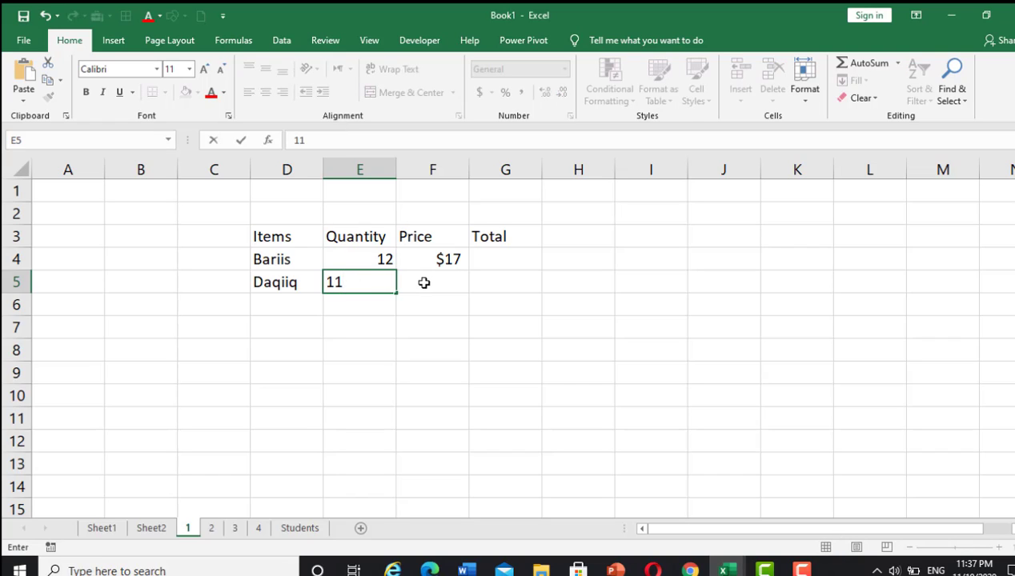
pyautogui.click(424, 285)
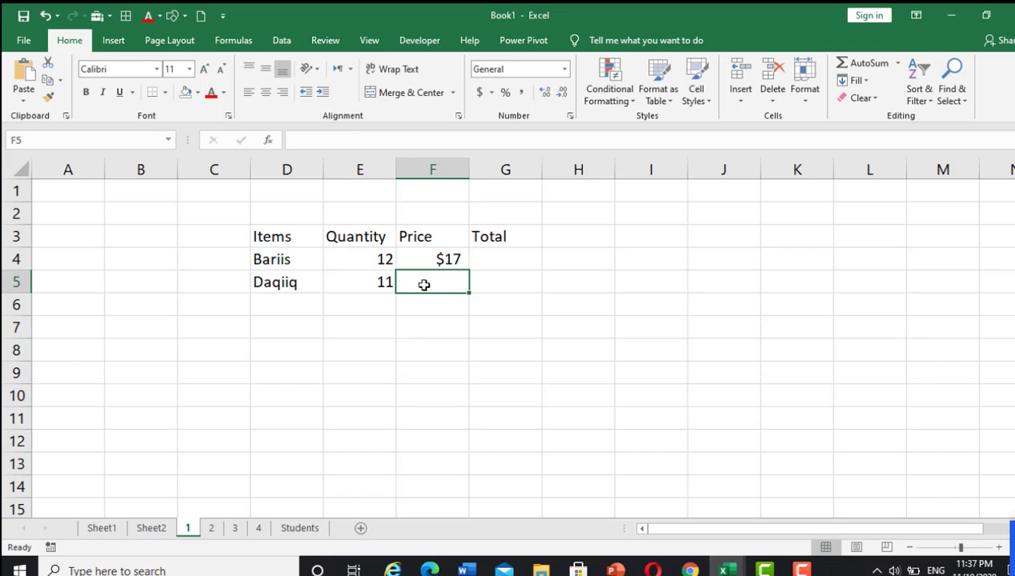
pyautogui.write('$')
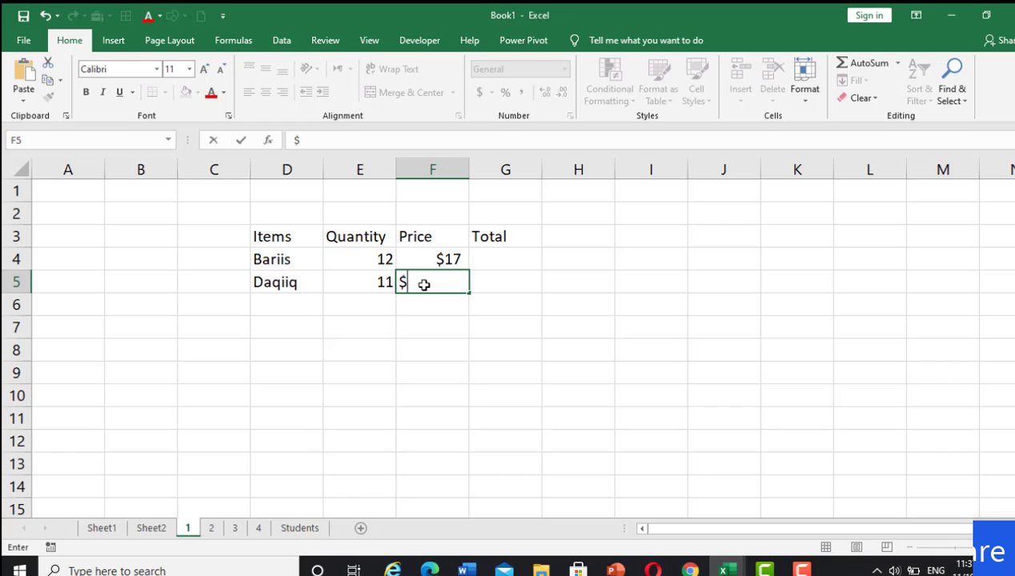
pyautogui.write('14')
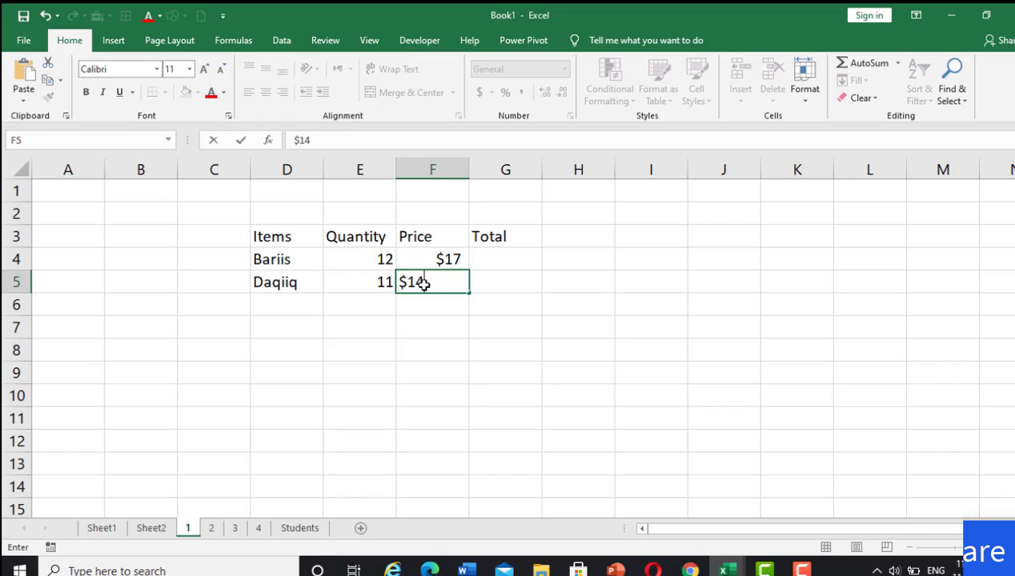
pyautogui.click(499, 233)
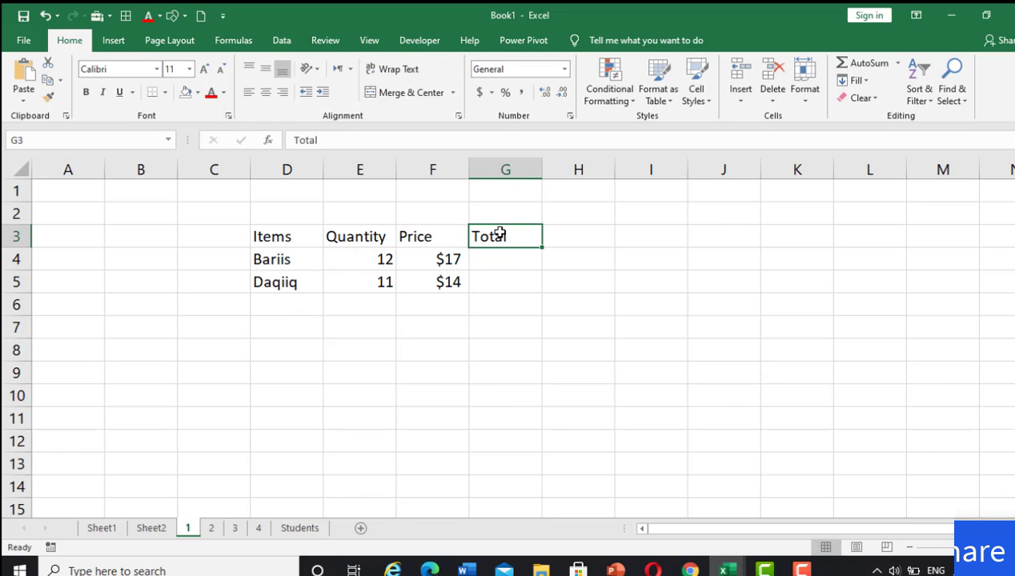
# - Delete the Total header and add Sonkor with quantity 15 at $13
pyautogui.press('BackSpace')
pyautogui.click(461, 332)
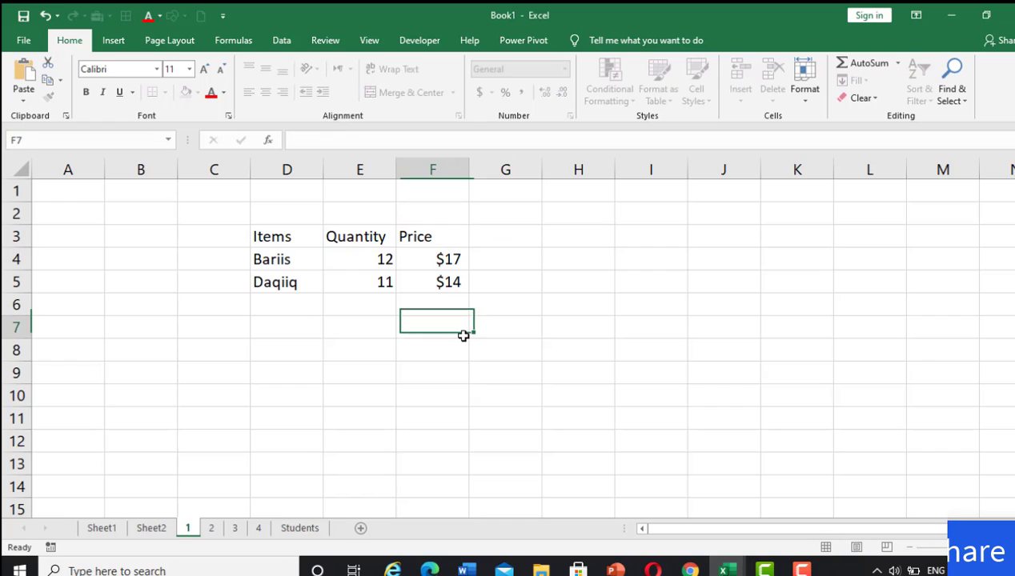
pyautogui.click(362, 307)
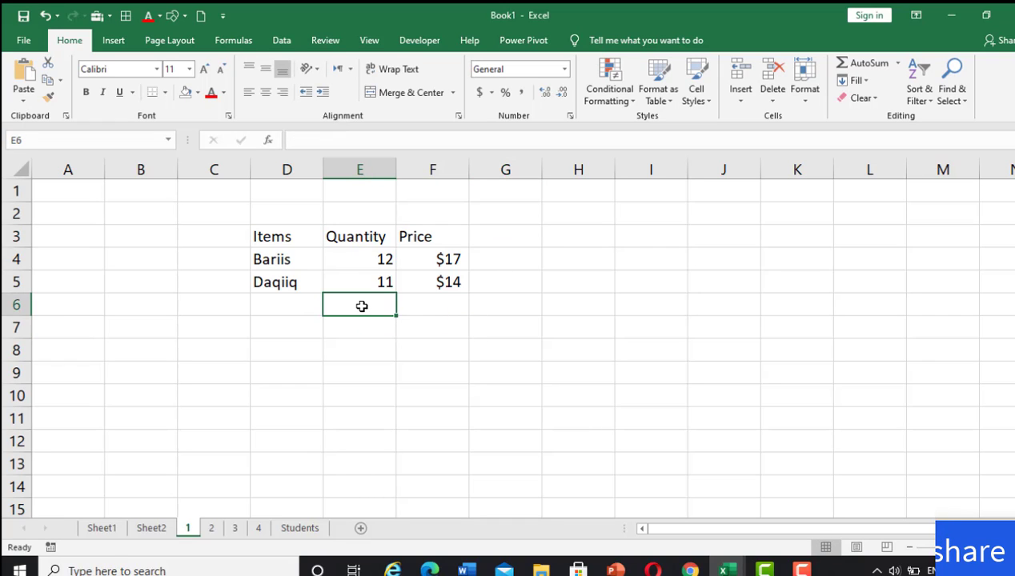
pyautogui.click(289, 303)
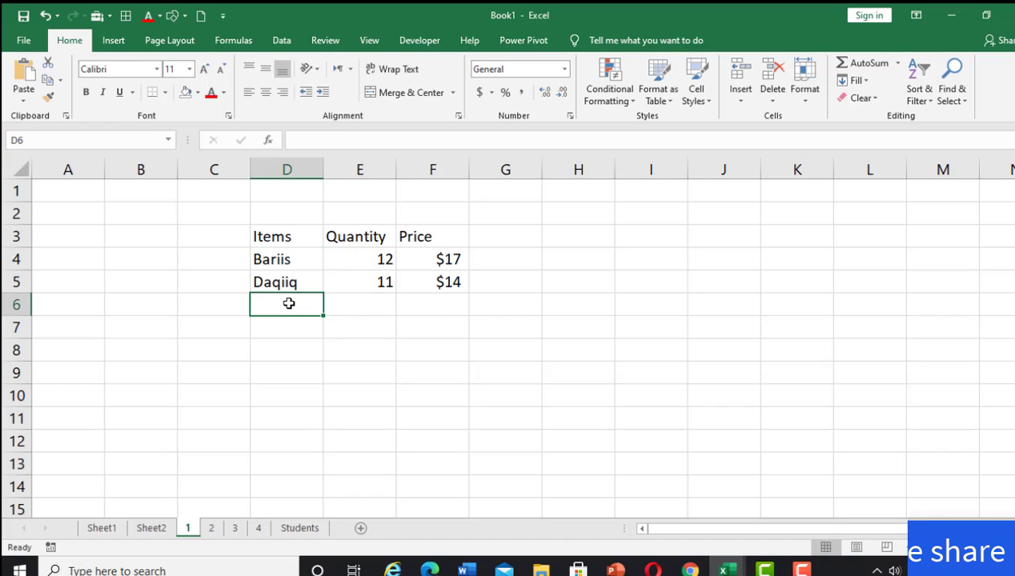
pyautogui.write('Son')
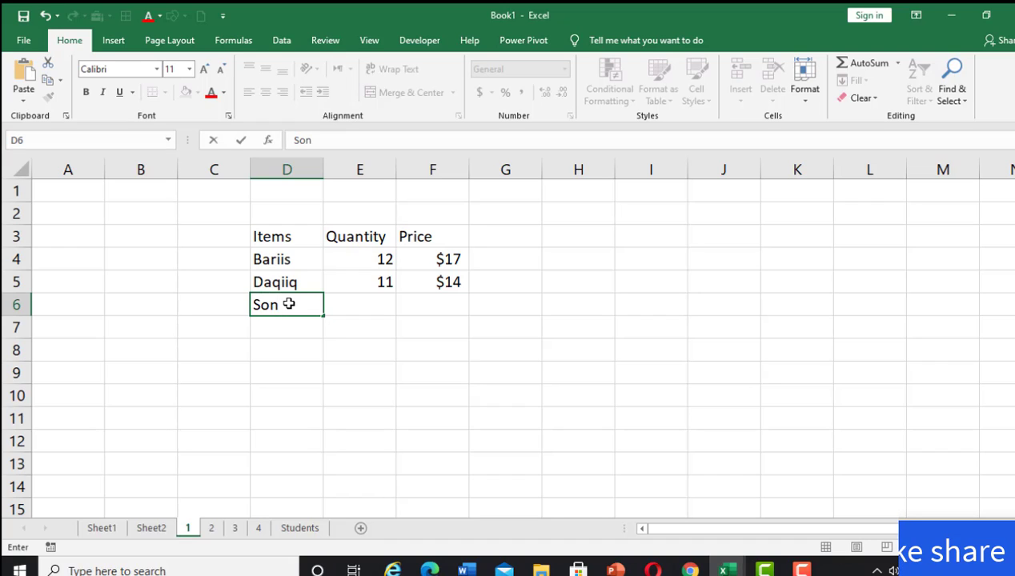
pyautogui.write('kor')
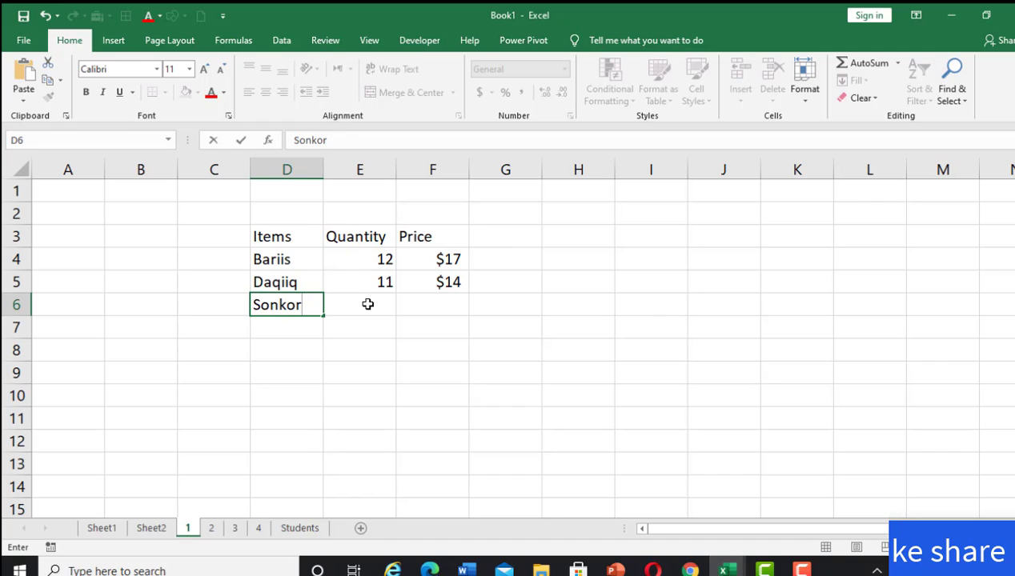
pyautogui.click(367, 304)
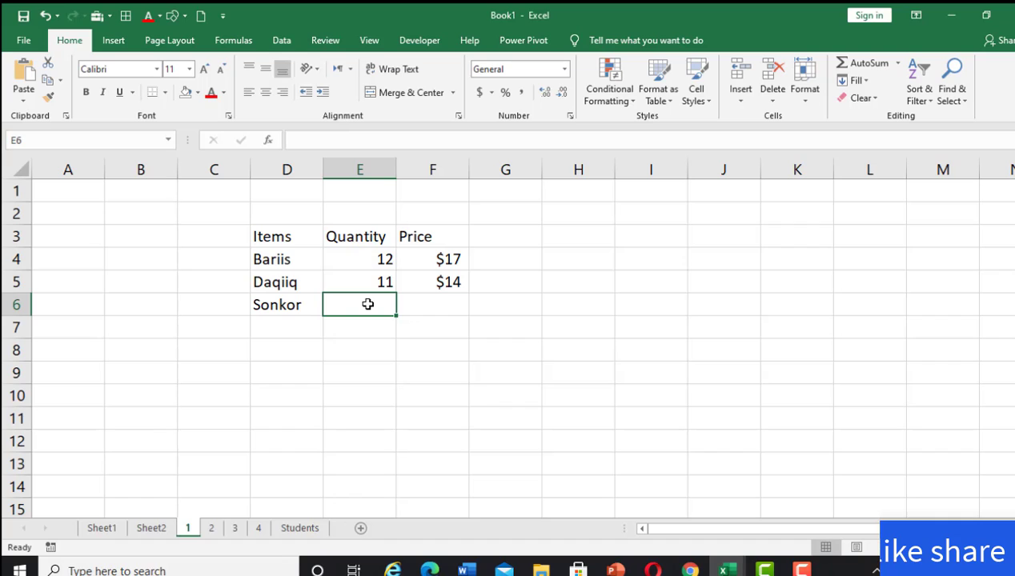
pyautogui.write('15')
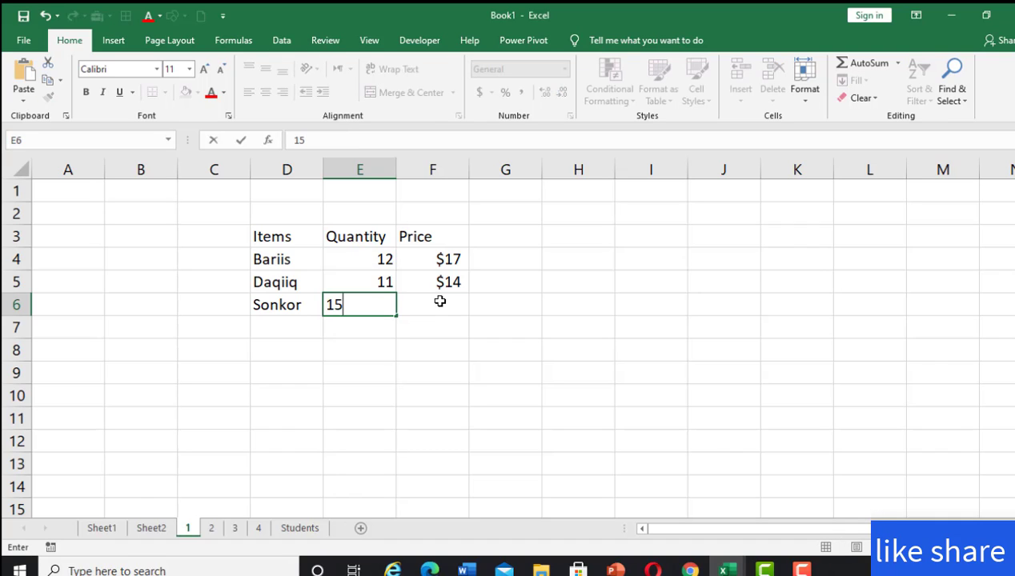
pyautogui.click(439, 301)
pyautogui.write('$')
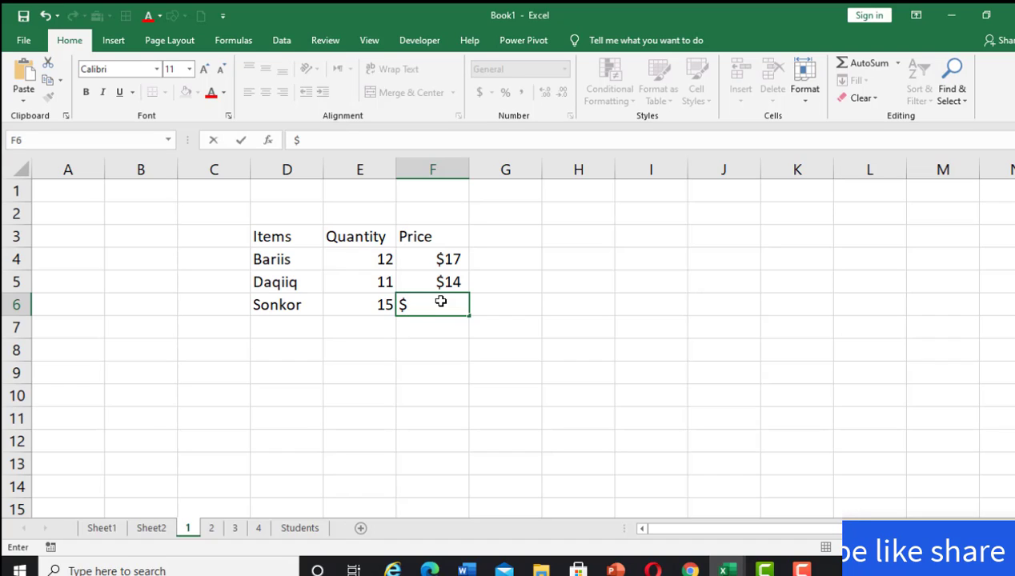
pyautogui.write('13')
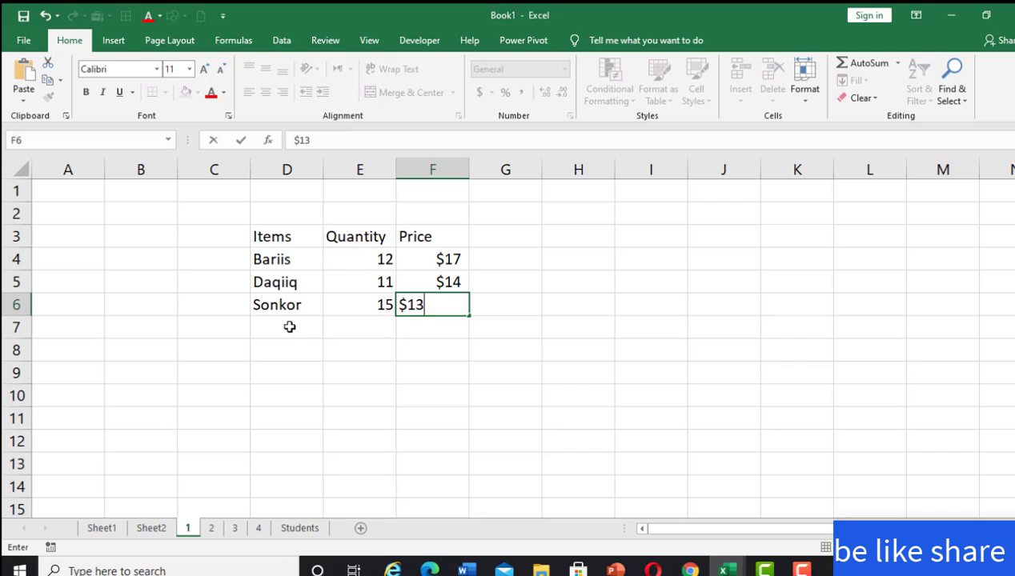
# - Add Baasto with quantity 8 at $5
pyautogui.click(290, 326)
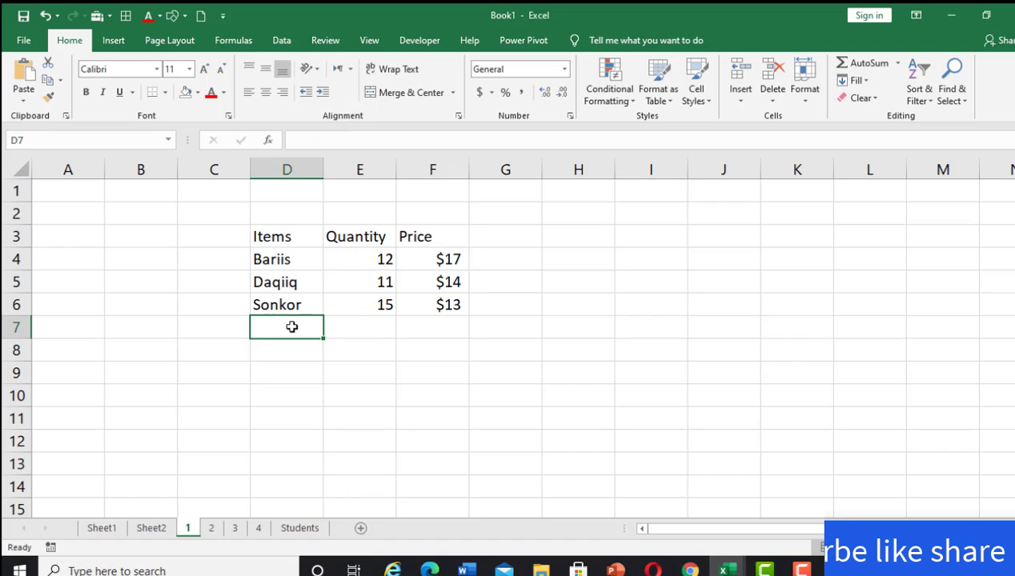
pyautogui.write('B')
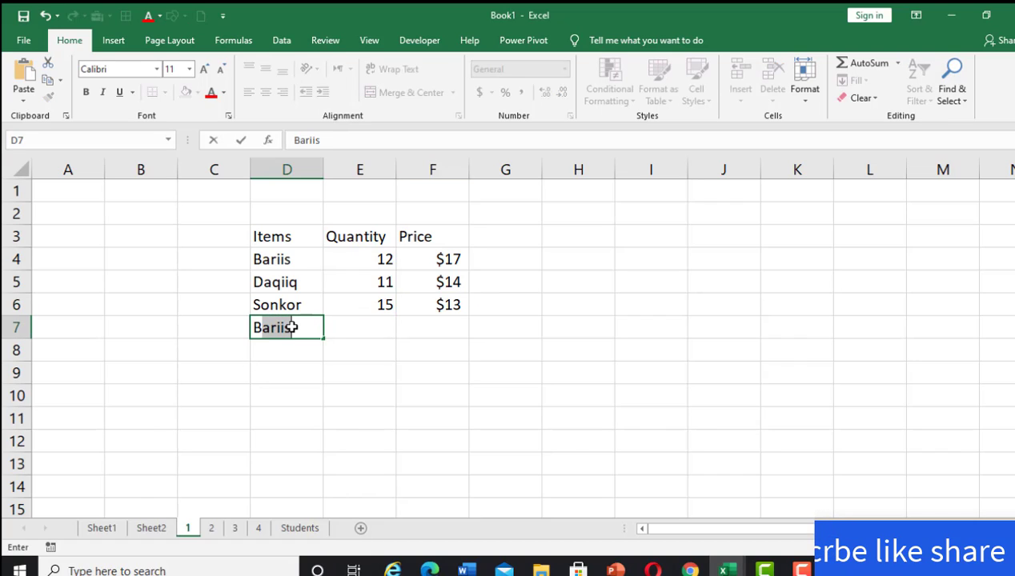
pyautogui.write('aast')
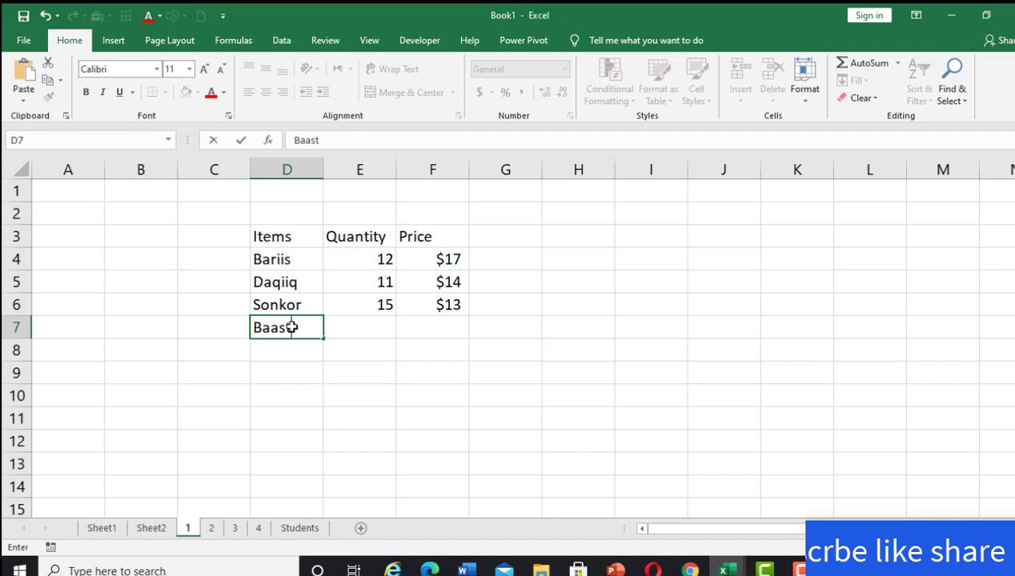
pyautogui.write('o')
pyautogui.click(356, 328)
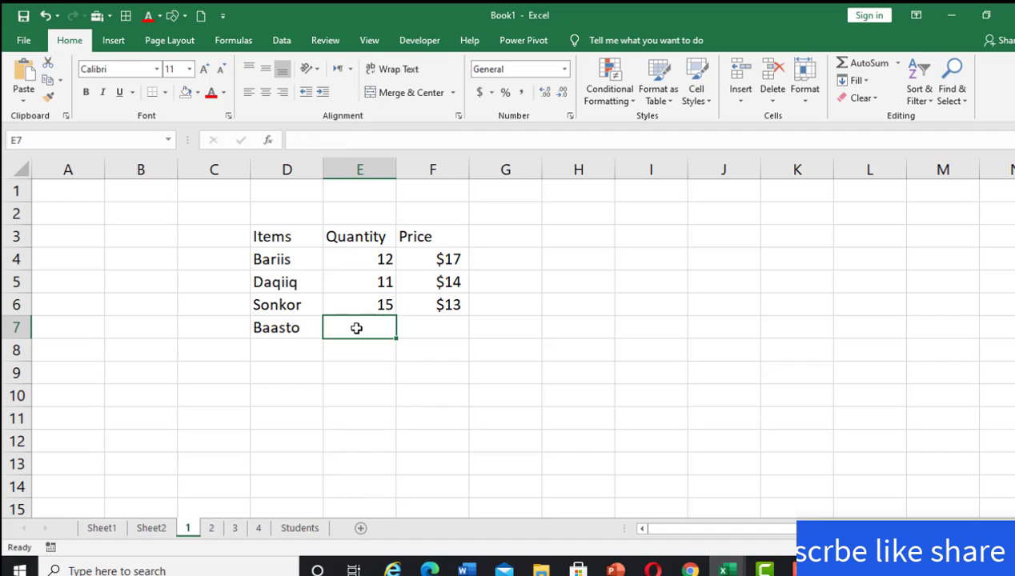
pyautogui.write('8')
pyautogui.click(442, 329)
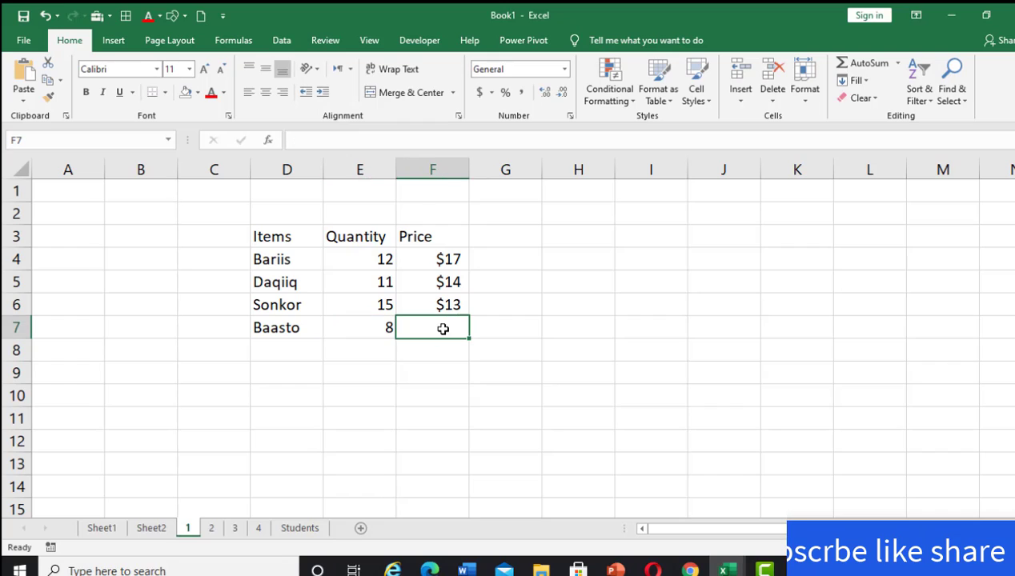
pyautogui.write('$')
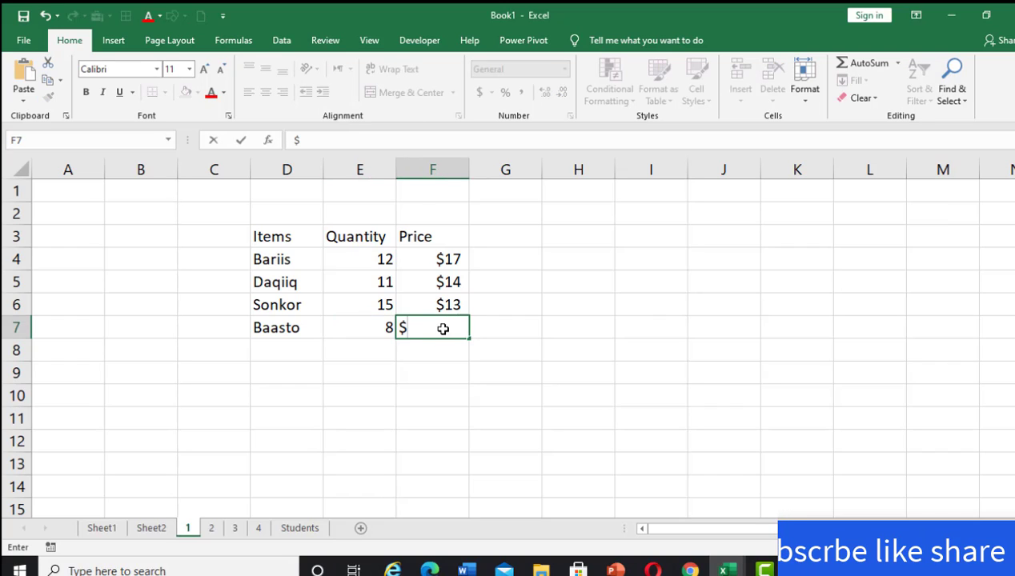
pyautogui.write('5')
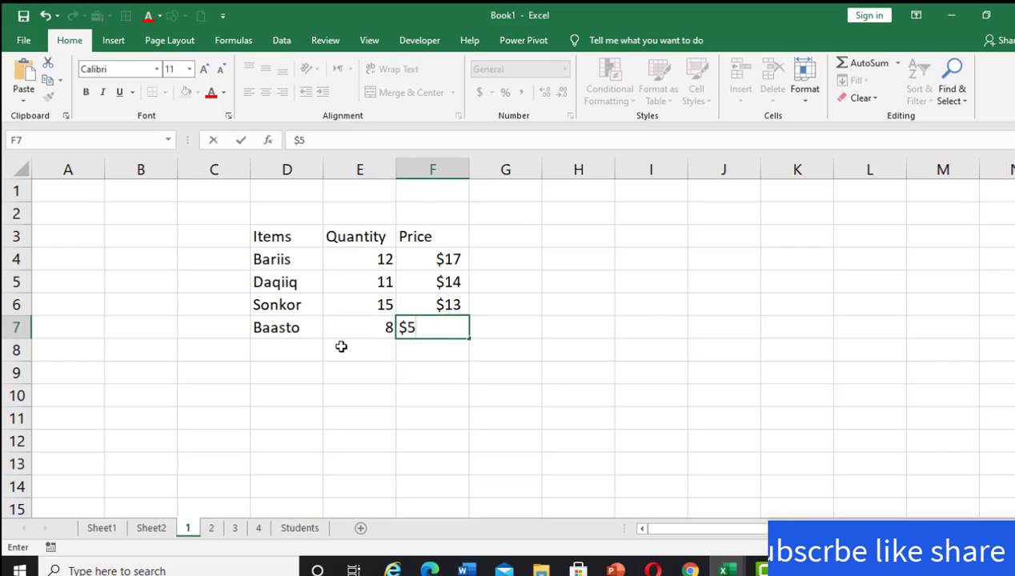
pyautogui.click(340, 346)
# - Add Caano with quantity 2 at $16
pyautogui.click(290, 348)
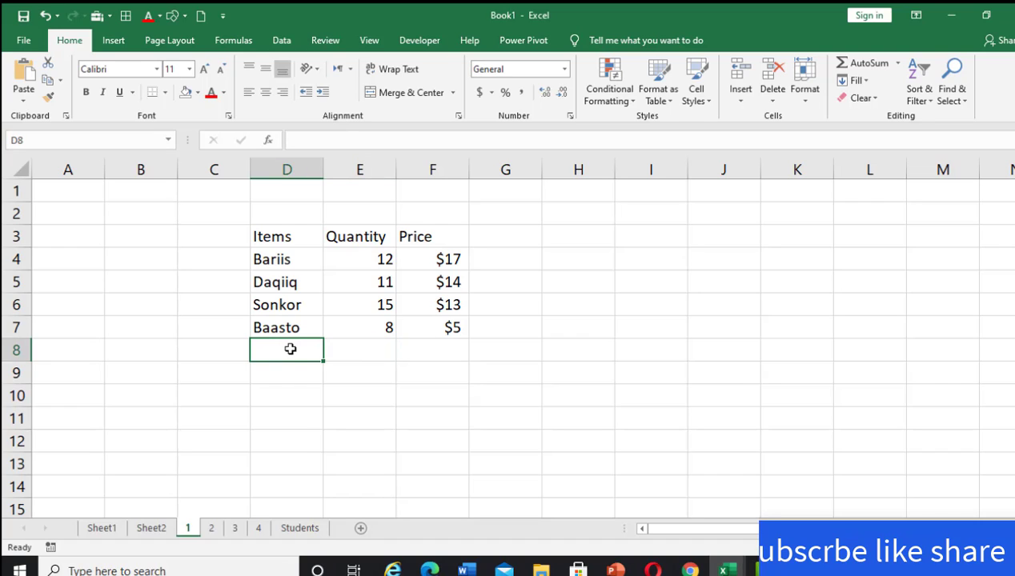
pyautogui.write('Caano')
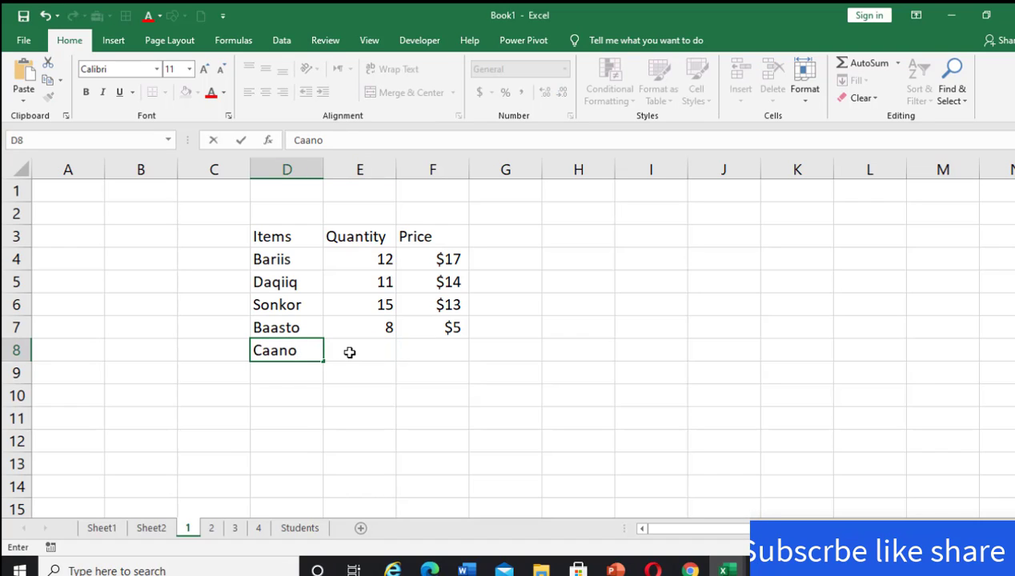
pyautogui.click(350, 353)
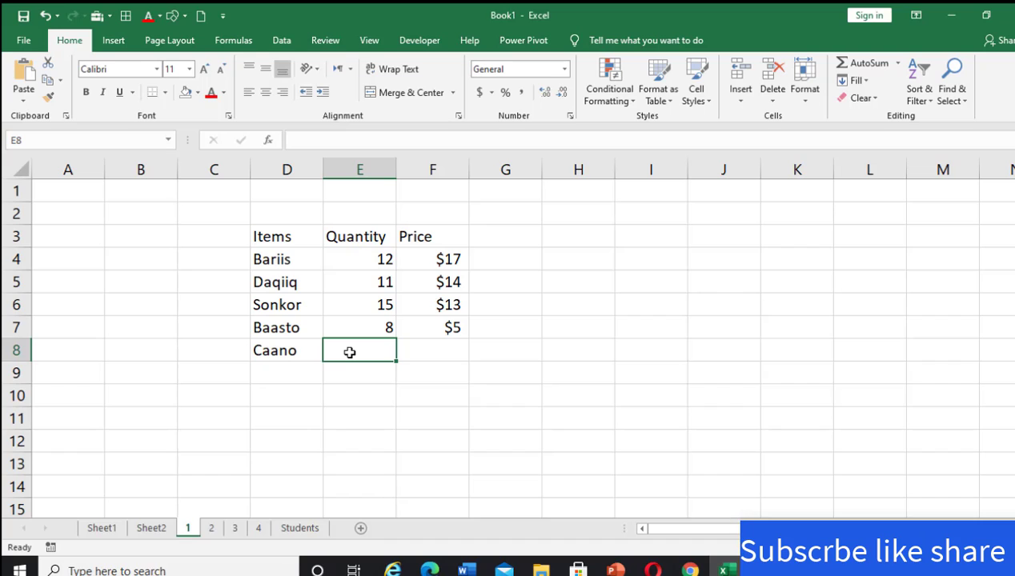
pyautogui.write('2')
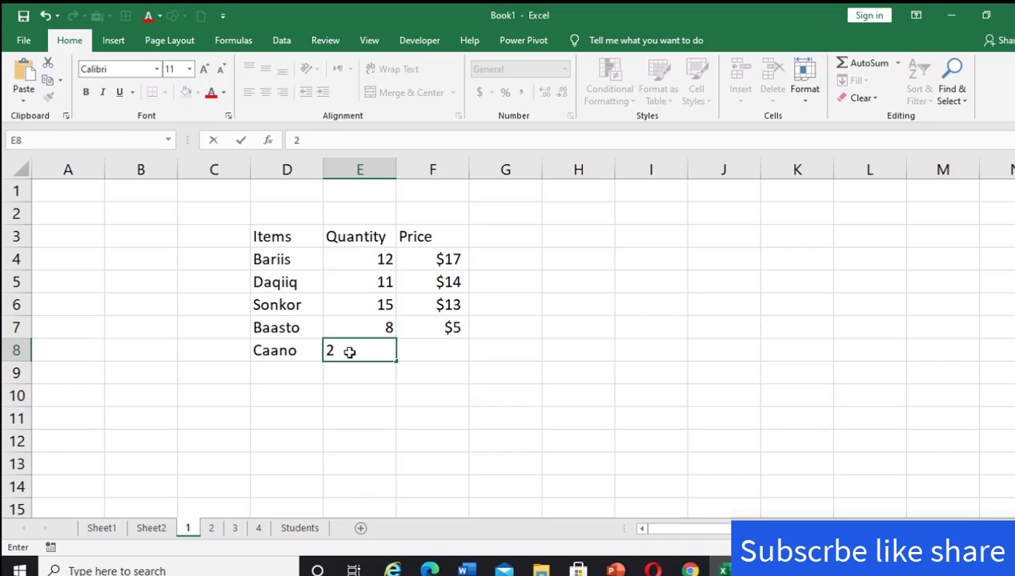
pyautogui.click(409, 352)
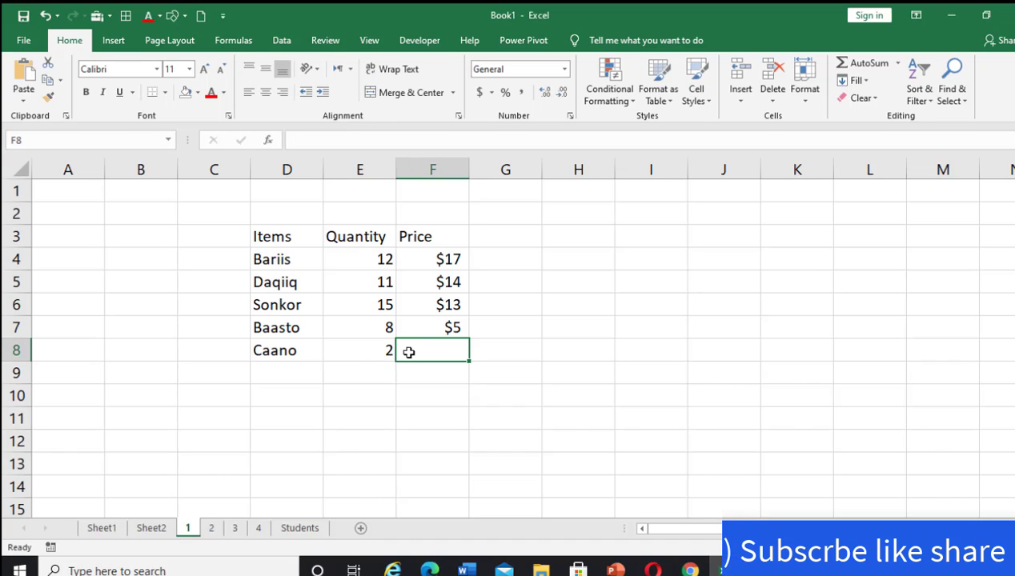
pyautogui.write('$1')
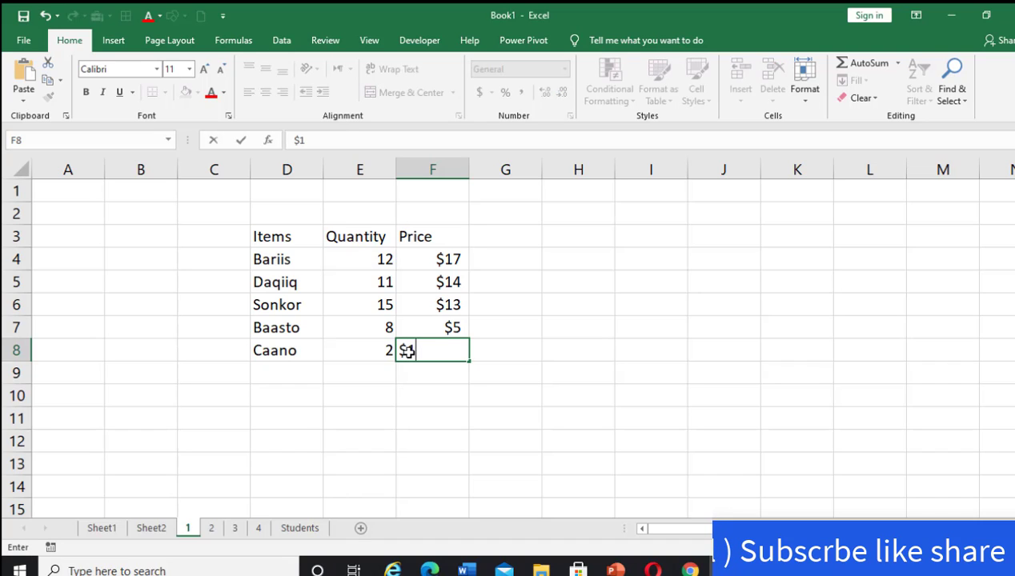
pyautogui.write('6')
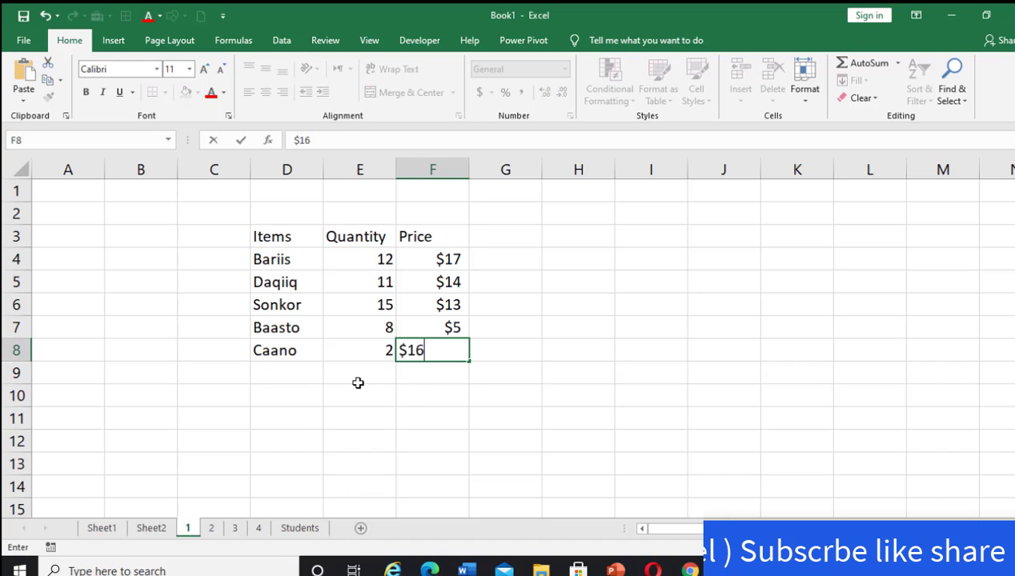
pyautogui.click(355, 381)
pyautogui.click(288, 375)
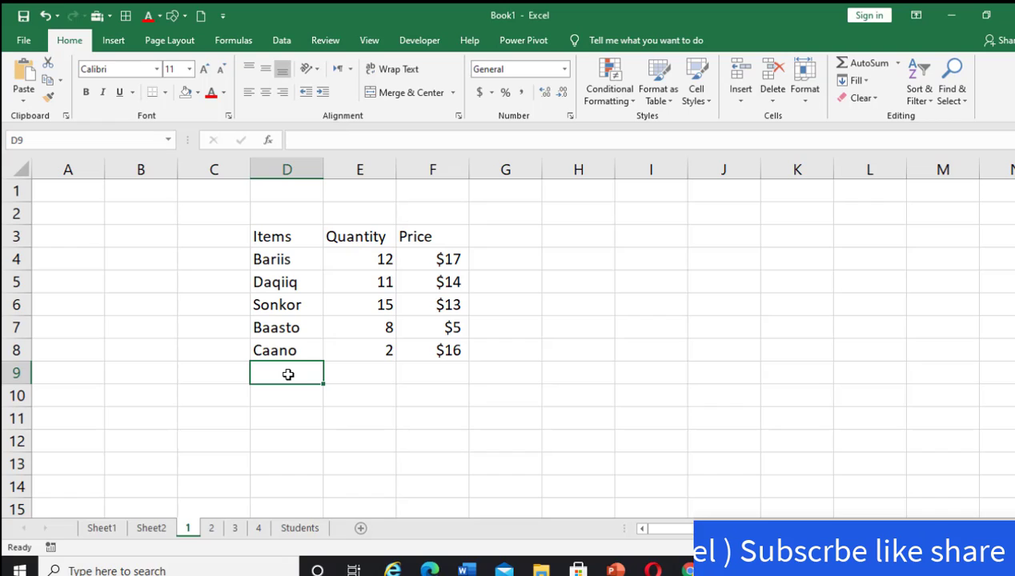
pyautogui.write('Tota')
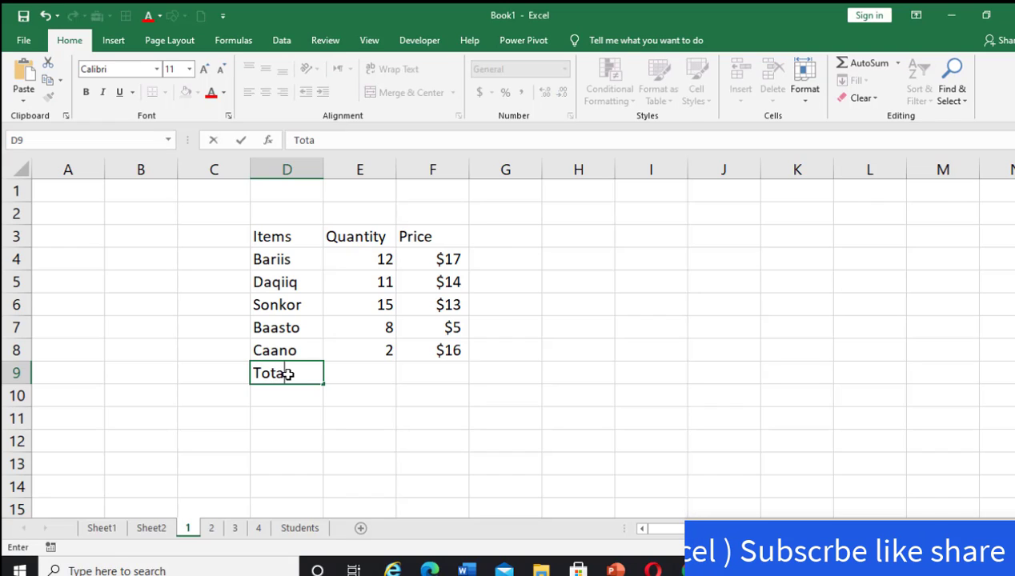
pyautogui.write('l')
pyautogui.click(357, 373)
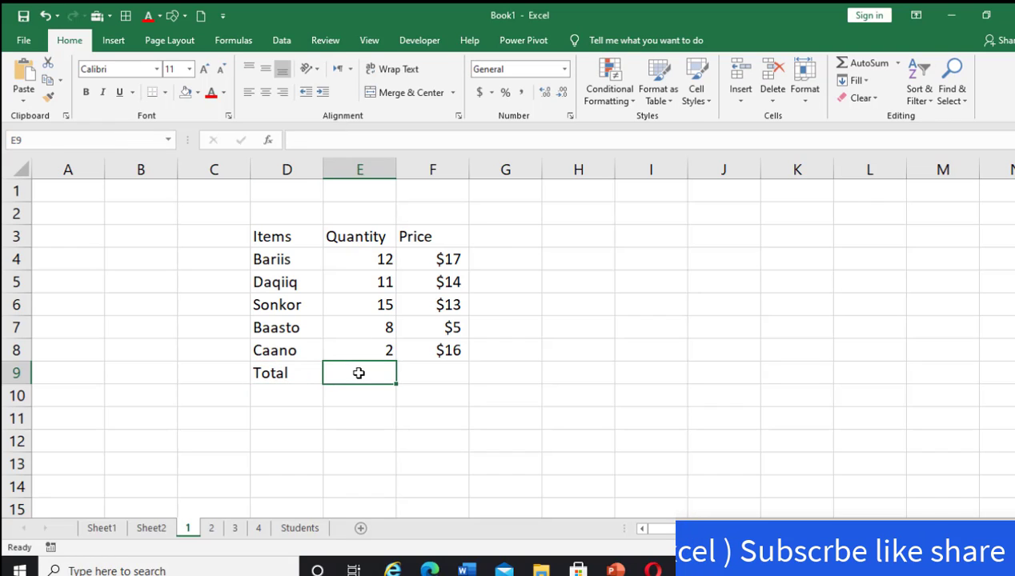
pyautogui.moveTo(368, 237); pyautogui.dragTo(357, 368)
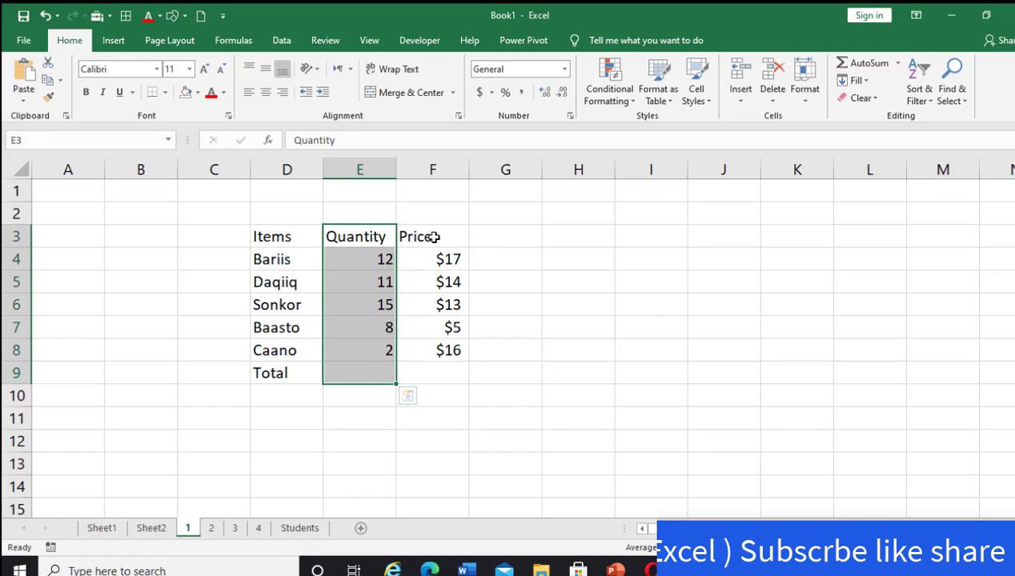
pyautogui.moveTo(432, 237); pyautogui.dragTo(435, 336)
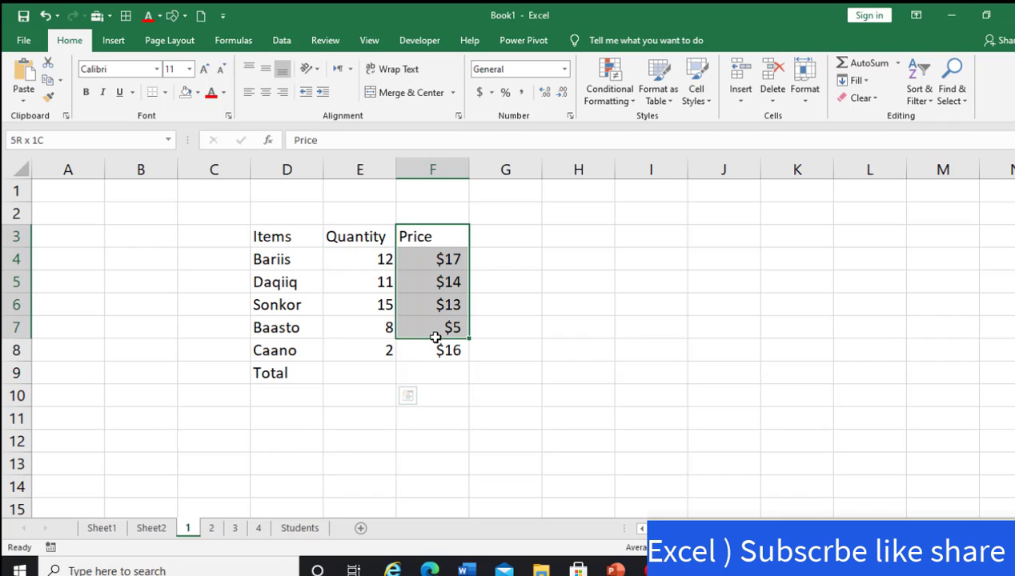
pyautogui.moveTo(436, 337); pyautogui.dragTo(434, 372)
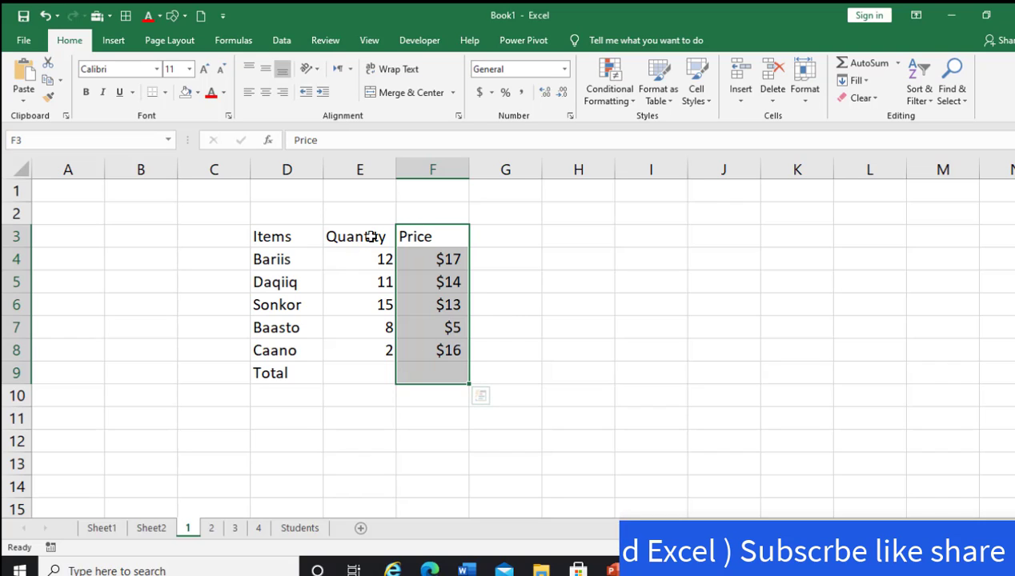
pyautogui.moveTo(365, 242); pyautogui.dragTo(365, 324)
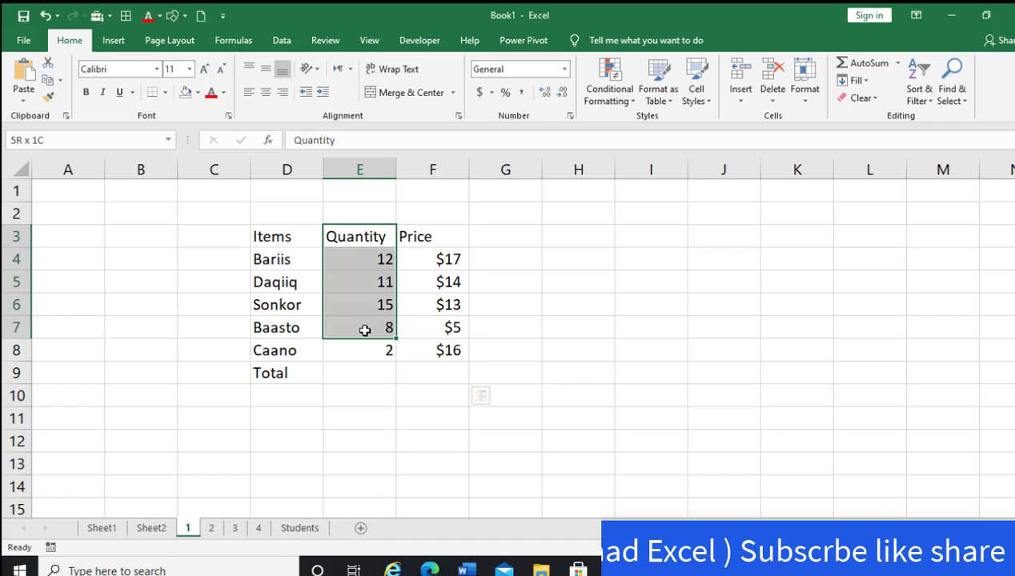
pyautogui.moveTo(366, 323); pyautogui.dragTo(362, 356)
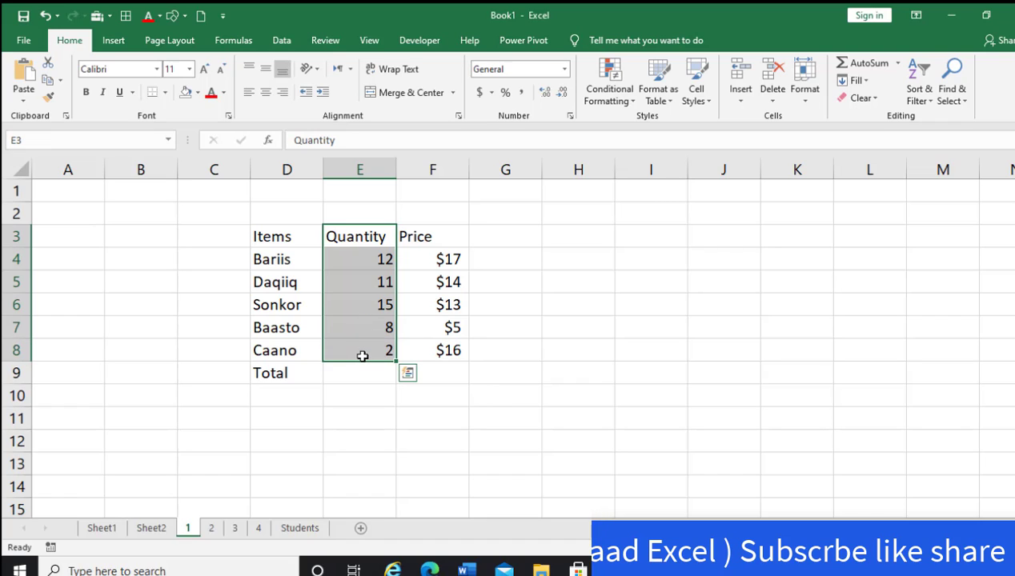
# - Enter =SUM(E4:E8) in E9 so the Quantity total reads 48
pyautogui.click(348, 371)
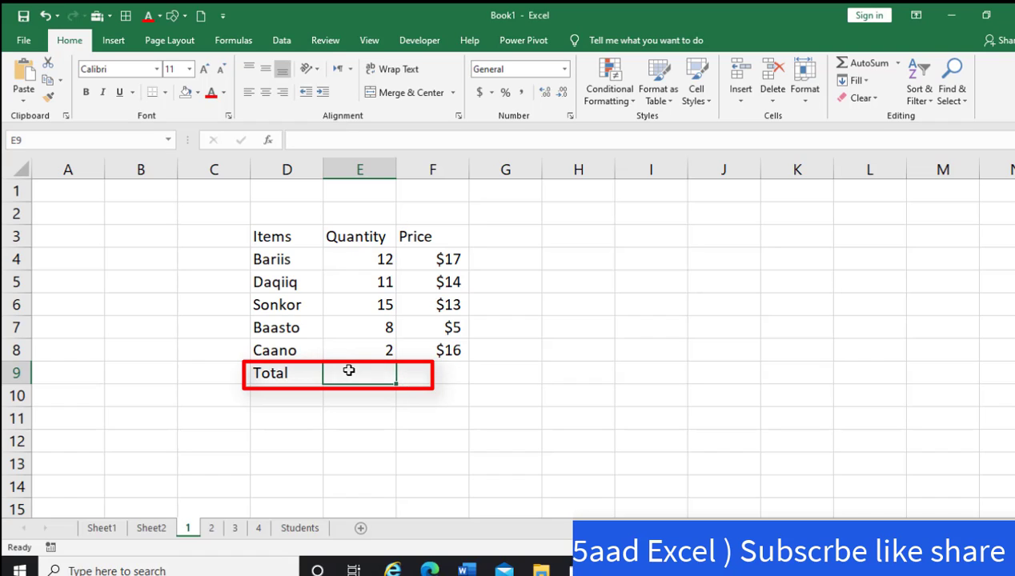
pyautogui.write('=')
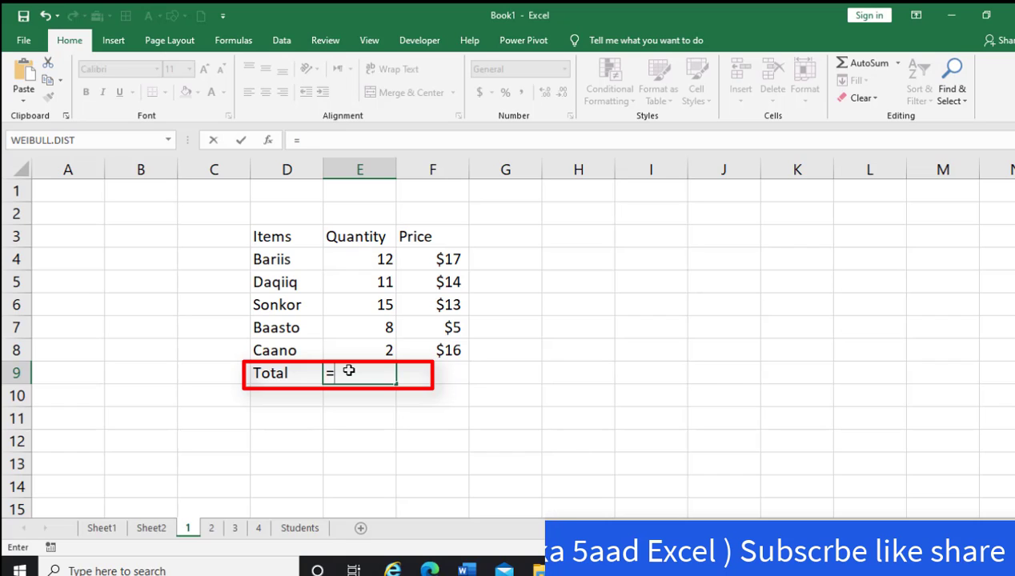
pyautogui.write('Su')
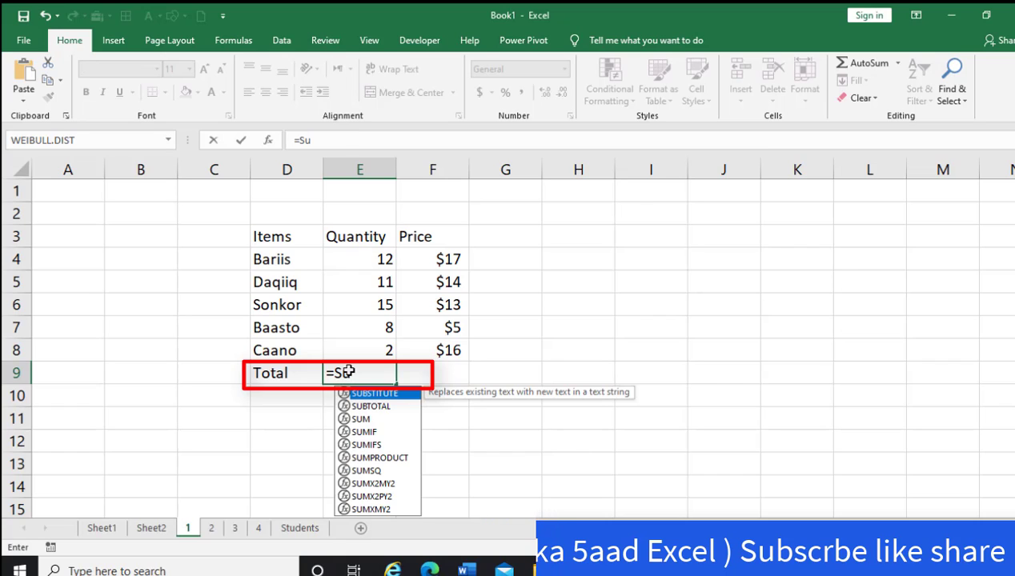
pyautogui.write('m')
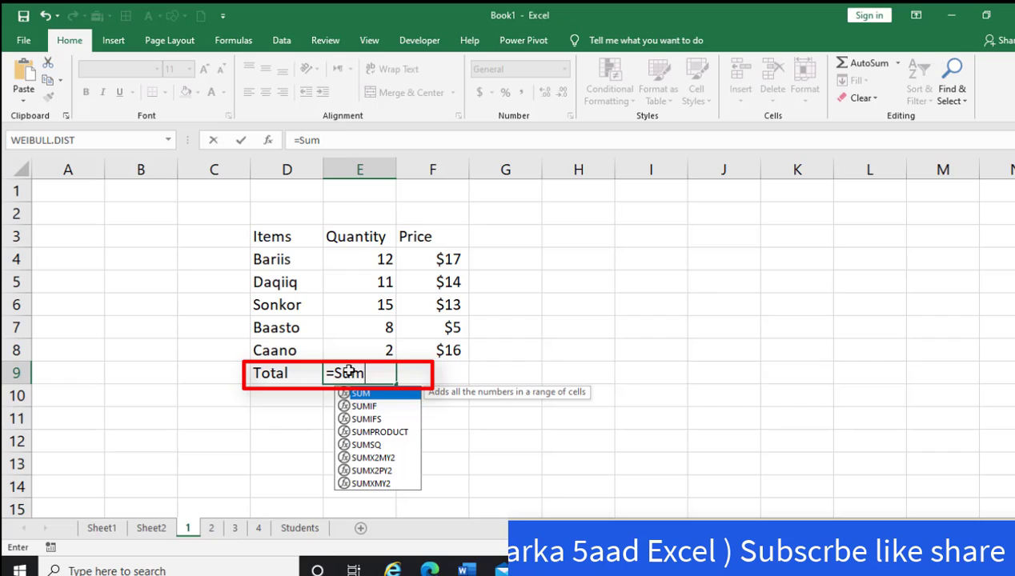
pyautogui.write('(')
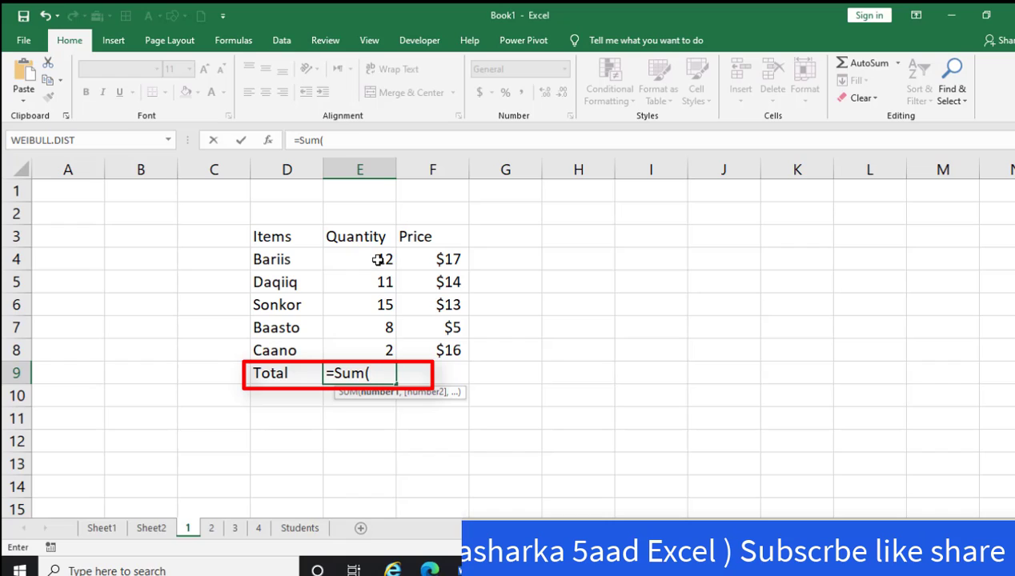
pyautogui.moveTo(378, 258); pyautogui.dragTo(376, 349)
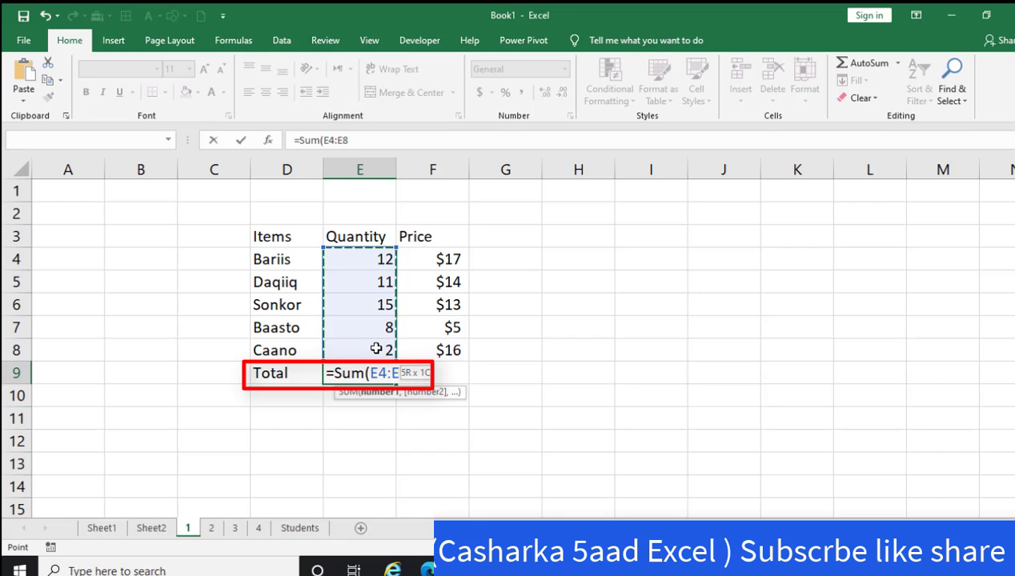
pyautogui.moveTo(376, 349); pyautogui.dragTo(376, 348)
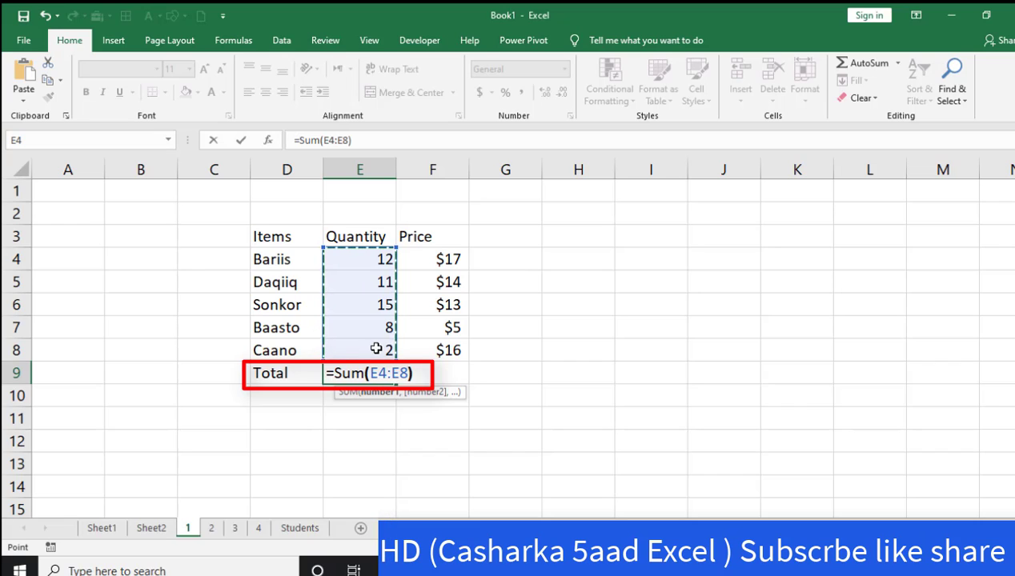
pyautogui.write(')')
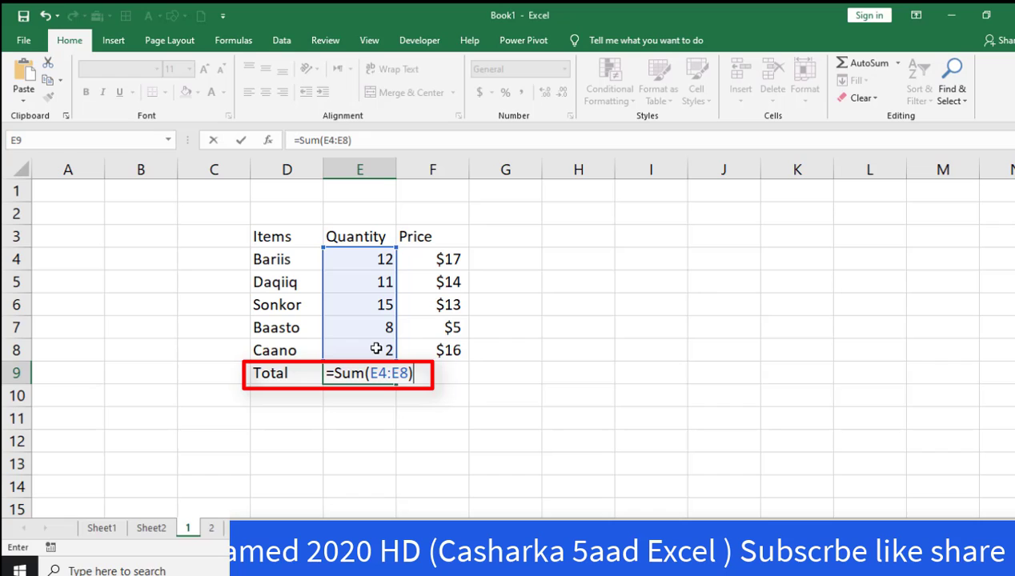
pyautogui.press('Return')
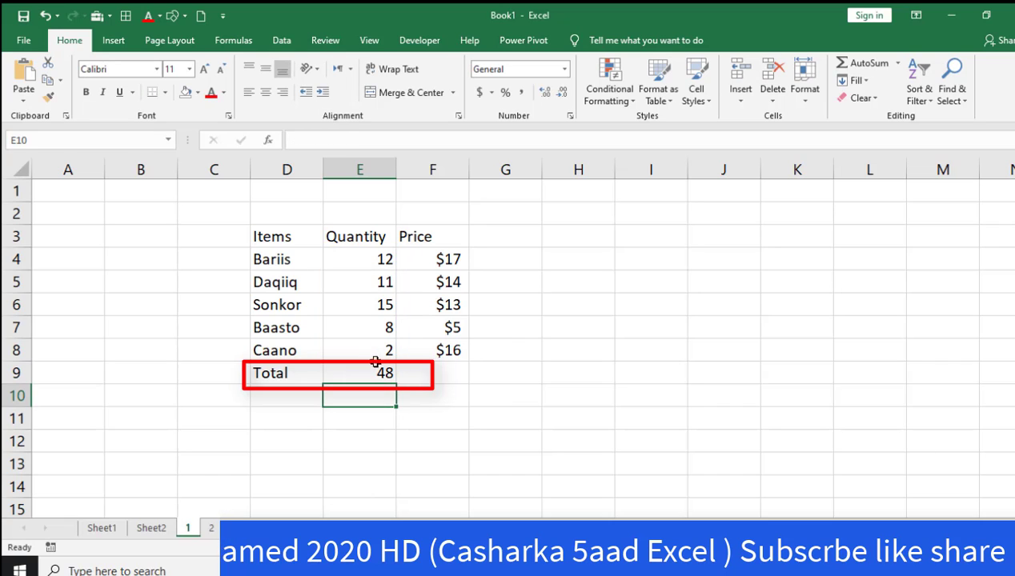
# - Enter =SUM(F4:F8) in F9 so the Price total reads $65
pyautogui.click(362, 369)
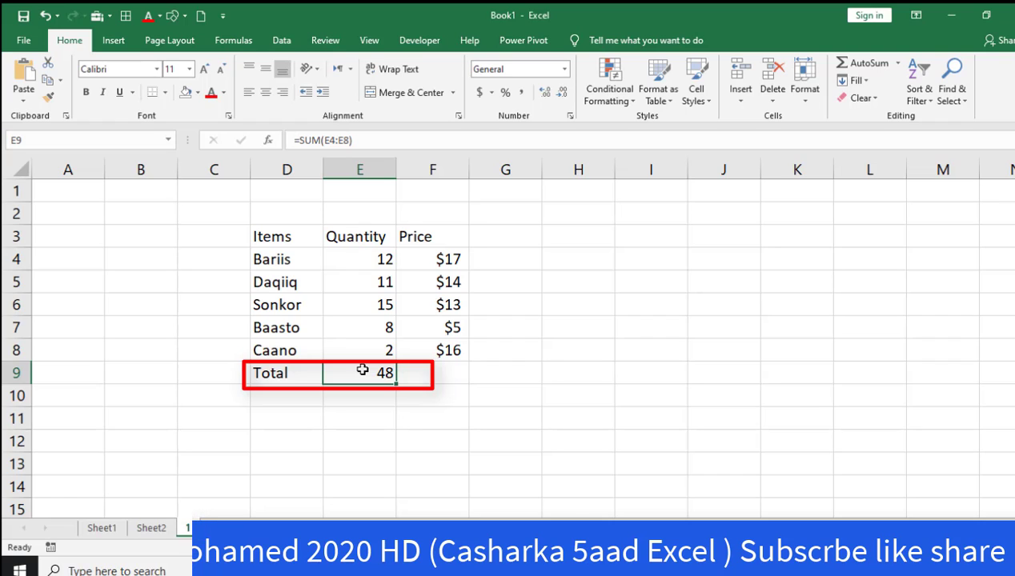
pyautogui.click(447, 372)
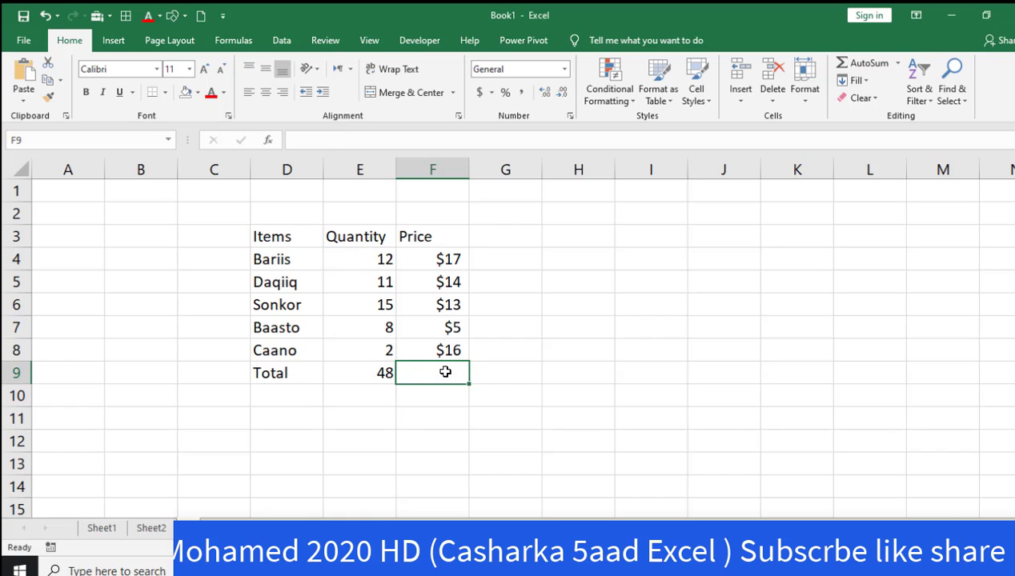
pyautogui.write('=')
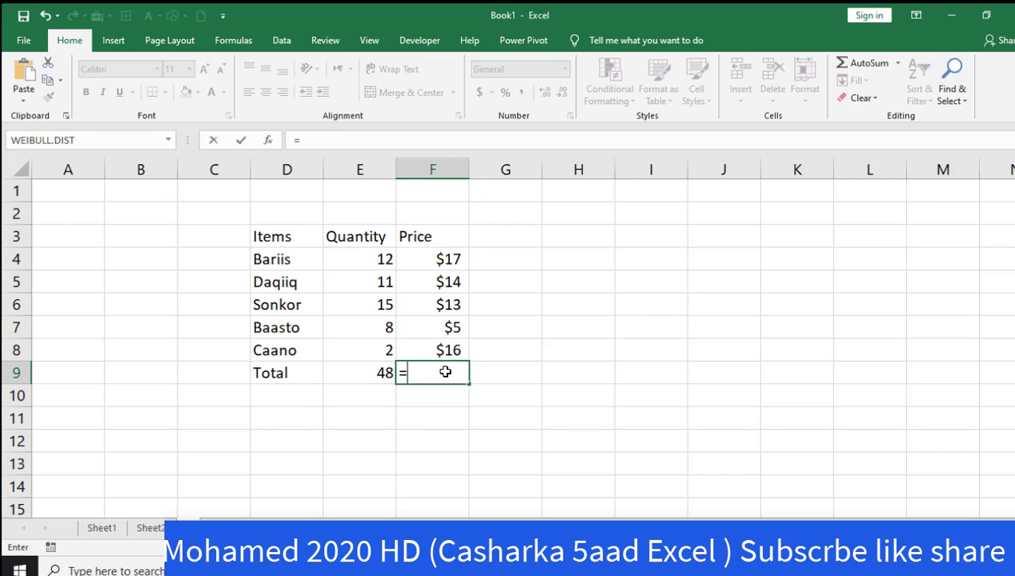
pyautogui.write('su')
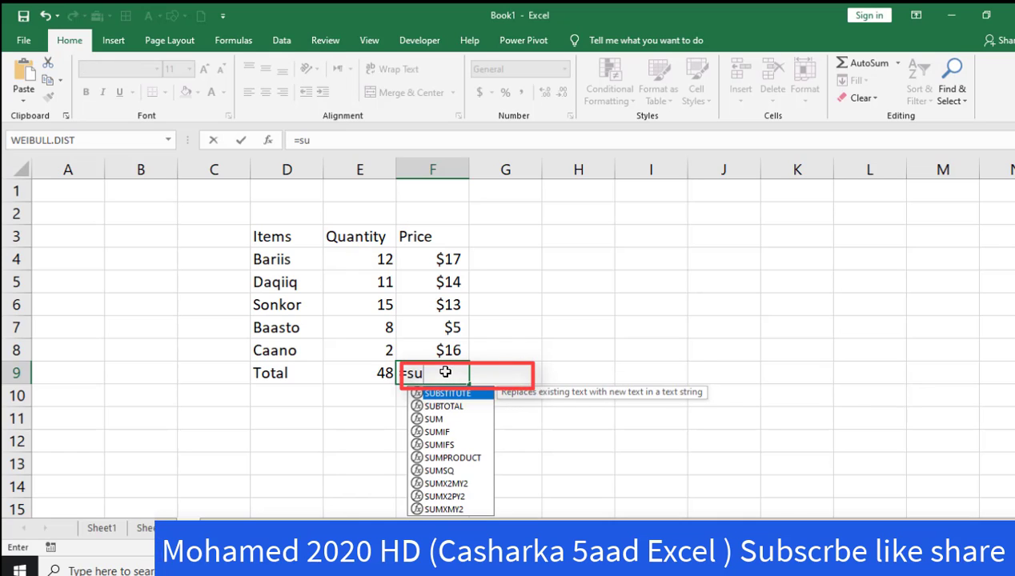
pyautogui.write('m')
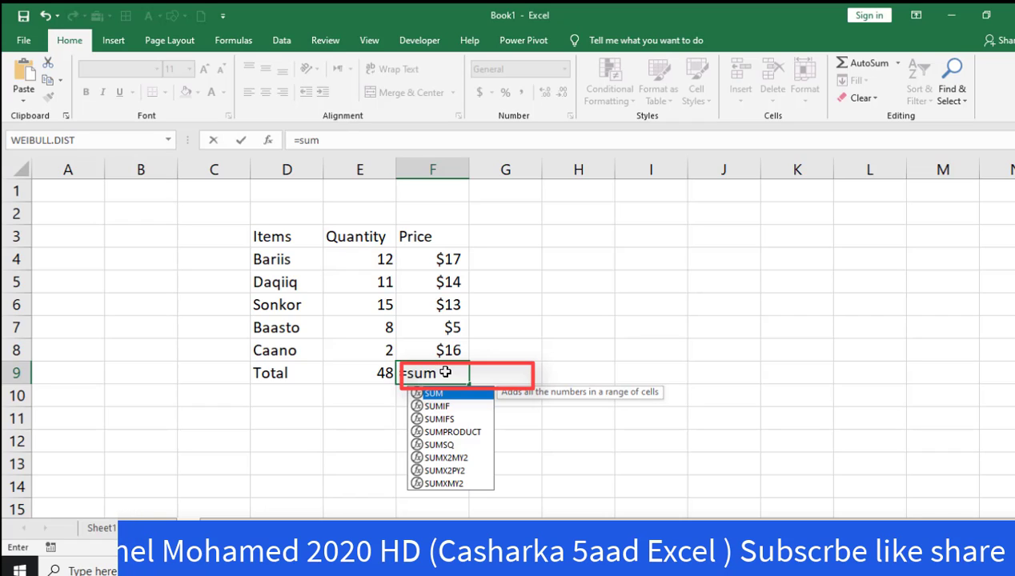
pyautogui.write('(')
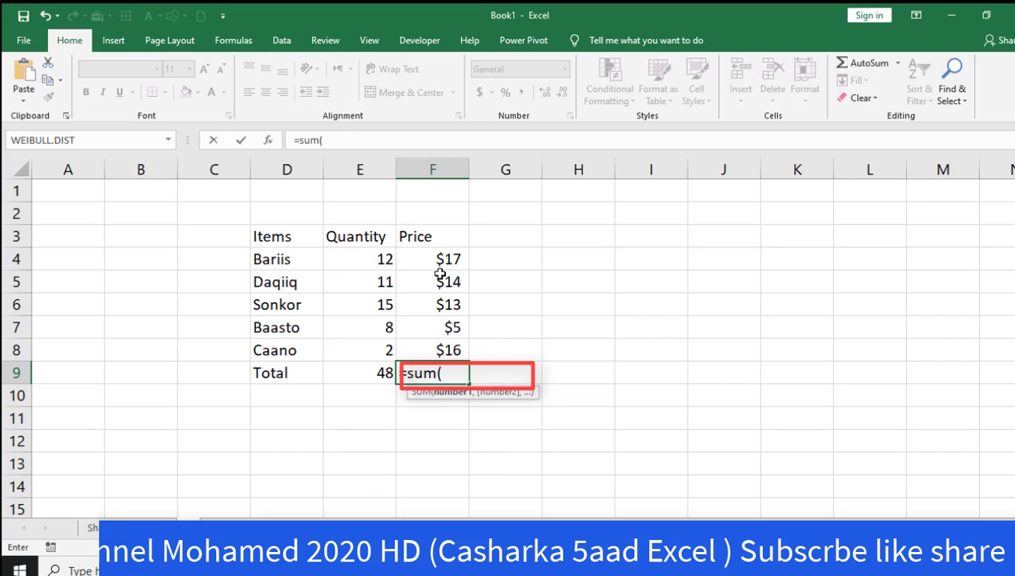
pyautogui.moveTo(438, 256); pyautogui.dragTo(441, 350)
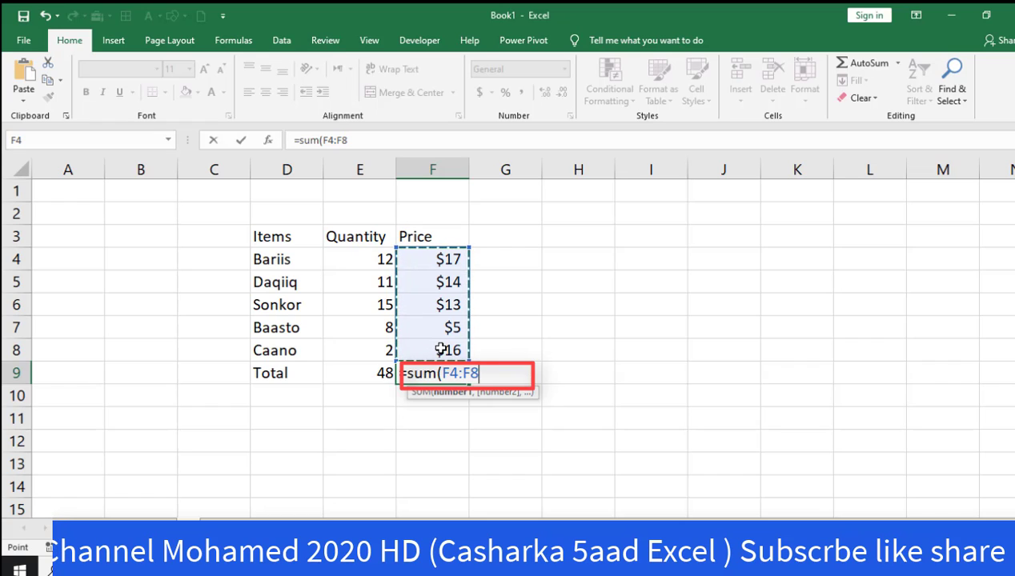
pyautogui.write(')')
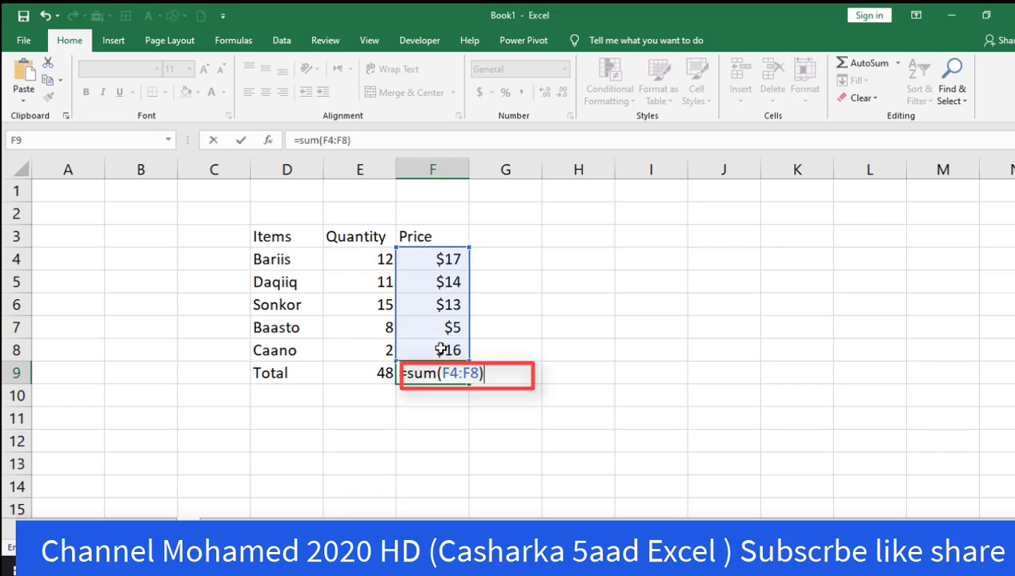
pyautogui.press('Return')
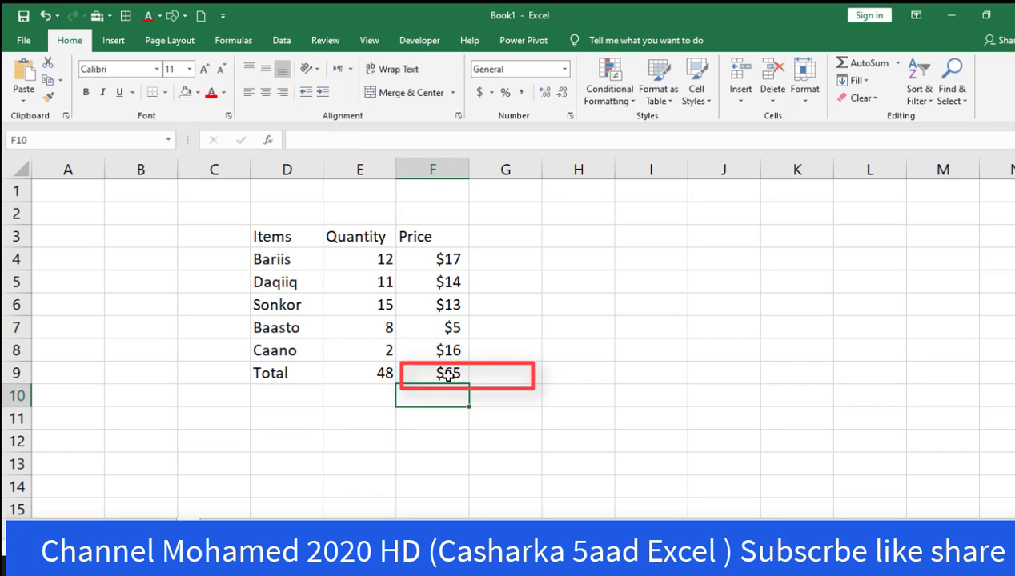
# - Review the $65 Price total against the prices $17, $14, $13, $5 and $16
pyautogui.click(447, 374)
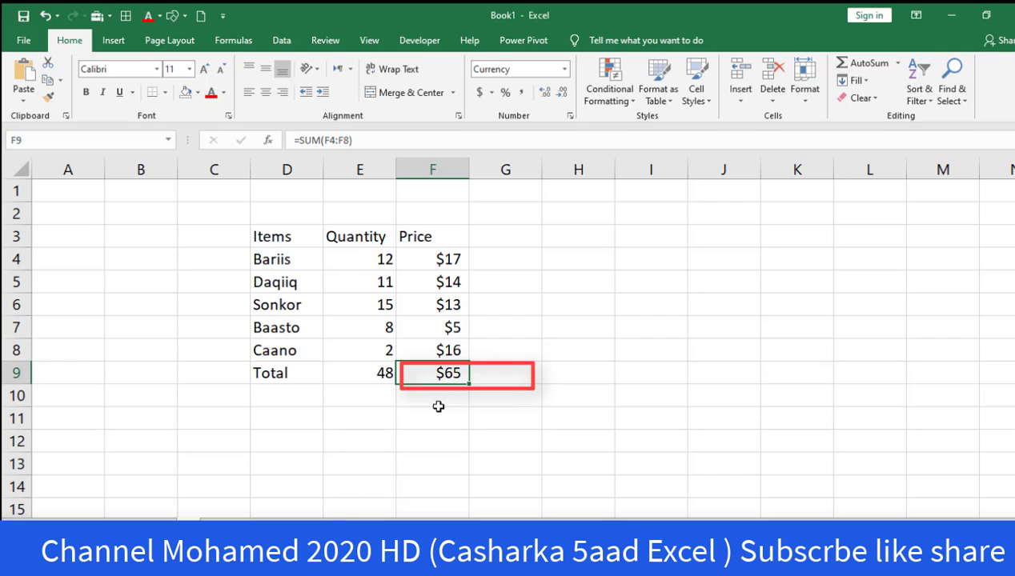
pyautogui.click(445, 259)
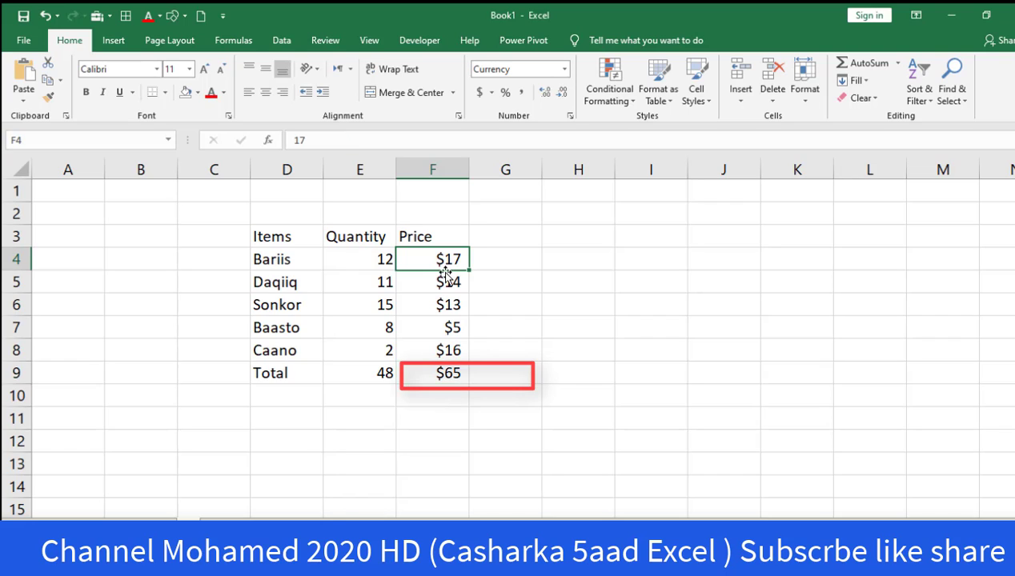
pyautogui.click(446, 281)
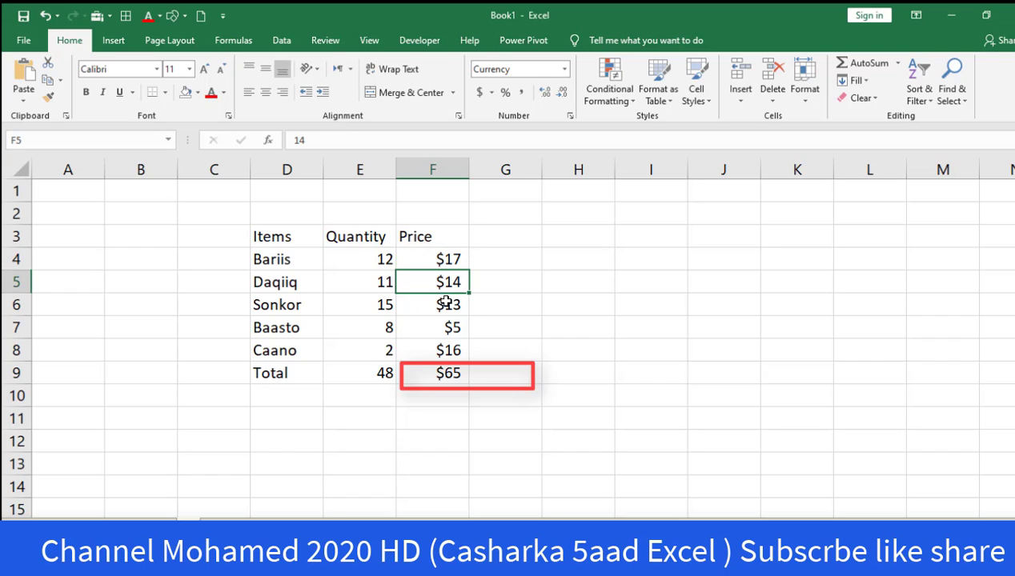
pyautogui.click(444, 303)
pyautogui.click(445, 322)
pyautogui.click(445, 352)
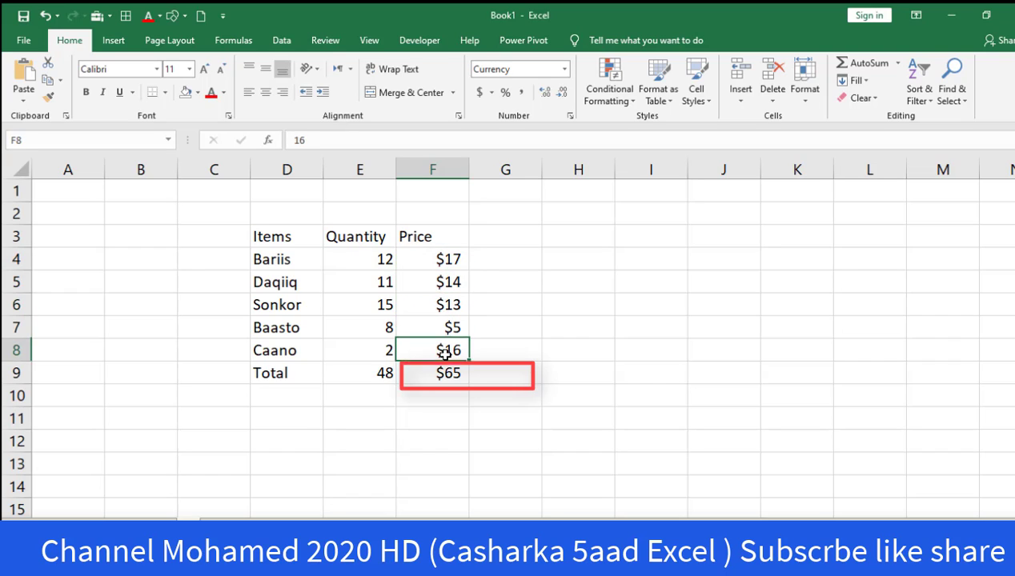
pyautogui.click(447, 374)
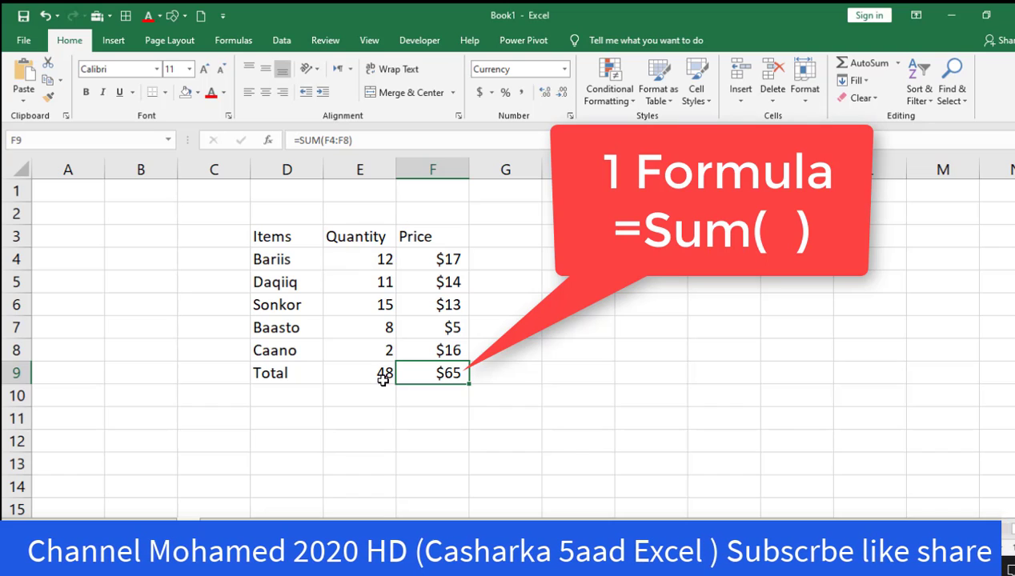
# - Review the 48 Quantity total against quantities 11, 15, 8 and 2
pyautogui.click(384, 374)
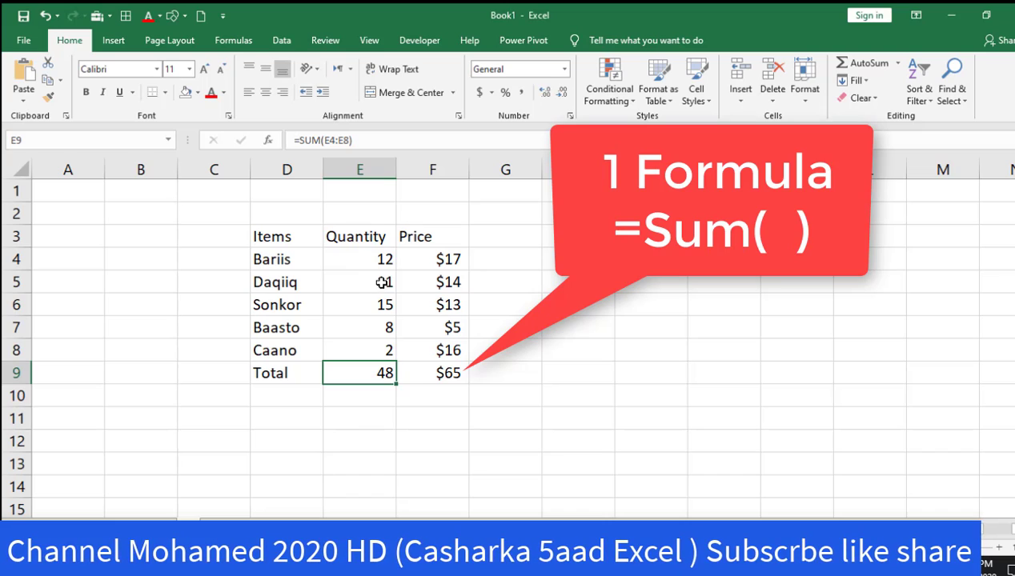
pyautogui.click(379, 284)
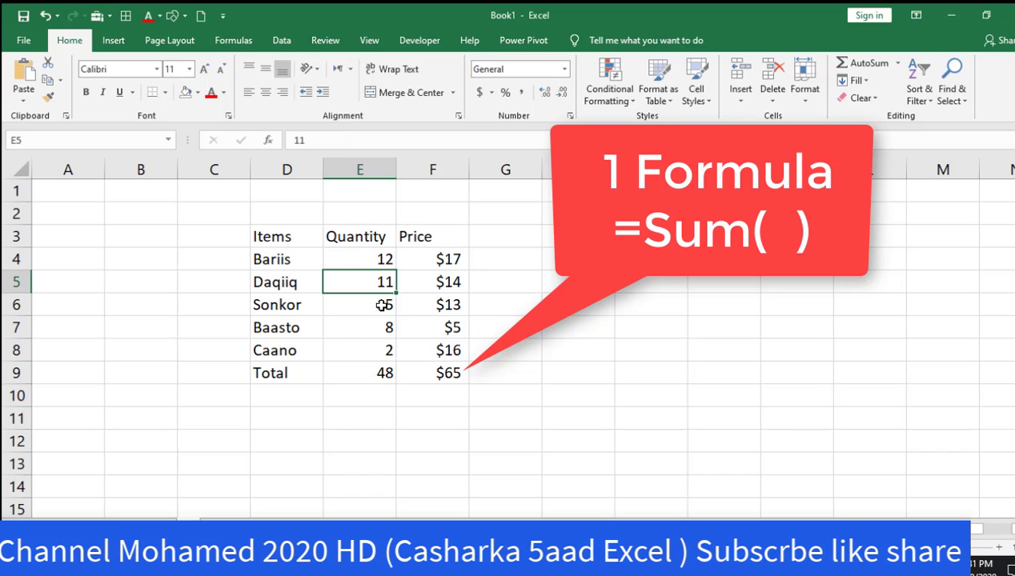
pyautogui.click(383, 304)
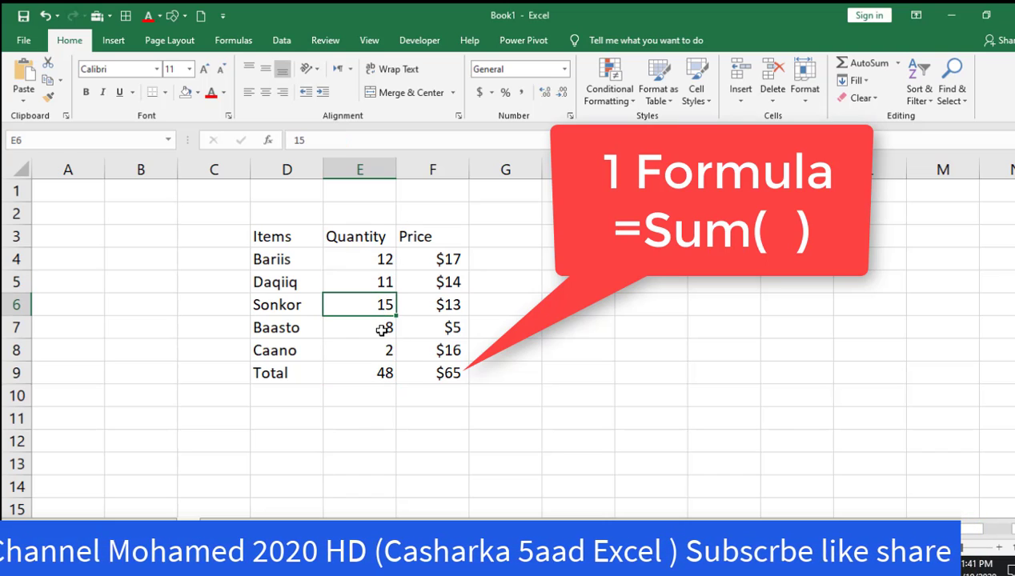
pyautogui.click(382, 329)
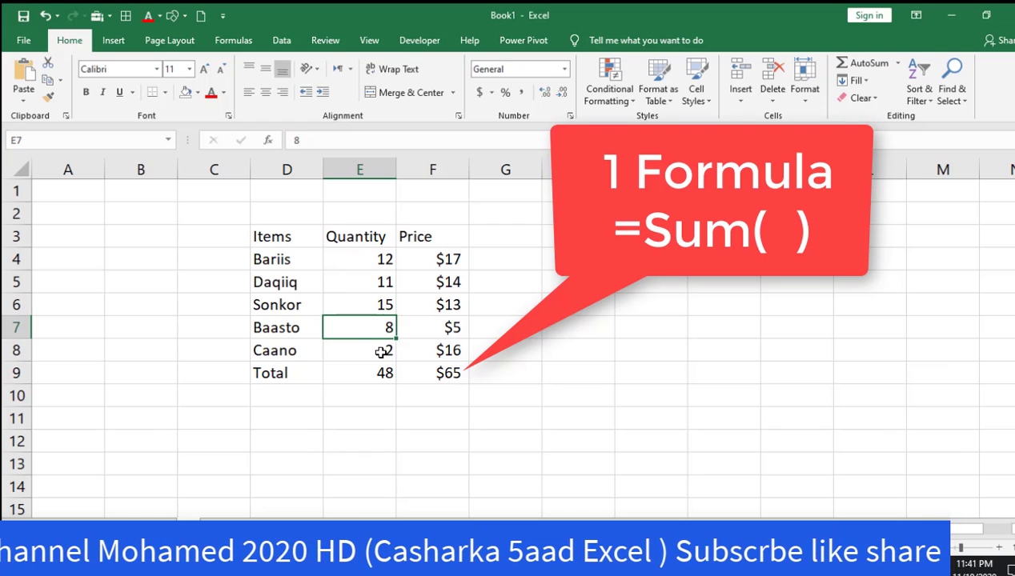
pyautogui.click(380, 352)
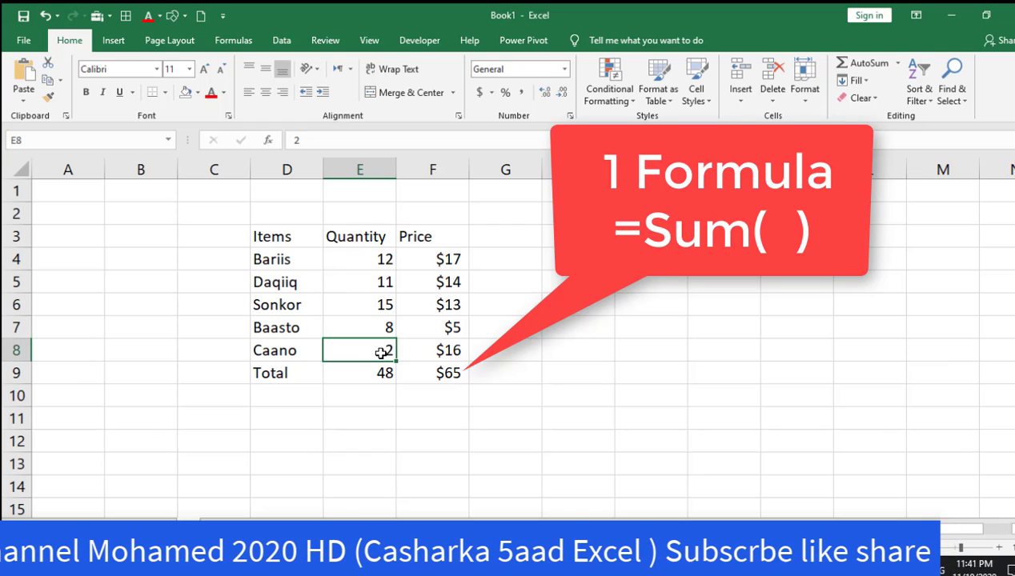
pyautogui.click(355, 398)
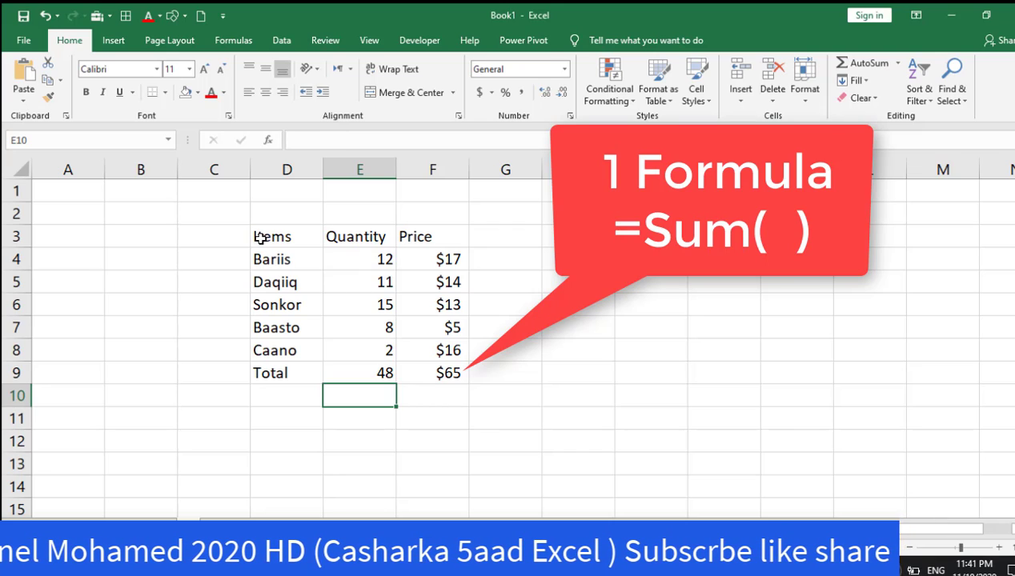
# - Copy the item table D3:F9 and paste it at D5
pyautogui.moveTo(257, 236); pyautogui.dragTo(440, 373)
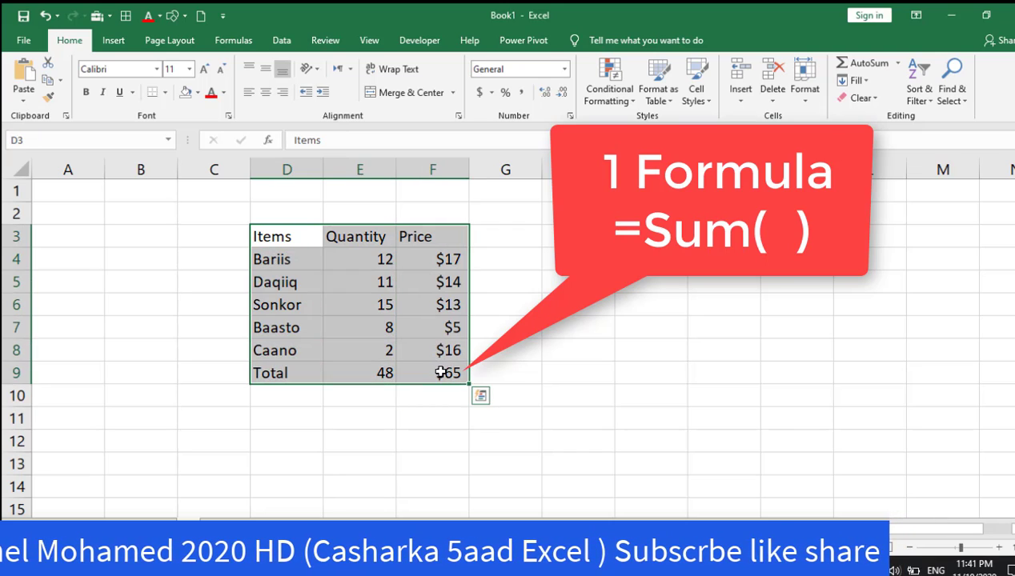
pyautogui.hotkey('ctrl', 'c')
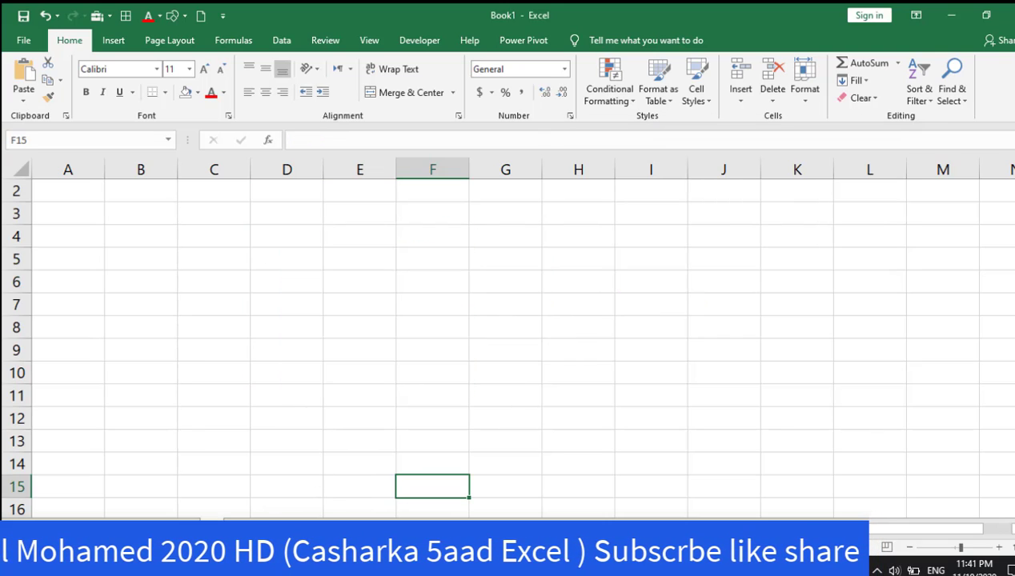
pyautogui.click(307, 257)
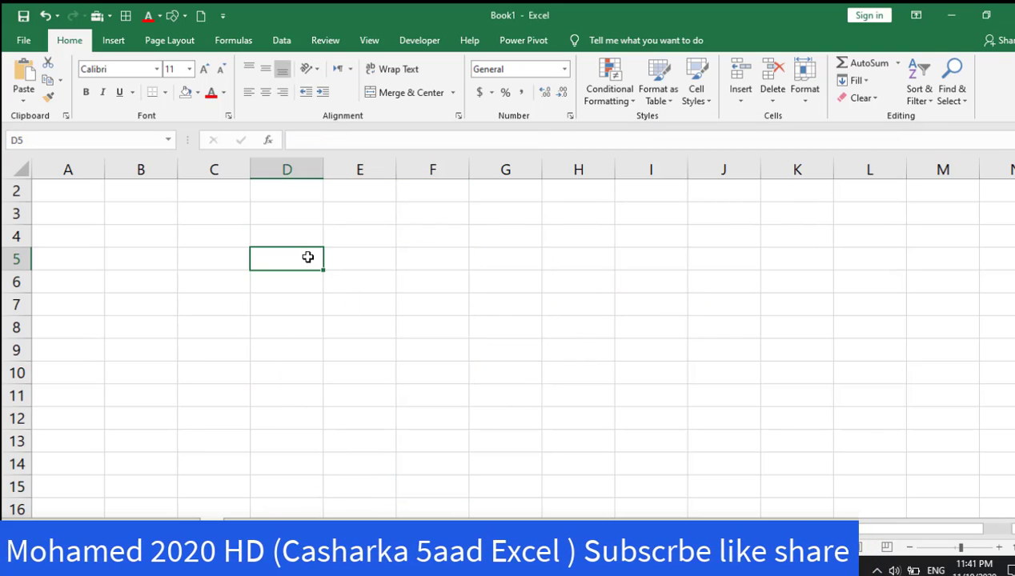
pyautogui.hotkey('ctrl', 'v')
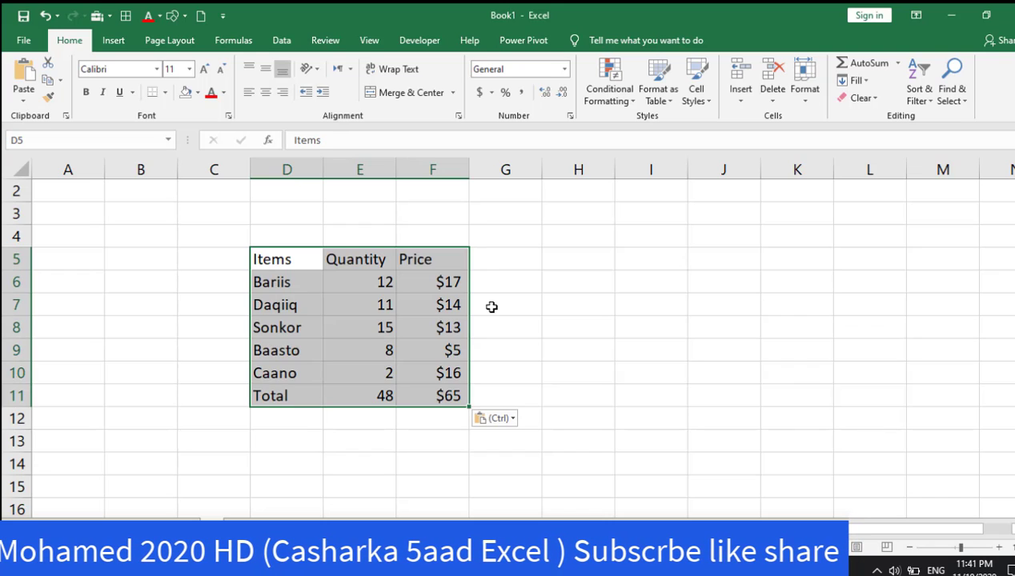
pyautogui.click(491, 304)
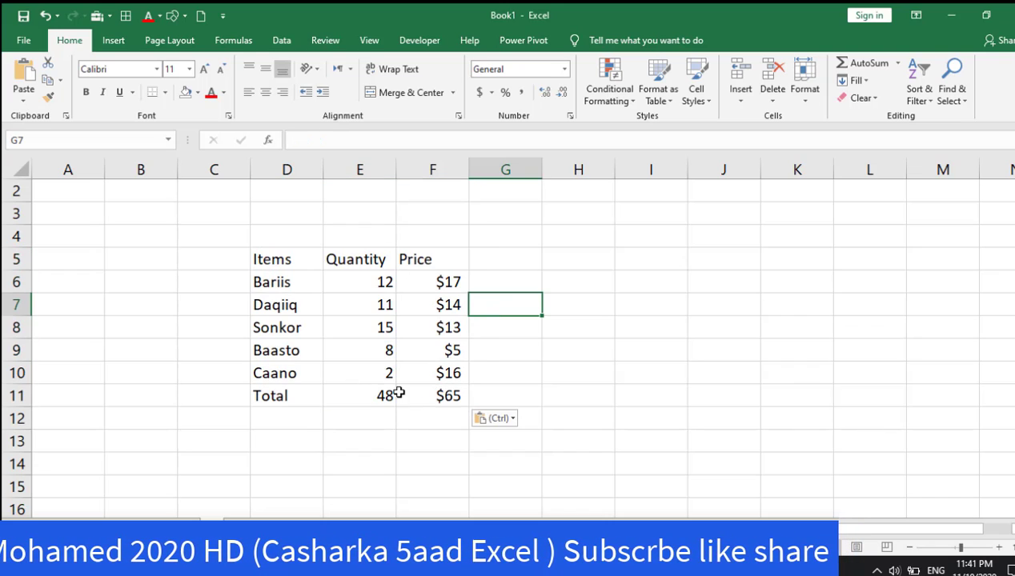
# - Type the header Total in G5 beside Price
pyautogui.press('Up')
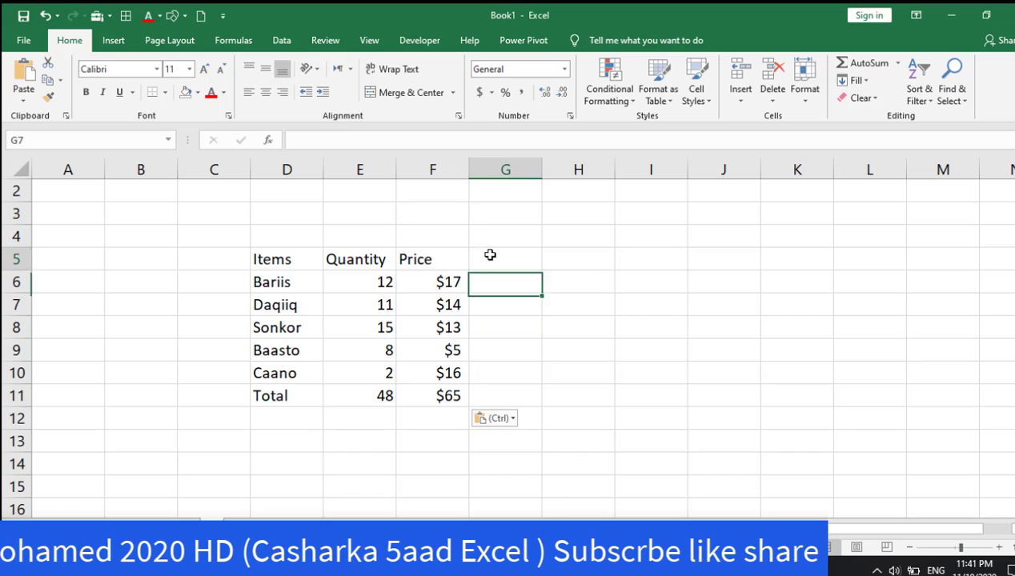
pyautogui.press('Up')
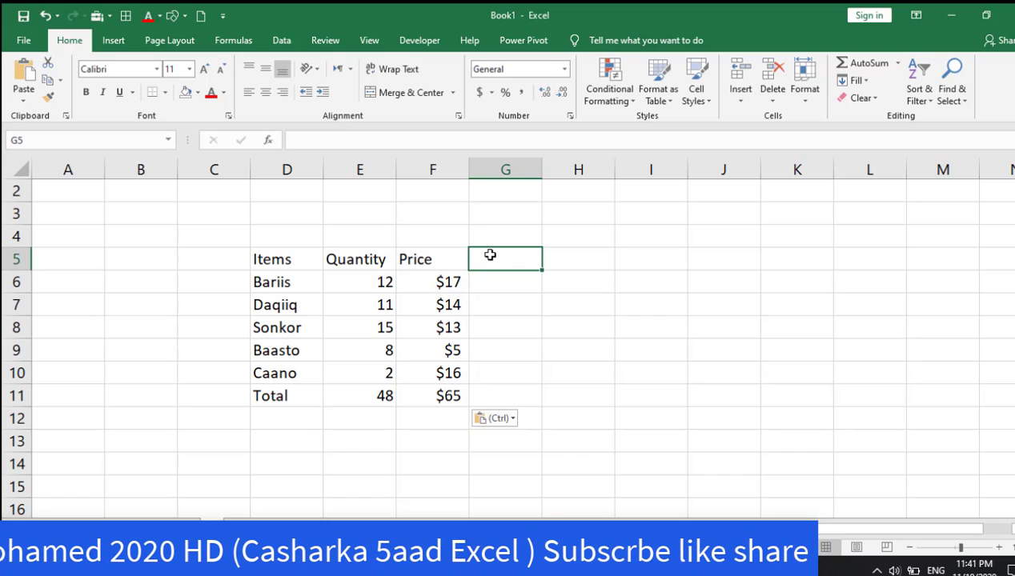
pyautogui.write('Tot')
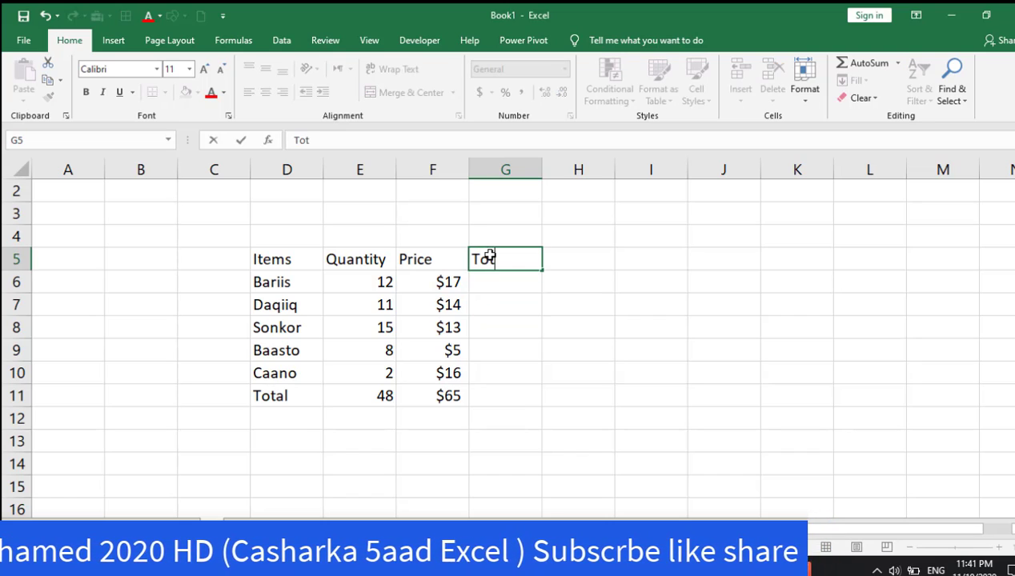
pyautogui.write('al')
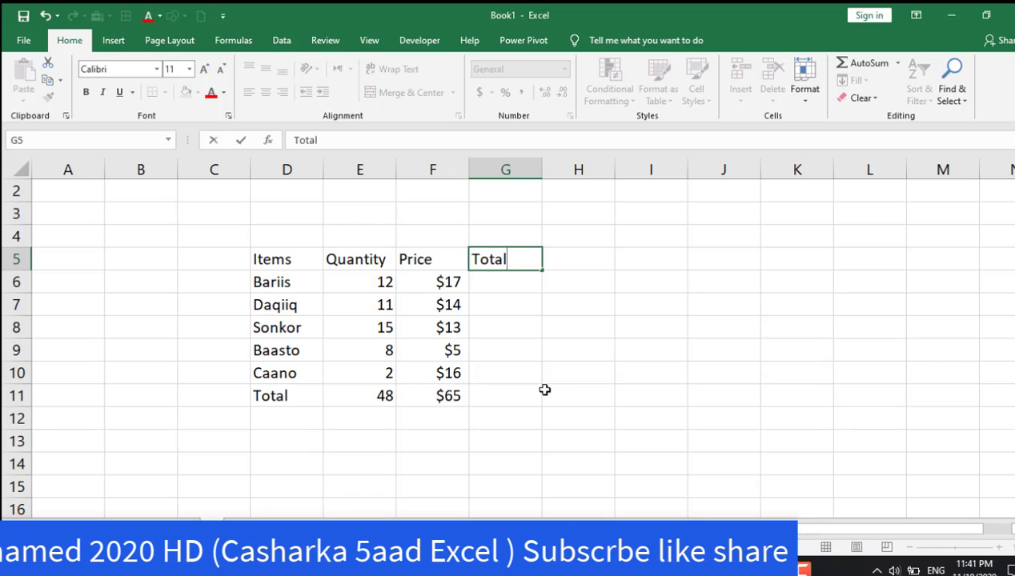
pyautogui.click(544, 389)
# - Enter =E6*F6 in G6, giving Bariis a total of $204
pyautogui.click(490, 281)
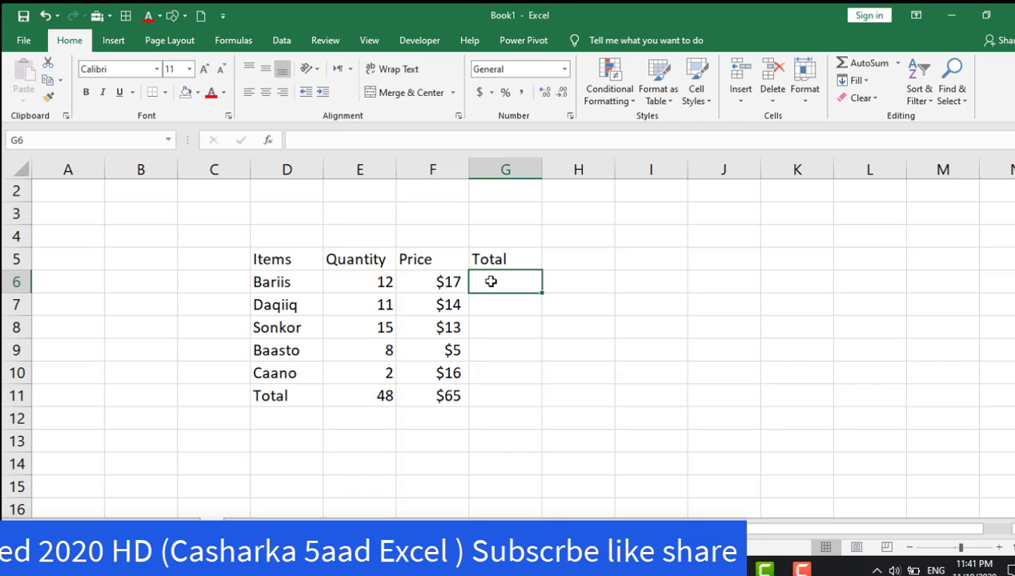
pyautogui.write('=')
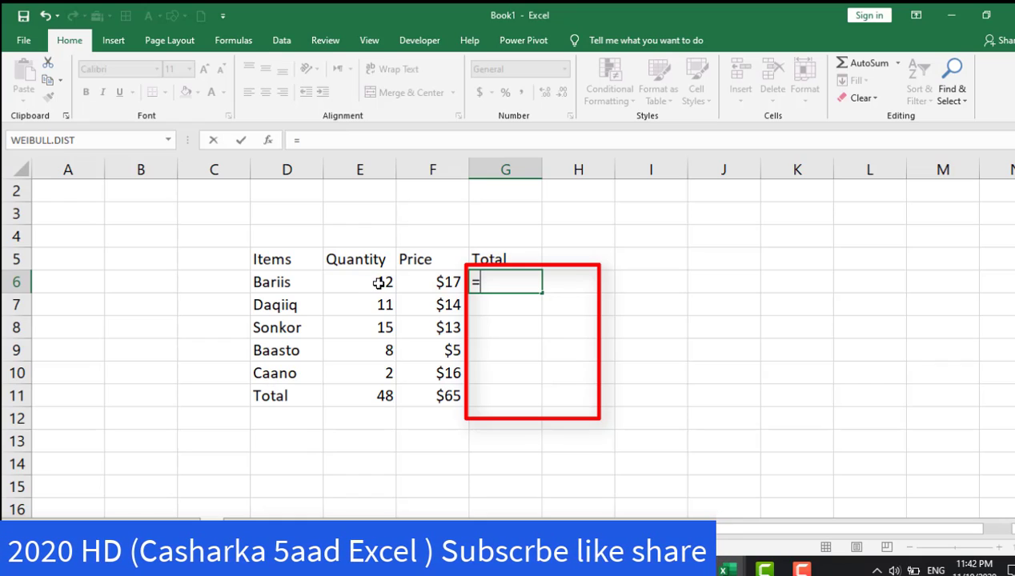
pyautogui.click(379, 283)
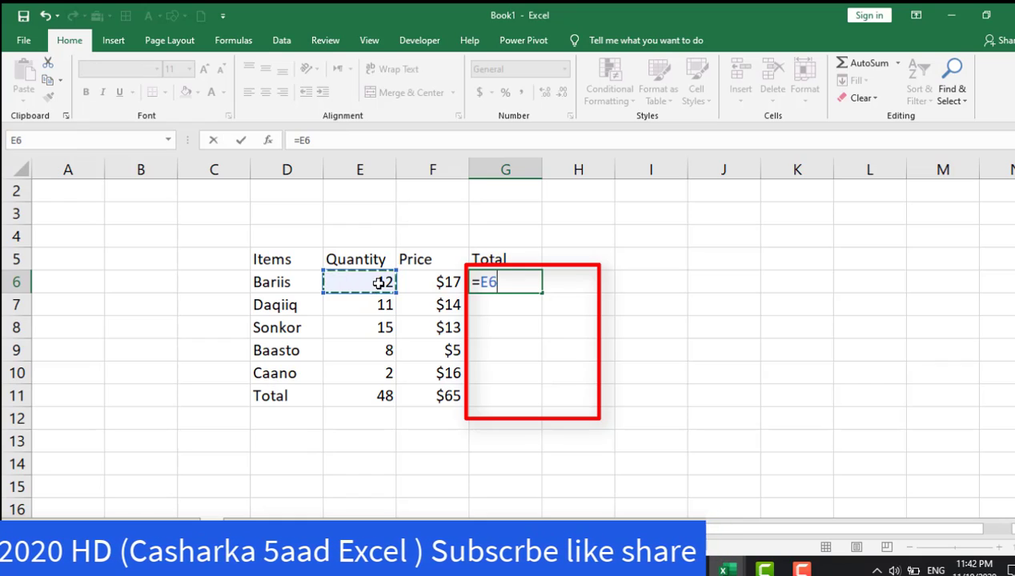
pyautogui.write('*')
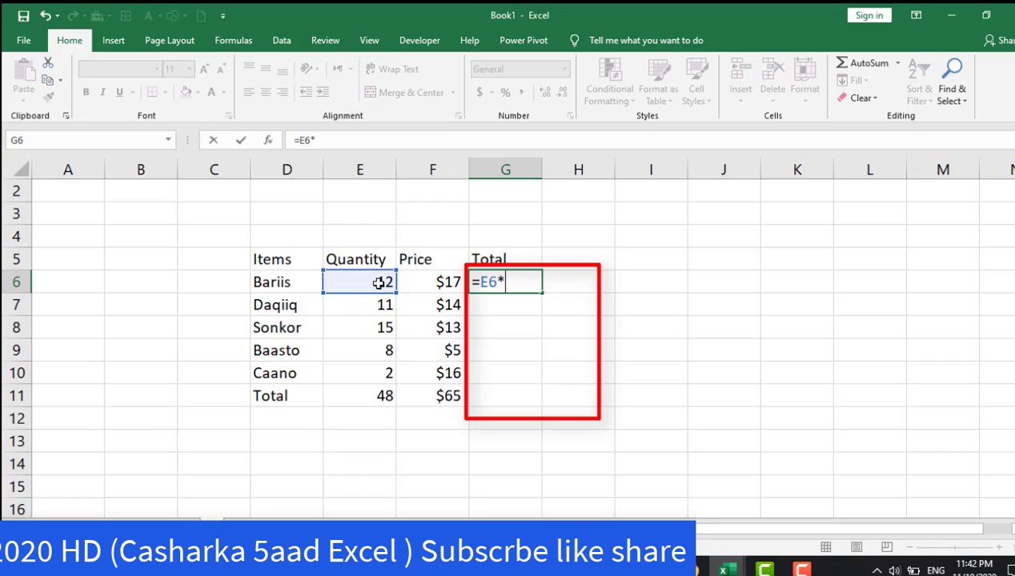
pyautogui.click(435, 282)
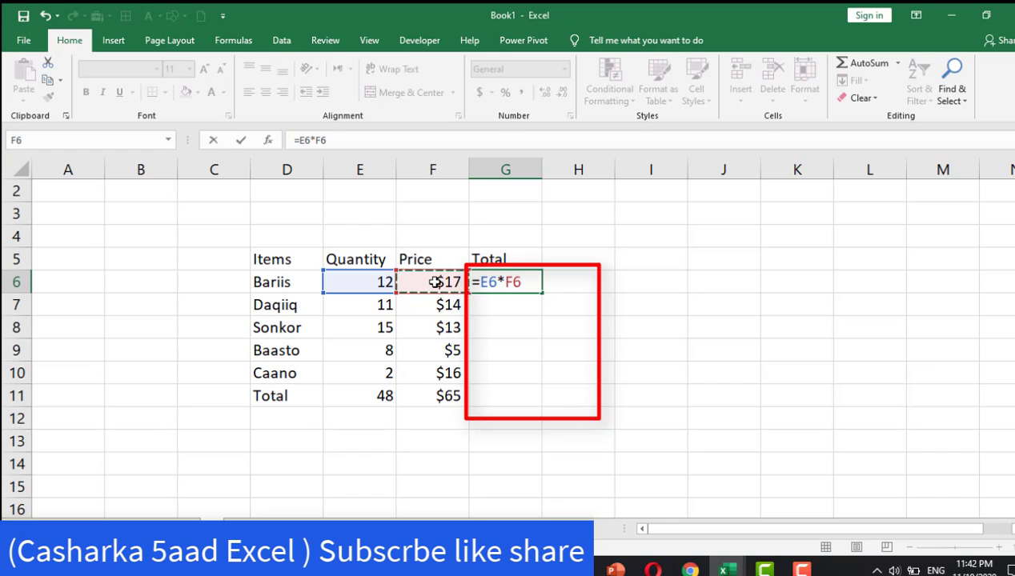
pyautogui.press('Return')
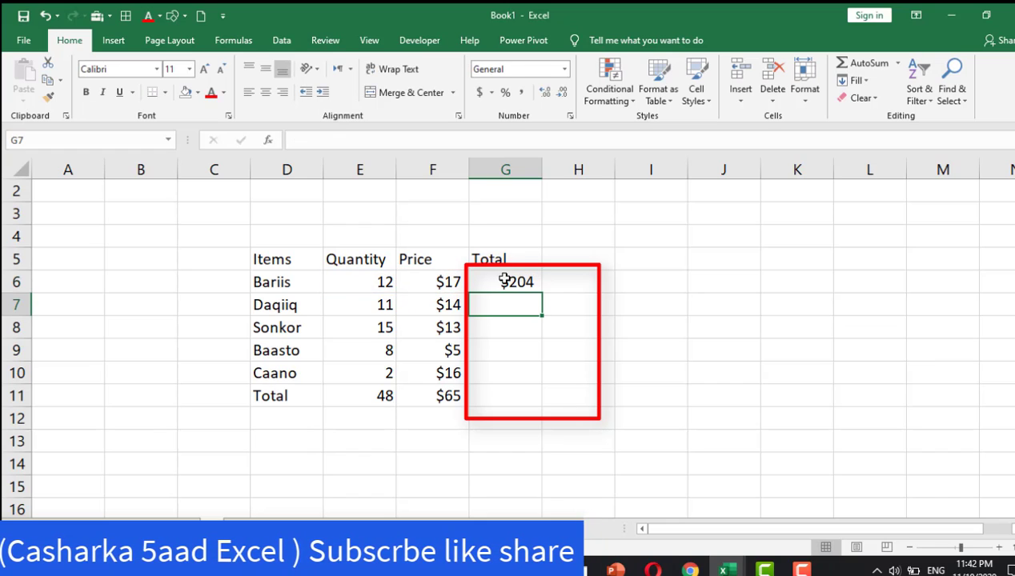
pyautogui.click(505, 280)
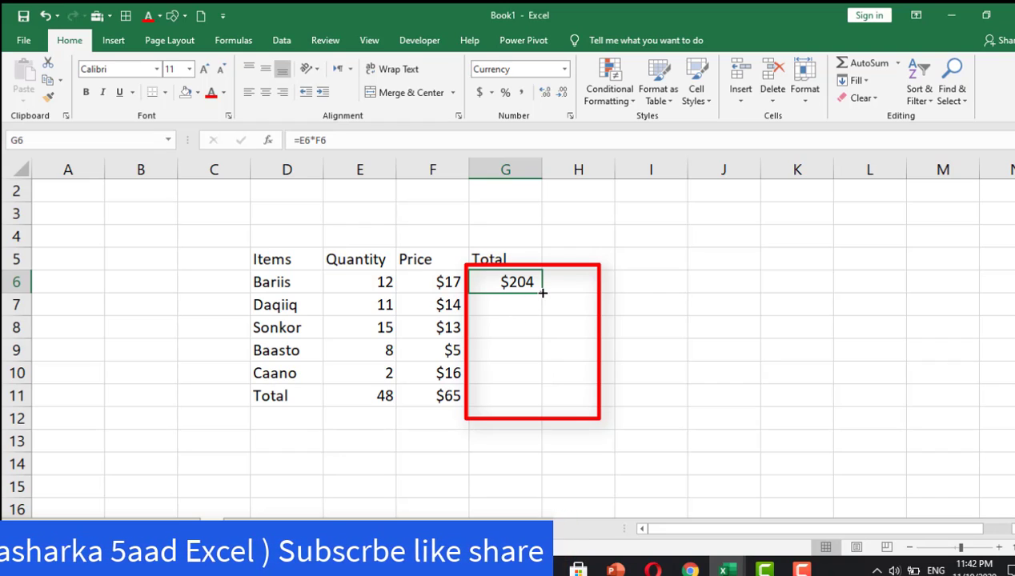
# - Fill the G6 formula down to G11, giving $154, $195, $40, $32 and $3,120
pyautogui.moveTo(543, 293); pyautogui.dragTo(543, 368)
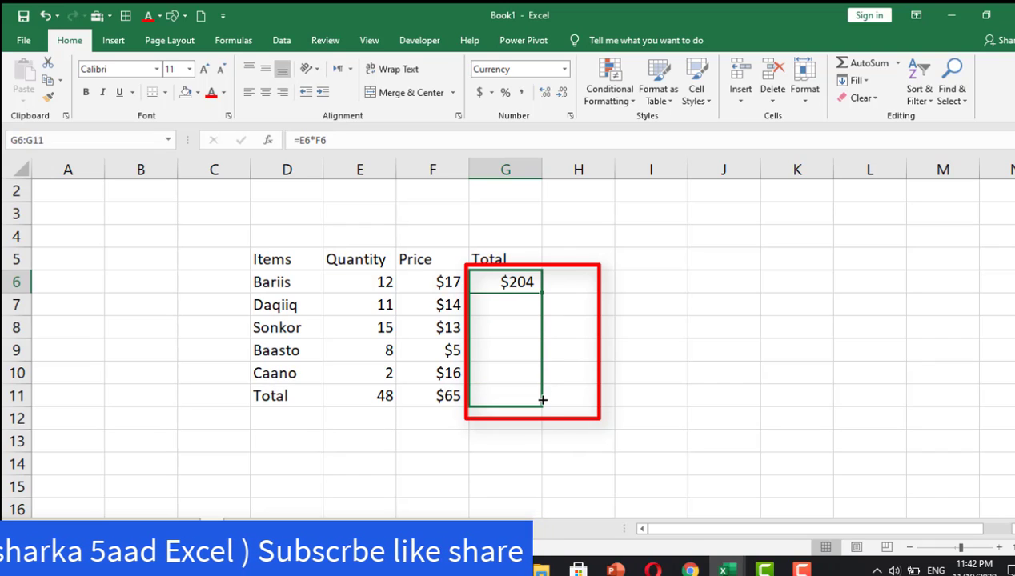
pyautogui.moveTo(542, 376); pyautogui.dragTo(542, 399)
pyautogui.click(473, 421)
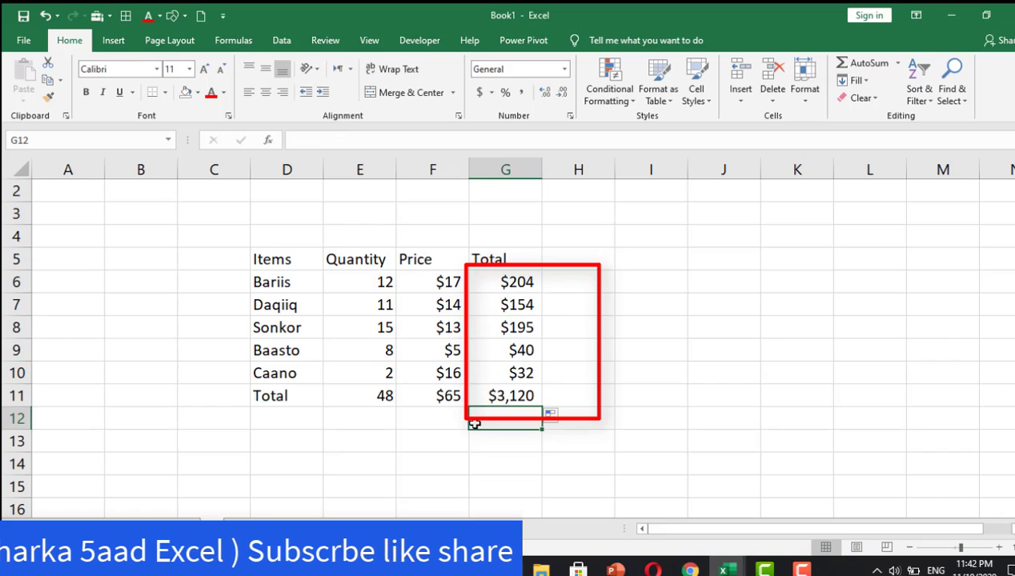
# - Check the formulas in G11, E11 and F11 on the total row
pyautogui.click(517, 396)
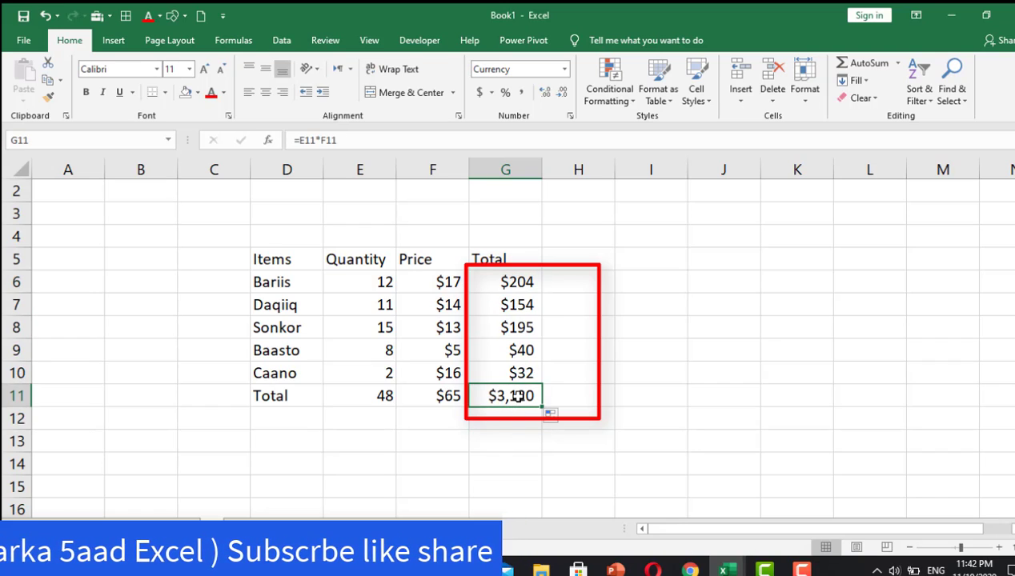
pyautogui.click(376, 397)
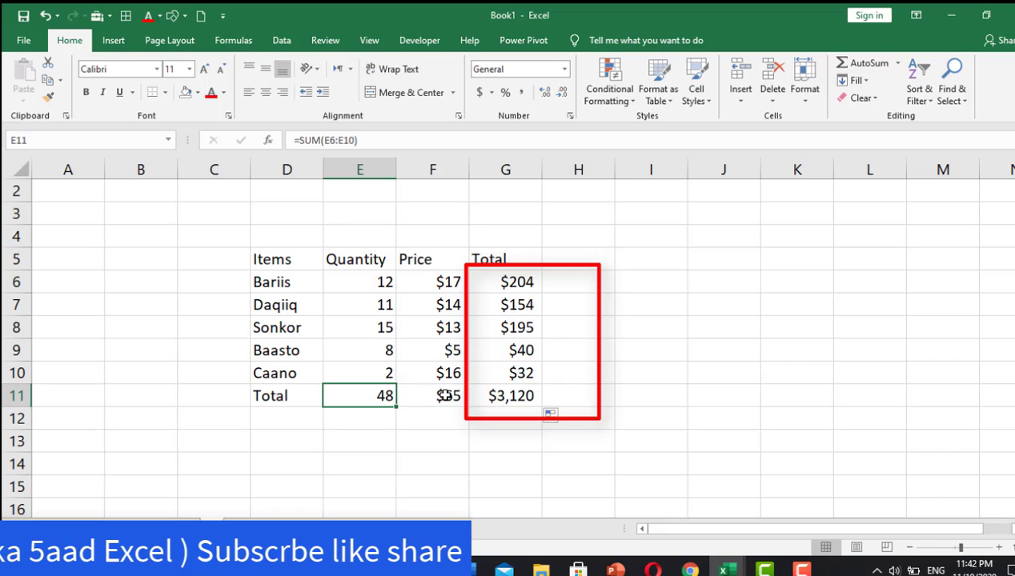
pyautogui.click(445, 396)
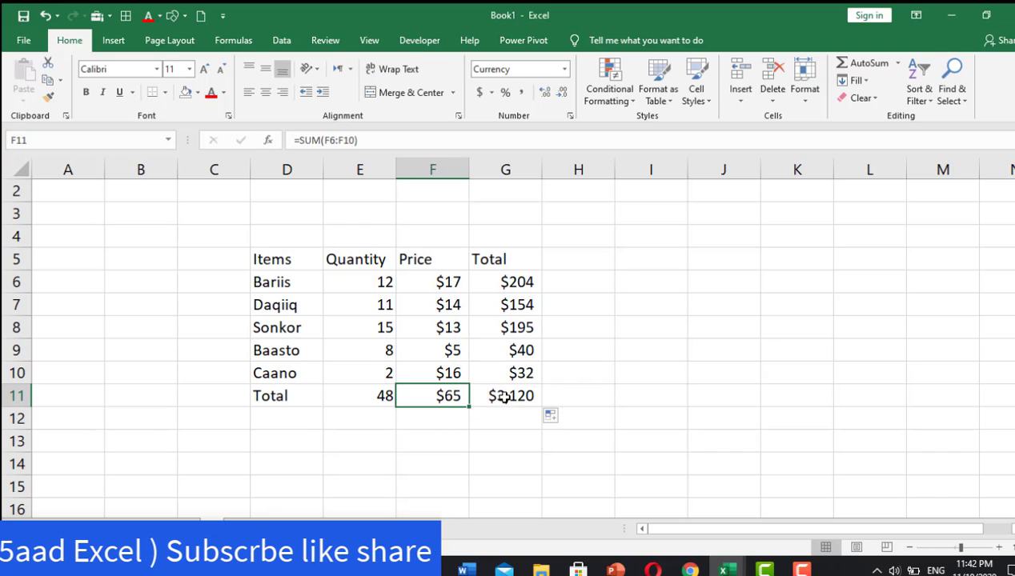
pyautogui.click(507, 395)
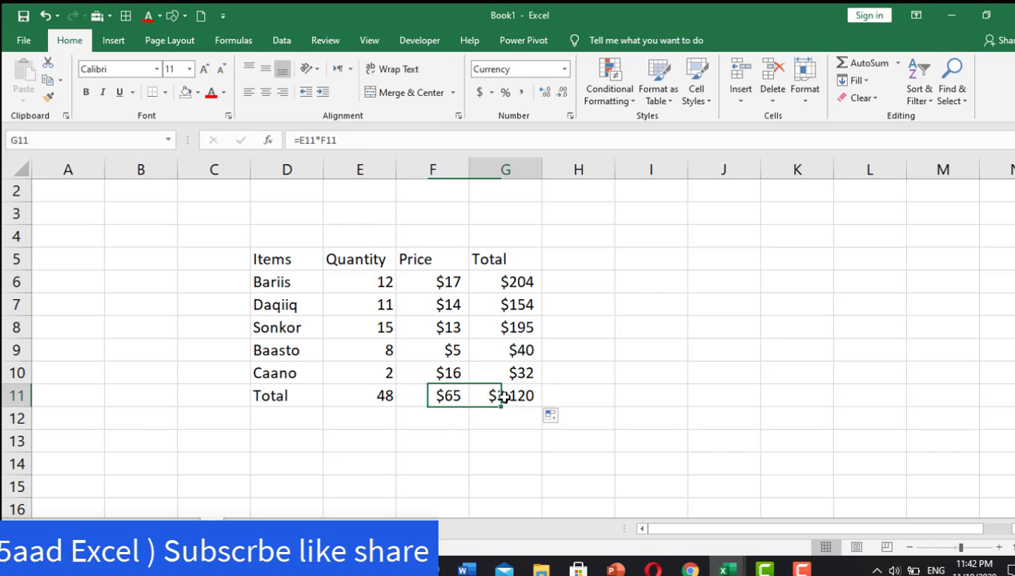
pyautogui.click(385, 305)
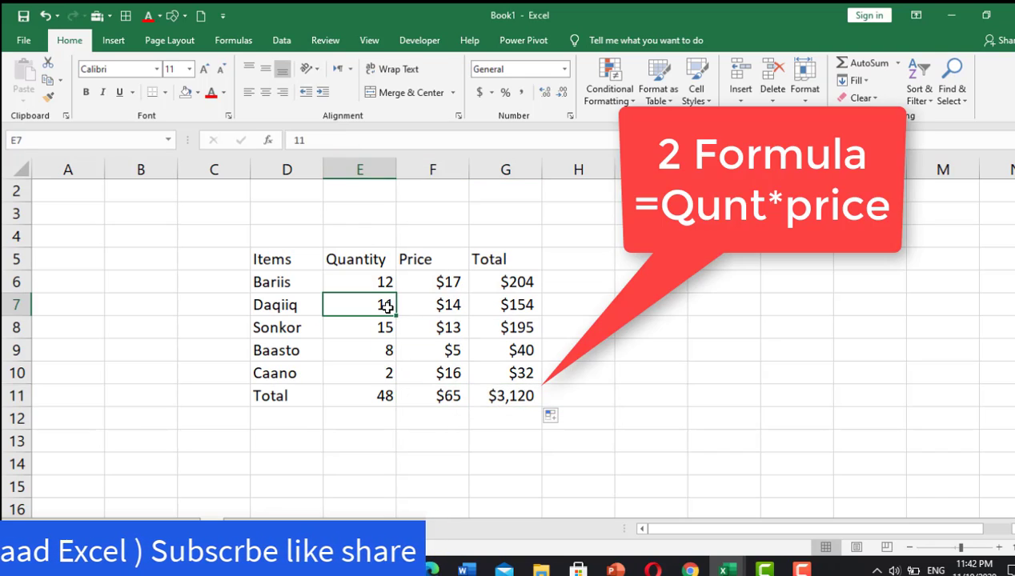
pyautogui.click(448, 306)
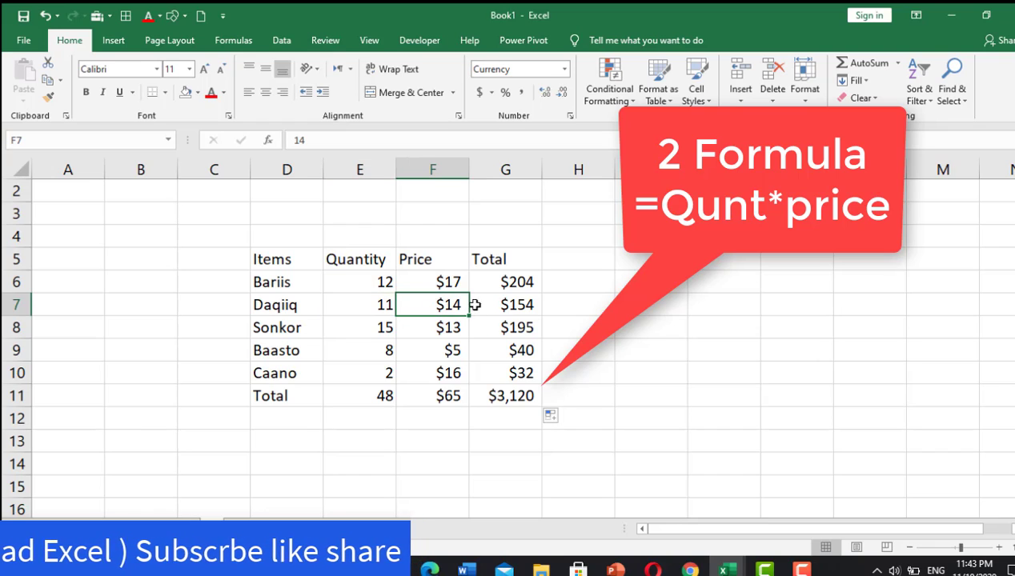
pyautogui.click(519, 307)
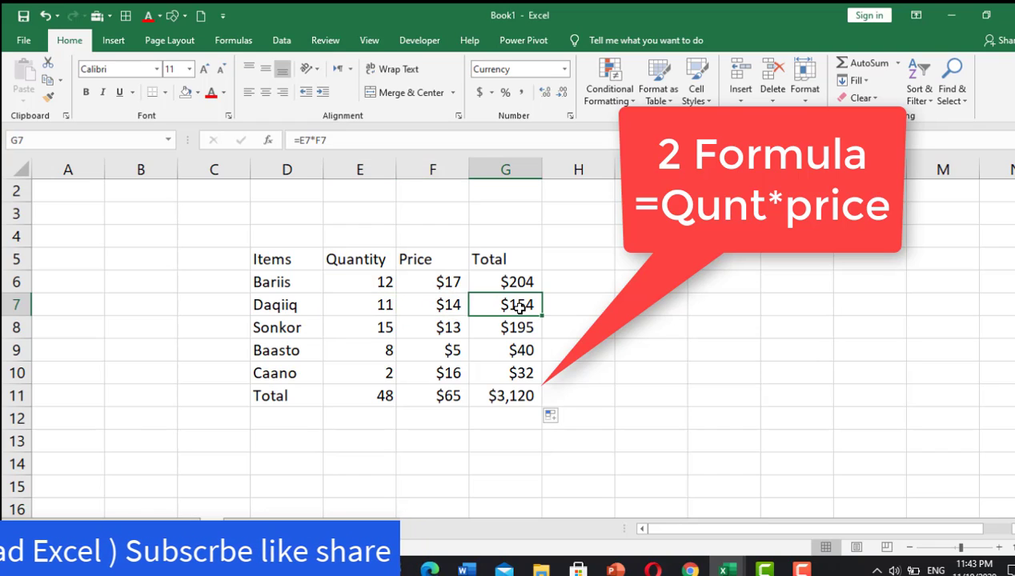
pyautogui.click(390, 330)
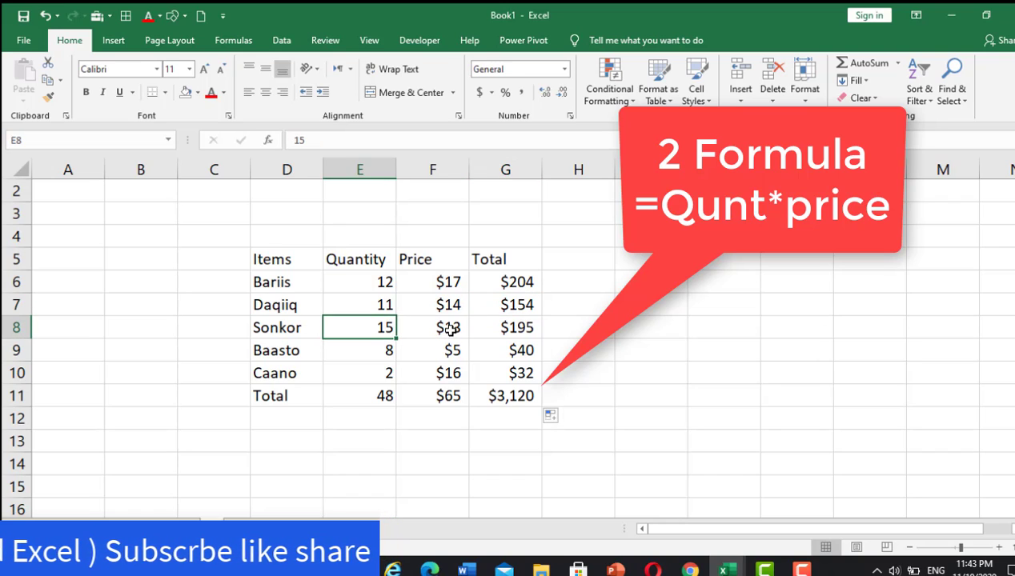
pyautogui.click(450, 329)
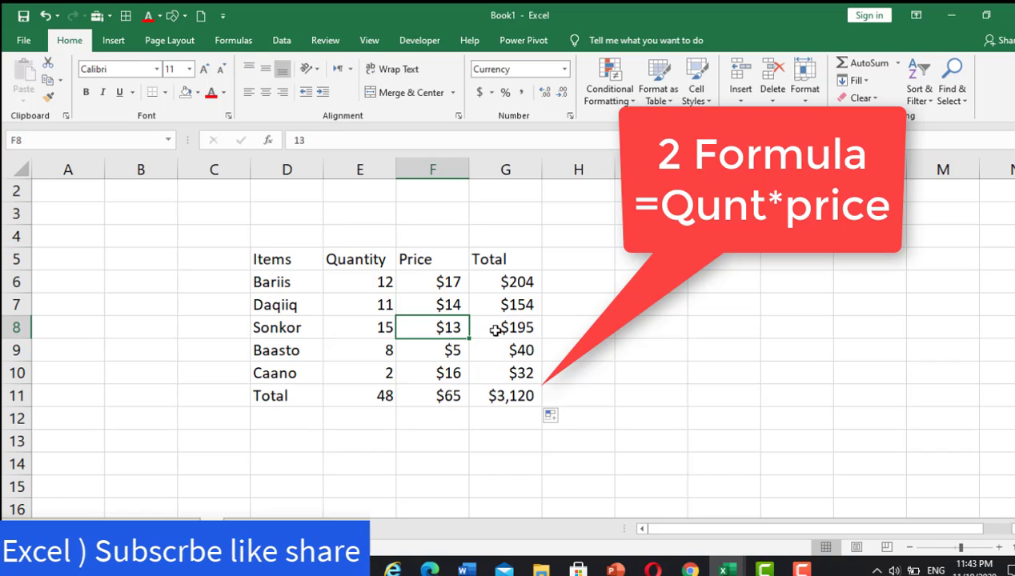
pyautogui.click(518, 333)
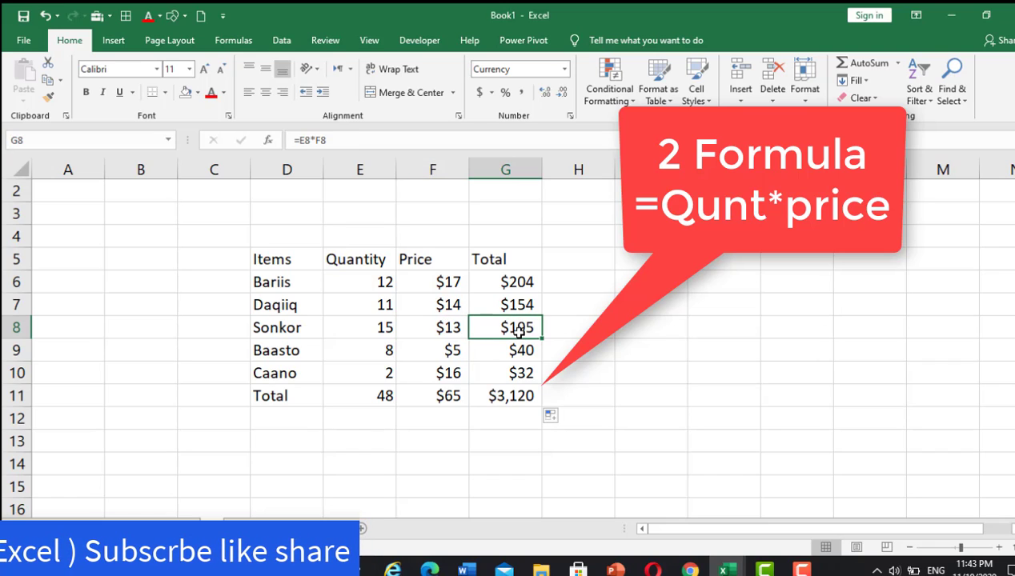
pyautogui.click(394, 353)
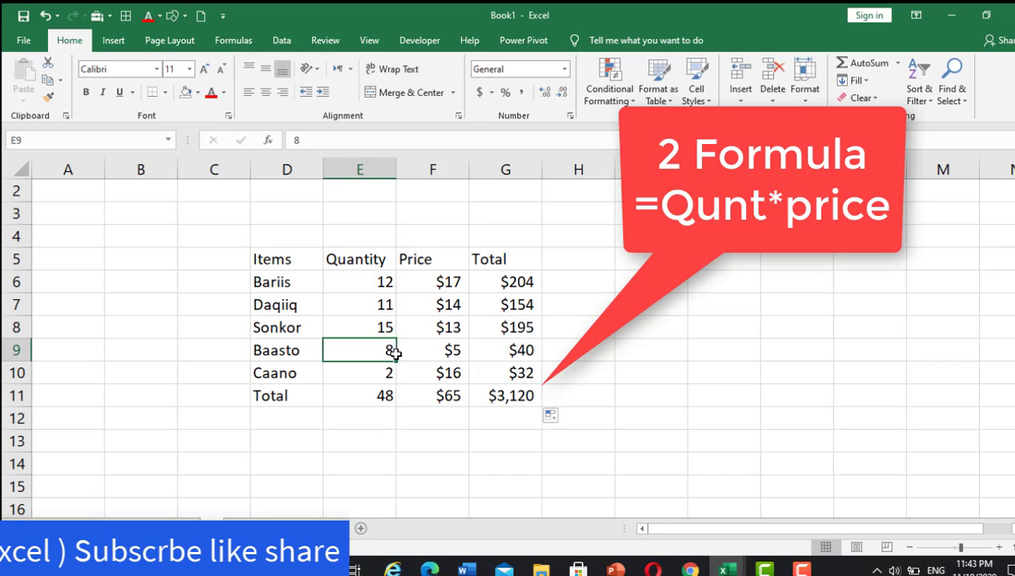
pyautogui.click(446, 351)
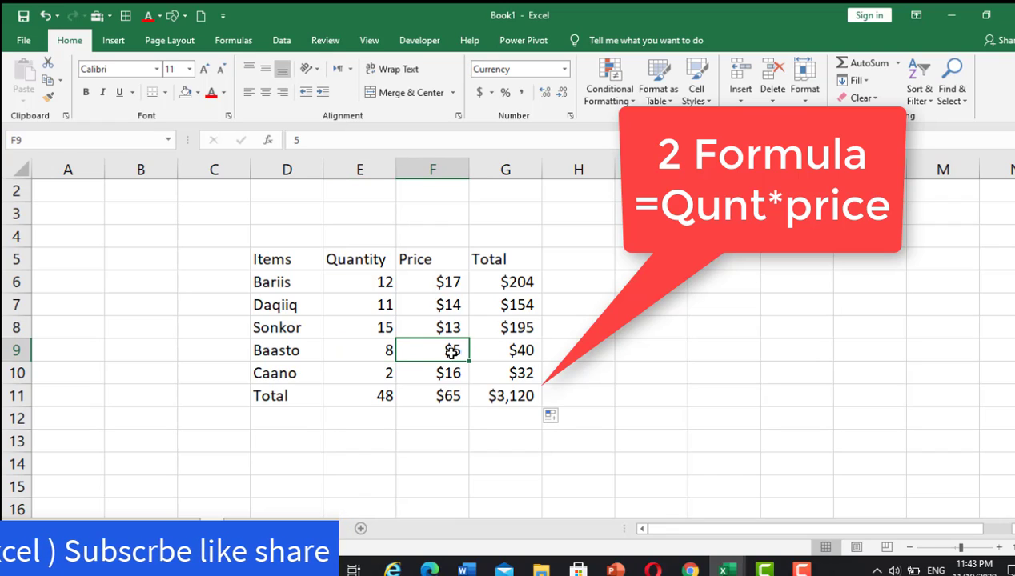
pyautogui.click(512, 349)
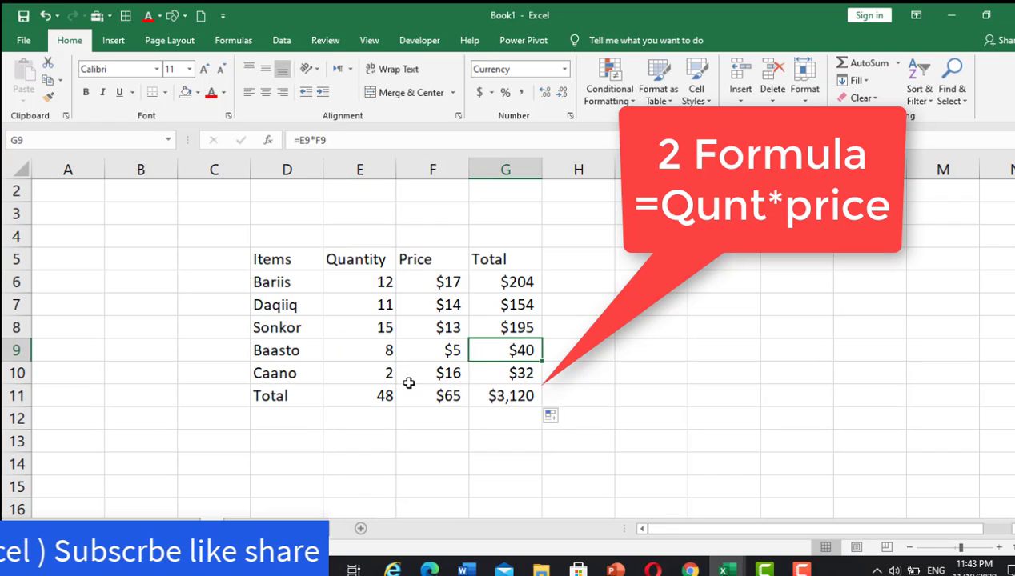
pyautogui.click(381, 373)
pyautogui.click(442, 374)
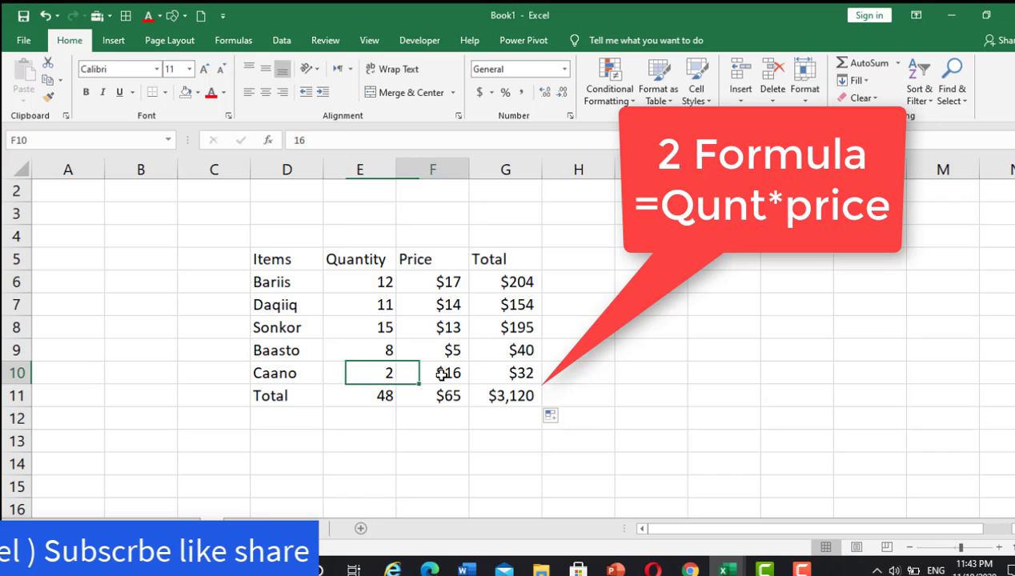
pyautogui.click(521, 373)
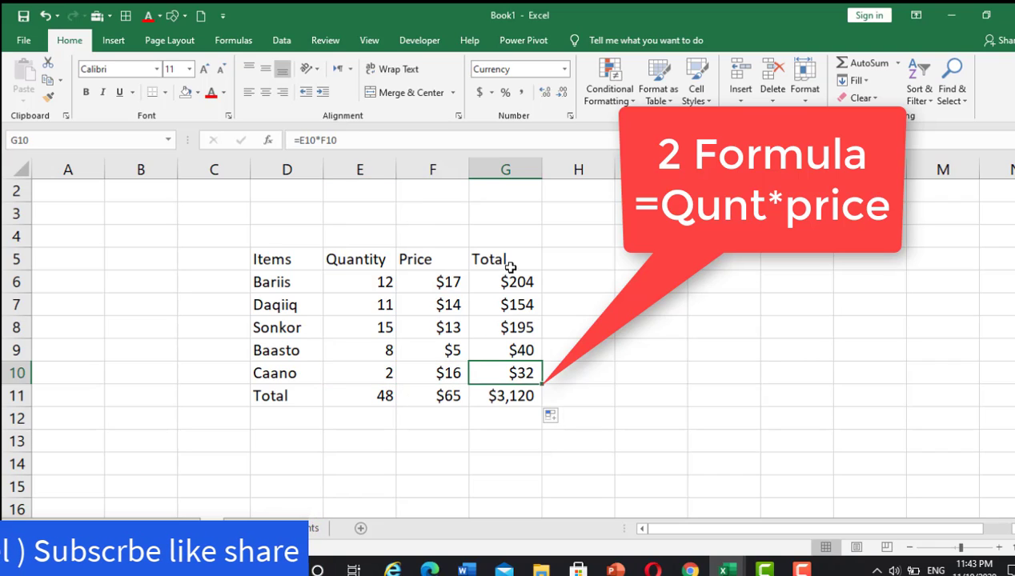
pyautogui.click(503, 433)
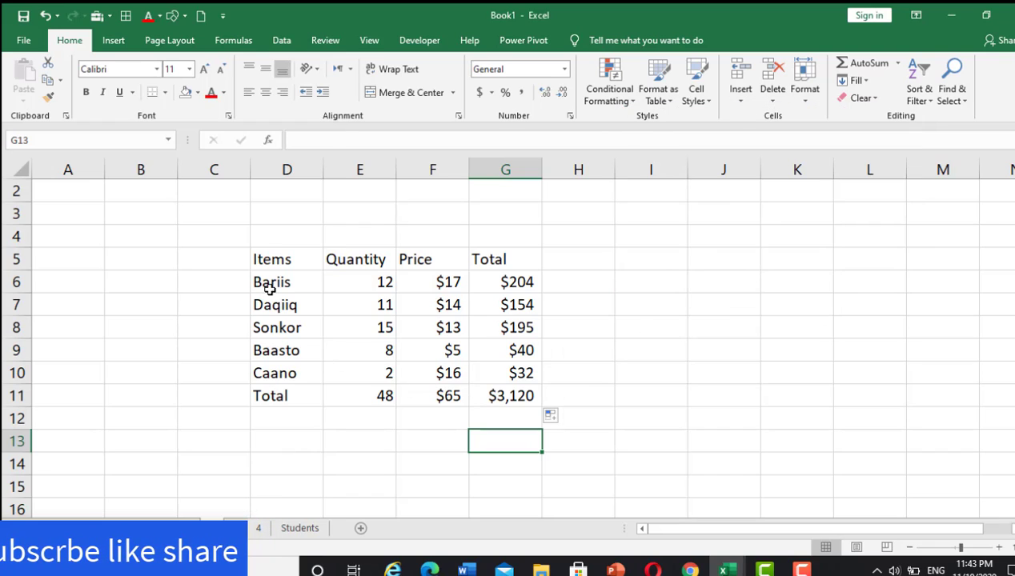
# - Copy the Items, Quantity and Price table onto sheet 3 at D9
pyautogui.moveTo(256, 257)
pyautogui.mouseDown()
pyautogui.moveTo(383, 312)
pyautogui.moveTo(416, 404)
pyautogui.mouseUp()
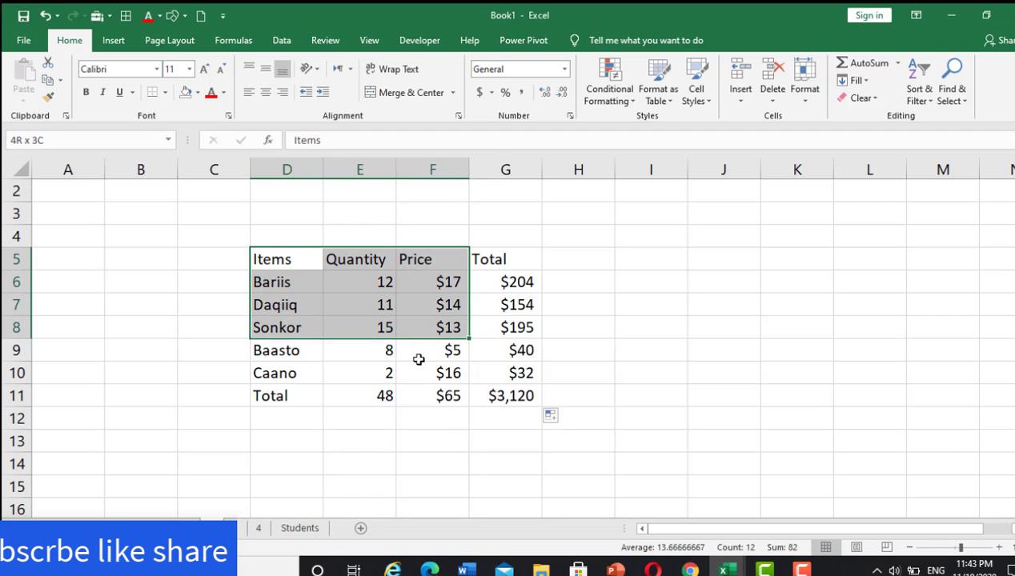
pyautogui.hotkey('ctrl', 'c')
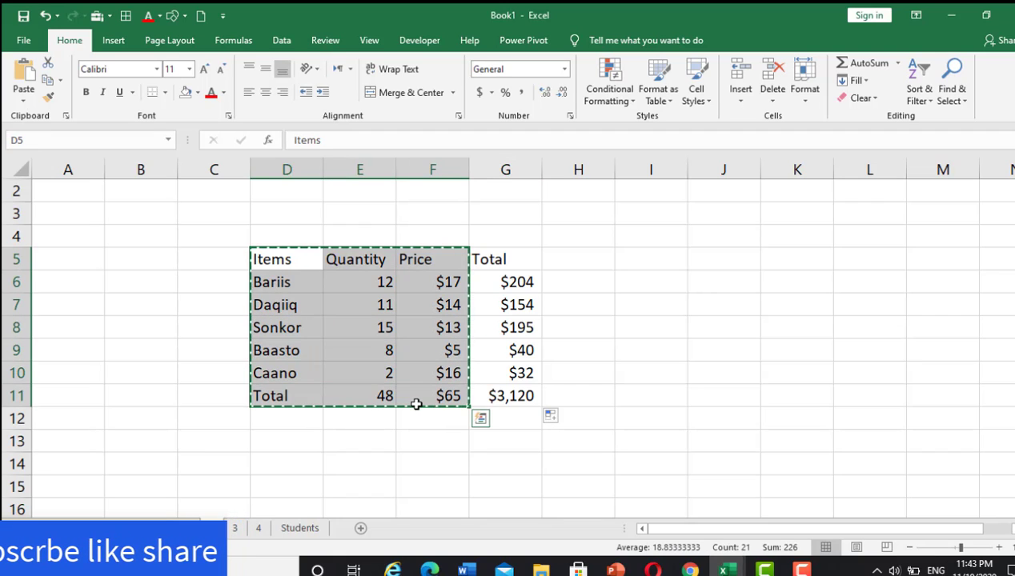
pyautogui.click(235, 529)
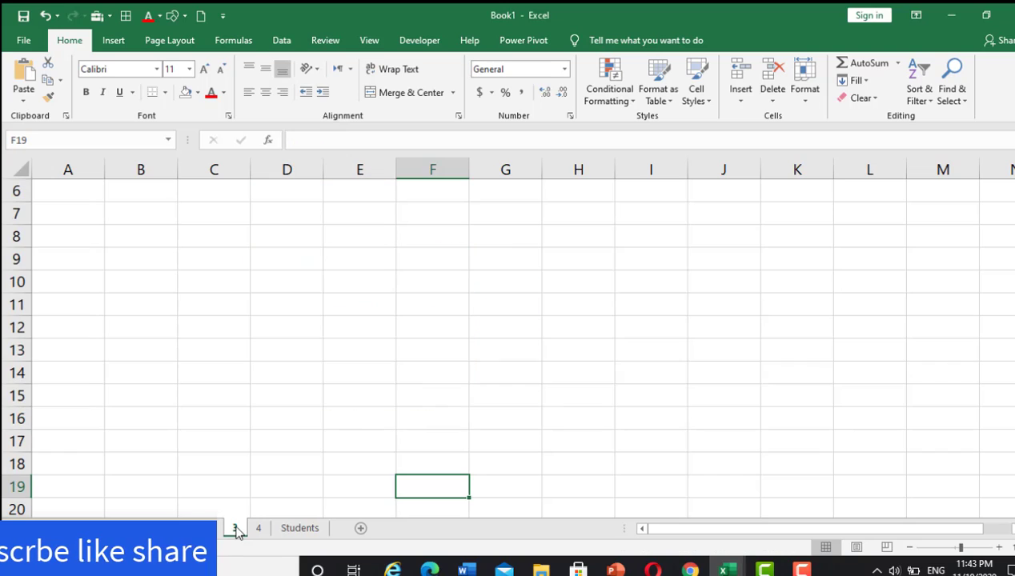
pyautogui.moveTo(279, 259); pyautogui.dragTo(461, 371)
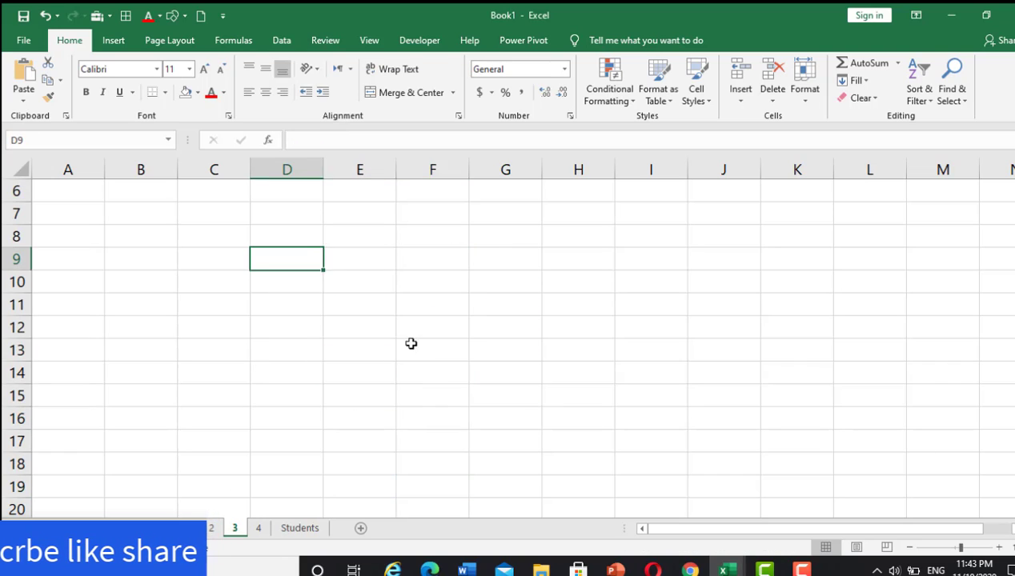
pyautogui.rightClick(327, 299)
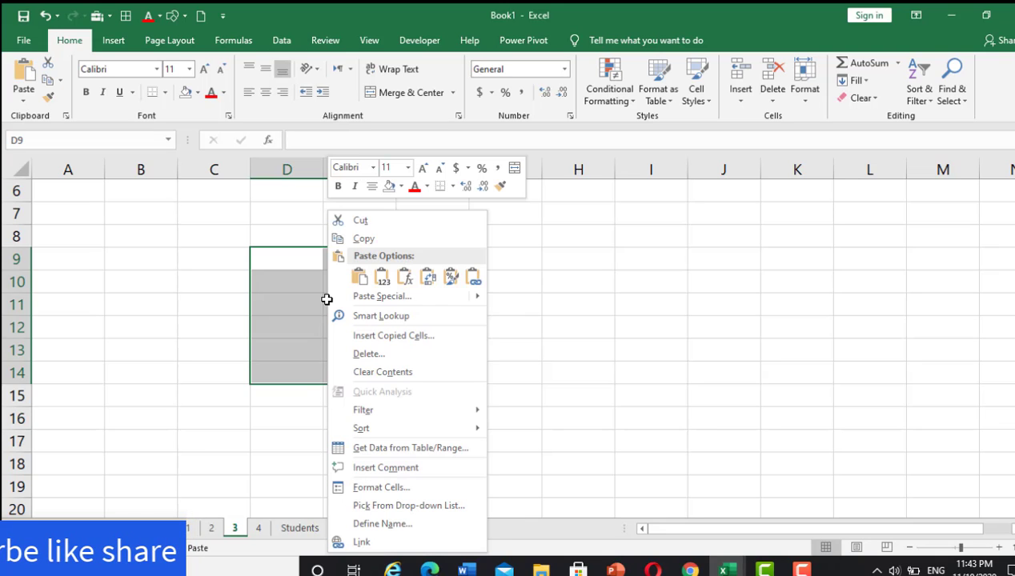
pyautogui.click(358, 276)
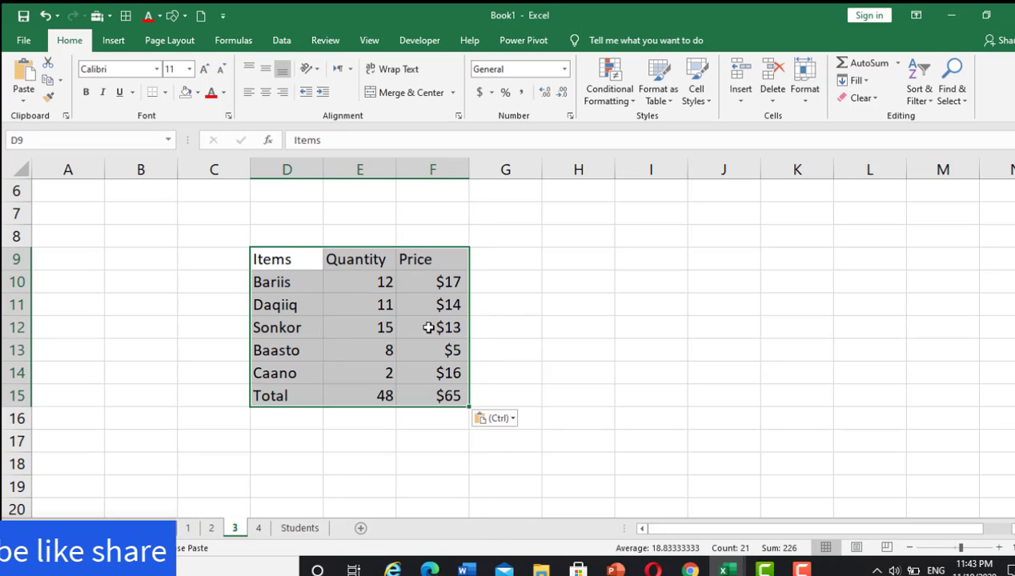
pyautogui.click(473, 346)
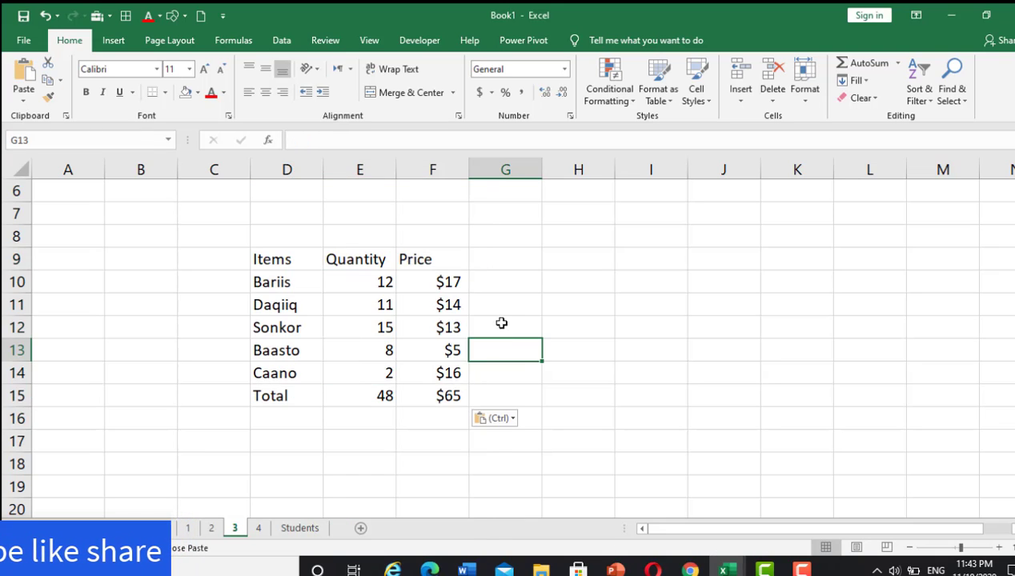
# - Type the header Total in G9 beside Price
pyautogui.click(488, 260)
pyautogui.write('T')
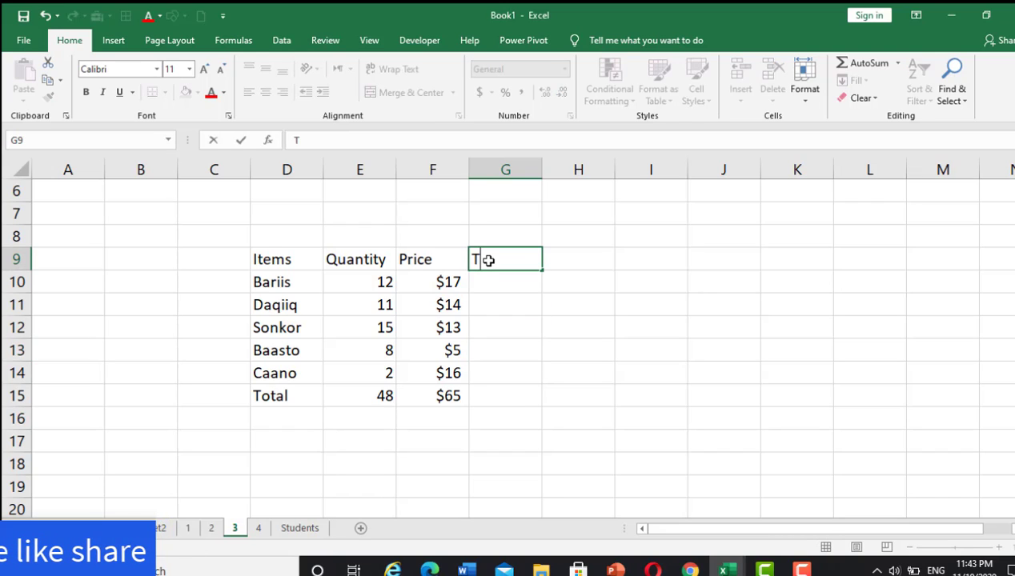
pyautogui.write('ot')
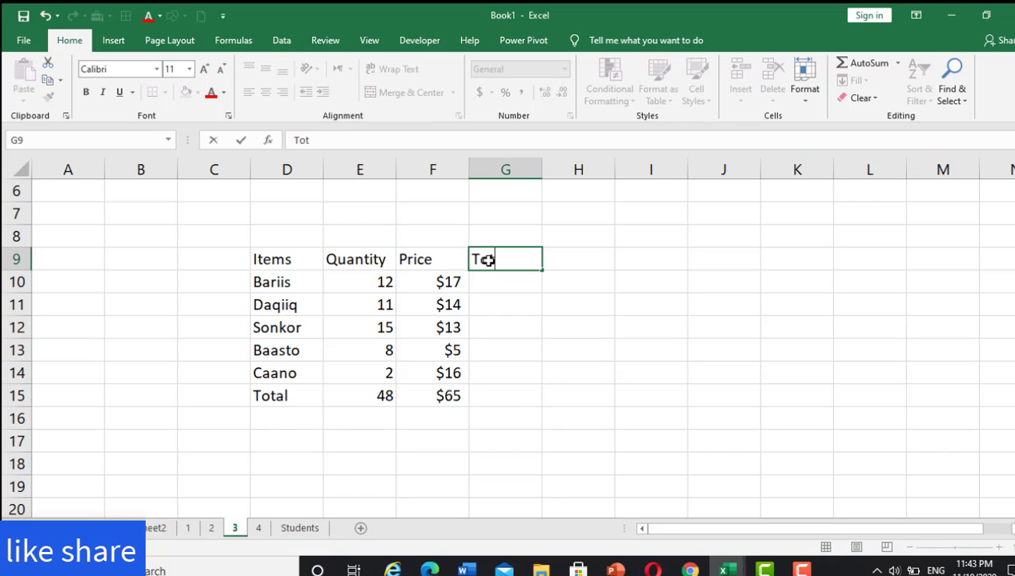
pyautogui.write('al')
pyautogui.click(448, 281)
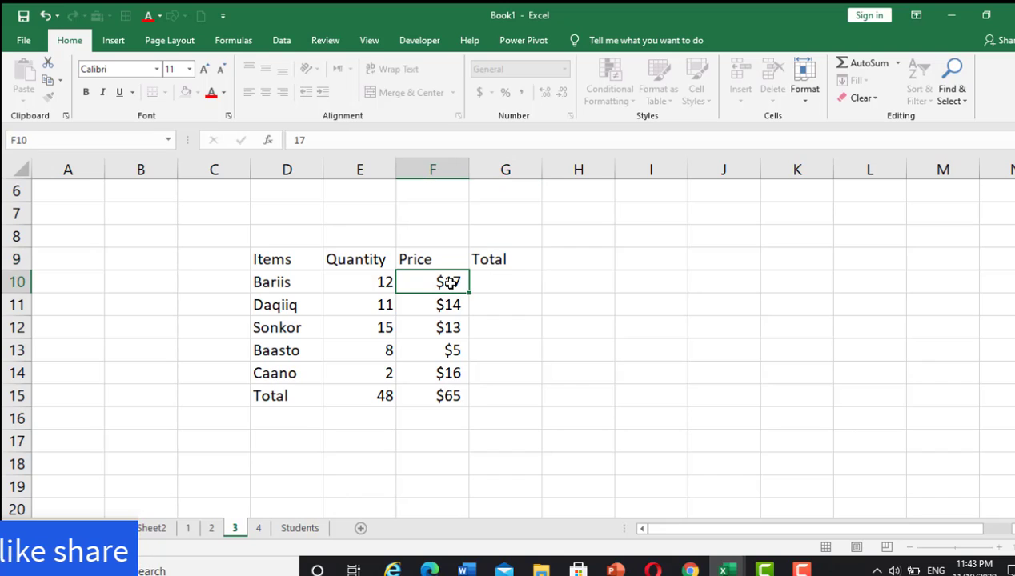
pyautogui.click(385, 281)
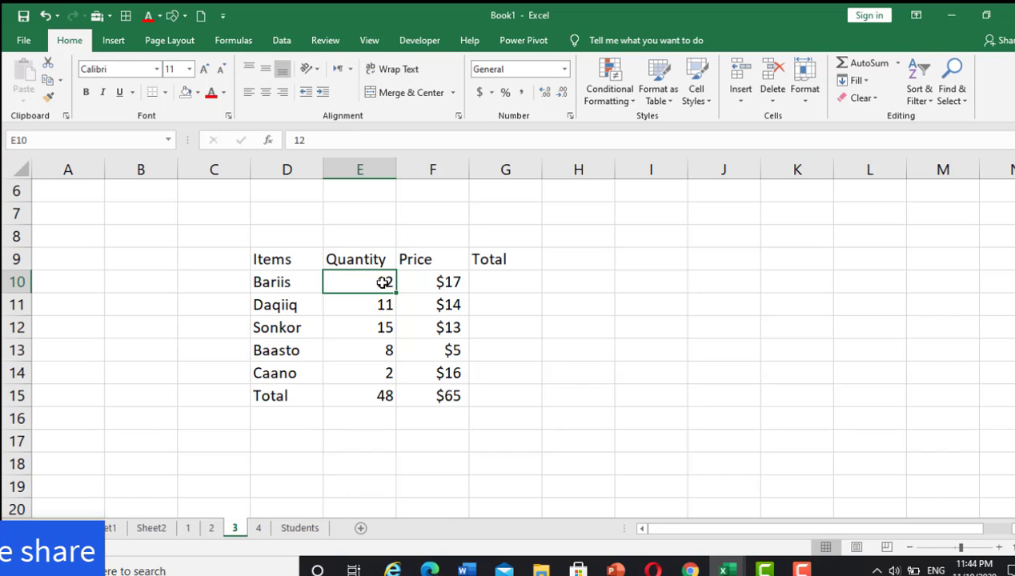
# - Change the first four quantities to 40, 32, 25 and 16
pyautogui.write('40')
pyautogui.press('Return')
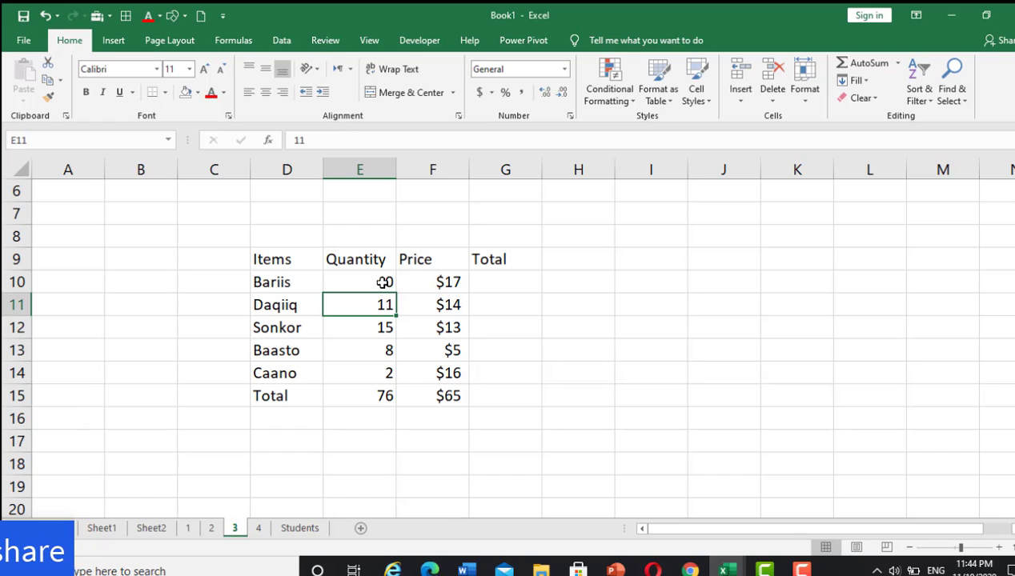
pyautogui.write('5')
pyautogui.press('Delete')
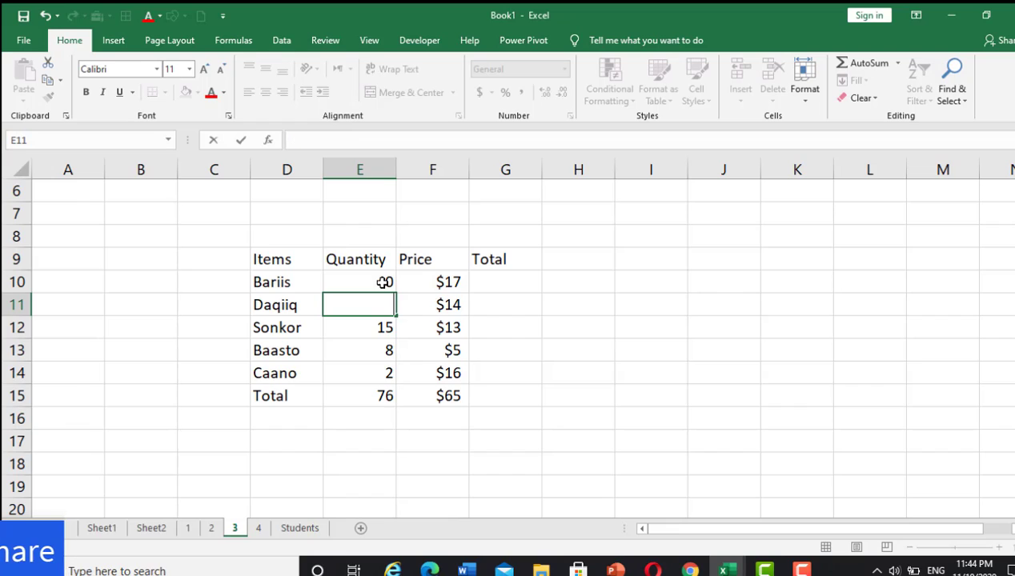
pyautogui.write('3')
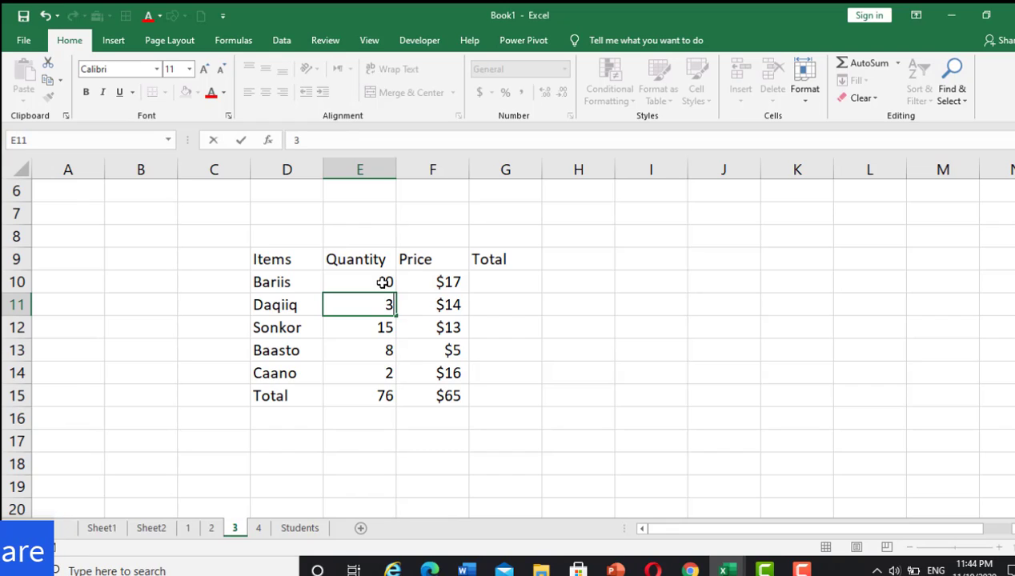
pyautogui.write('2')
pyautogui.press('Return')
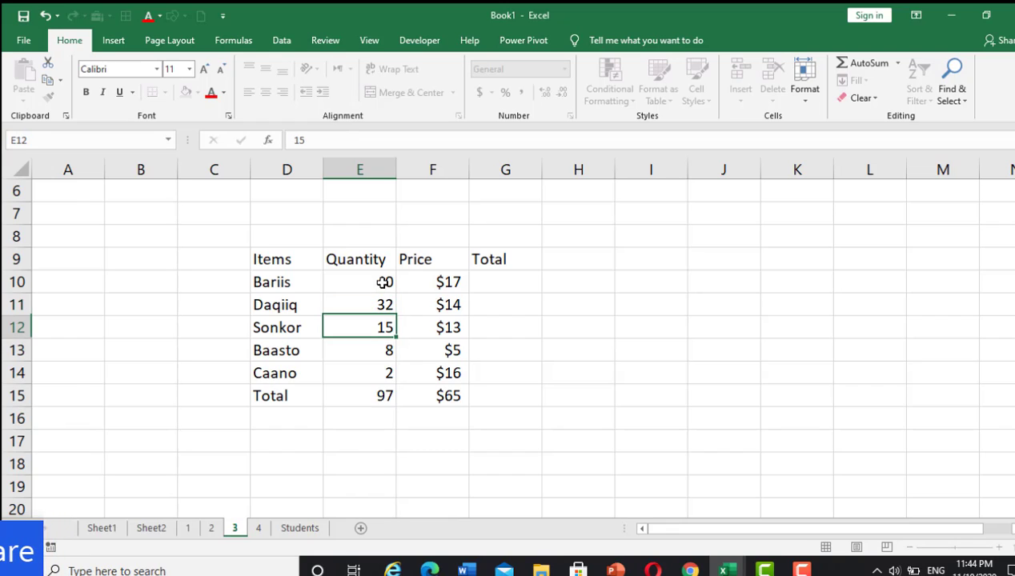
pyautogui.write('2')
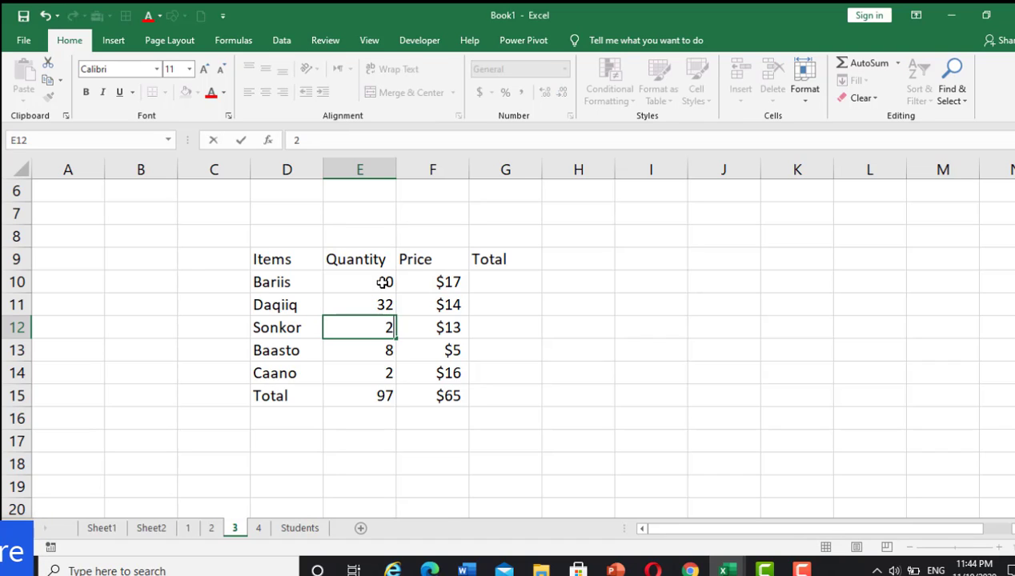
pyautogui.write('5')
pyautogui.press('Return')
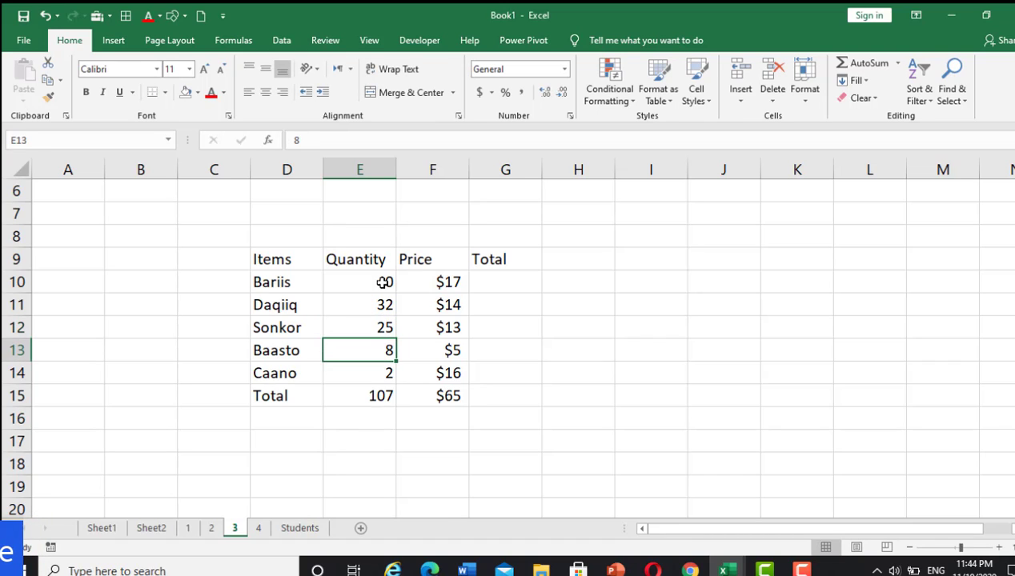
pyautogui.write('16')
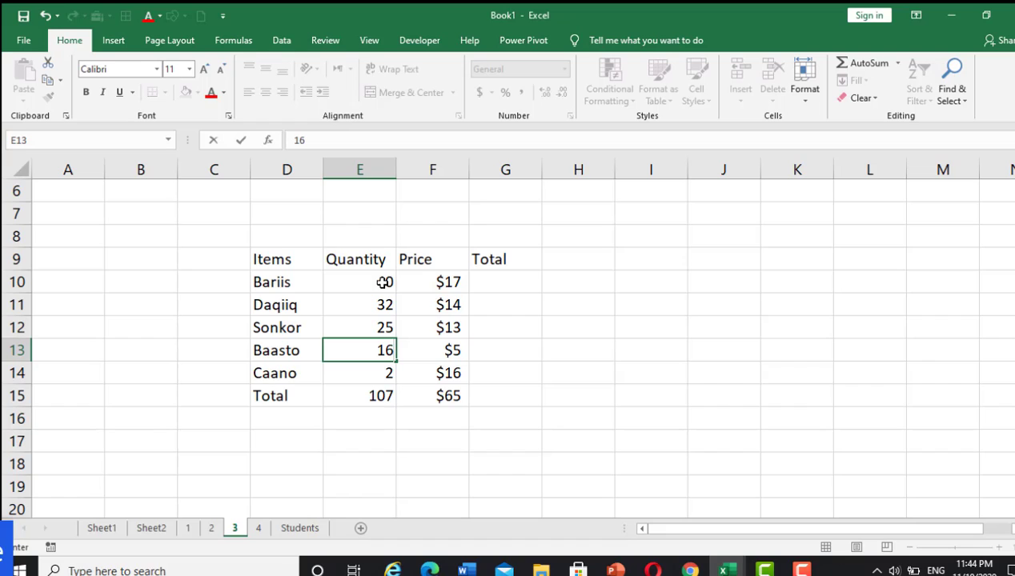
pyautogui.press('Return')
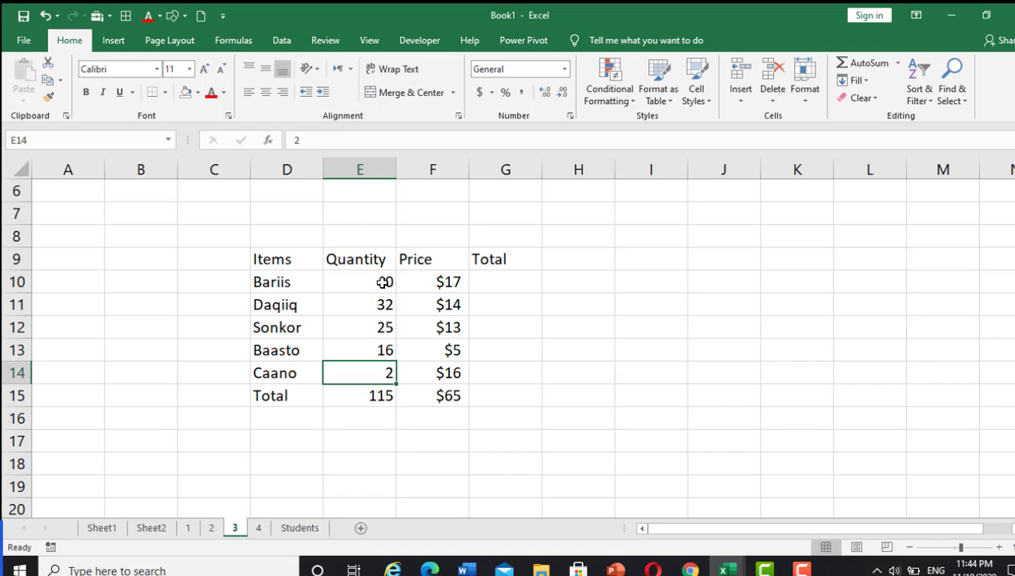
# - Set Caano's quantity to 35 and check the Quantity total now reads 148
pyautogui.write('2')
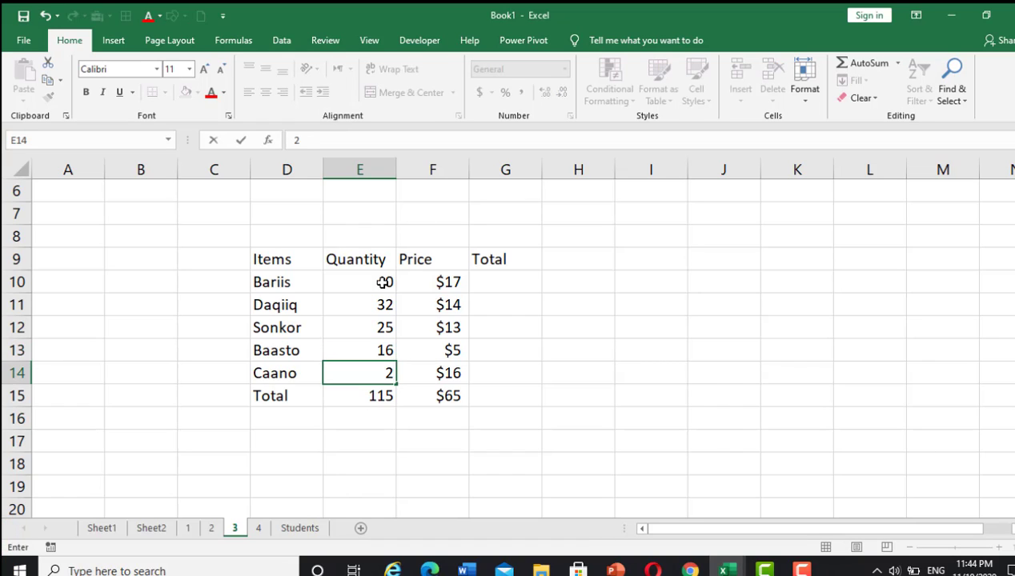
pyautogui.write('3')
pyautogui.press('BackSpace')
pyautogui.write('35')
pyautogui.click(493, 278)
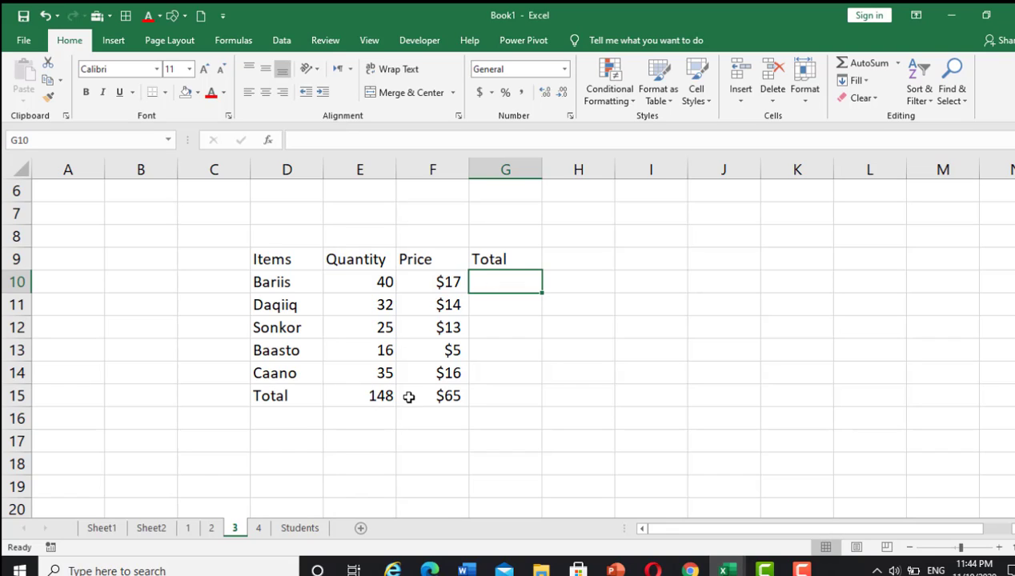
pyautogui.click(365, 390)
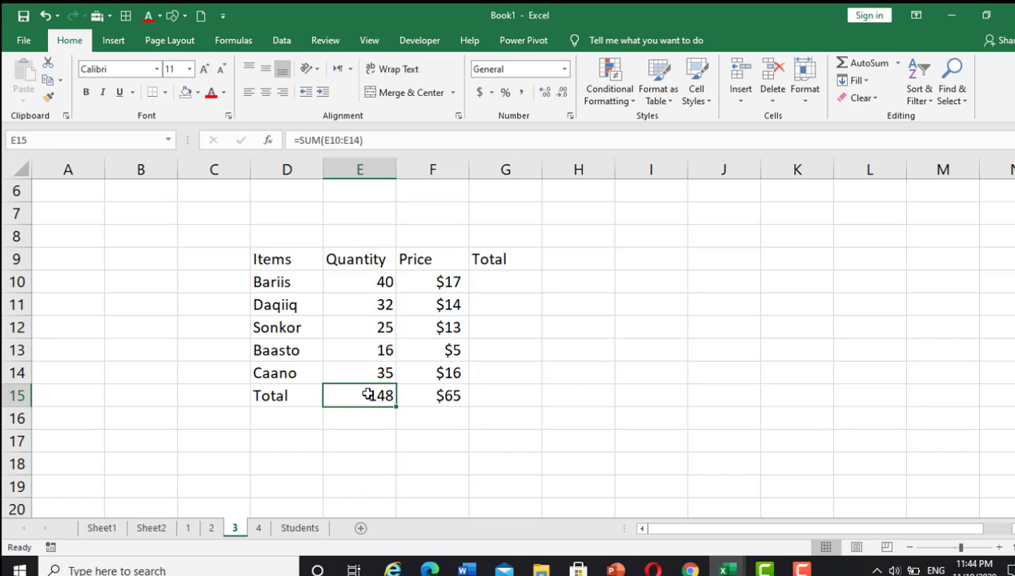
pyautogui.click(442, 395)
pyautogui.click(504, 283)
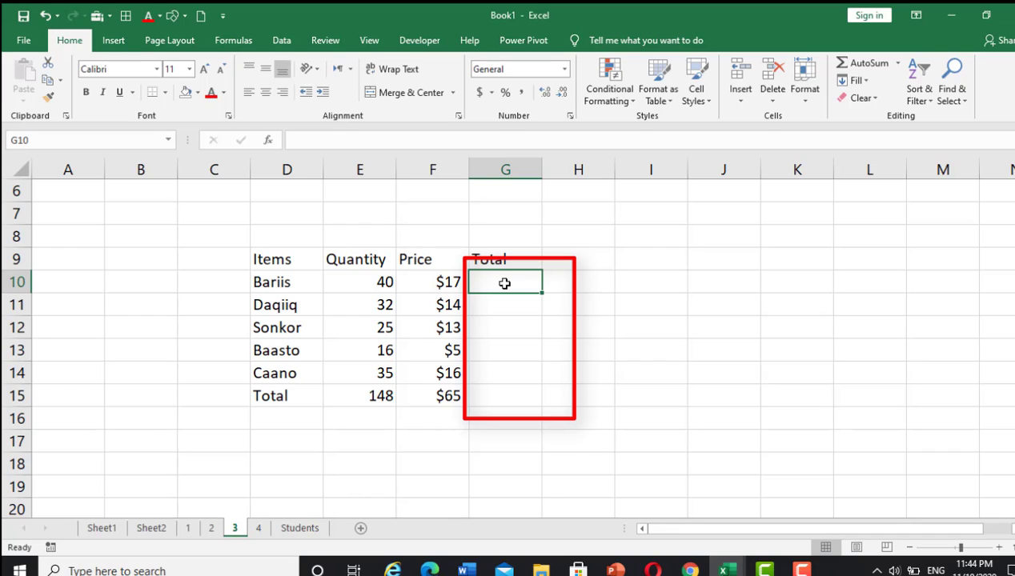
# - Enter =E10-F10 in G10 so the Bariis Total shows $23
pyautogui.write('=')
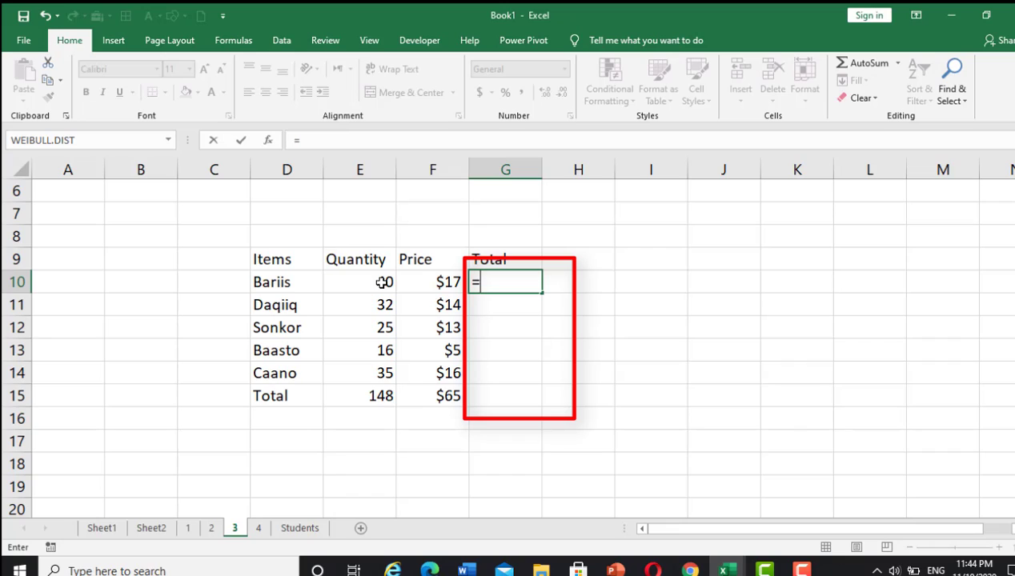
pyautogui.click(383, 281)
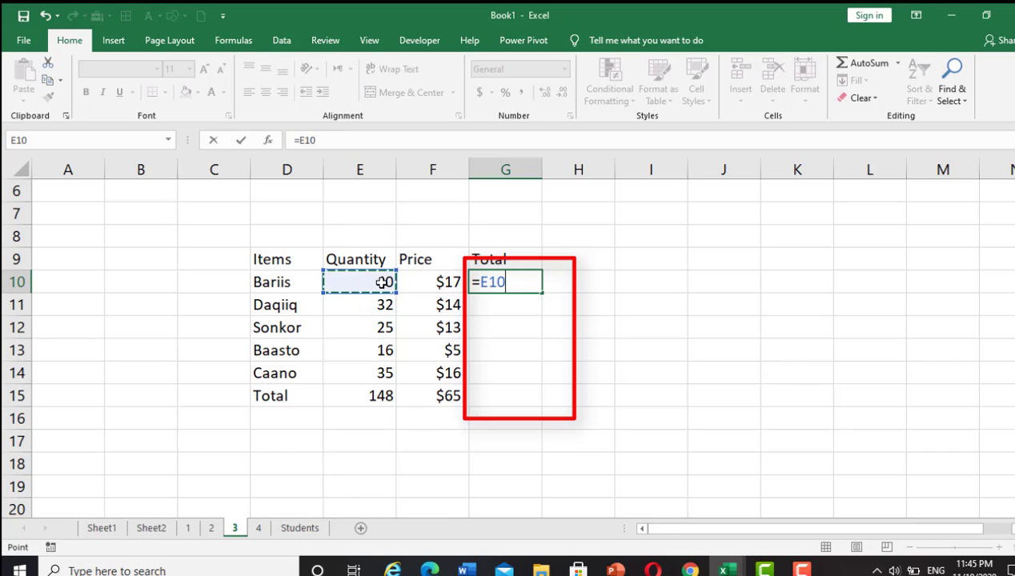
pyautogui.write('-')
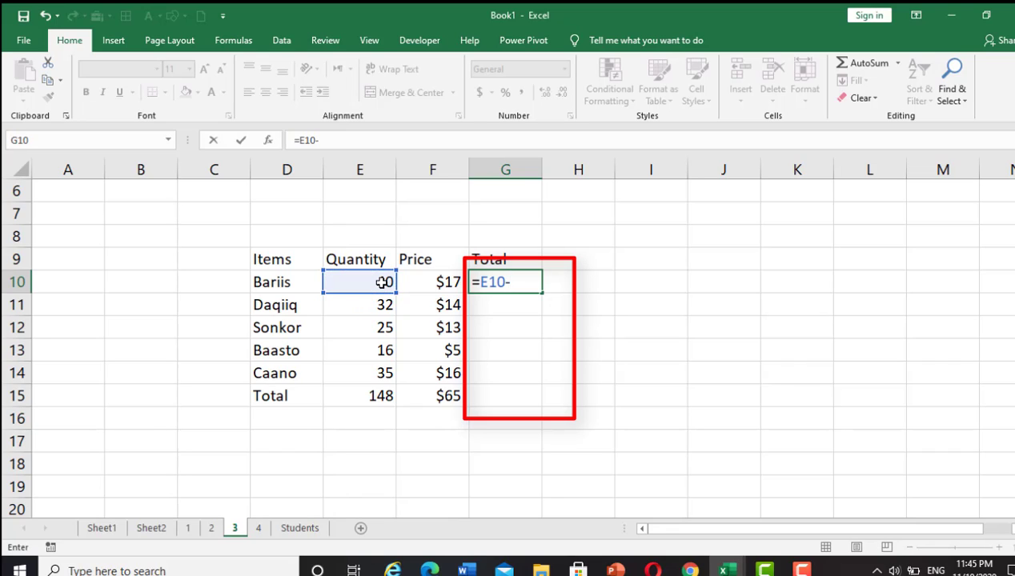
pyautogui.click(440, 281)
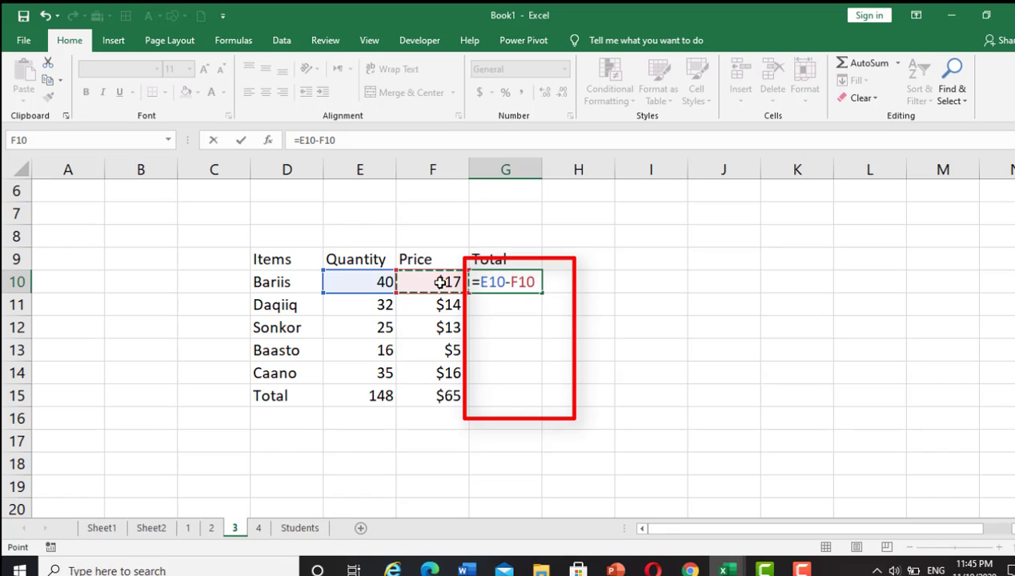
pyautogui.press('Return')
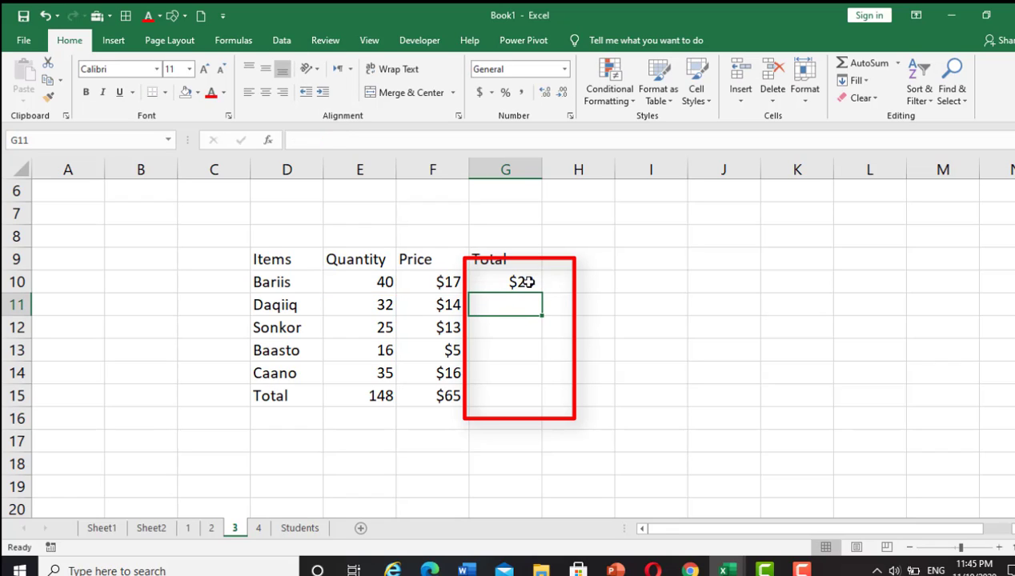
pyautogui.click(523, 282)
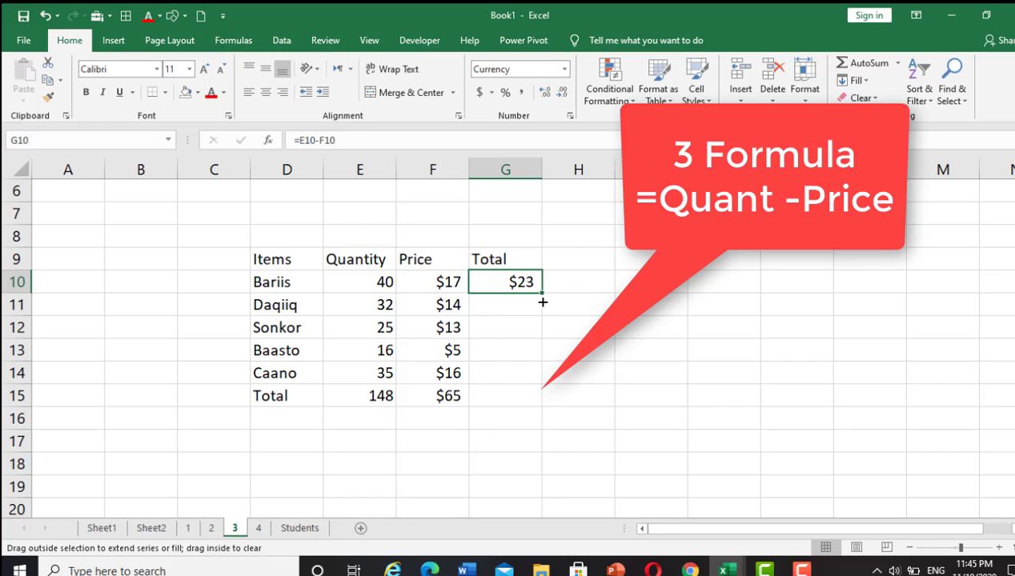
# - Fill the subtraction formula from G10 down to G15 and verify row 11's $18 result
pyautogui.moveTo(542, 293); pyautogui.dragTo(538, 400)
pyautogui.click(566, 372)
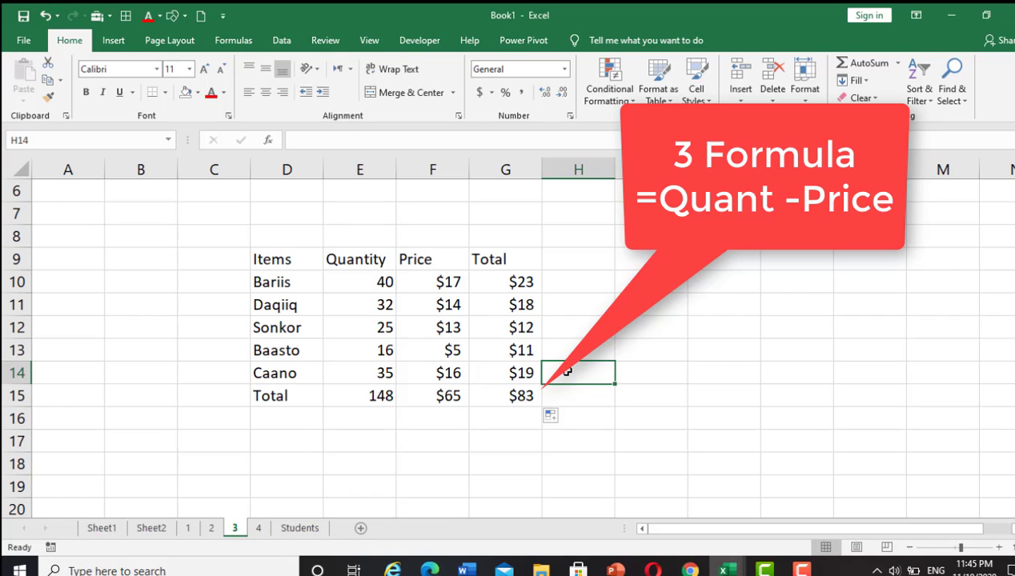
pyautogui.click(387, 305)
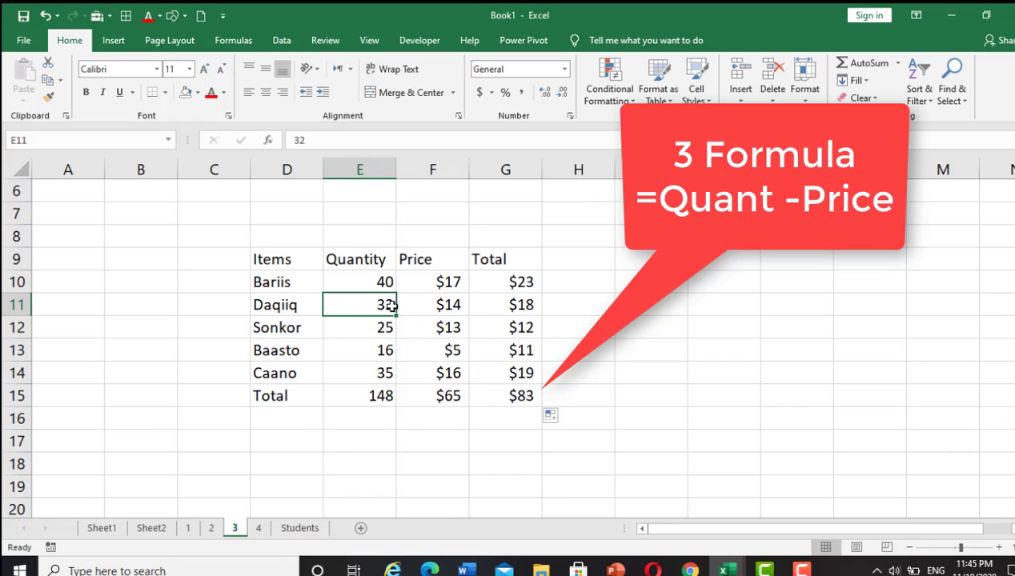
pyautogui.click(438, 302)
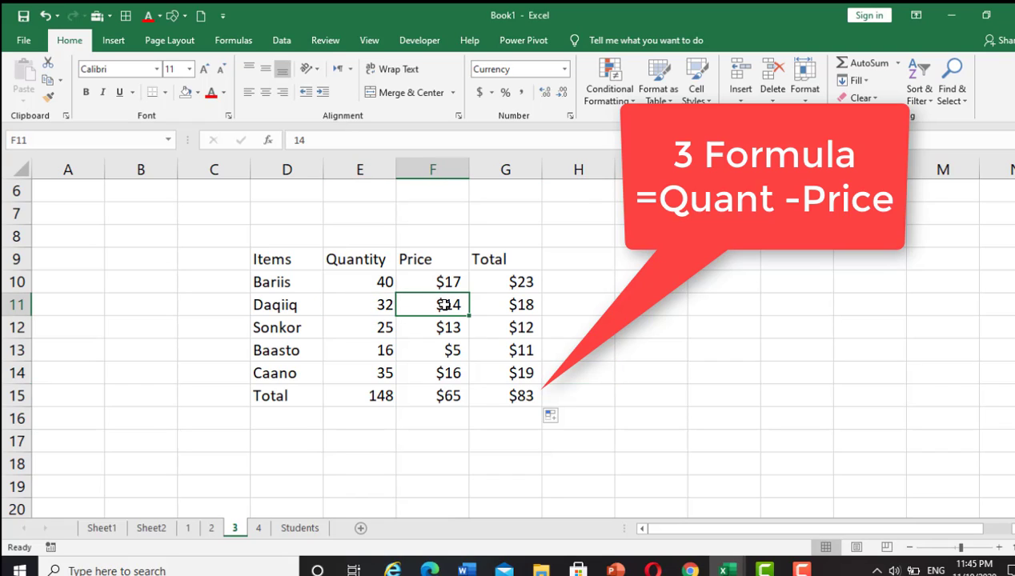
pyautogui.click(509, 304)
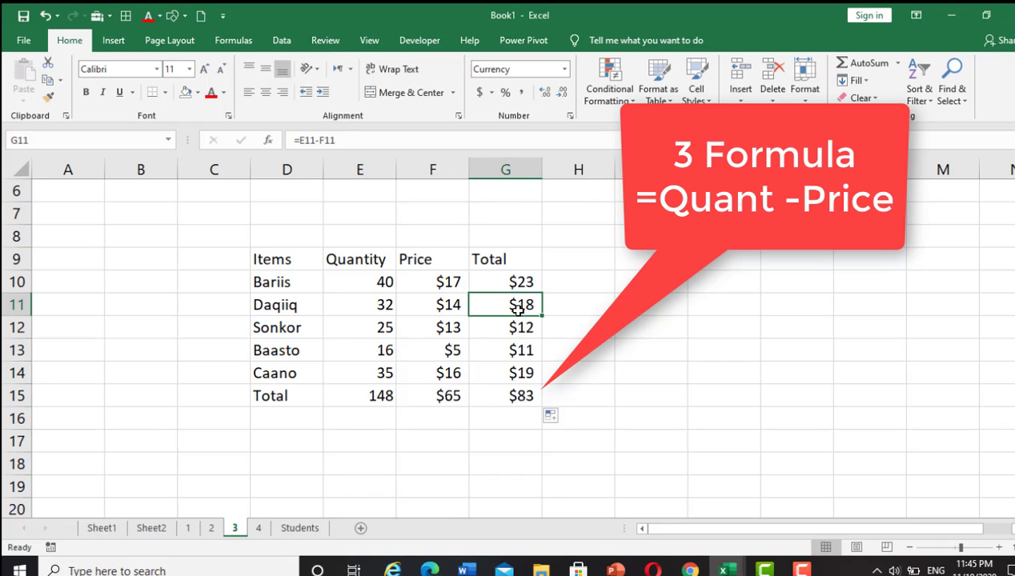
# - Check quantity, price and copied Total formula in rows 12–14 ($12, $11, $19)
pyautogui.click(386, 331)
pyautogui.click(453, 331)
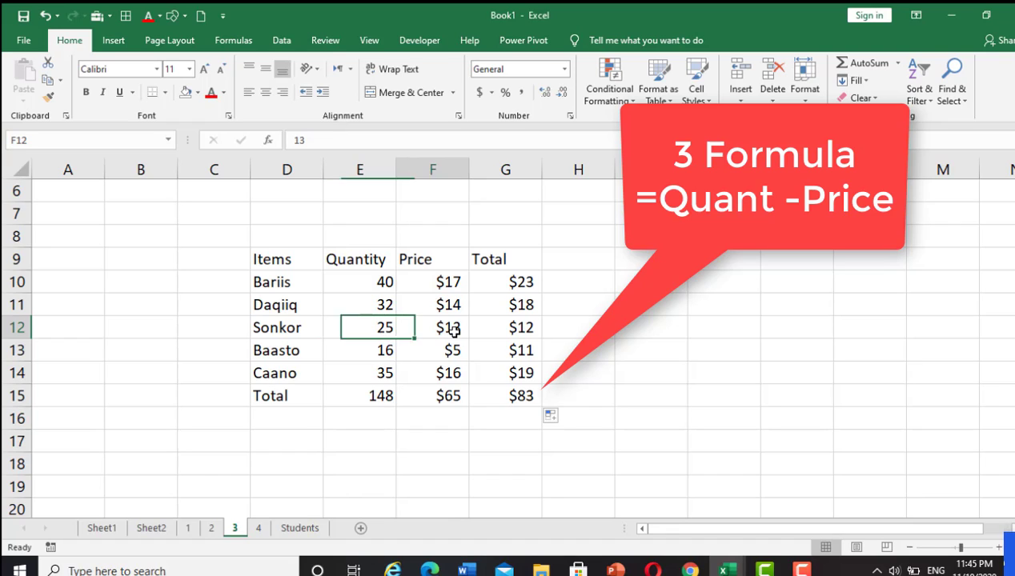
pyautogui.click(524, 330)
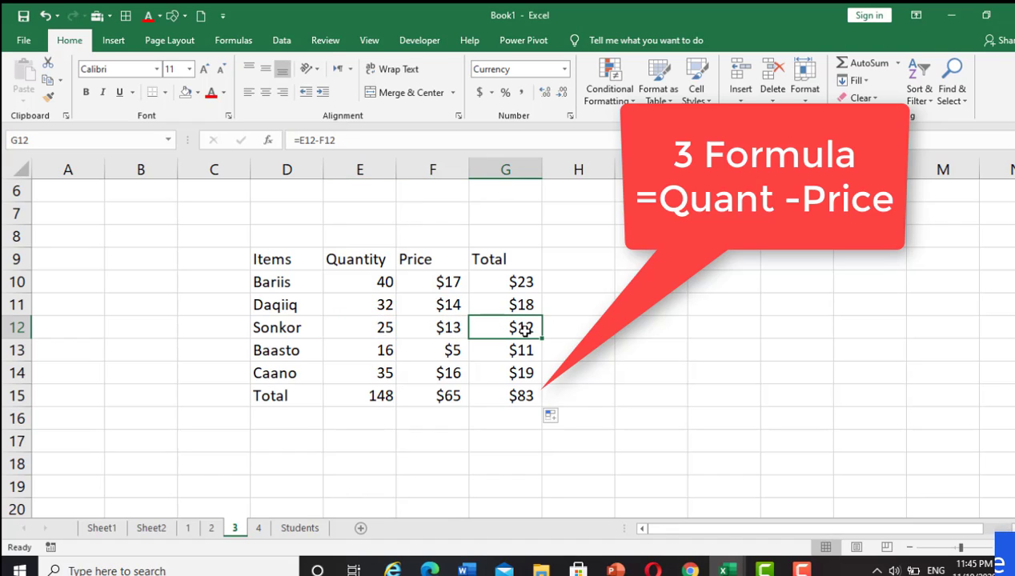
pyautogui.click(380, 349)
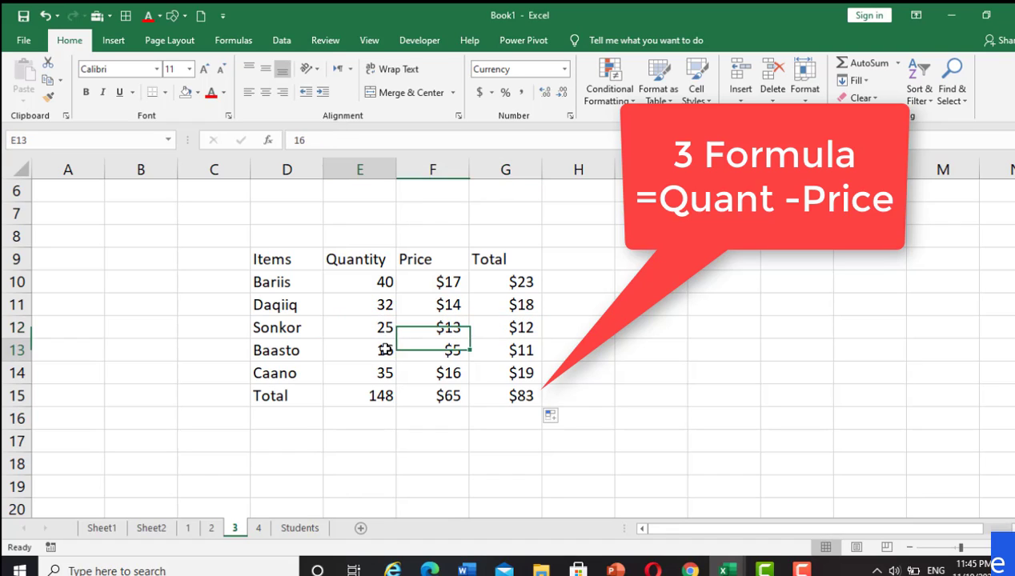
pyautogui.click(453, 350)
pyautogui.click(522, 350)
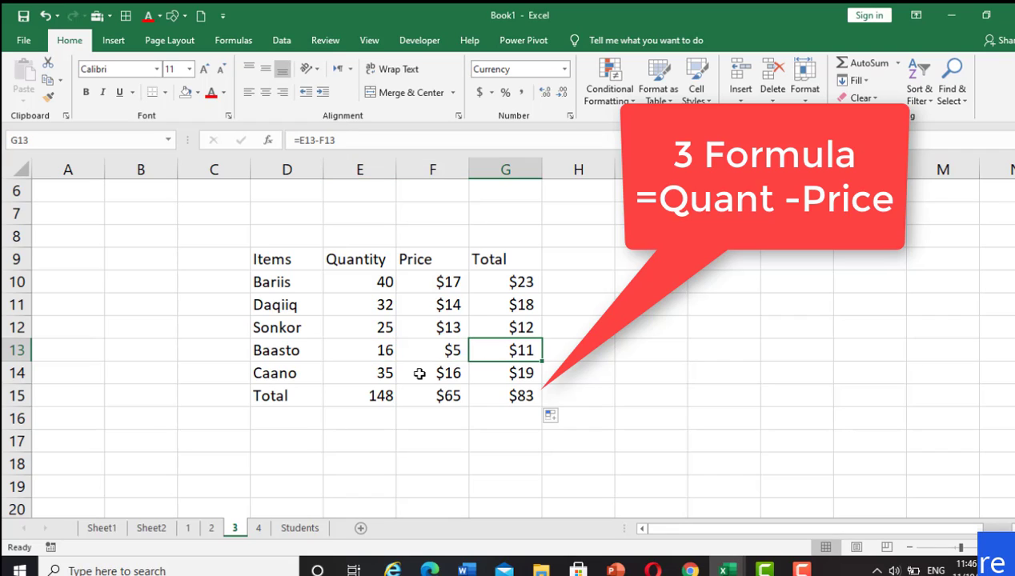
pyautogui.click(383, 373)
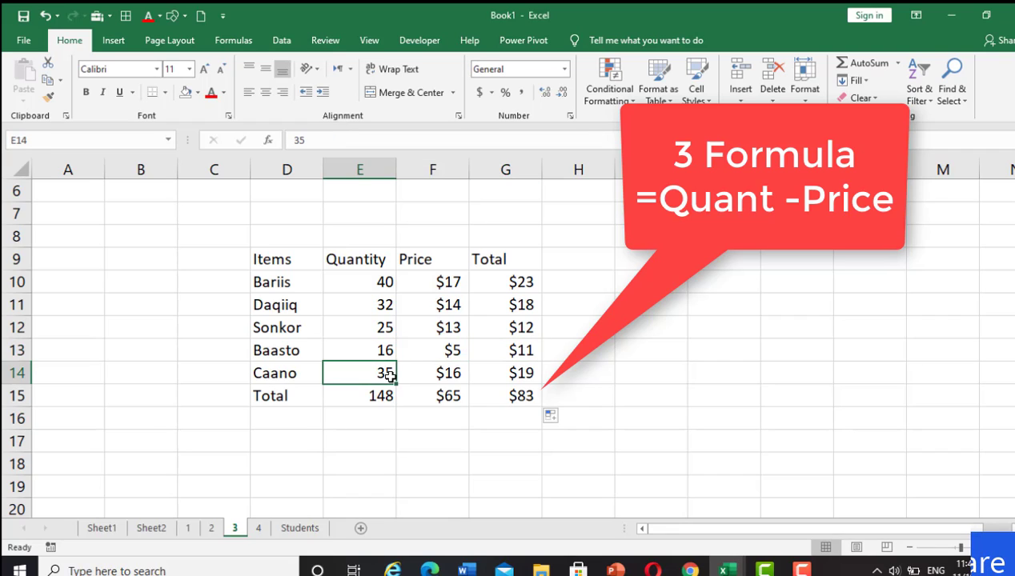
pyautogui.click(448, 373)
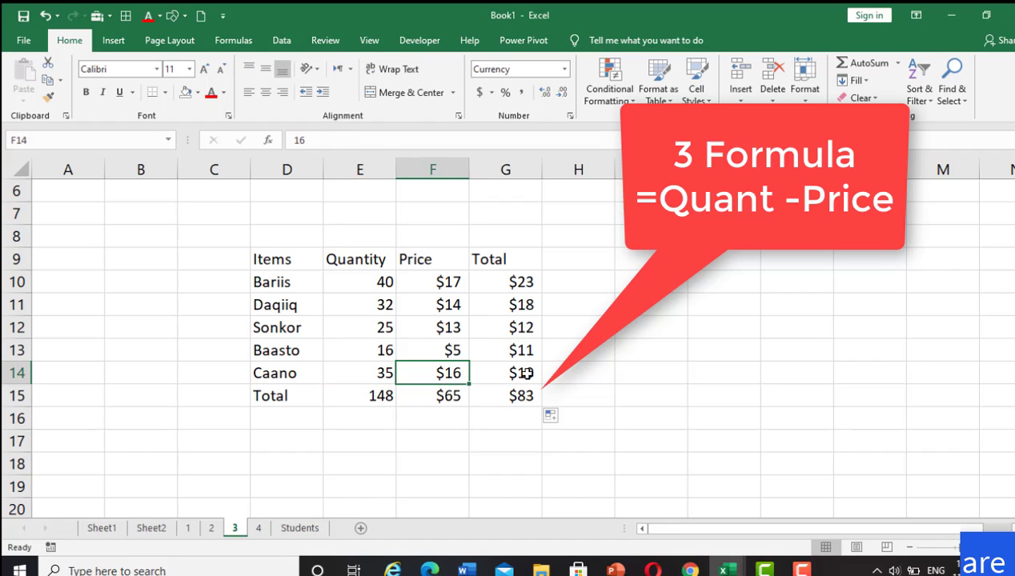
pyautogui.click(522, 370)
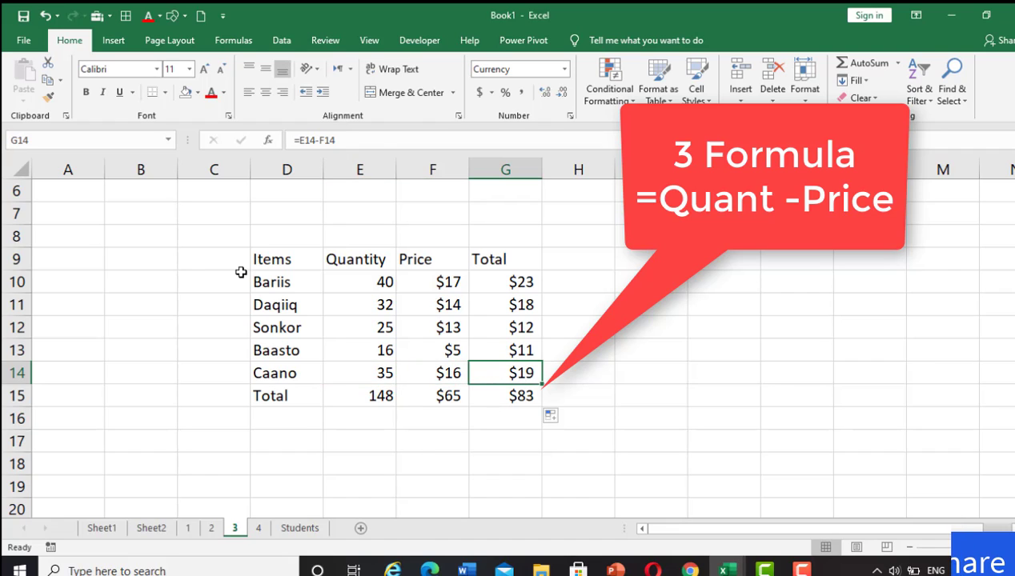
# - Copy the Items, Quantity and Price table from sheet 3 to cell D5 on sheet 4
pyautogui.moveTo(265, 259)
pyautogui.mouseDown()
pyautogui.moveTo(415, 371)
pyautogui.moveTo(410, 390)
pyautogui.mouseUp()
pyautogui.hotkey('ctrl', 'c')
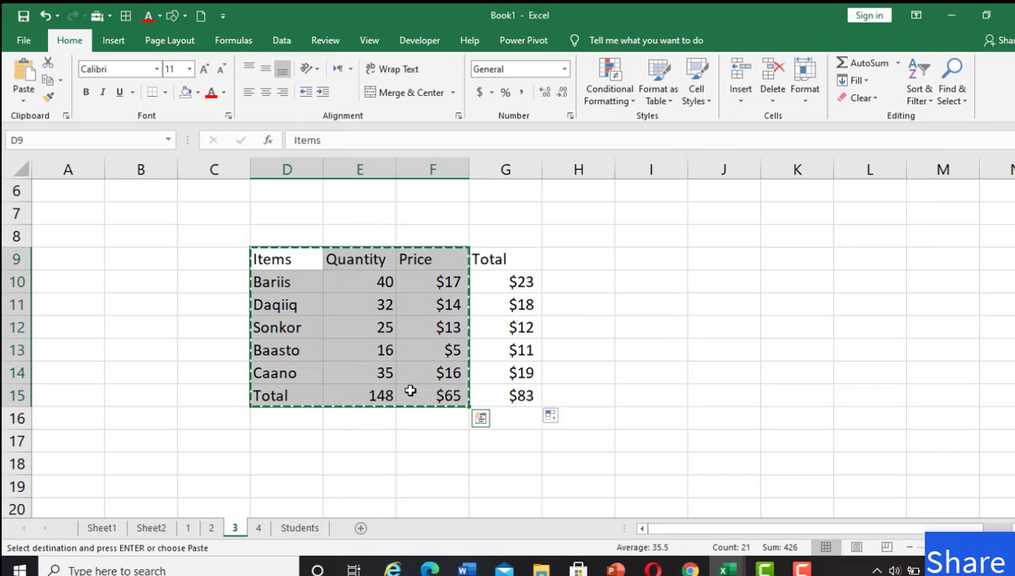
pyautogui.click(259, 528)
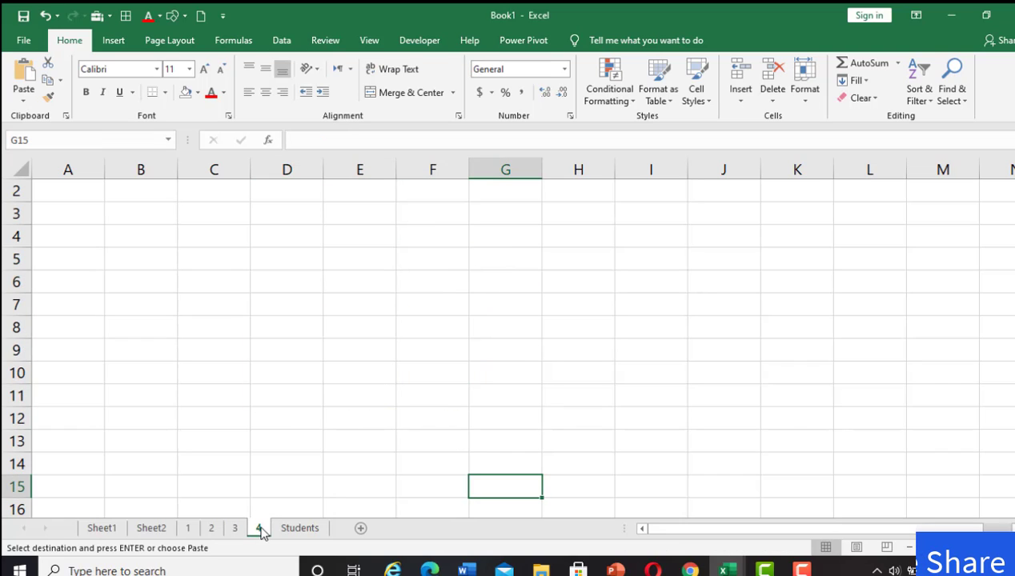
pyautogui.click(295, 256)
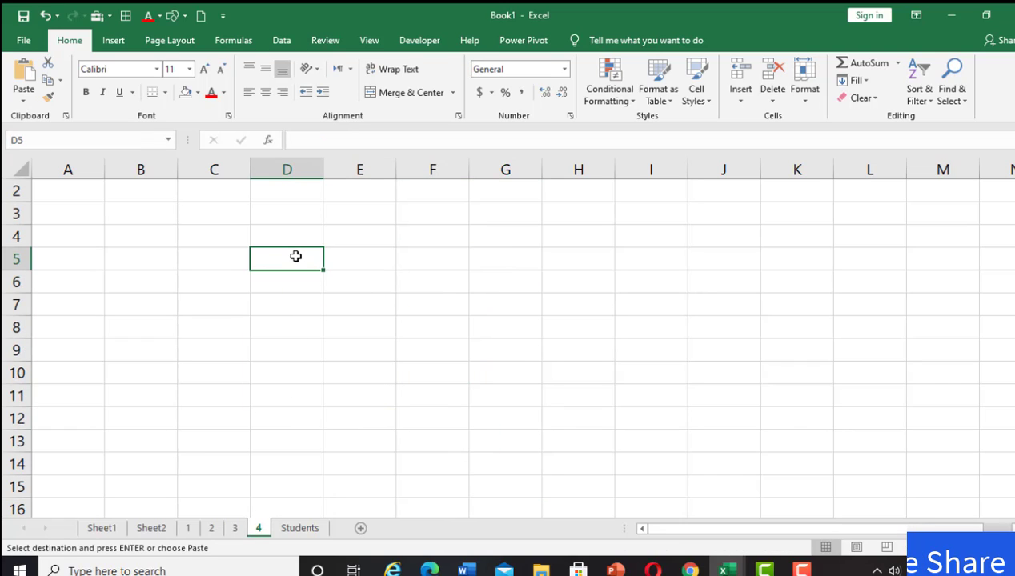
pyautogui.hotkey('ctrl', 'v')
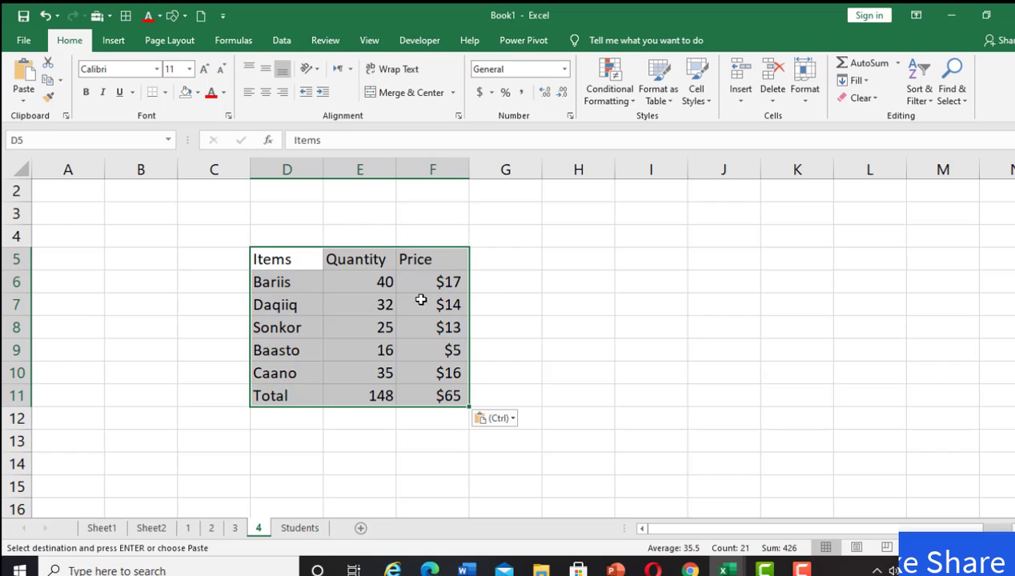
# - Change the sheet 4 prices for Bariis, Daqiiq, Sonkor and Baasto to 6, 7, 5 and 2
pyautogui.doubleClick(450, 286)
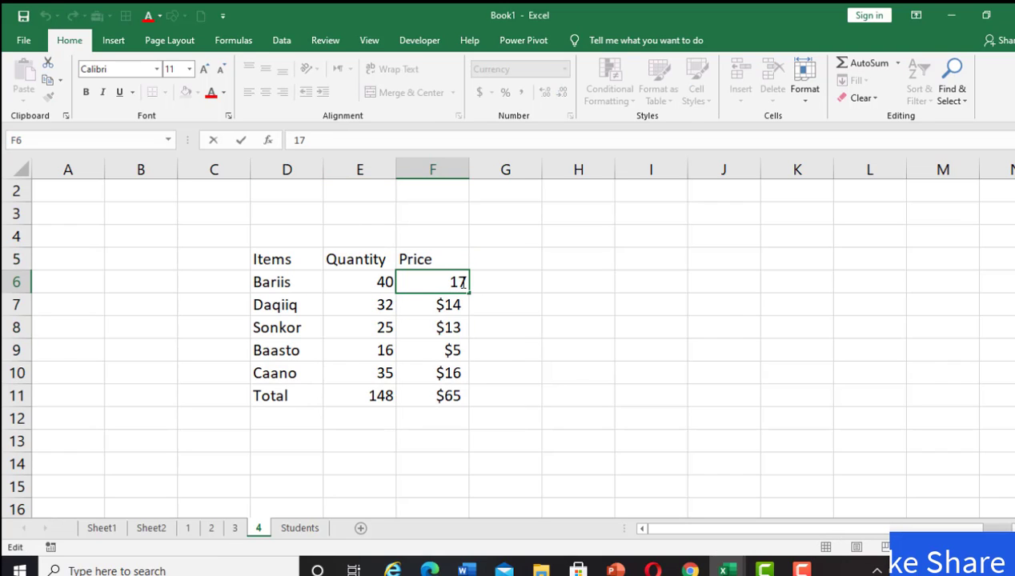
pyautogui.press('BackSpace')
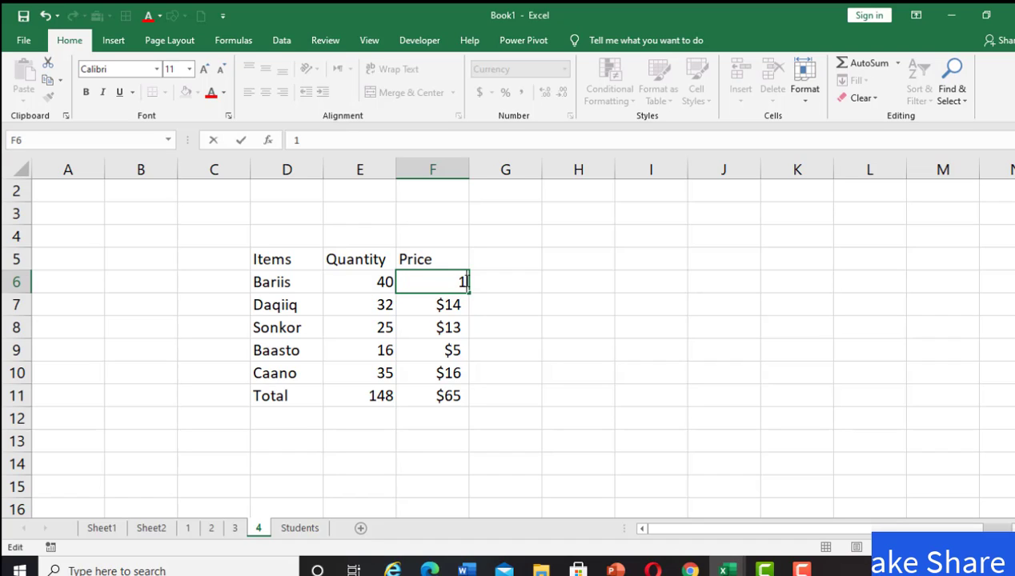
pyautogui.press('BackSpace')
pyautogui.write('6')
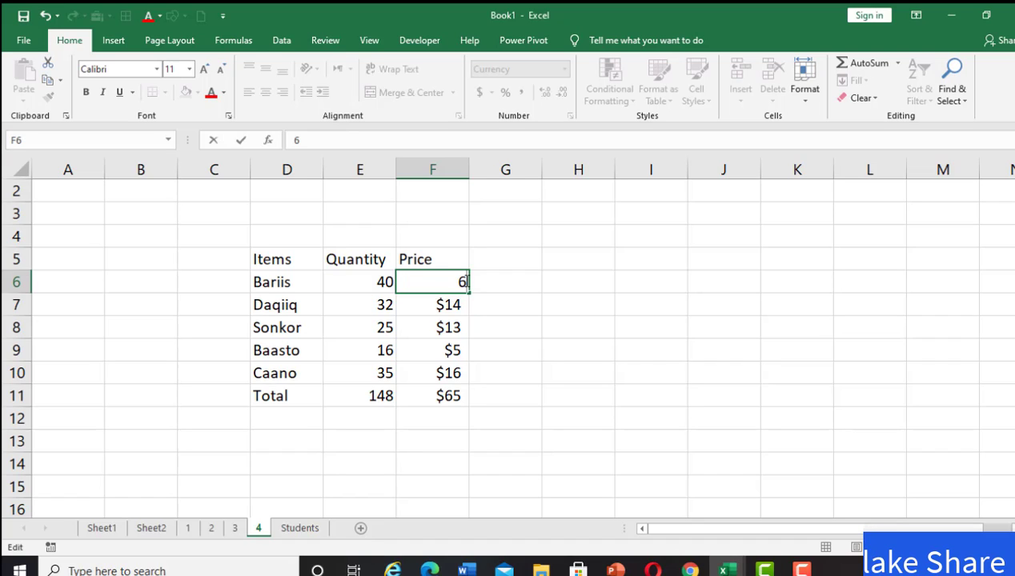
pyautogui.click(450, 304)
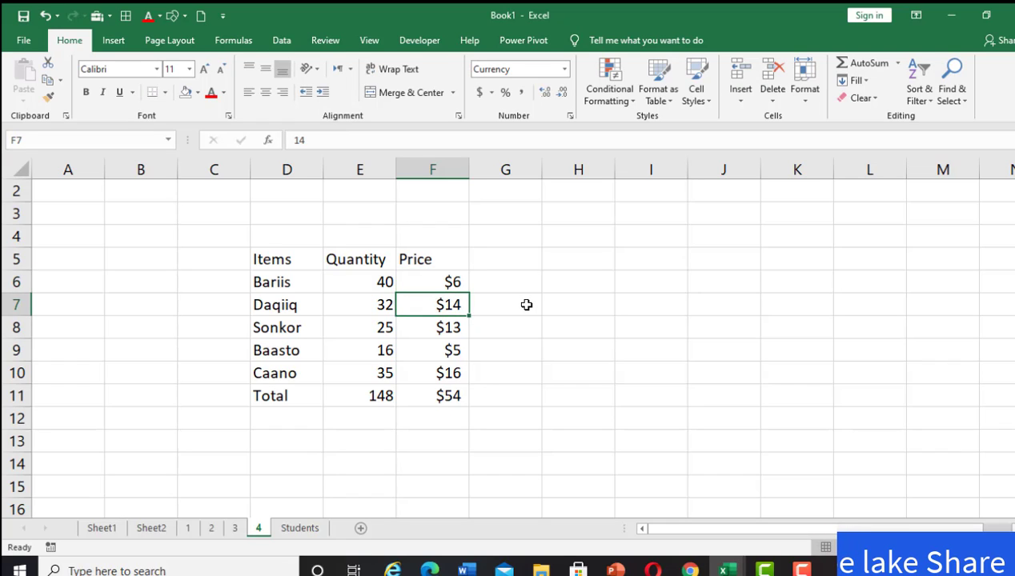
pyautogui.write('7')
pyautogui.click(452, 328)
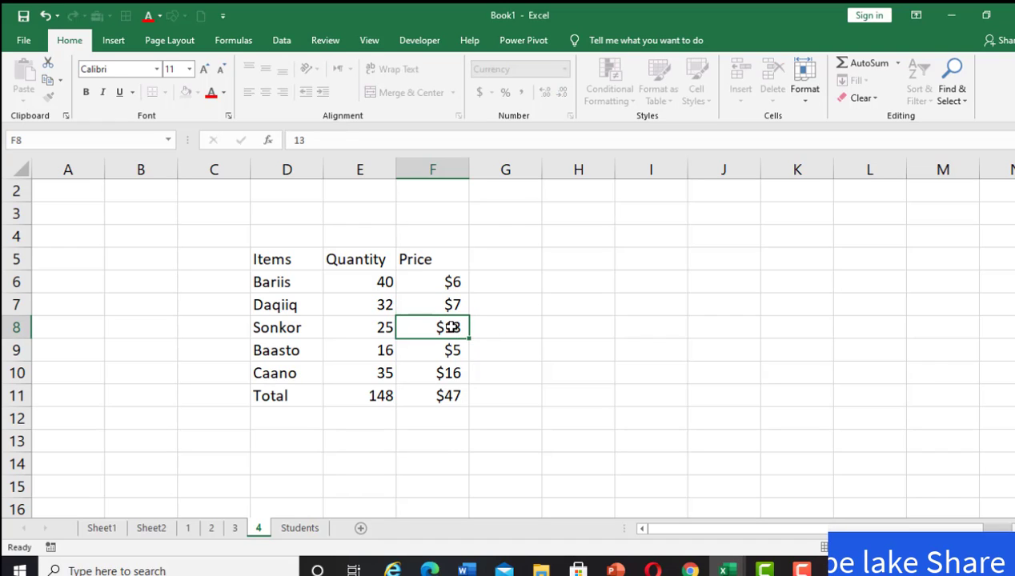
pyautogui.write('5')
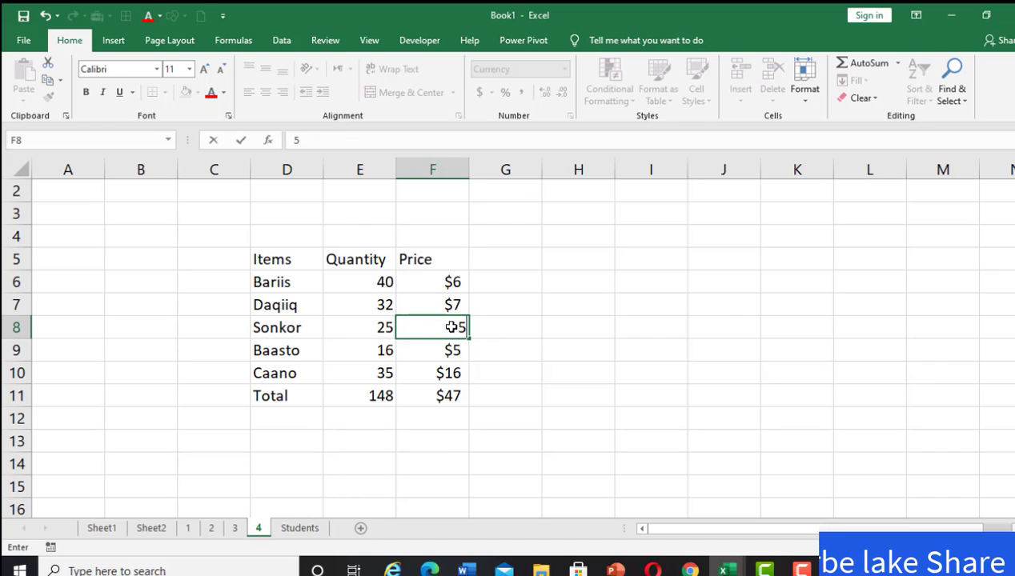
pyautogui.click(452, 352)
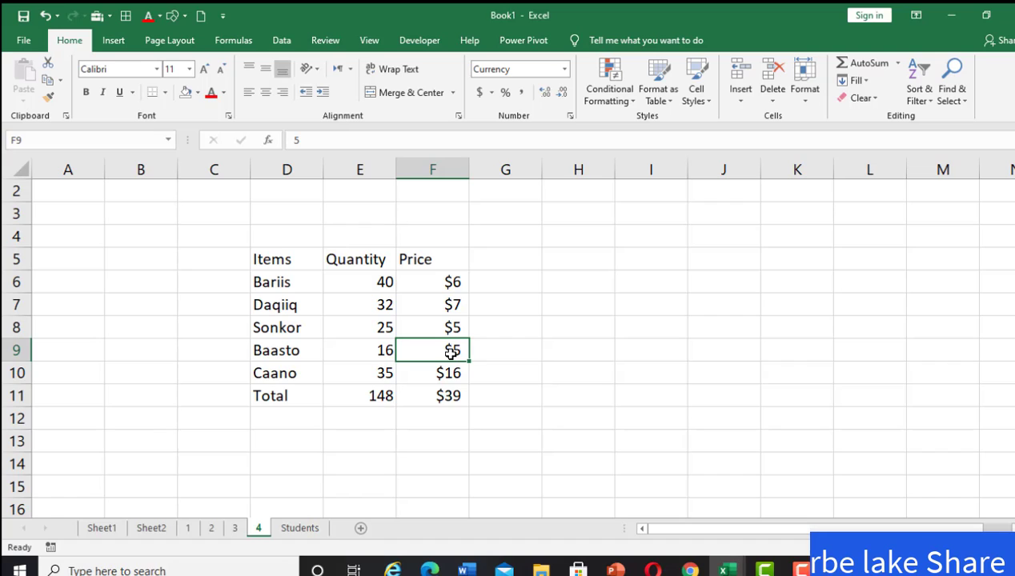
pyautogui.write('2')
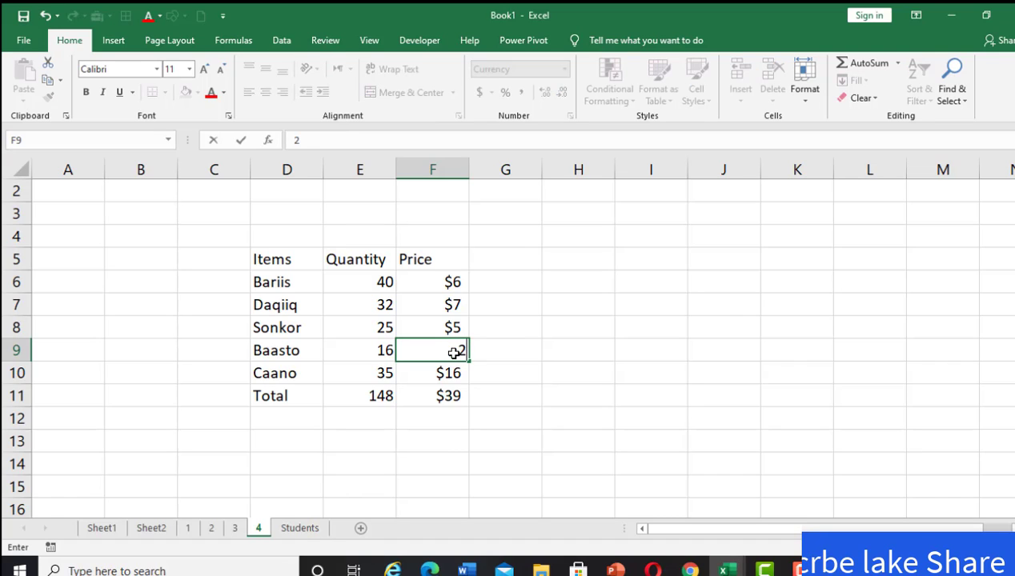
pyautogui.click(453, 373)
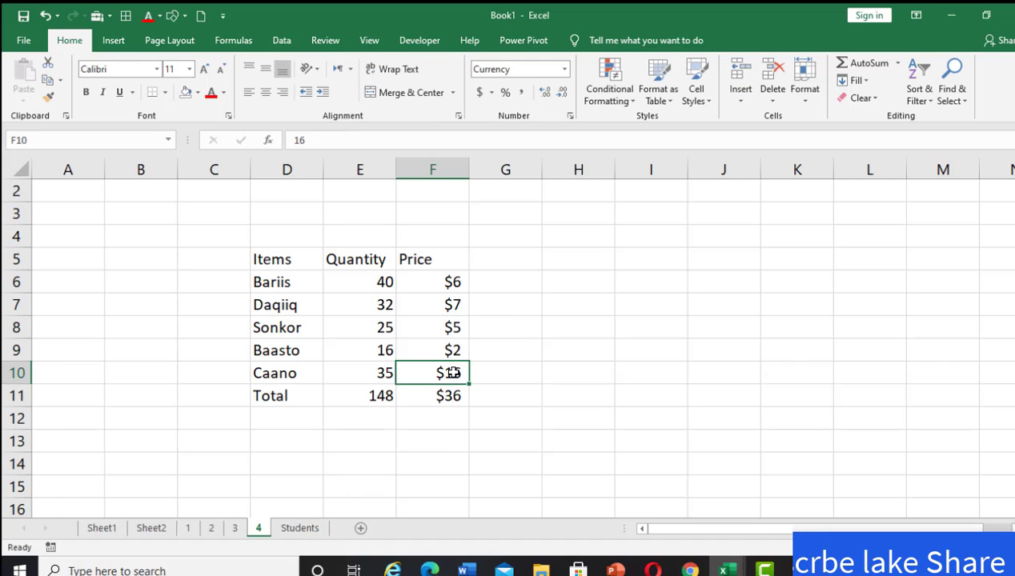
# - Set Caano's price to 6, bringing the Price total to $26
pyautogui.write('6')
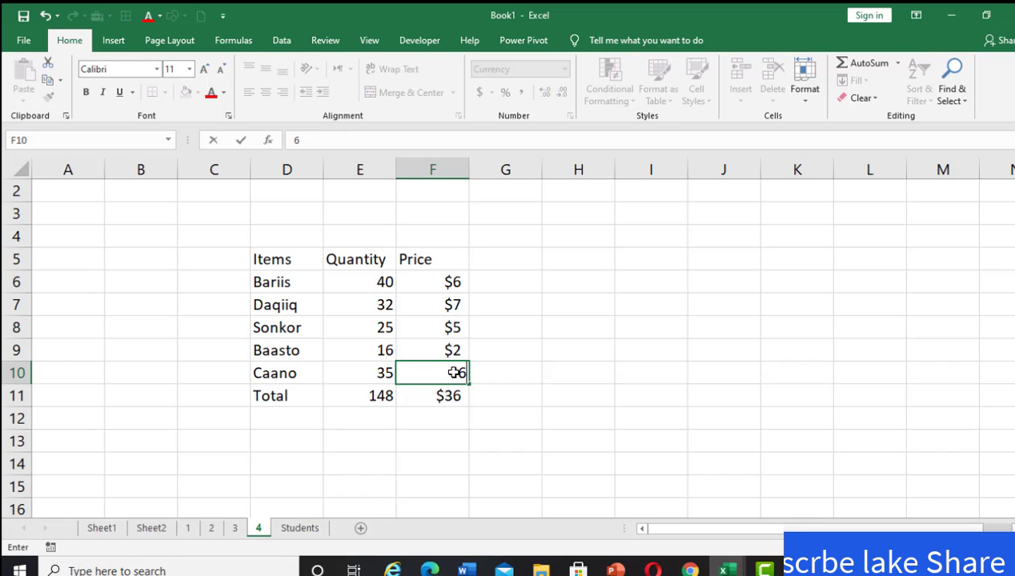
pyautogui.click(565, 351)
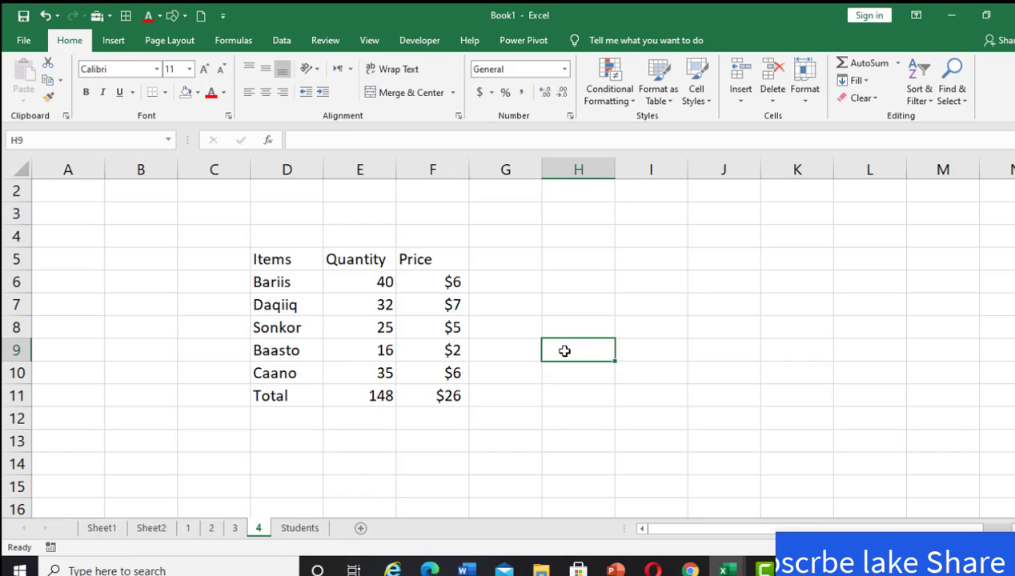
pyautogui.click(496, 279)
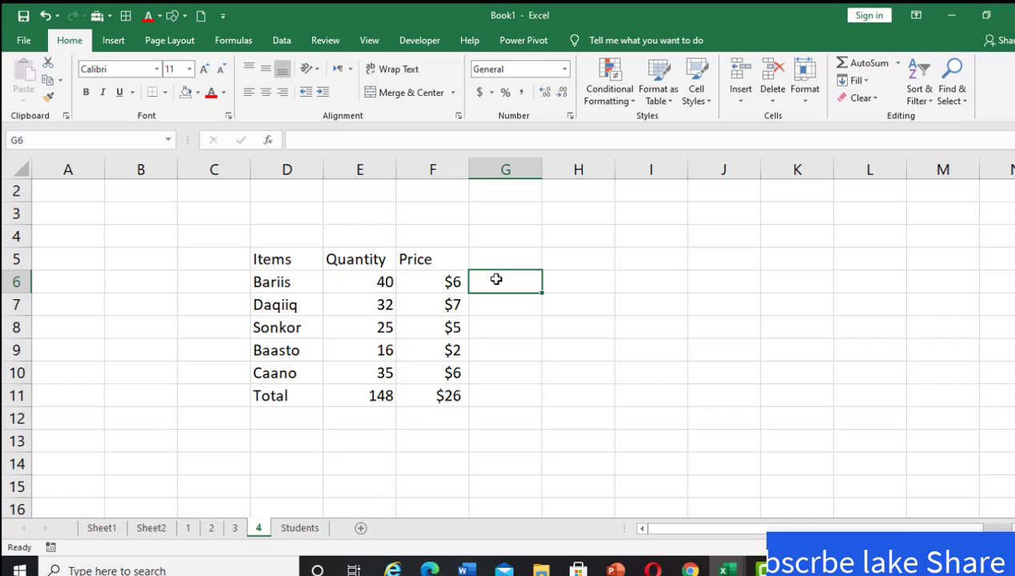
# - Review quantities and prices for Bariis (40, $6), Daqiiq (32, $7) and Sonkor (25, $5)
pyautogui.click(382, 281)
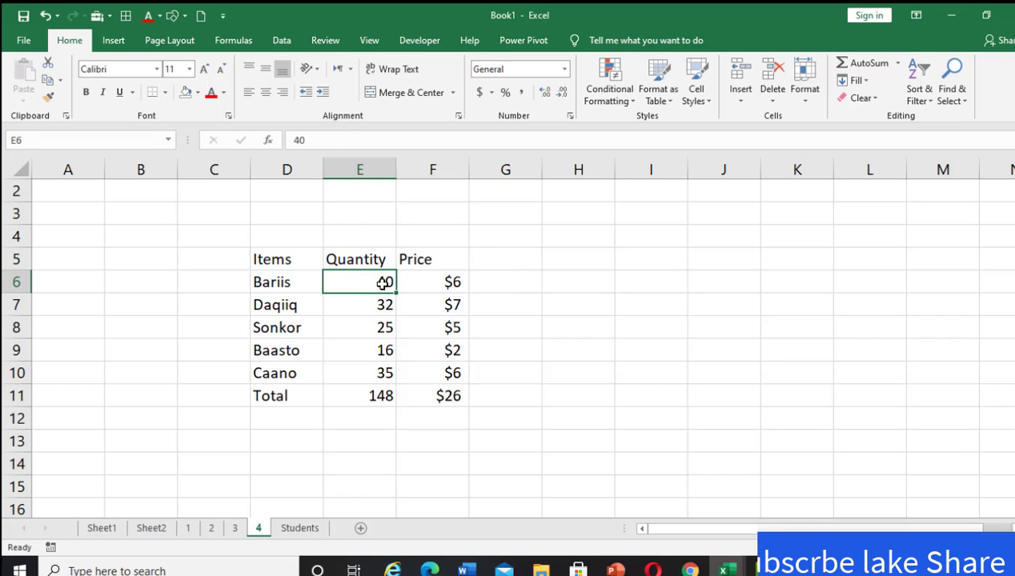
pyautogui.click(440, 282)
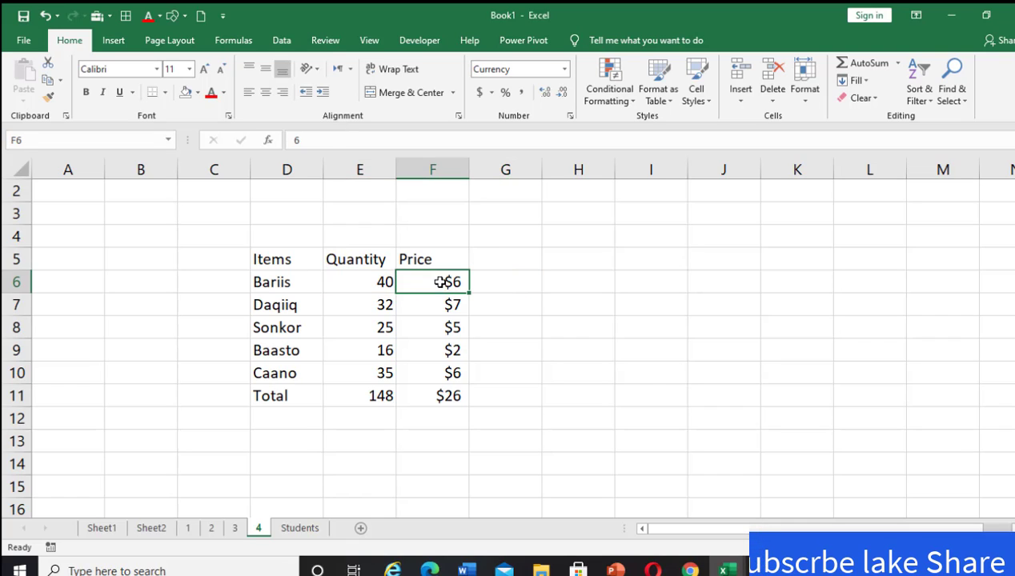
pyautogui.click(380, 297)
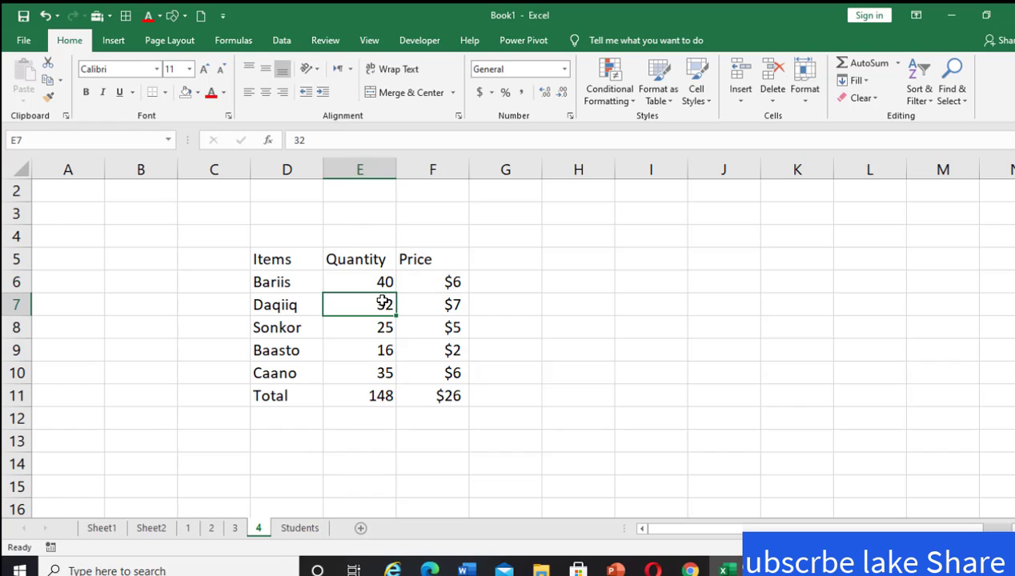
pyautogui.click(442, 303)
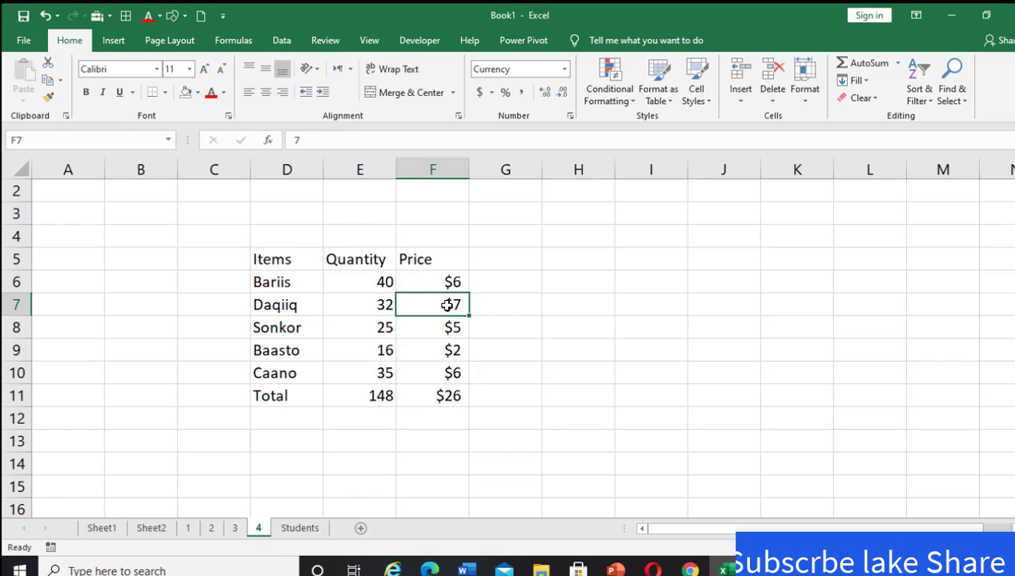
pyautogui.click(381, 327)
pyautogui.click(448, 327)
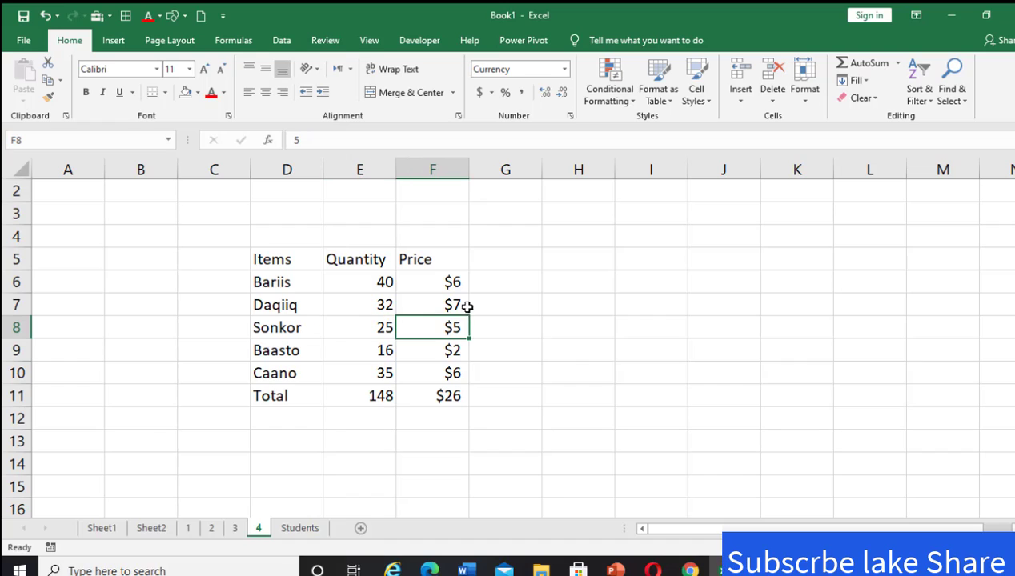
pyautogui.click(493, 259)
# - Head G5 'total' and enter =E6/F6 in G6, showing $6.67 for Bariis
pyautogui.write('t')
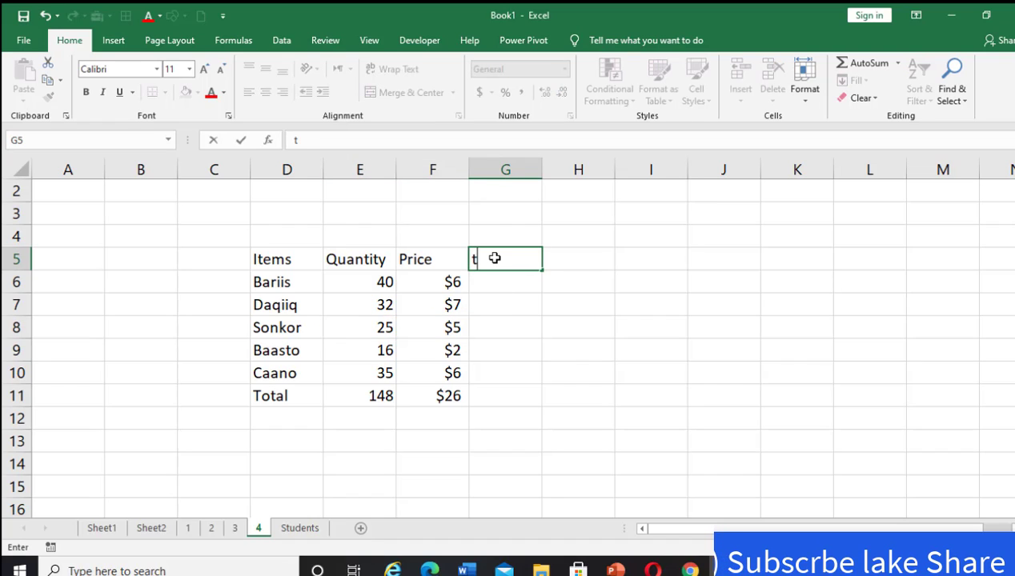
pyautogui.write('otal')
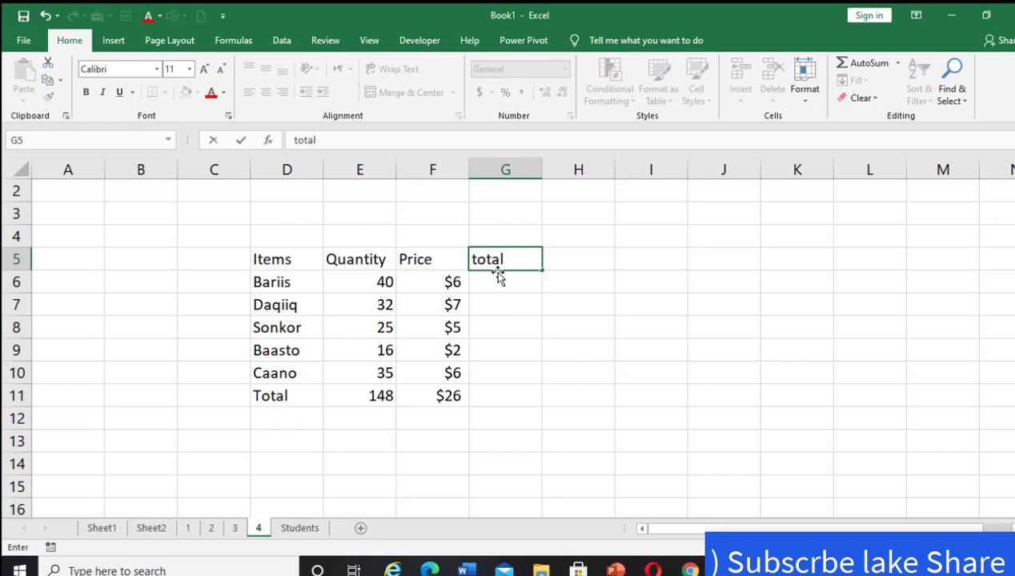
pyautogui.press('Return')
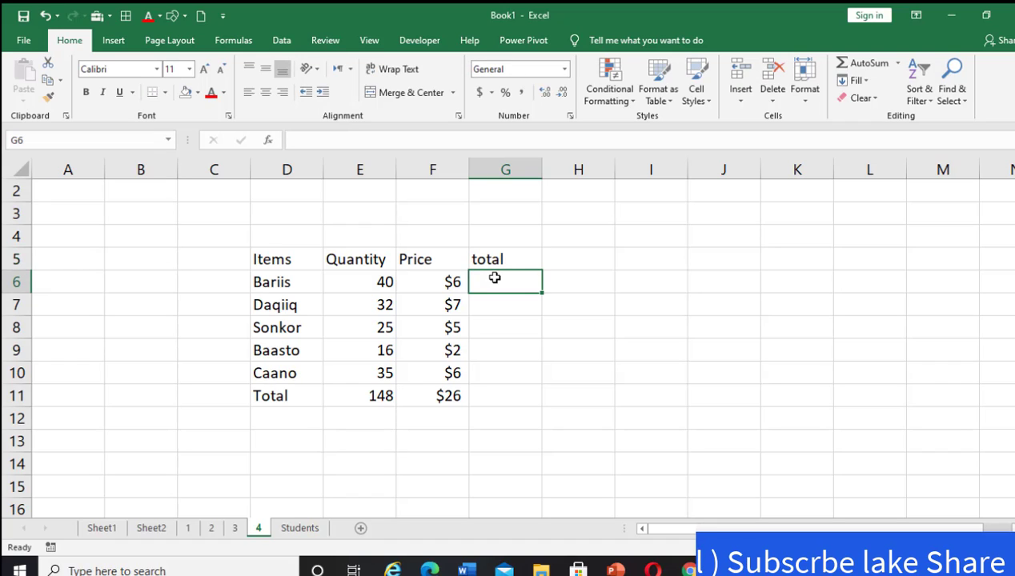
pyautogui.write('=')
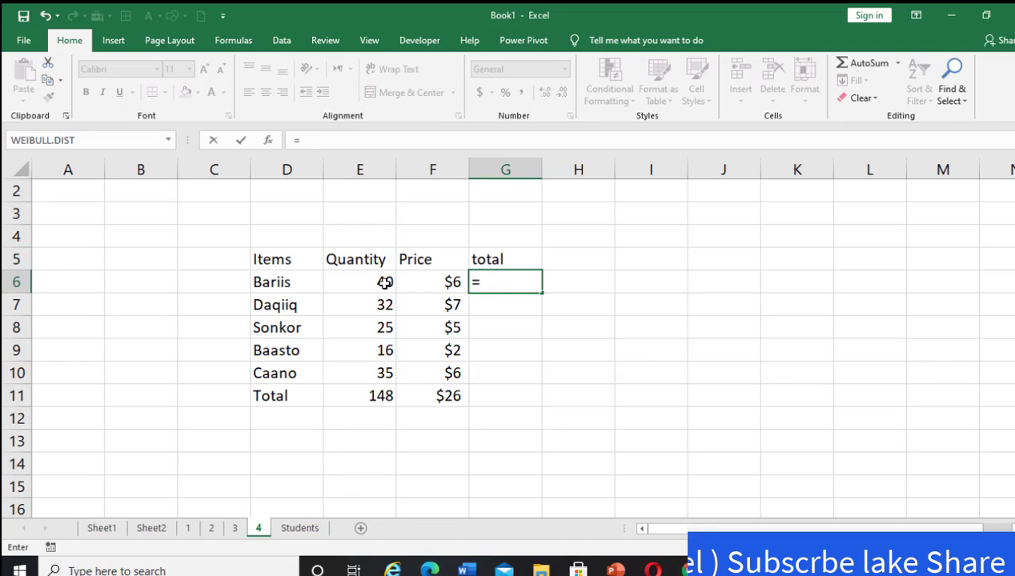
pyautogui.click(385, 281)
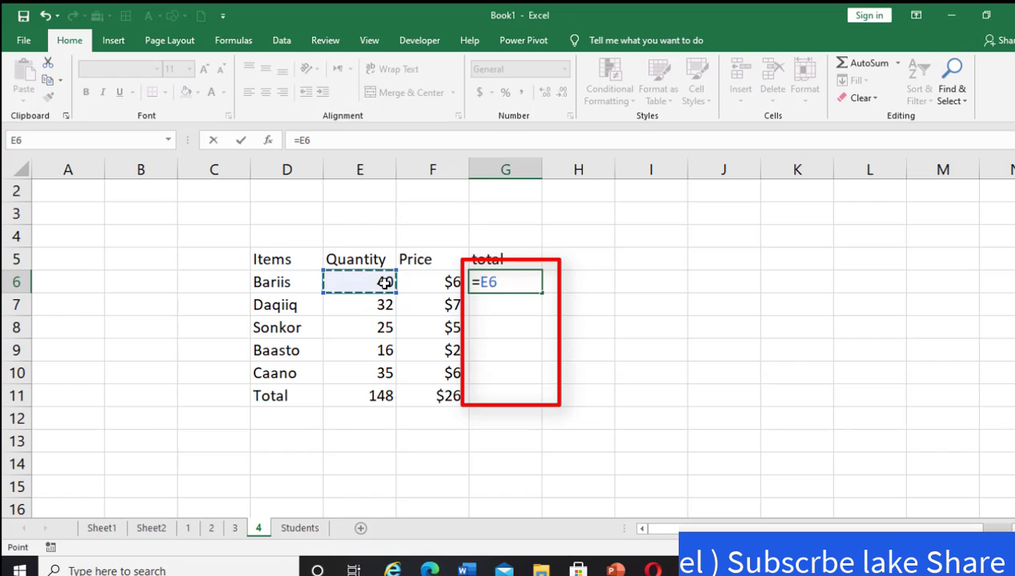
pyautogui.write('/')
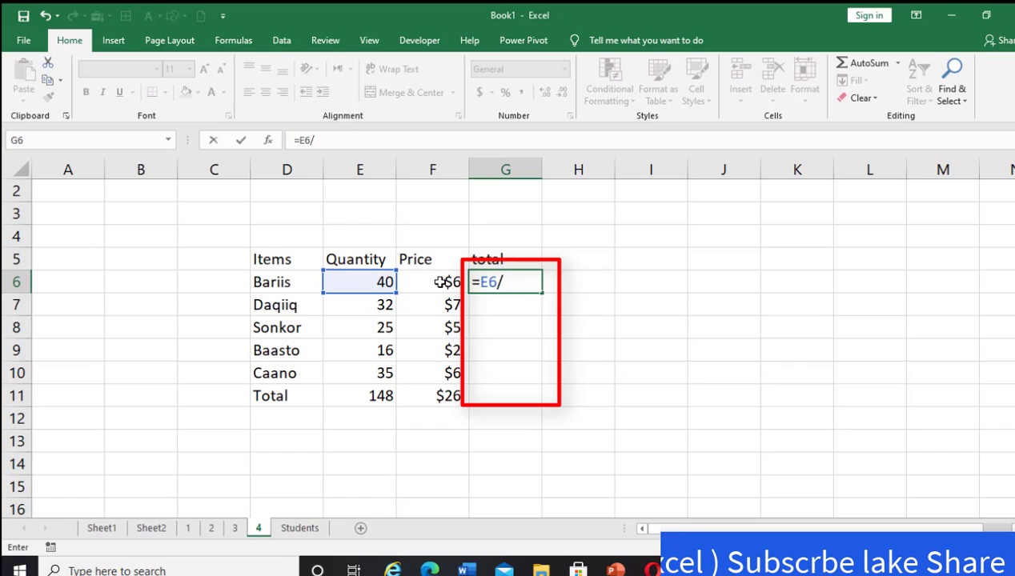
pyautogui.click(441, 282)
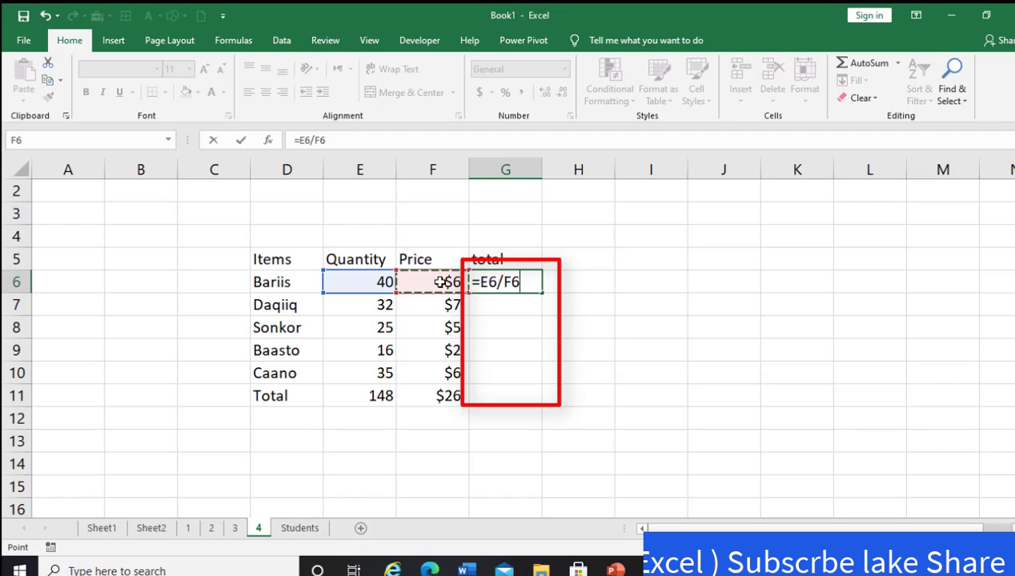
pyautogui.press('Return')
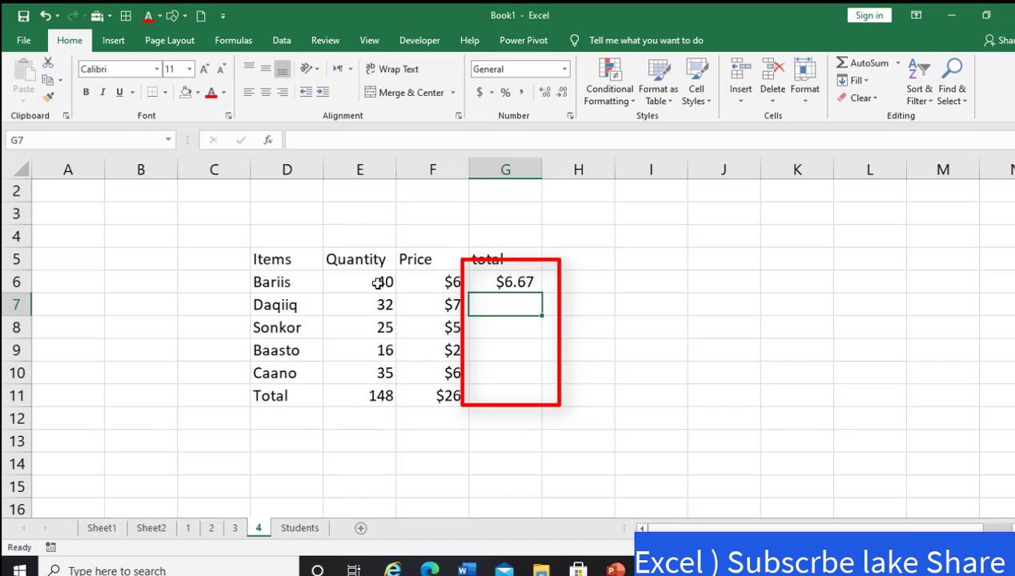
# - Copy the =E6/F6 formula down G7:G11, giving $4.57, $5.00, $8.00, $5.83 and $5.69
pyautogui.click(378, 282)
pyautogui.click(442, 282)
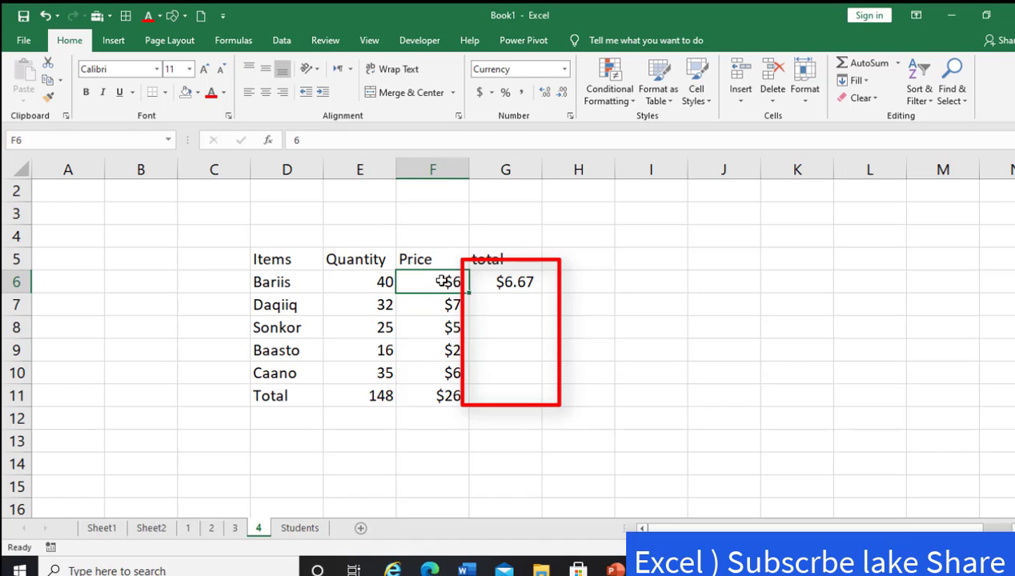
pyautogui.click(495, 282)
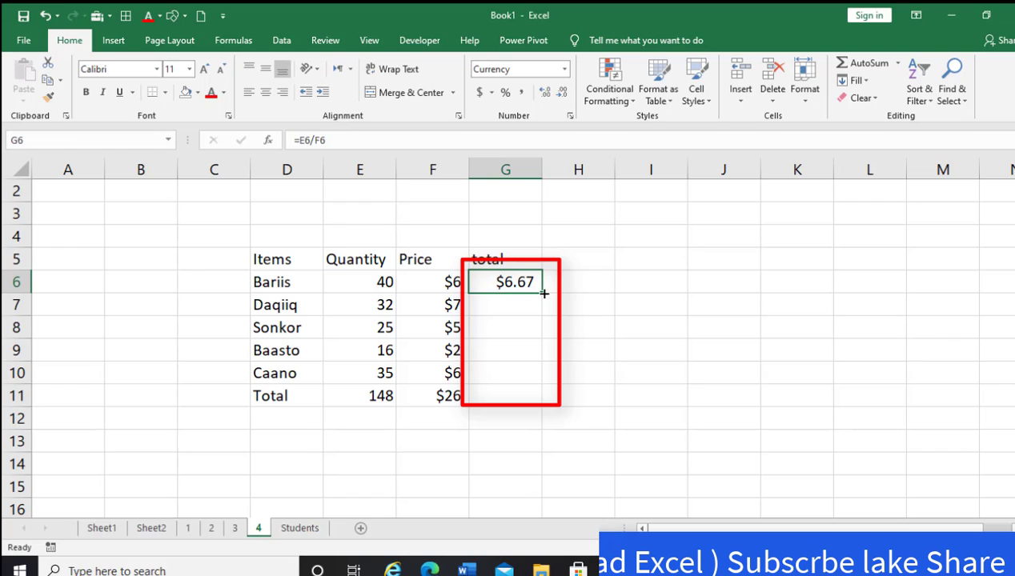
pyautogui.moveTo(544, 292); pyautogui.dragTo(545, 332)
pyautogui.moveTo(546, 354); pyautogui.dragTo(547, 400)
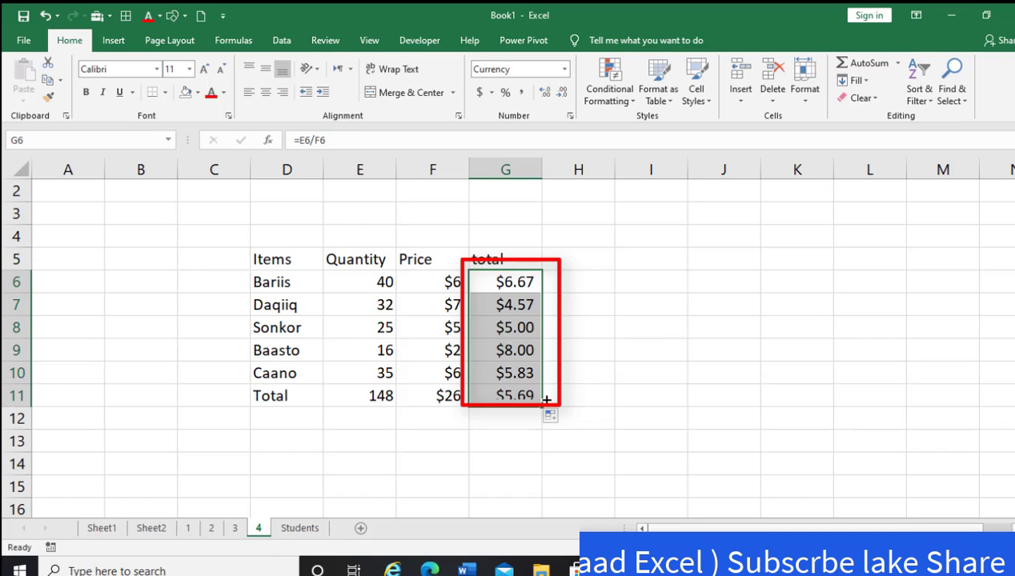
pyautogui.click(386, 311)
pyautogui.click(446, 303)
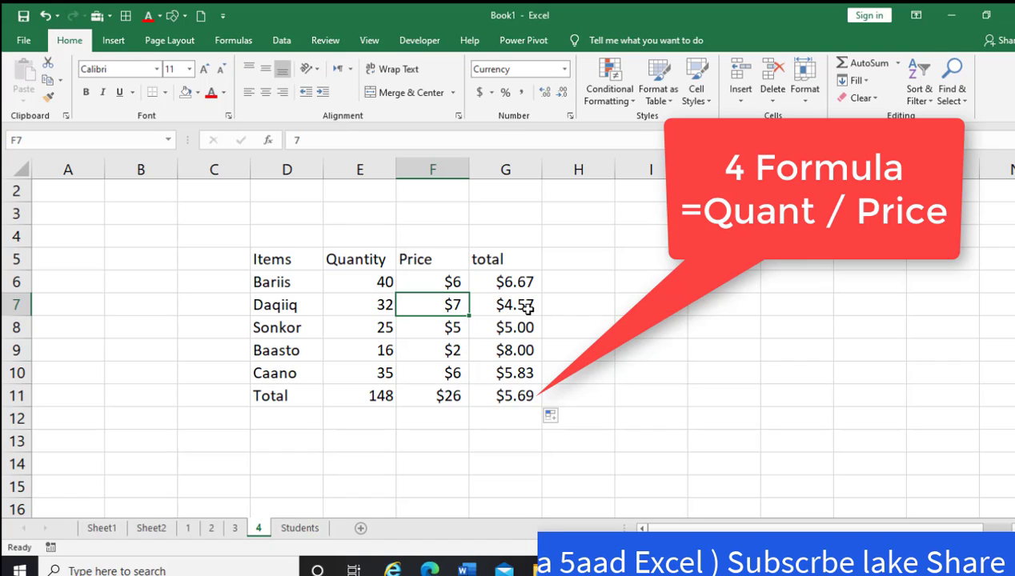
# - Verify the Sonkor, Baasto and Caano total formulas =E8/F8, =E9/F9 and =E10/F10
pyautogui.click(384, 326)
pyautogui.click(445, 328)
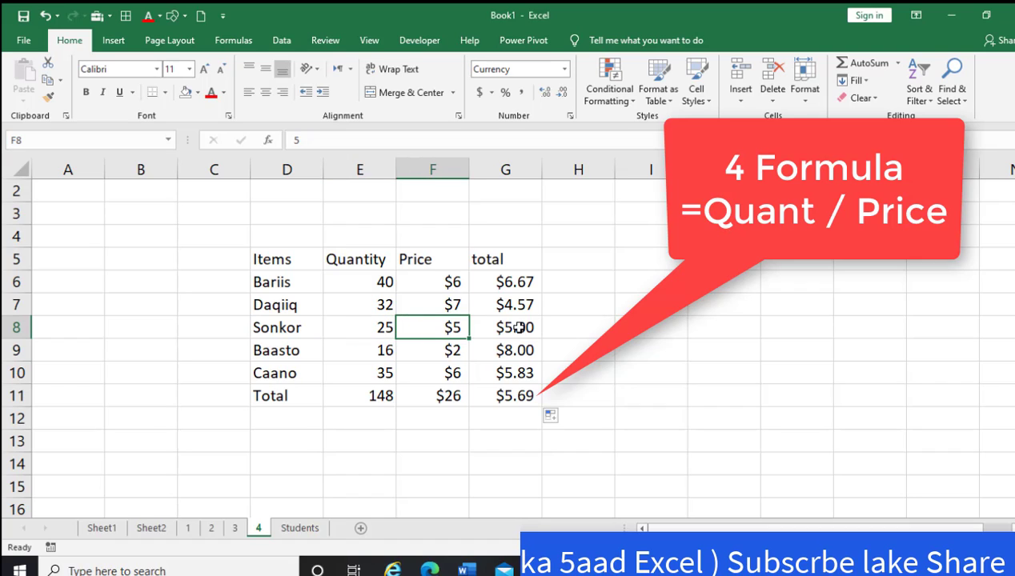
pyautogui.click(485, 329)
pyautogui.click(388, 350)
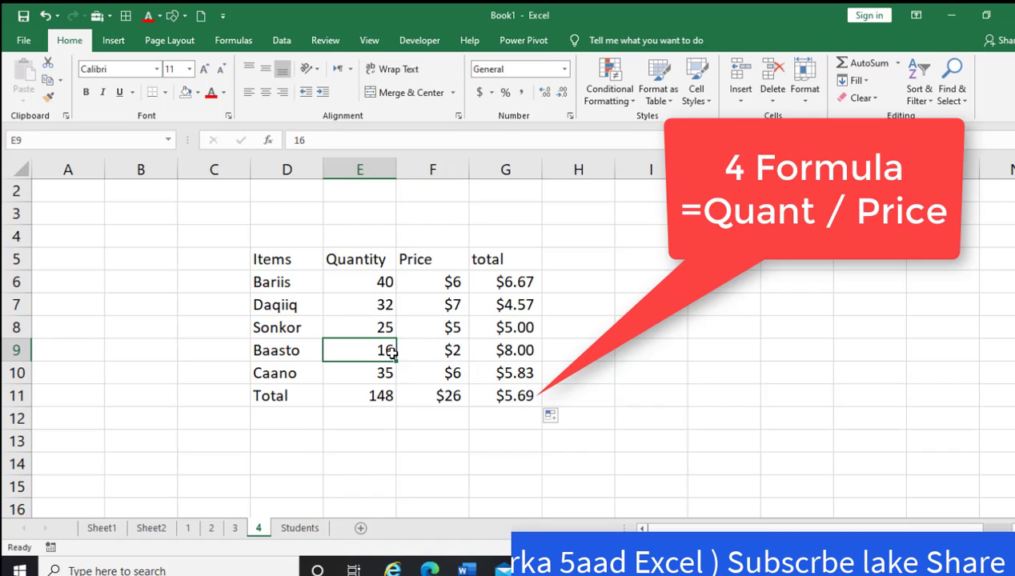
pyautogui.click(456, 351)
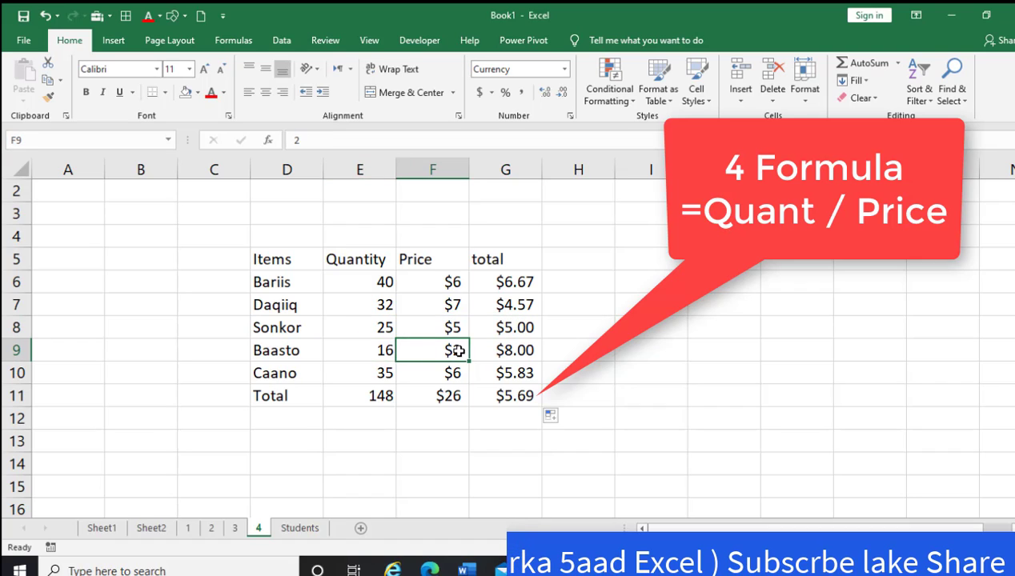
pyautogui.click(506, 350)
pyautogui.click(389, 376)
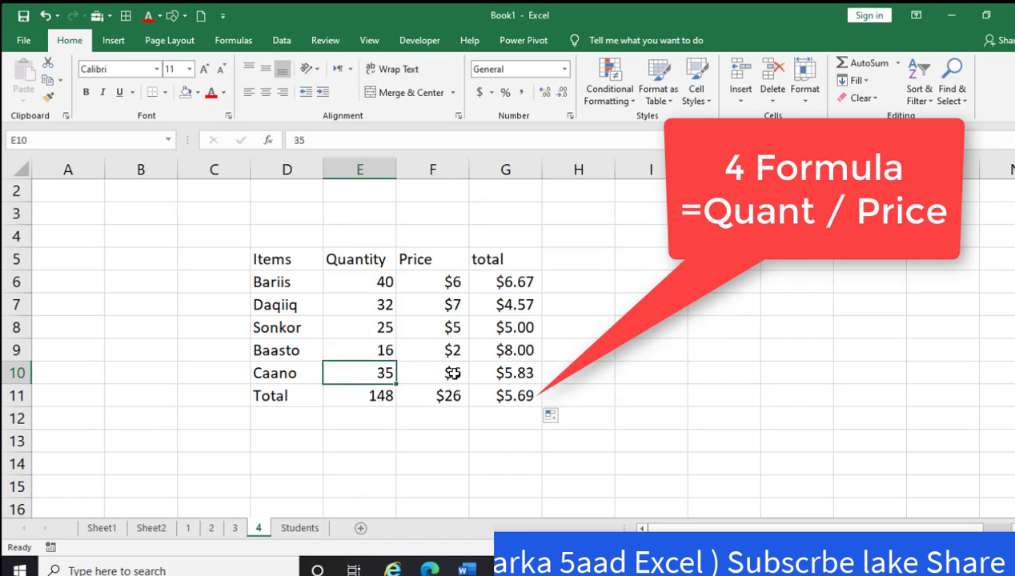
pyautogui.click(450, 370)
pyautogui.click(505, 376)
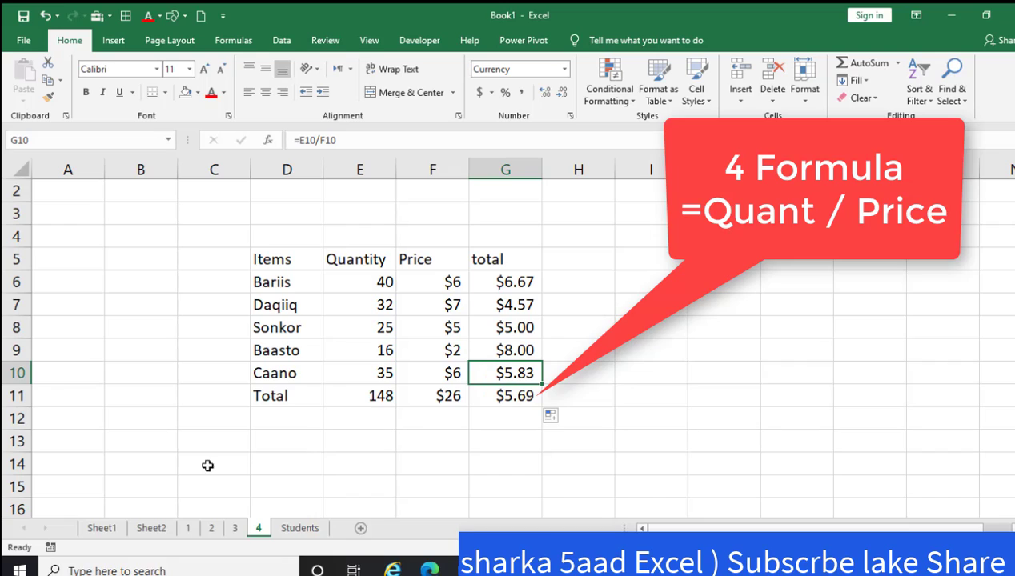
# - Return to sheet 1 and inspect the SUM formula giving the Quantity total of 48
pyautogui.click(190, 530)
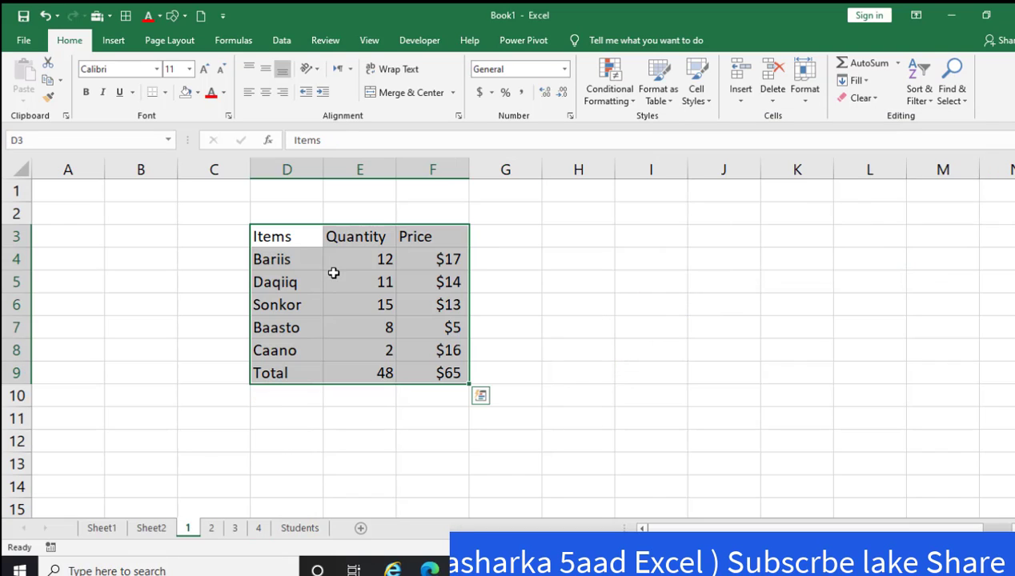
pyautogui.click(372, 415)
pyautogui.click(370, 374)
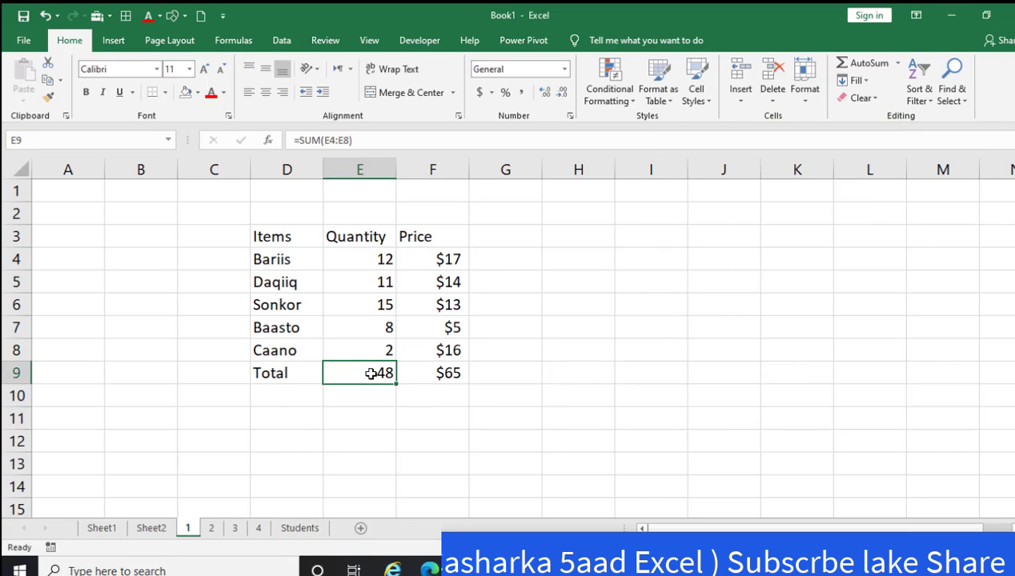
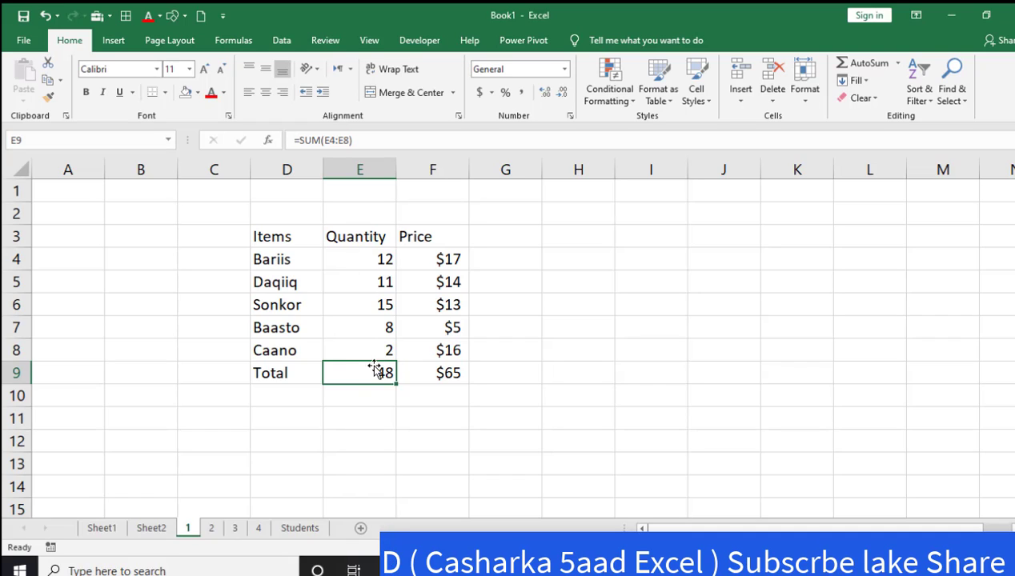
# - On sheet 2, inspect the quantity in E6, the price in F6 and the total formula in G6
pyautogui.click(210, 528)
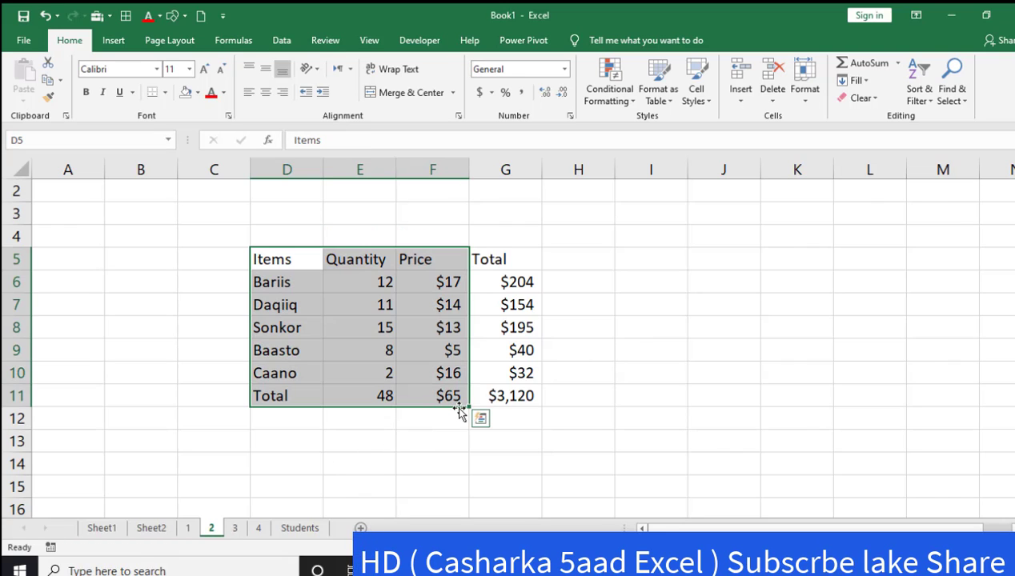
pyautogui.click(382, 281)
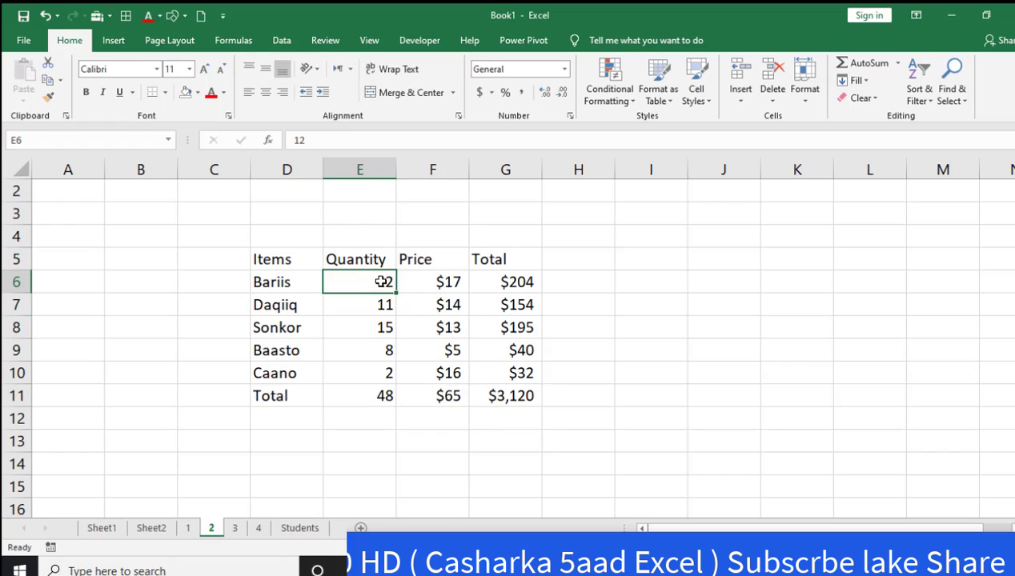
pyautogui.click(446, 281)
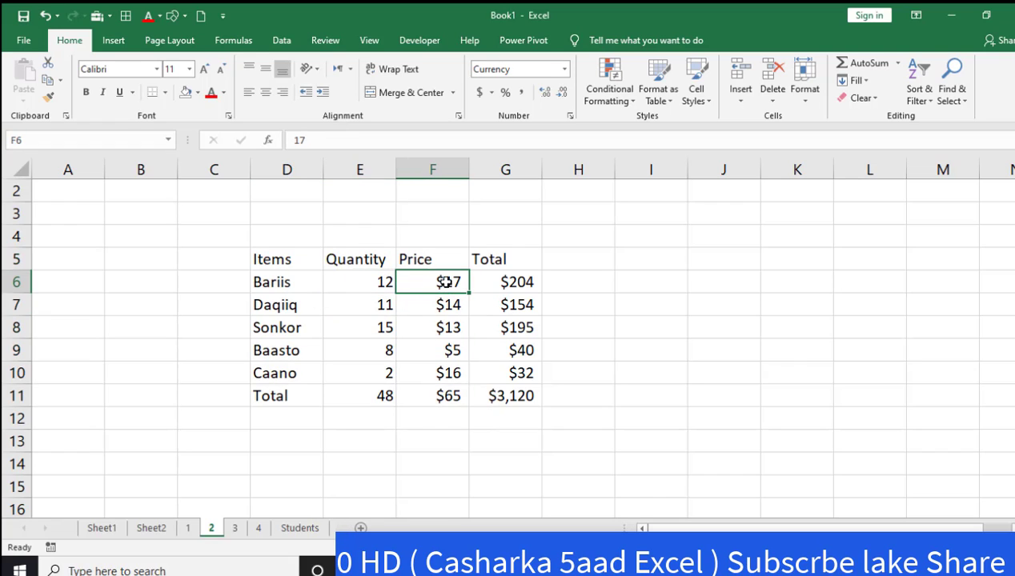
pyautogui.click(519, 281)
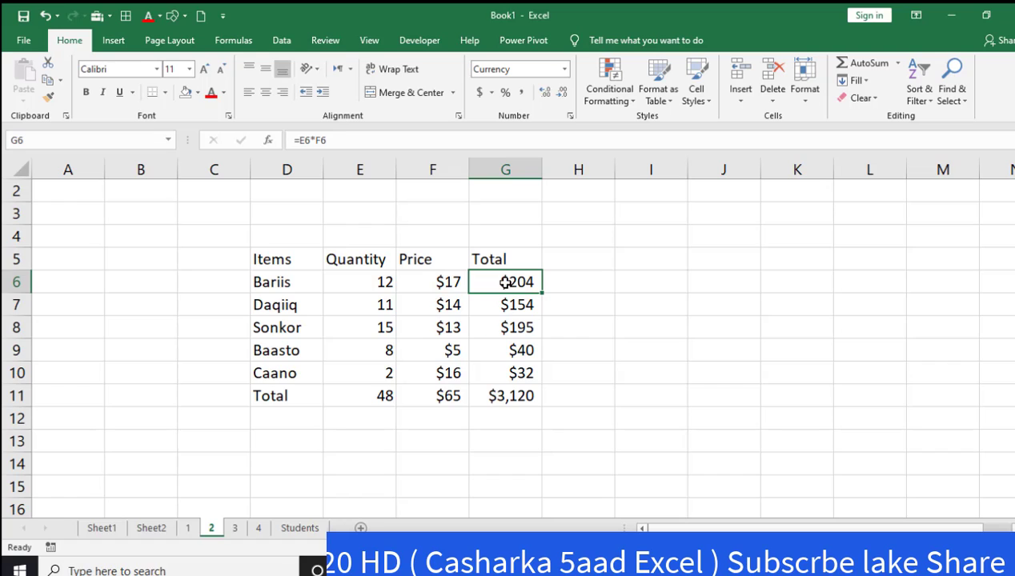
# - Check sheet 3's quantity and price in row 10, view sheet 4, then go to the empty Students sheet
pyautogui.click(236, 530)
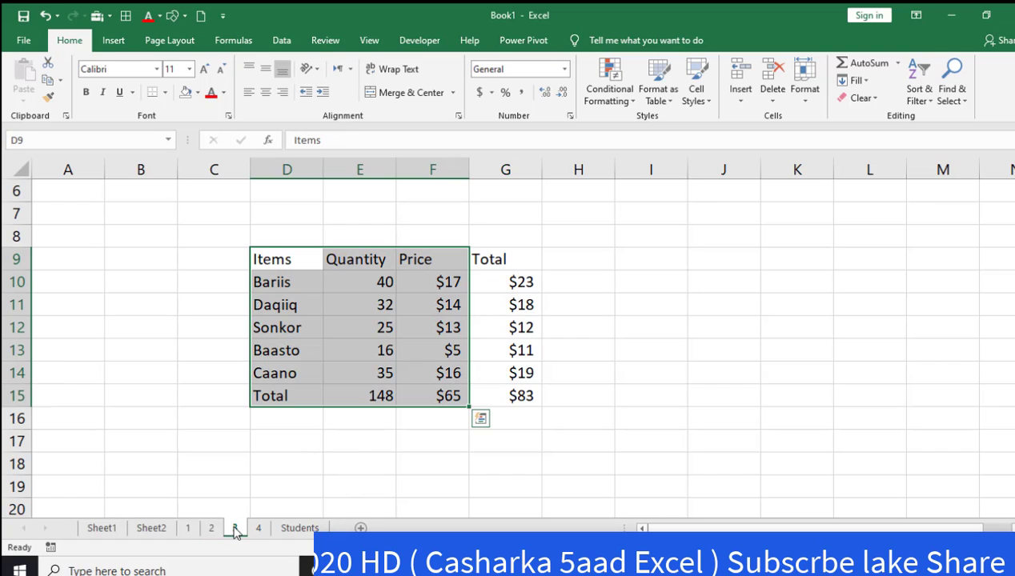
pyautogui.click(372, 292)
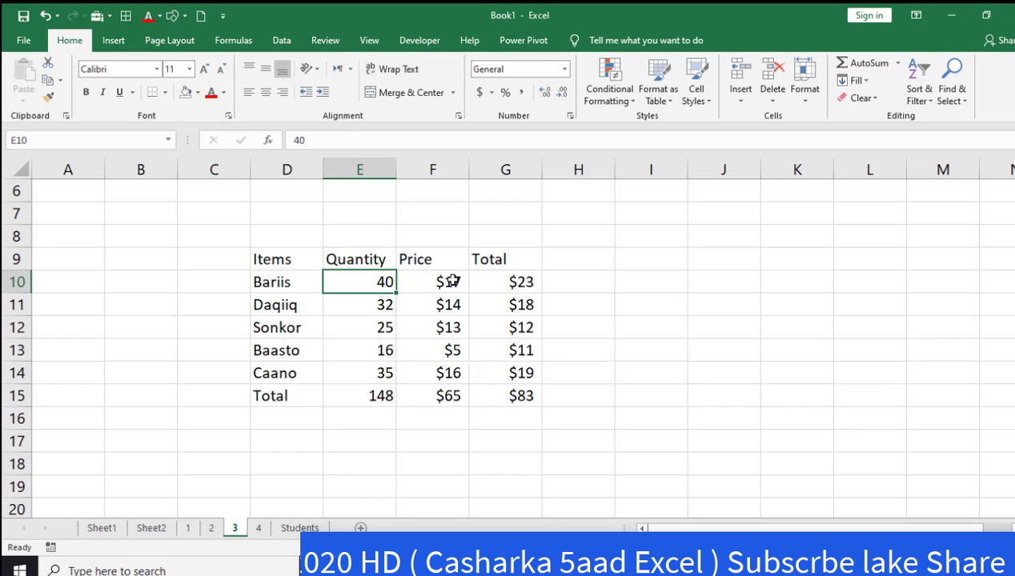
pyautogui.click(451, 284)
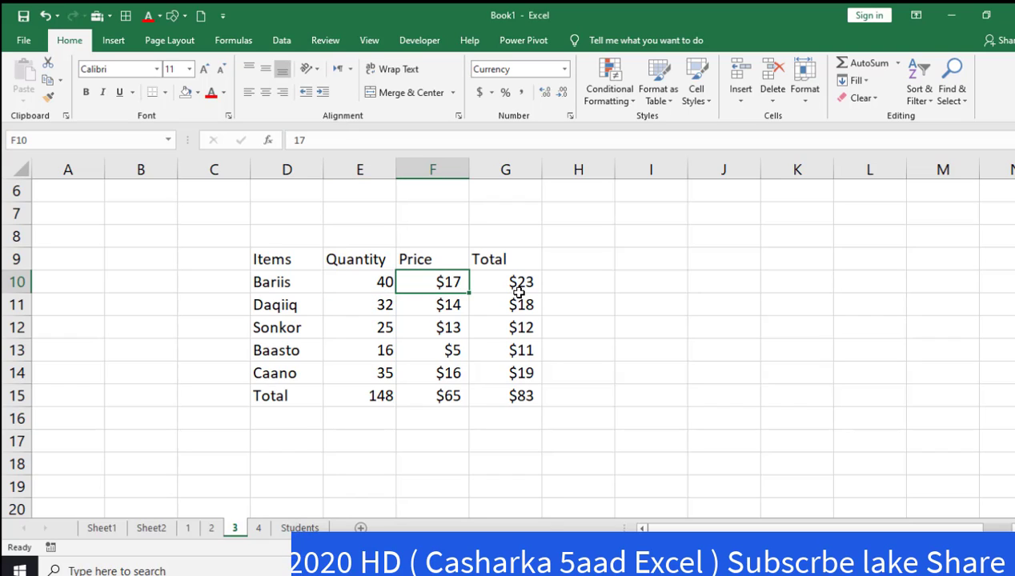
pyautogui.click(262, 527)
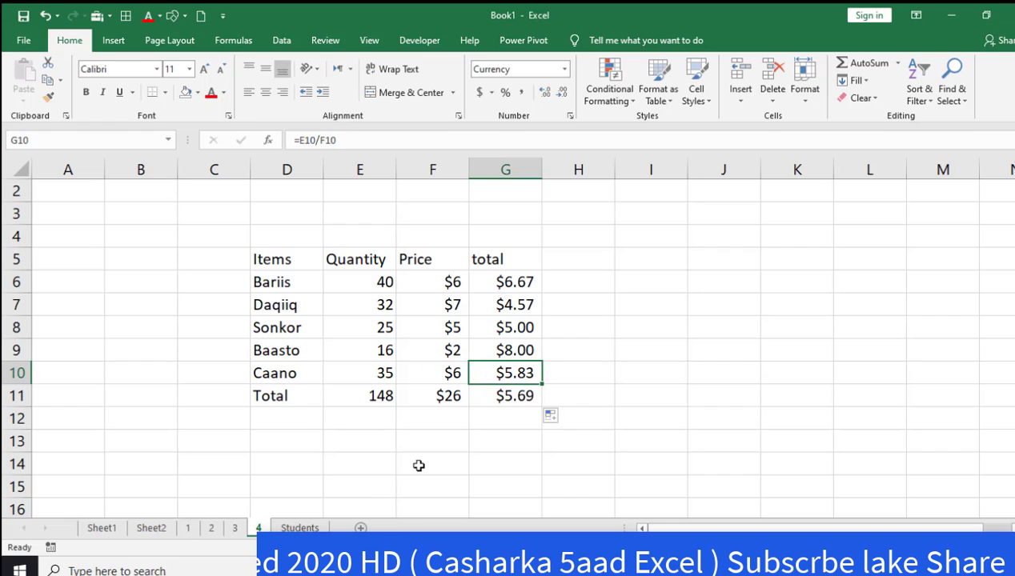
pyautogui.click(307, 528)
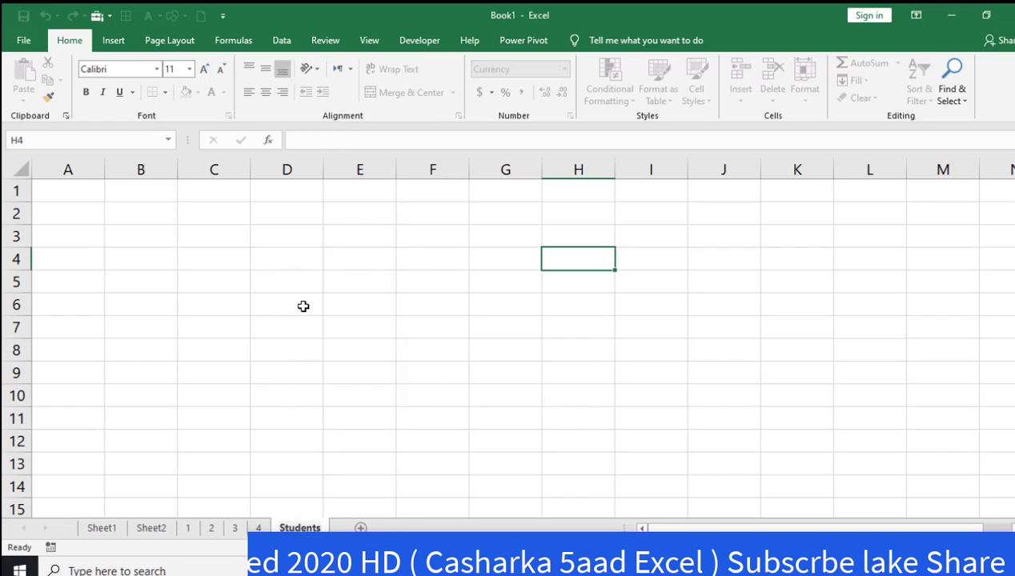
# - Enter the headers Name, Maths, Biology and Arabic in D4 through G4
pyautogui.doubleClick(282, 257)
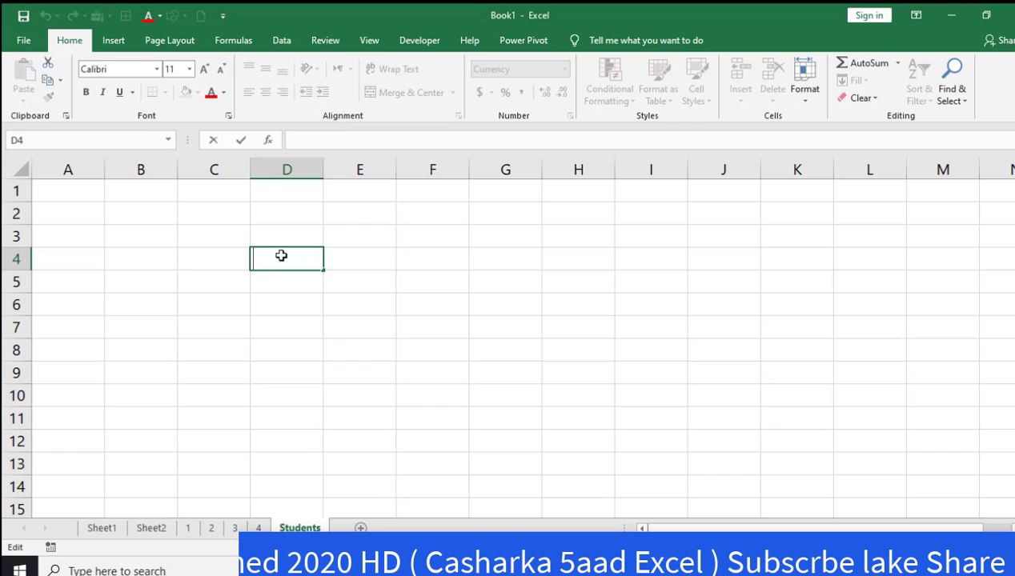
pyautogui.write('Nam')
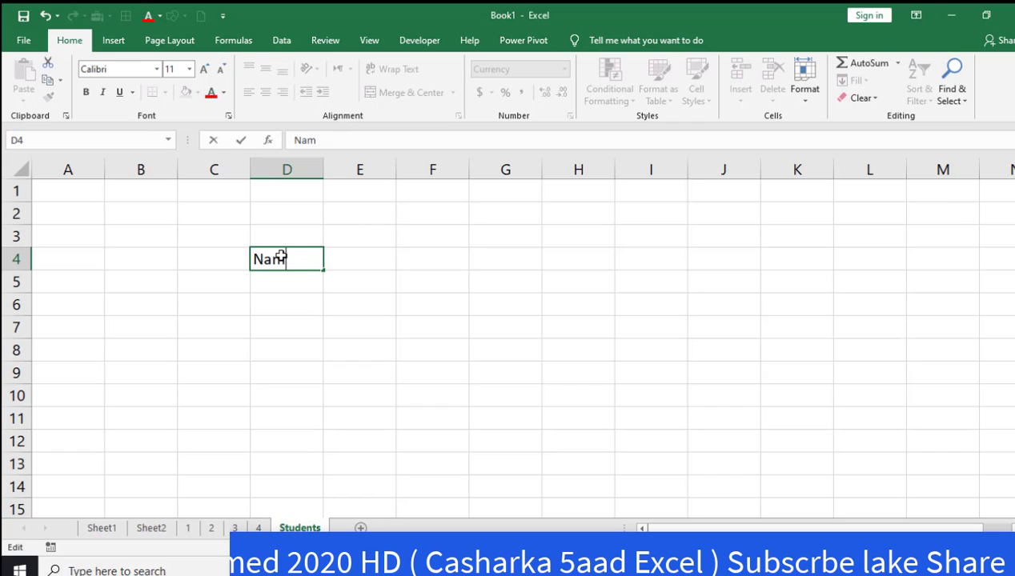
pyautogui.write('e')
pyautogui.click(335, 256)
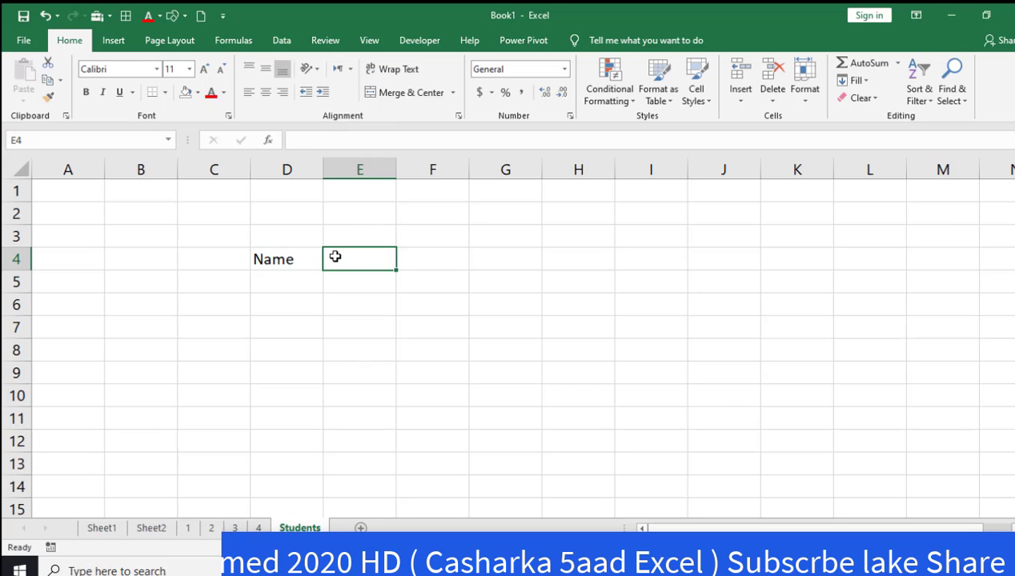
pyautogui.write('Ma')
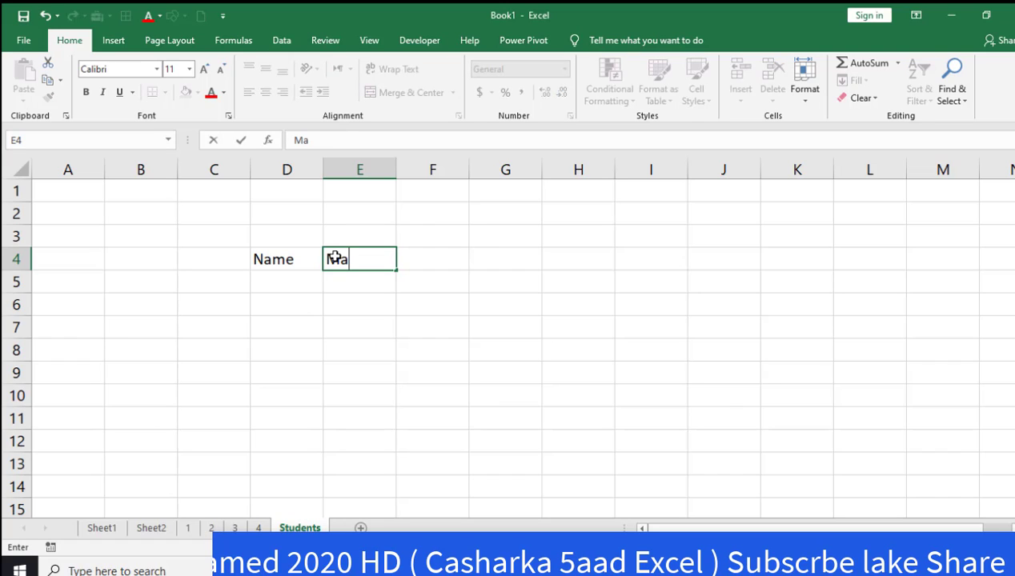
pyautogui.write('ths')
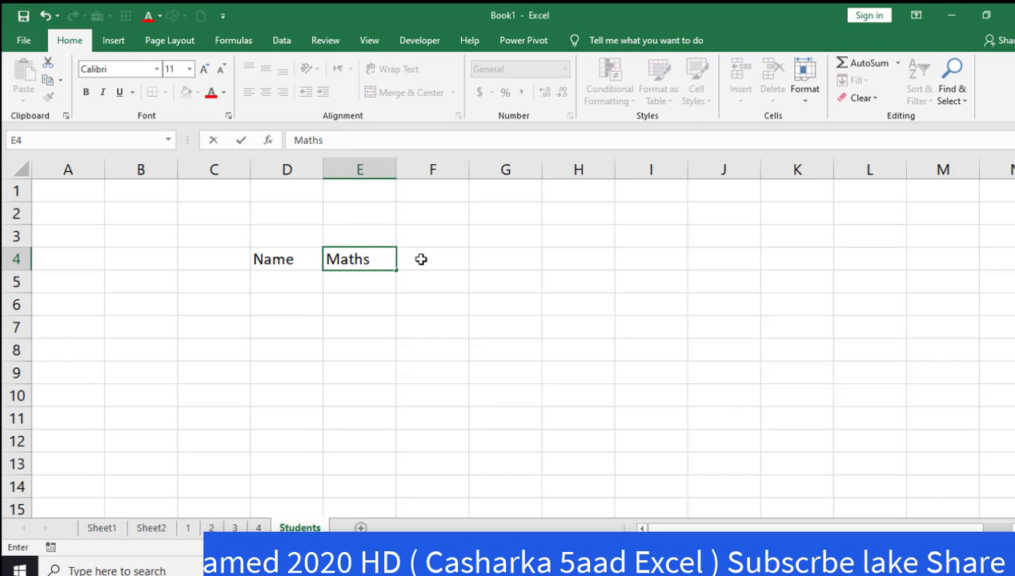
pyautogui.click(420, 259)
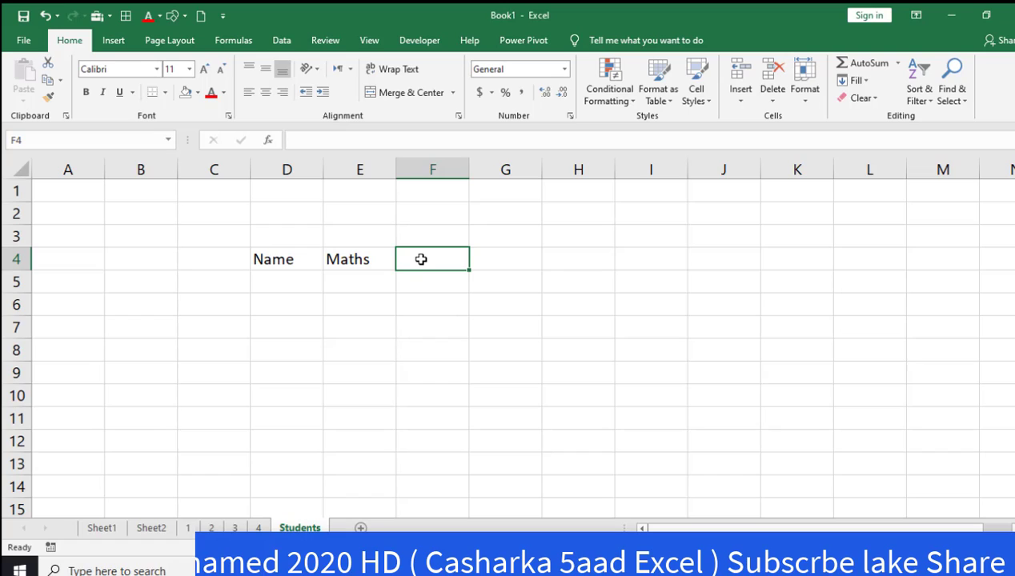
pyautogui.write('Bio')
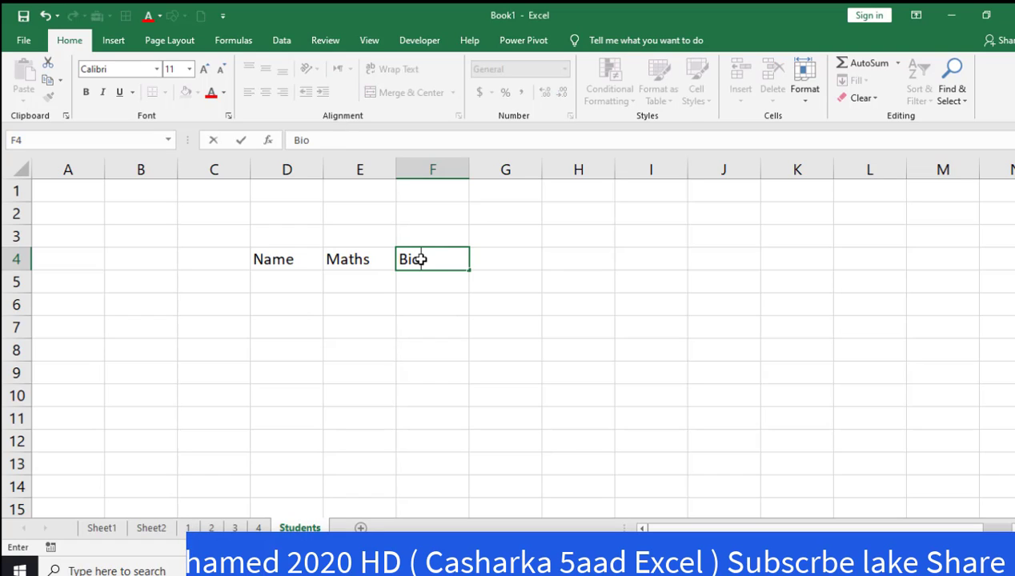
pyautogui.write('logy')
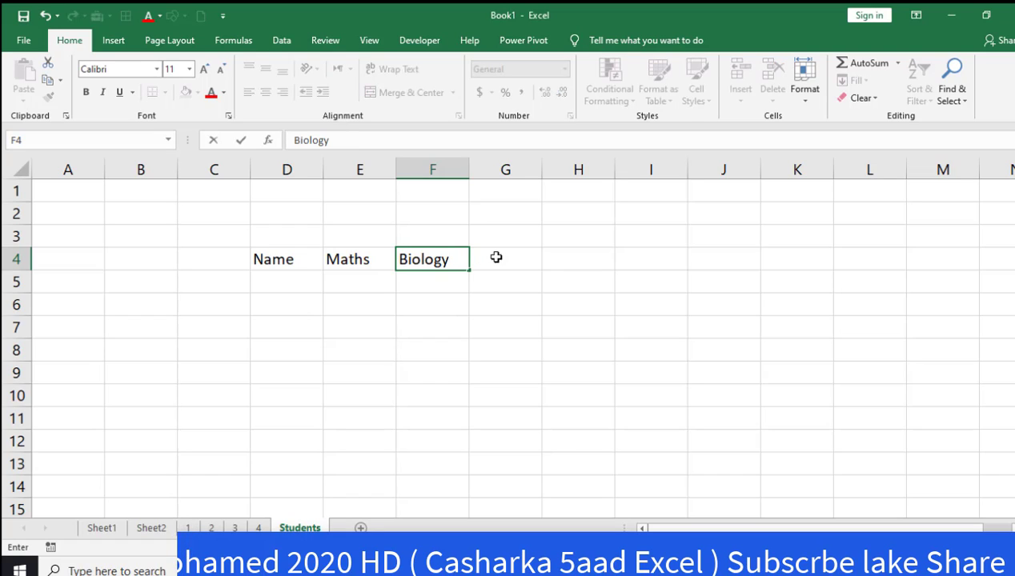
pyautogui.click(497, 256)
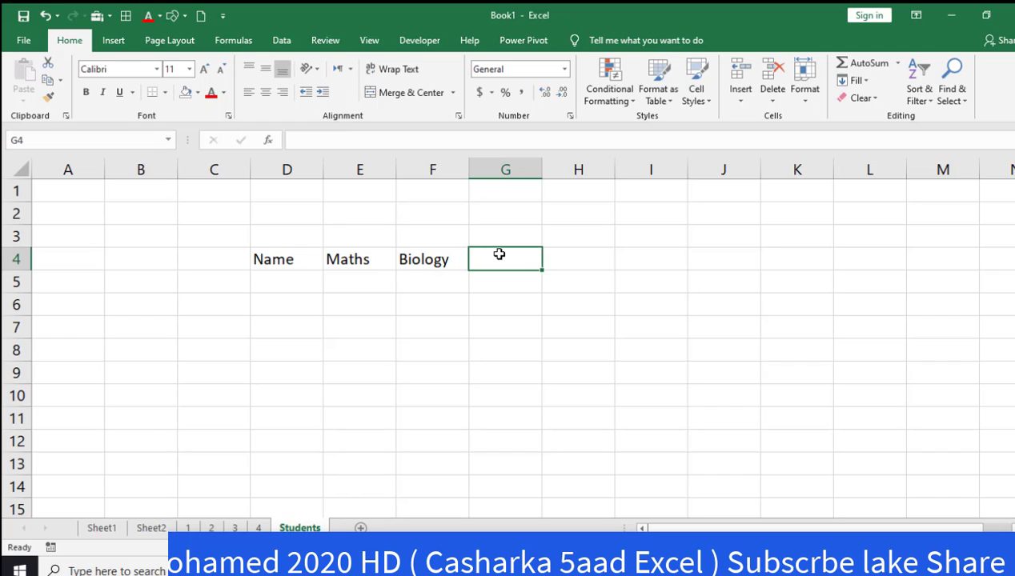
pyautogui.write('Ar')
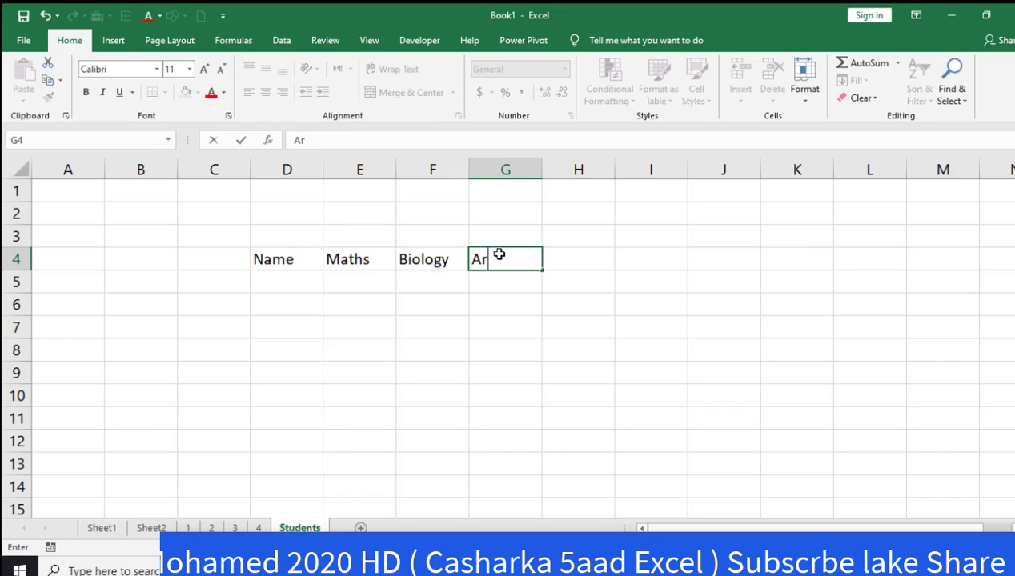
pyautogui.write('abic')
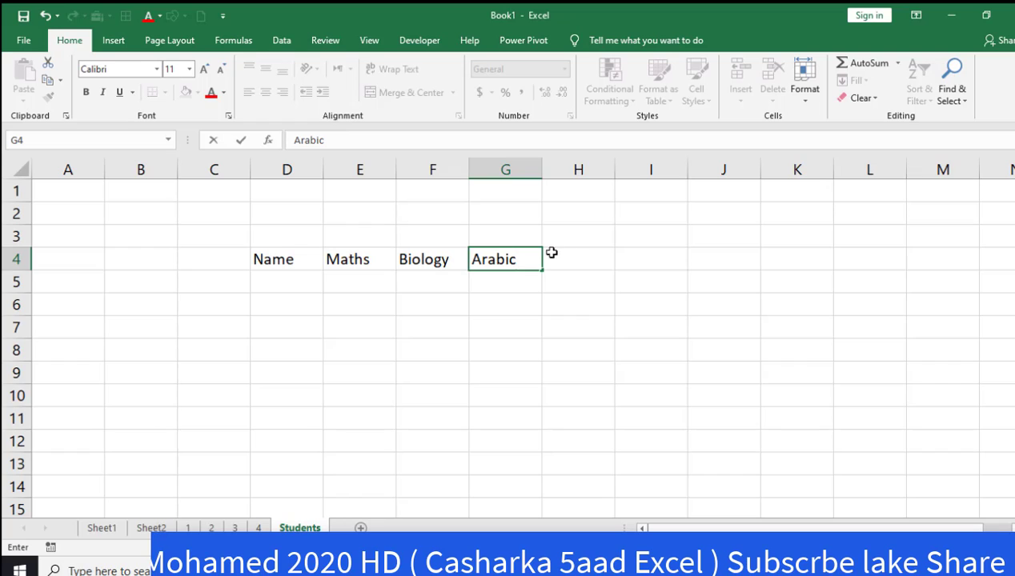
# - Add the headers English, Total and Average in H4 through J4
pyautogui.click(575, 256)
pyautogui.write('W')
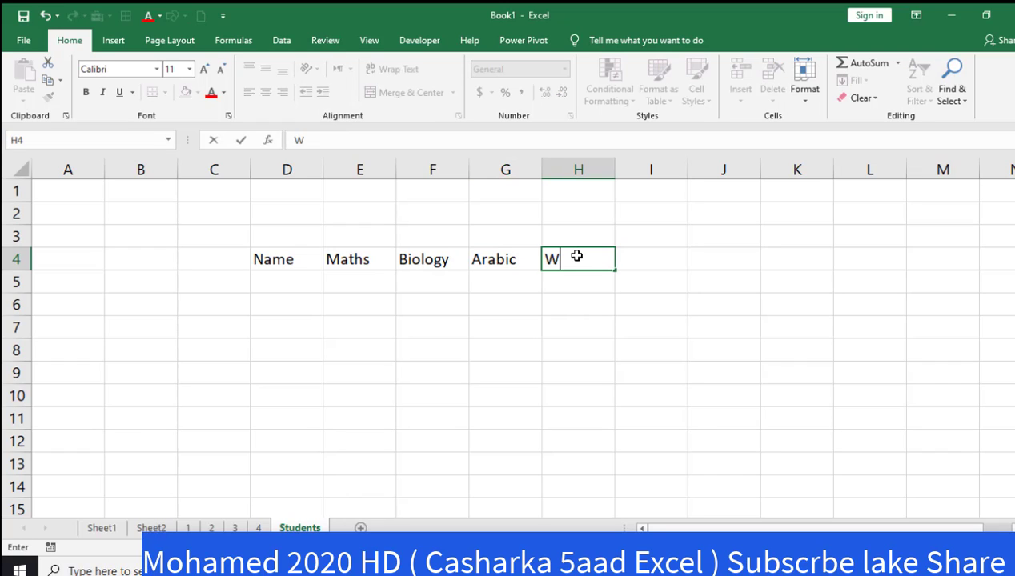
pyautogui.press('BackSpace')
pyautogui.write('En')
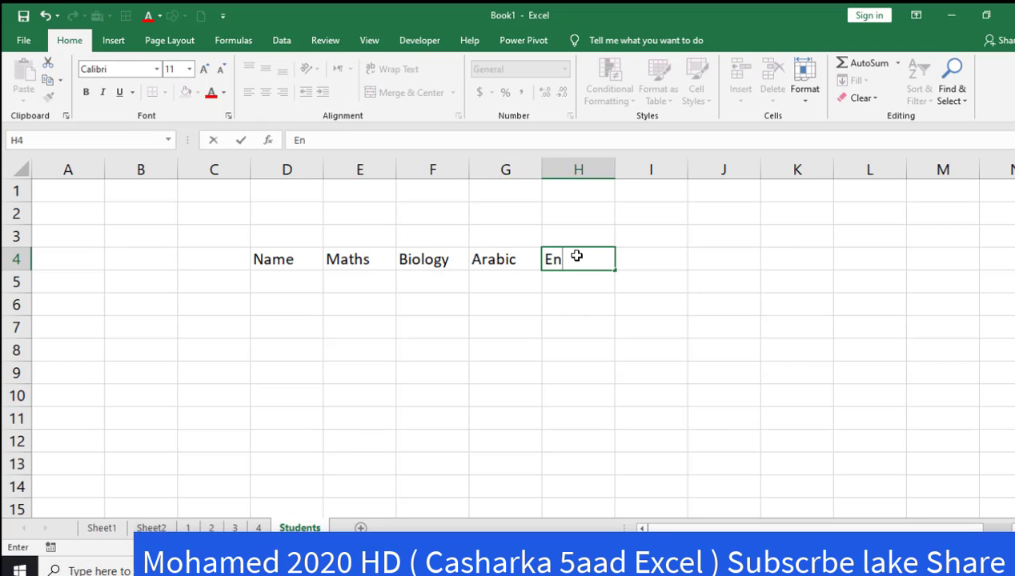
pyautogui.write('glish')
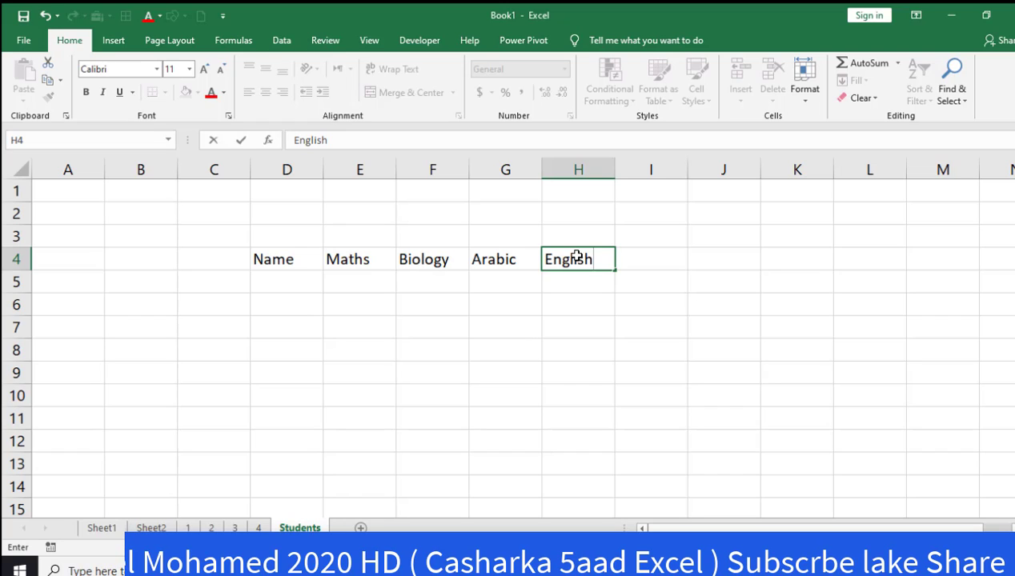
pyautogui.click(656, 253)
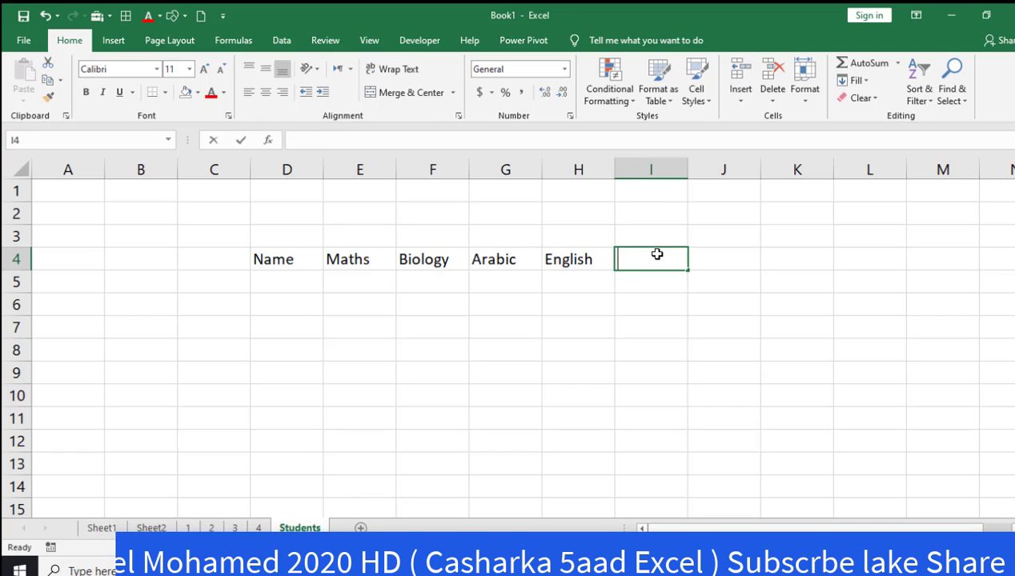
pyautogui.write('Total')
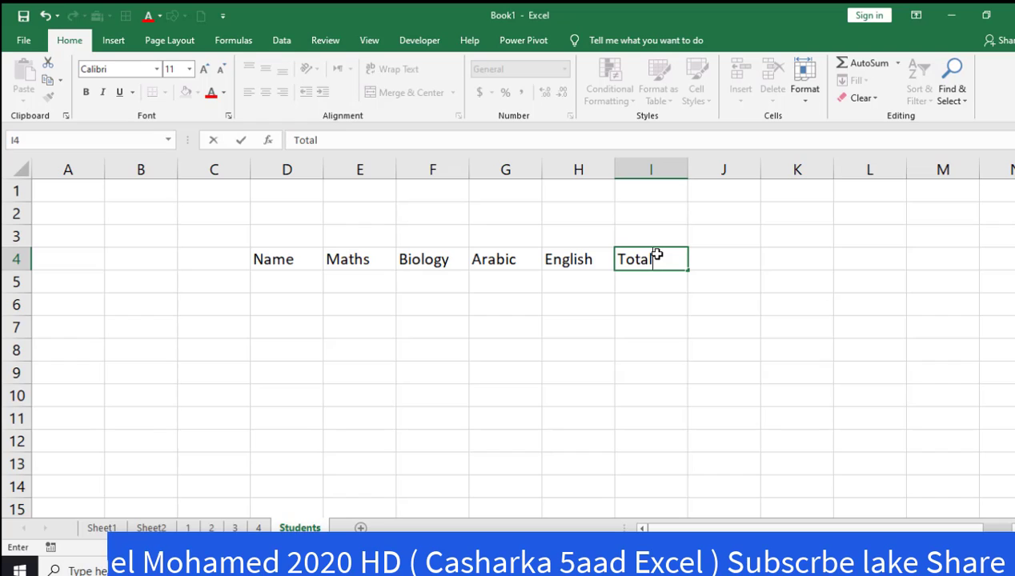
pyautogui.click(732, 253)
pyautogui.write('A')
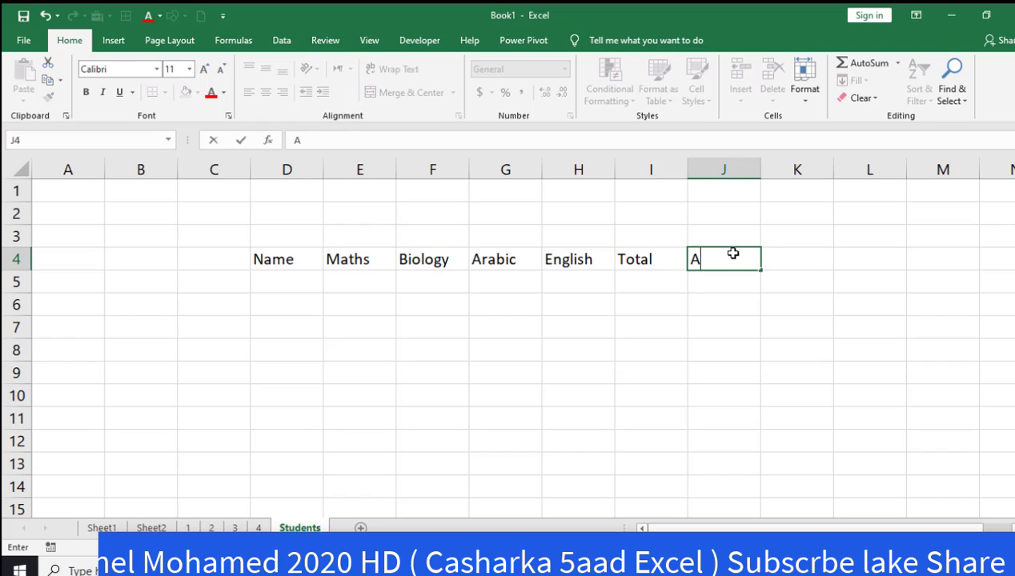
pyautogui.write('verage')
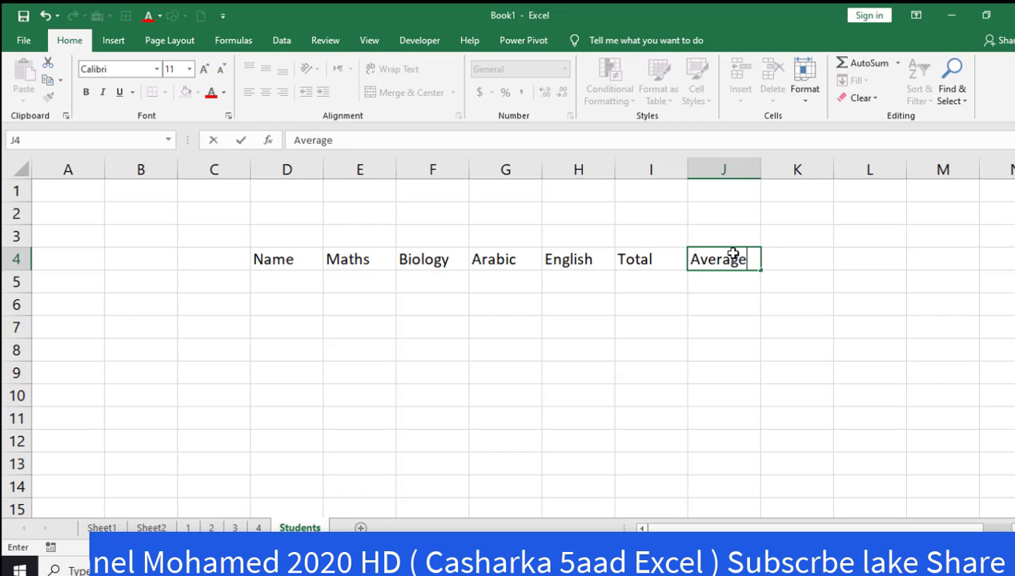
# - Type the first two student names into D5 and D6, fixing a typo
pyautogui.click(299, 282)
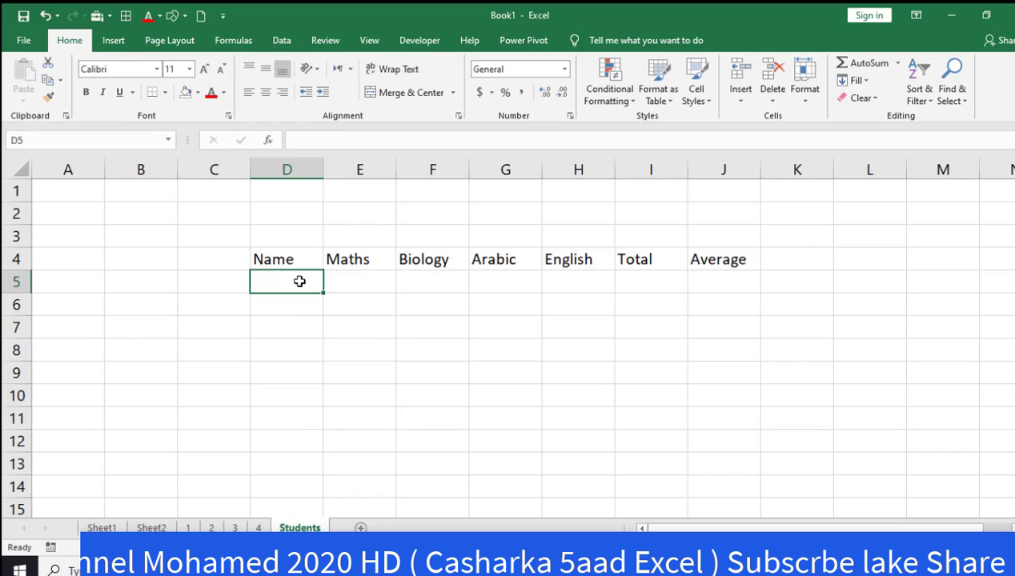
pyautogui.write('Ali')
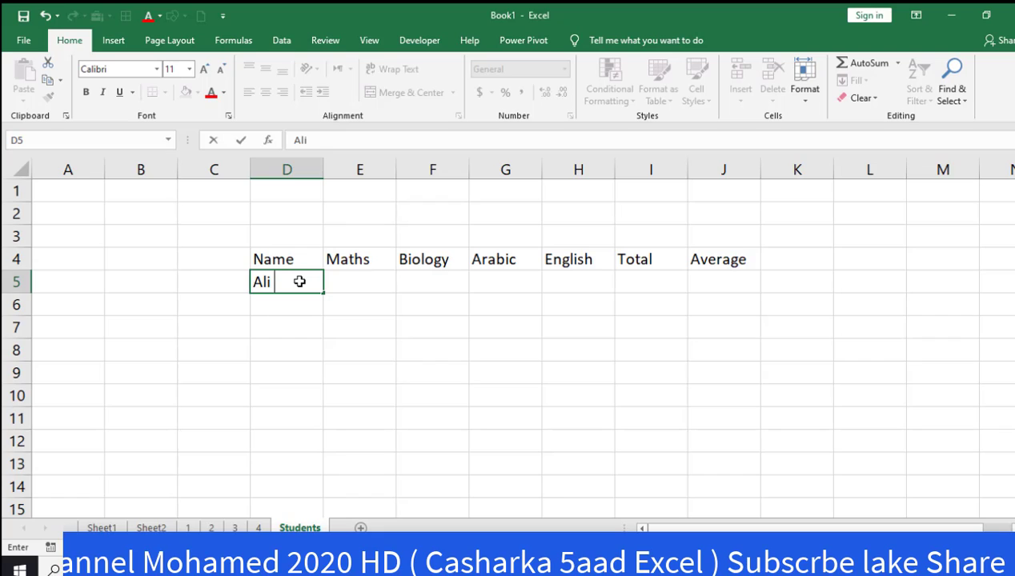
pyautogui.write(' Hassam')
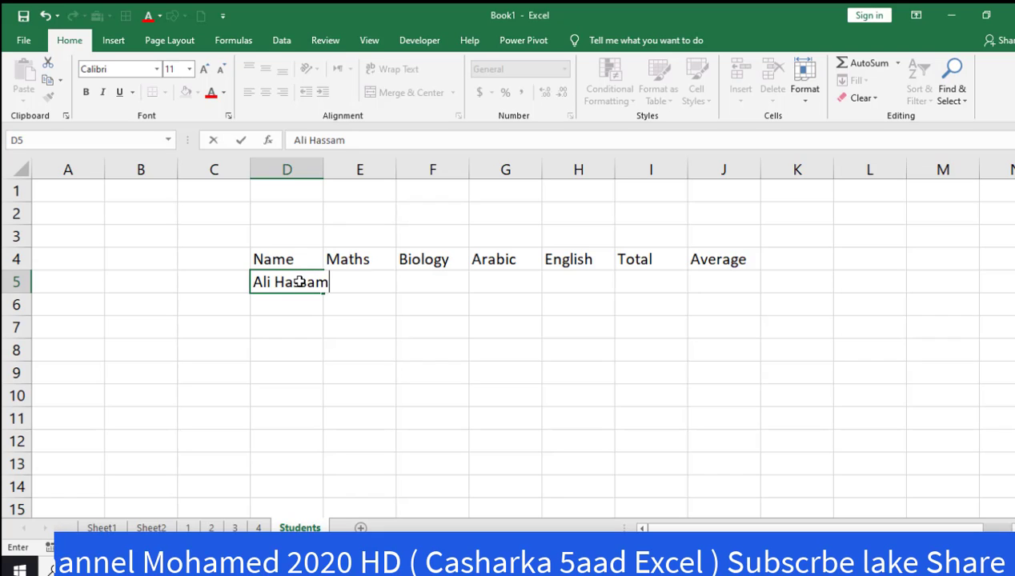
pyautogui.press('BackSpace')
pyautogui.write('n')
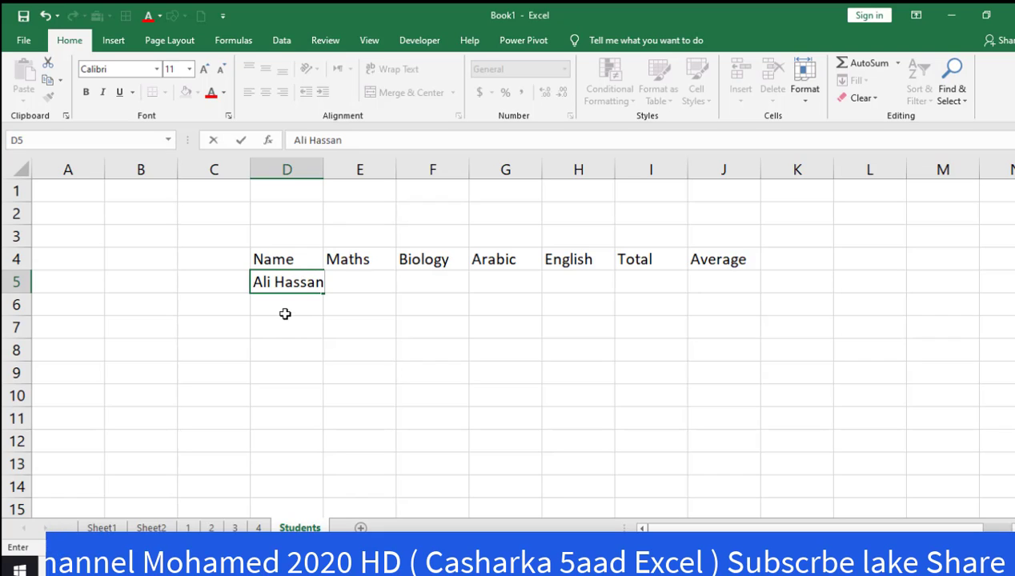
pyautogui.click(284, 301)
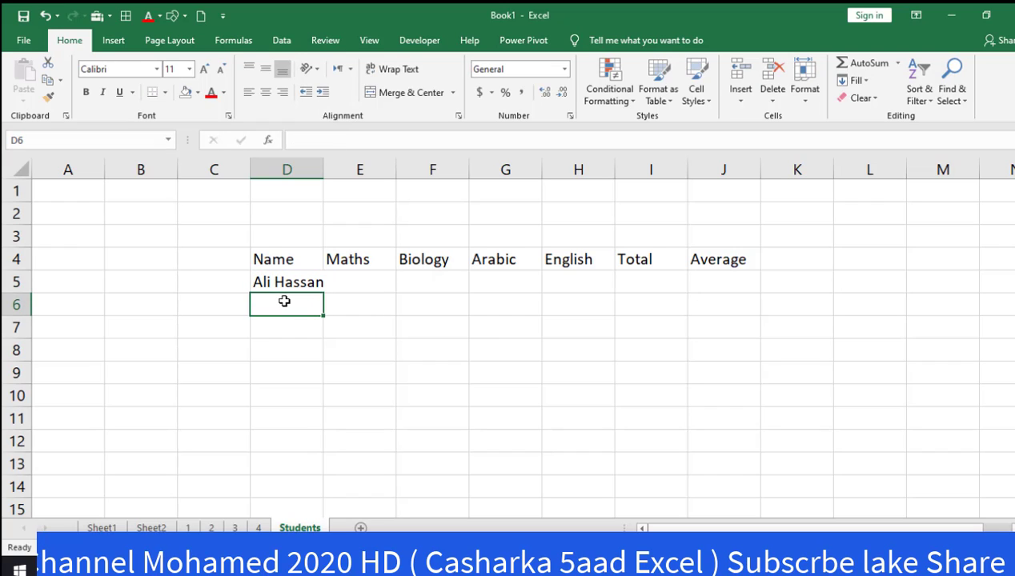
pyautogui.write('Abdi')
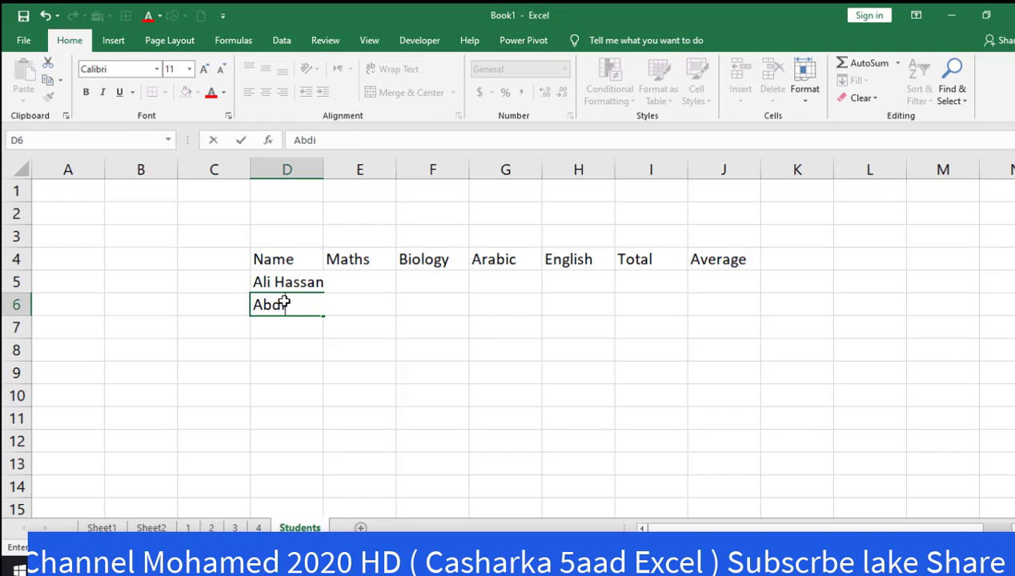
pyautogui.write(' Jamc')
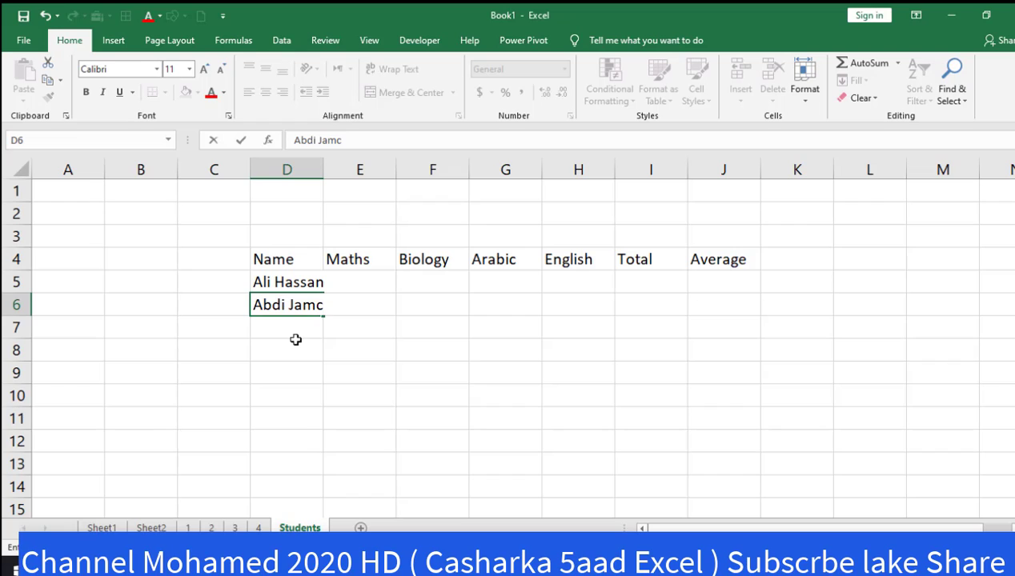
# - Enter the remaining three student names in D7 through D9, correcting the last one
pyautogui.click(292, 330)
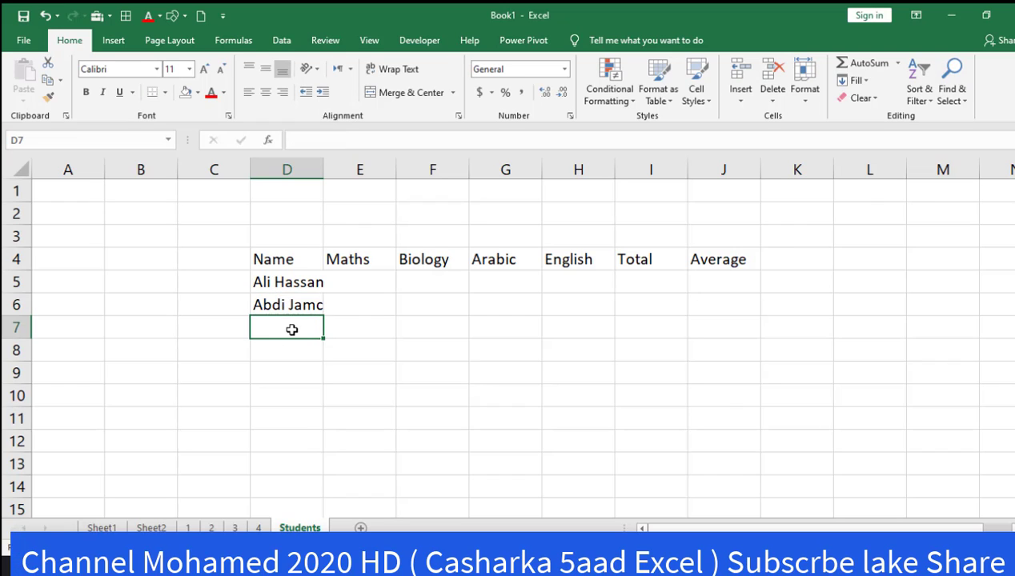
pyautogui.write('A')
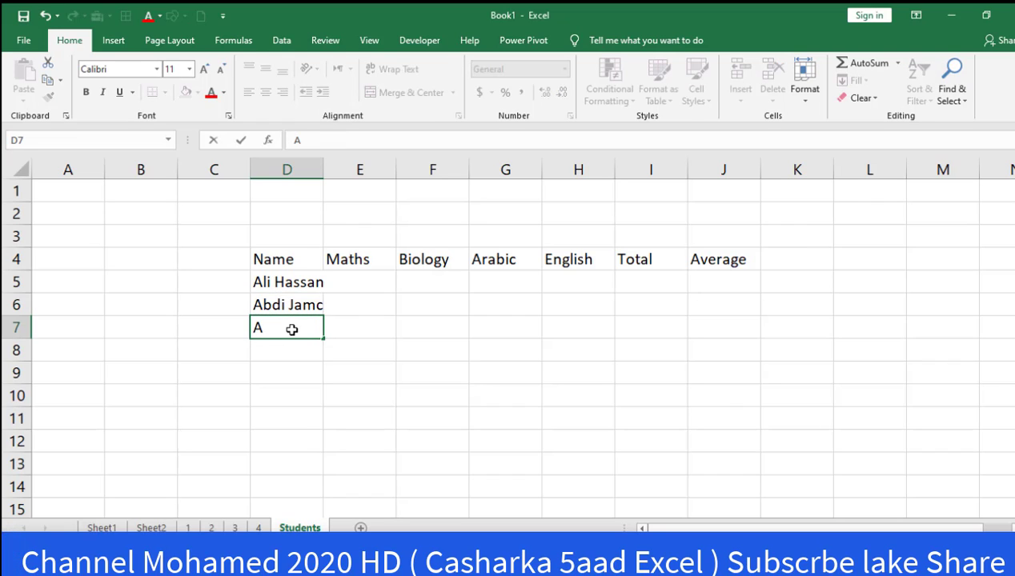
pyautogui.write('isha fa')
pyautogui.write('rah')
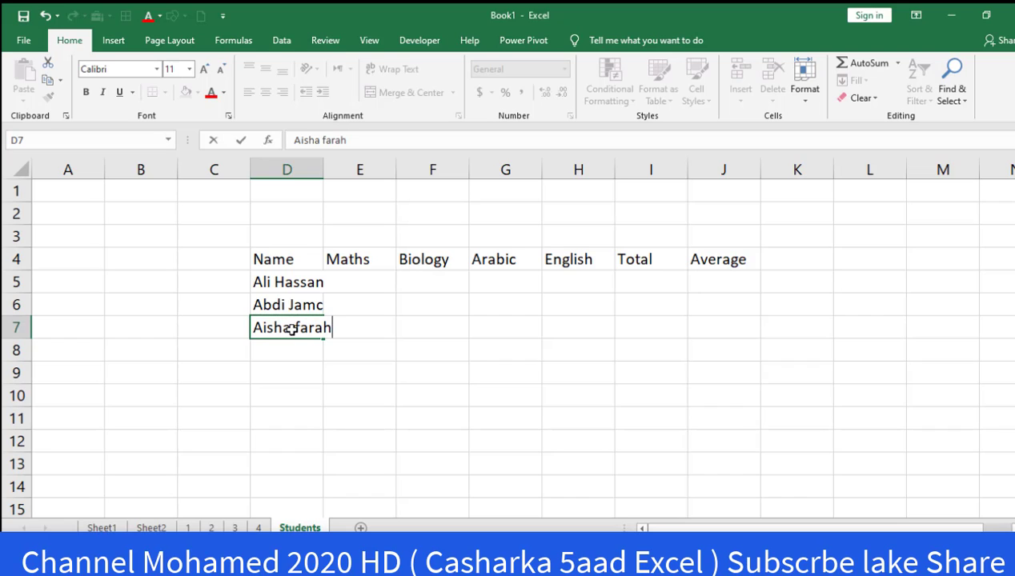
pyautogui.click(284, 353)
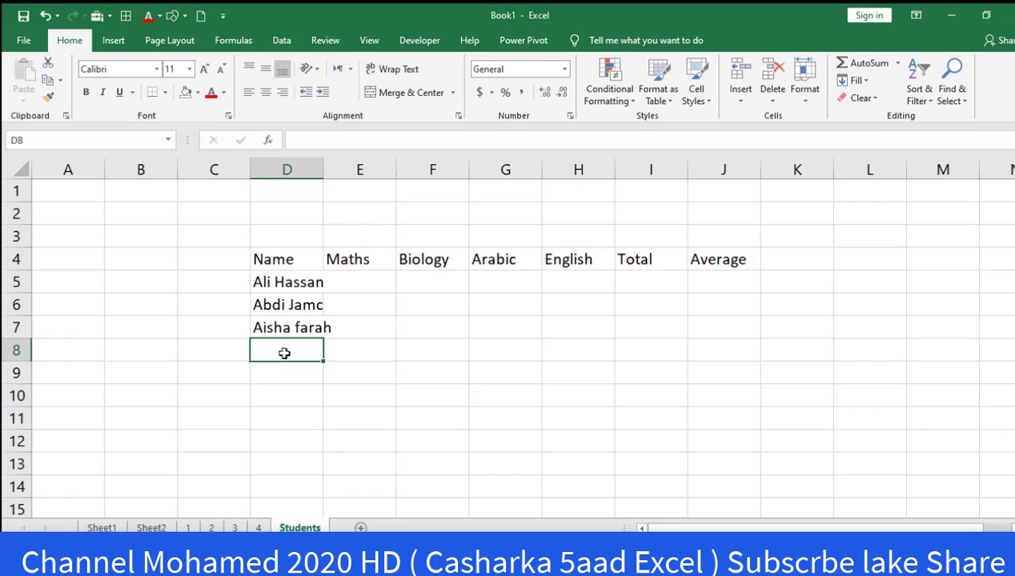
pyautogui.write('Hassa')
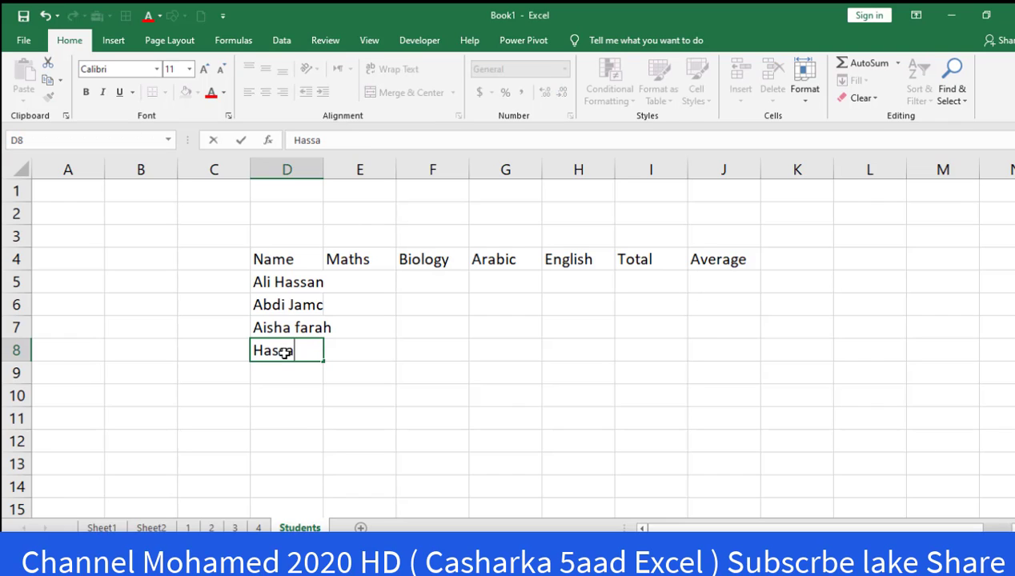
pyautogui.write('n Omar')
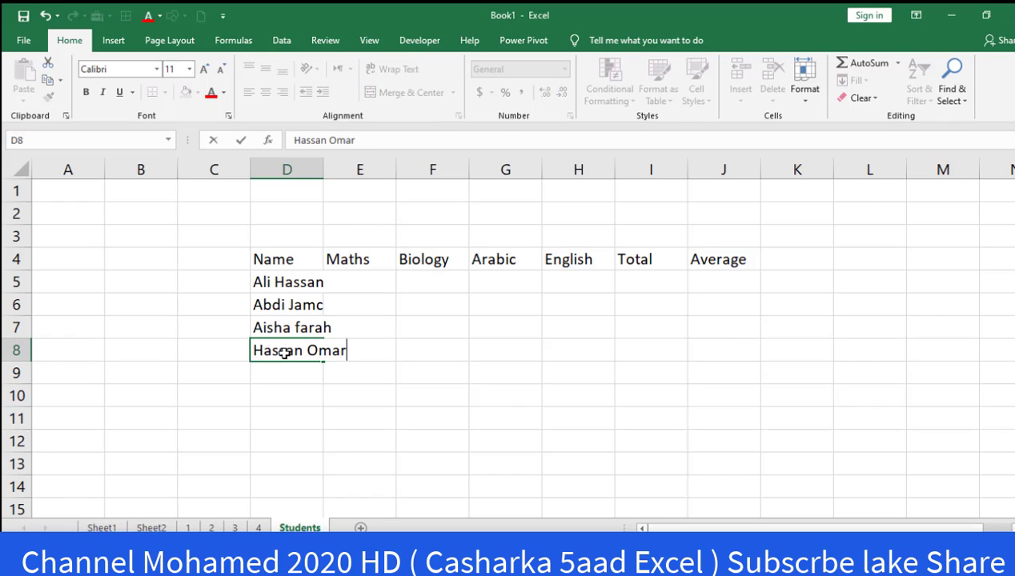
pyautogui.click(283, 367)
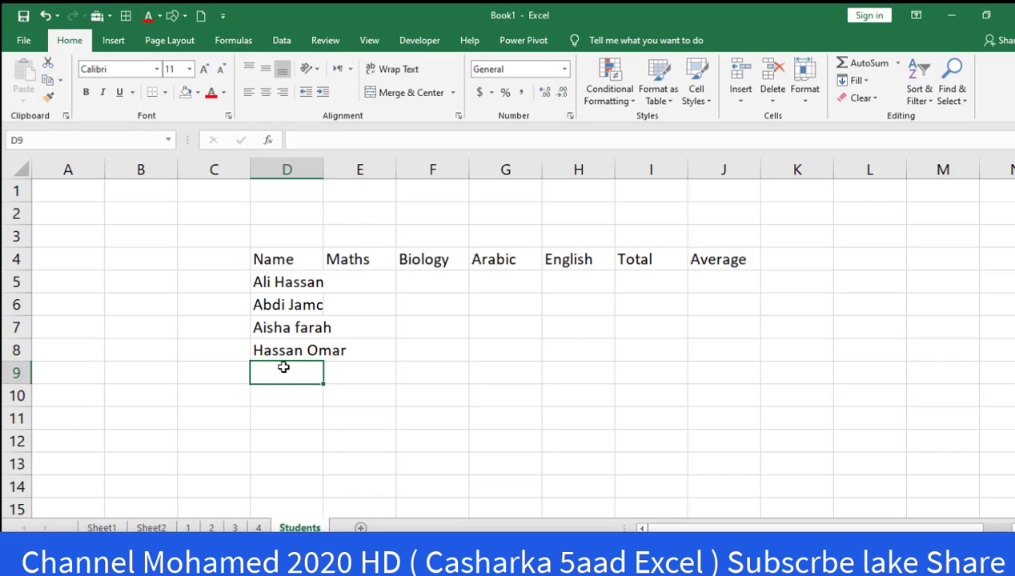
pyautogui.write('Or')
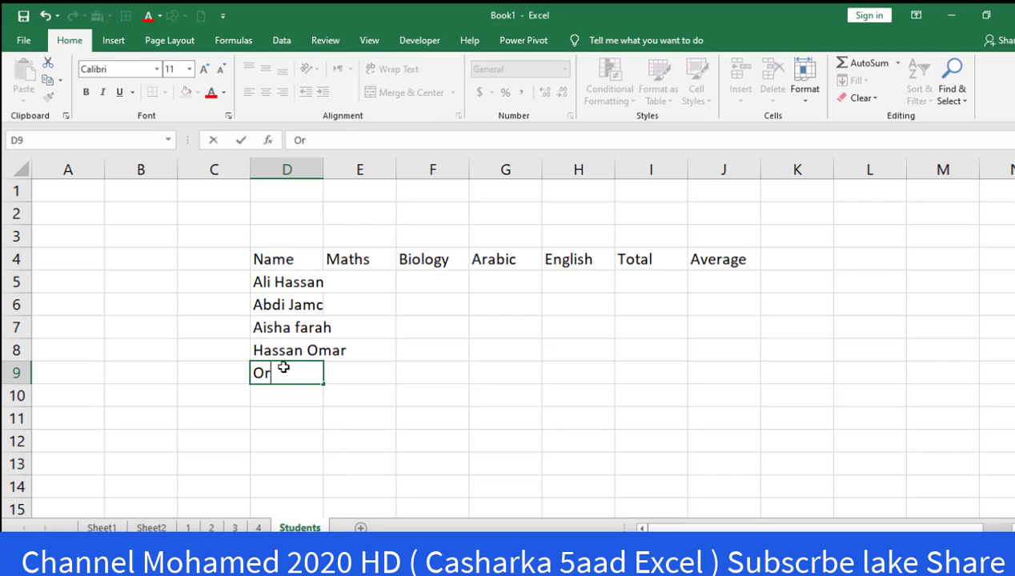
pyautogui.write('am')
pyautogui.press('BackSpace')
pyautogui.write('m')
pyautogui.write('mar O')
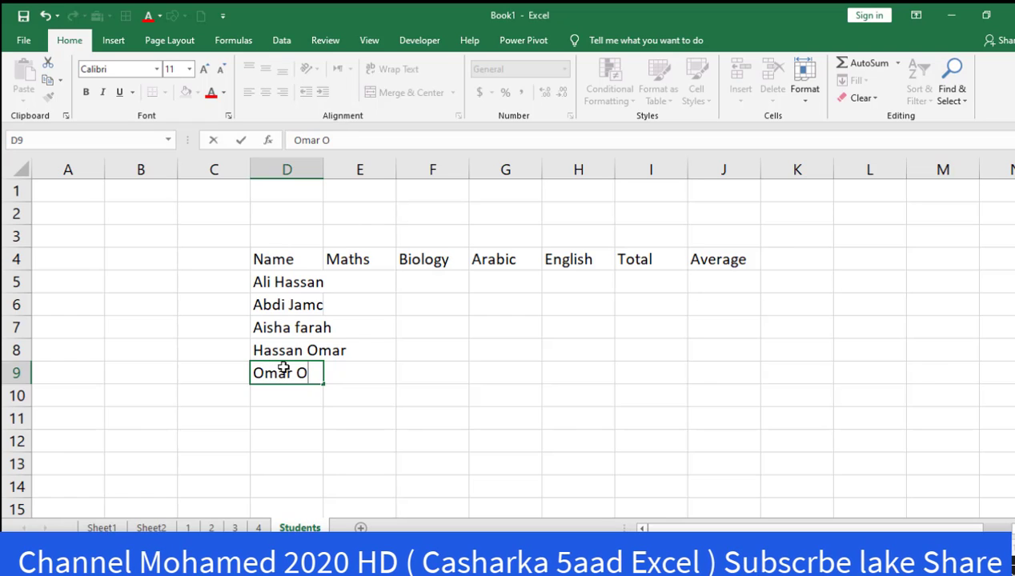
pyautogui.write('sam')
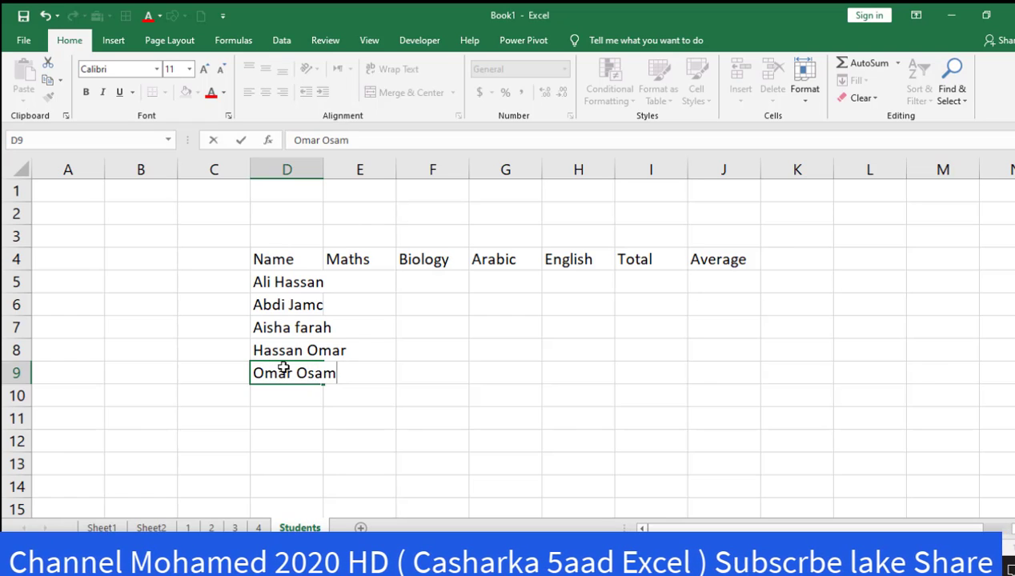
pyautogui.press('BackSpace')
pyautogui.press('BackSpace')
pyautogui.write('man')
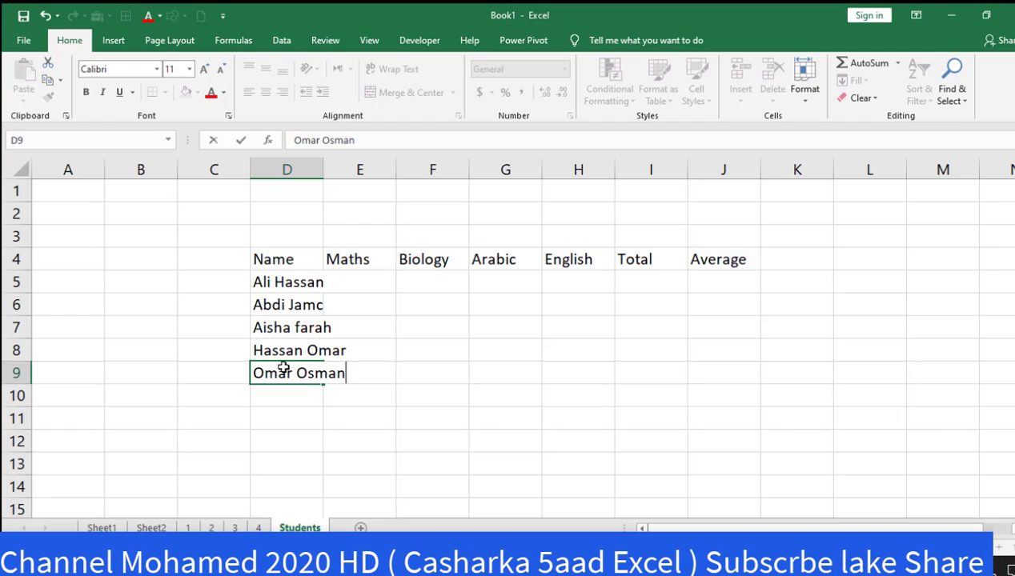
# - Widen the Name column and enter Maths scores 60, 40 and 66 in E5:E7
pyautogui.click(317, 170)
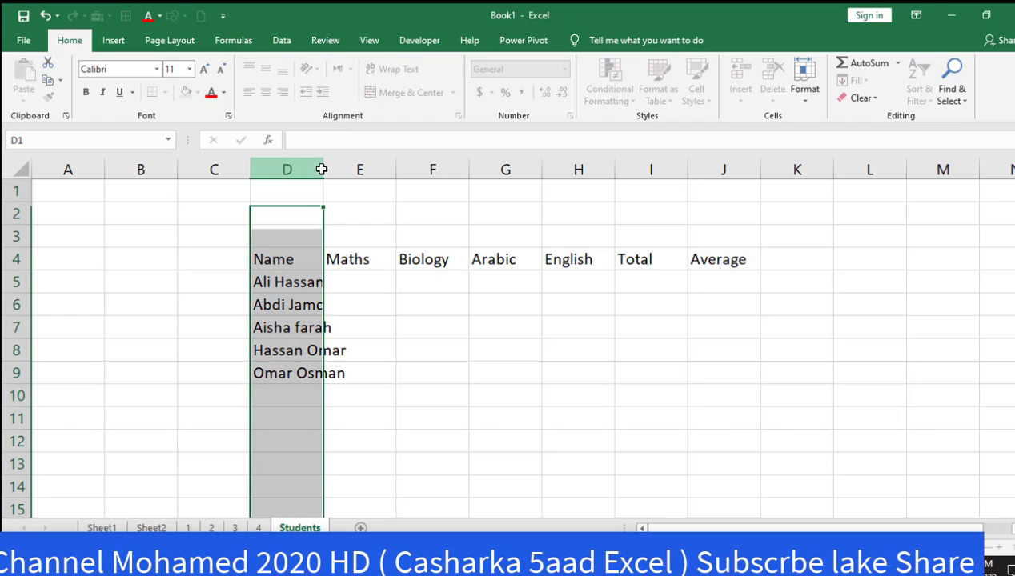
pyautogui.moveTo(321, 166); pyautogui.dragTo(342, 166)
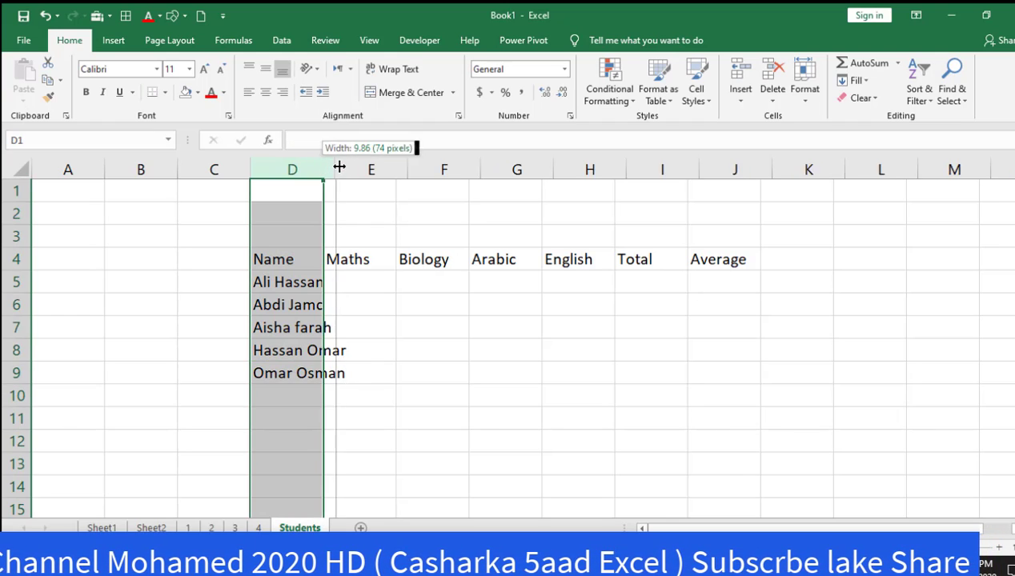
pyautogui.click(372, 282)
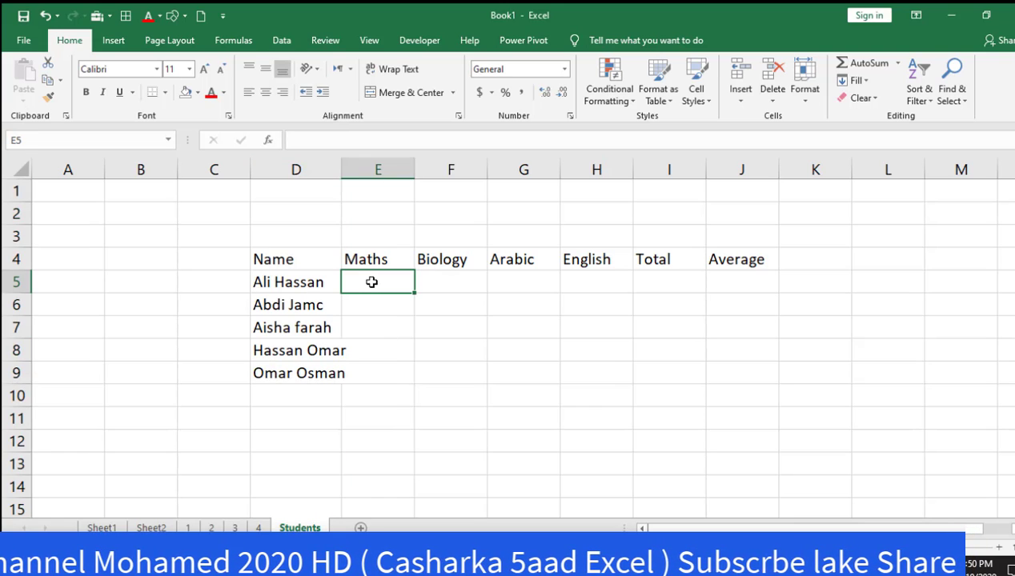
pyautogui.write('60')
pyautogui.press('Return')
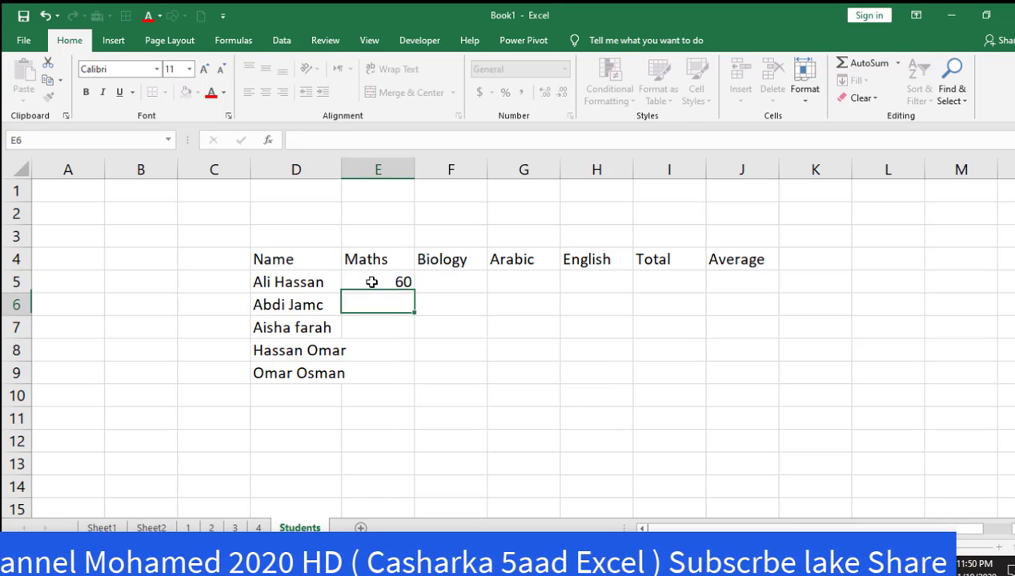
pyautogui.write('40')
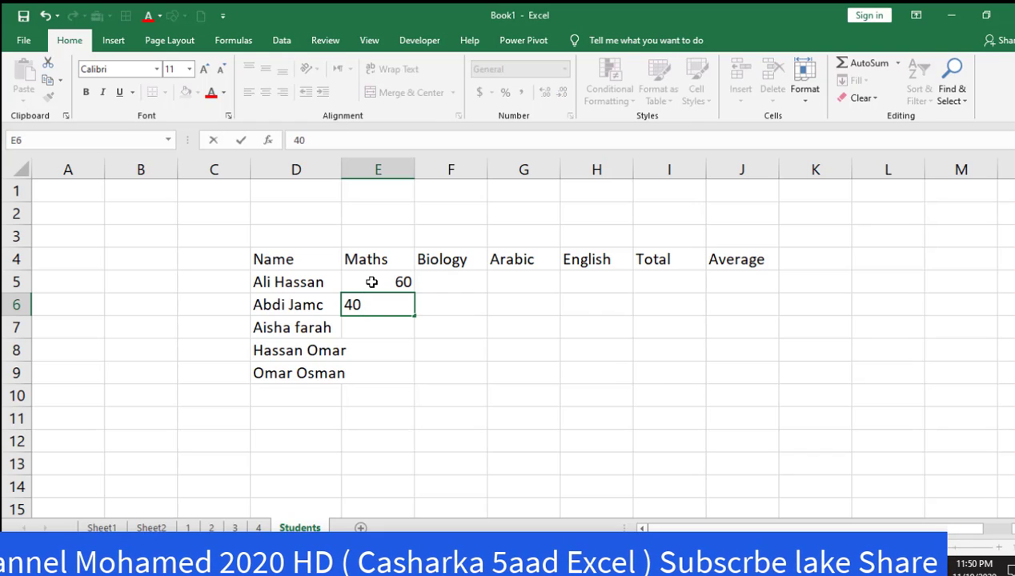
pyautogui.press('Return')
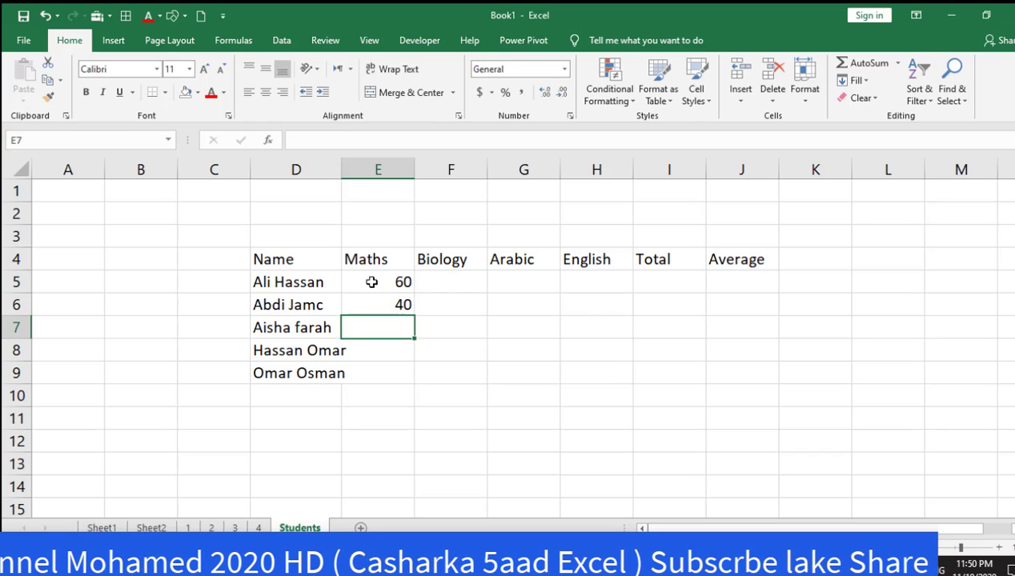
pyautogui.write('66')
pyautogui.press('Return')
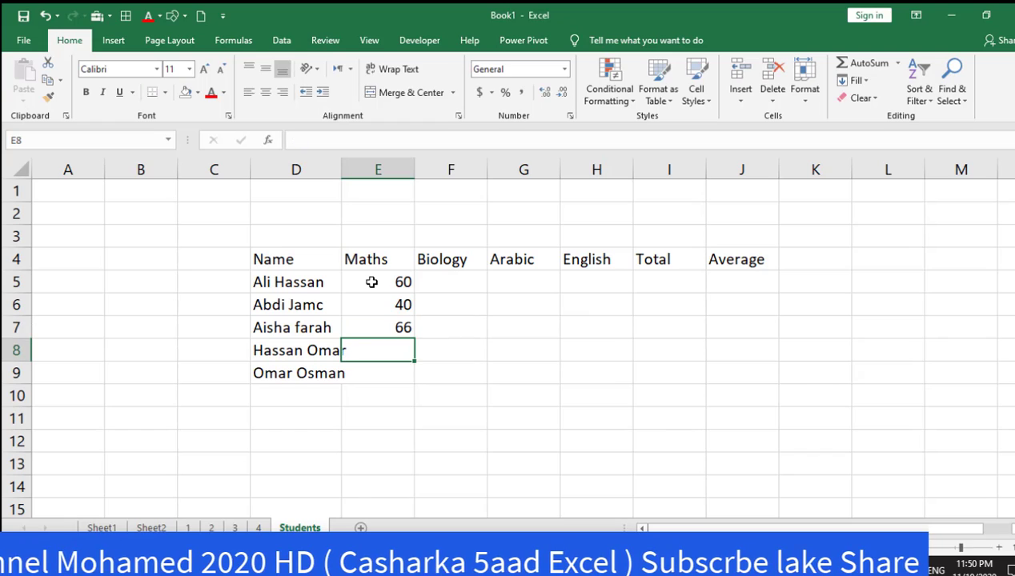
# - Enter the remaining Maths scores, 20 in E8 and 90 in E9
pyautogui.write('20')
pyautogui.press('Tab')
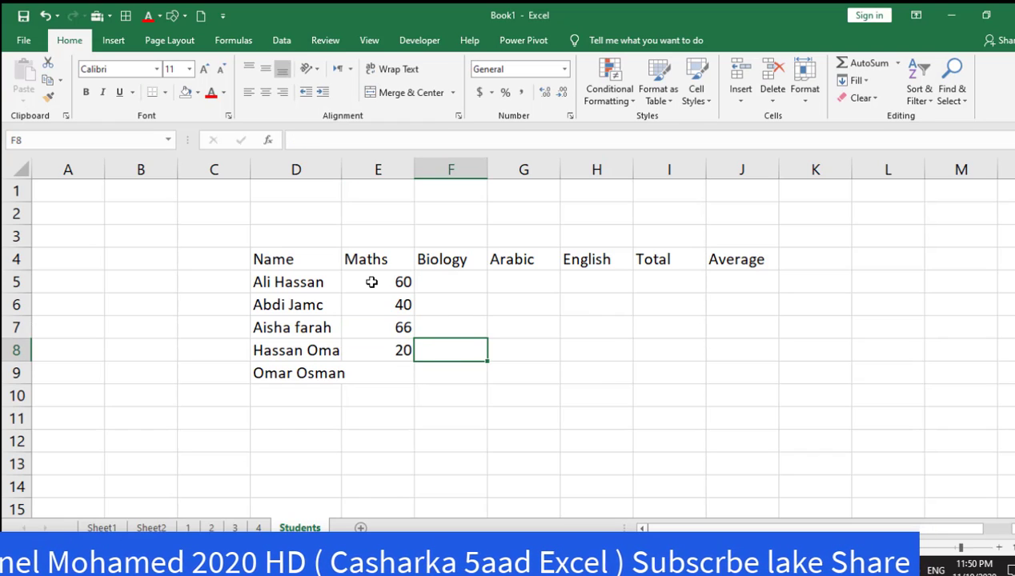
pyautogui.press('Down')
pyautogui.press('Left')
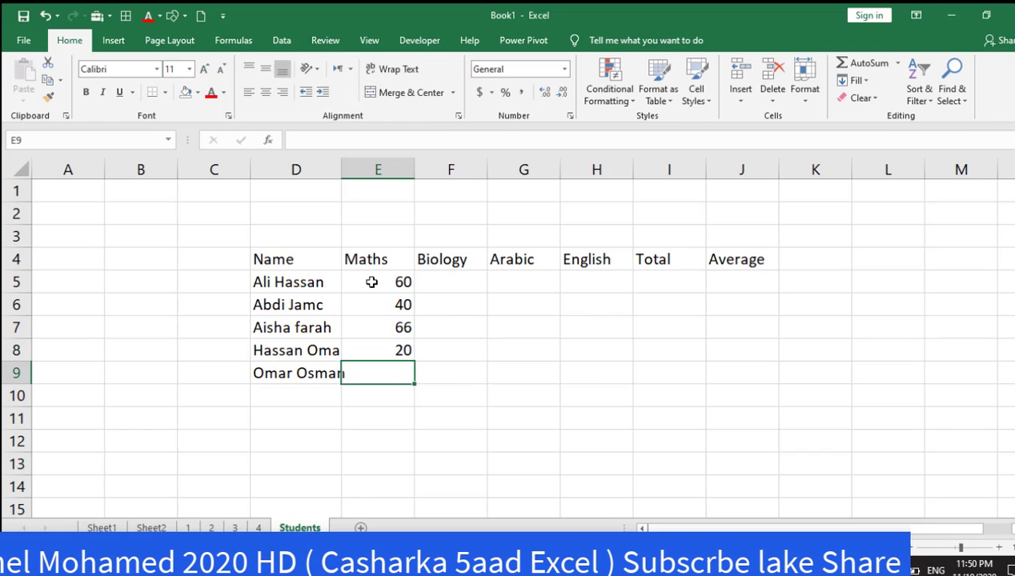
pyautogui.write('90')
pyautogui.press('Tab')
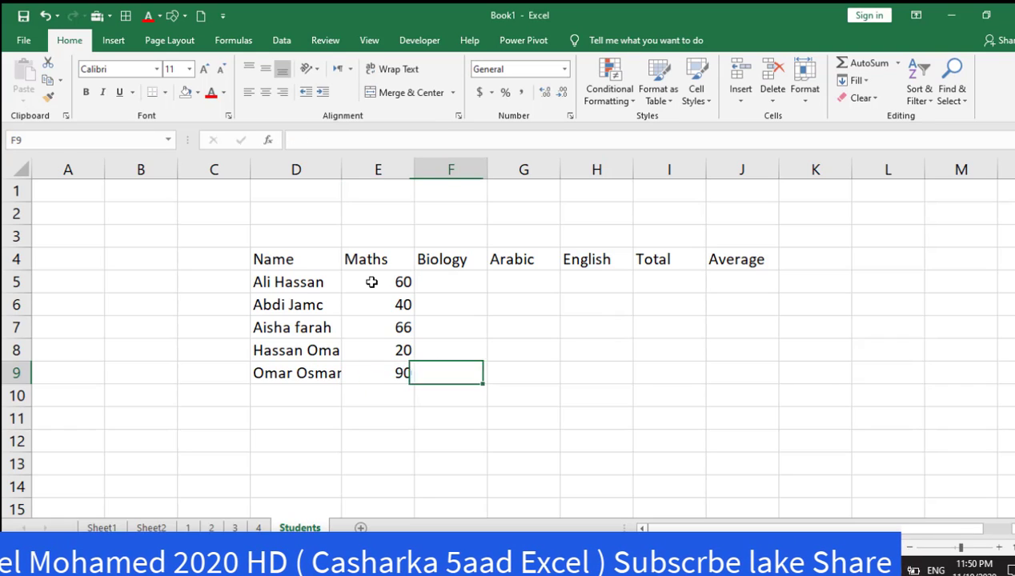
# - Widen column D further and fill Biology from F9 up to F5 with 90, 60, 82, 95, 90
pyautogui.moveTo(340, 167); pyautogui.dragTo(357, 167)
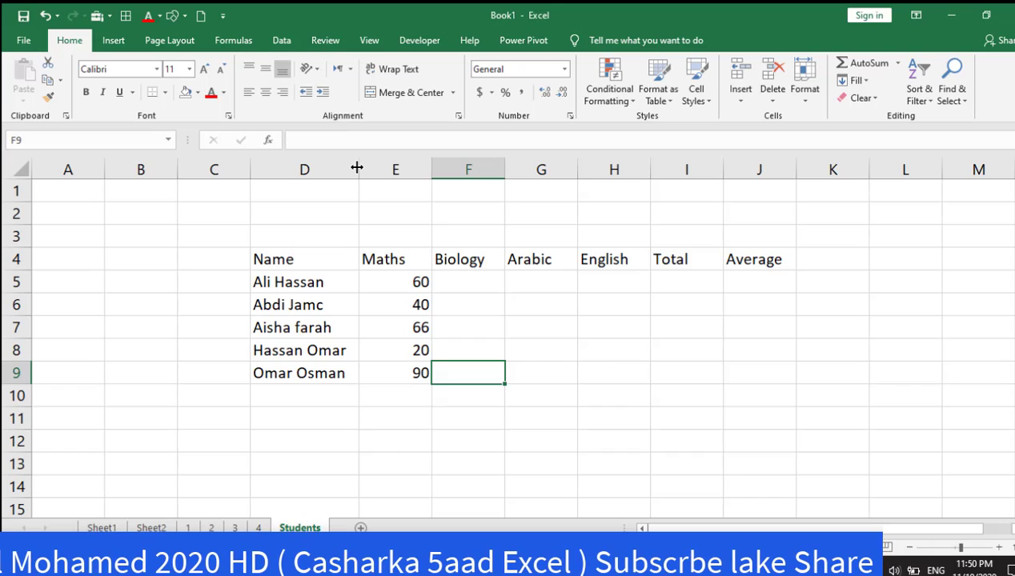
pyautogui.write('90')
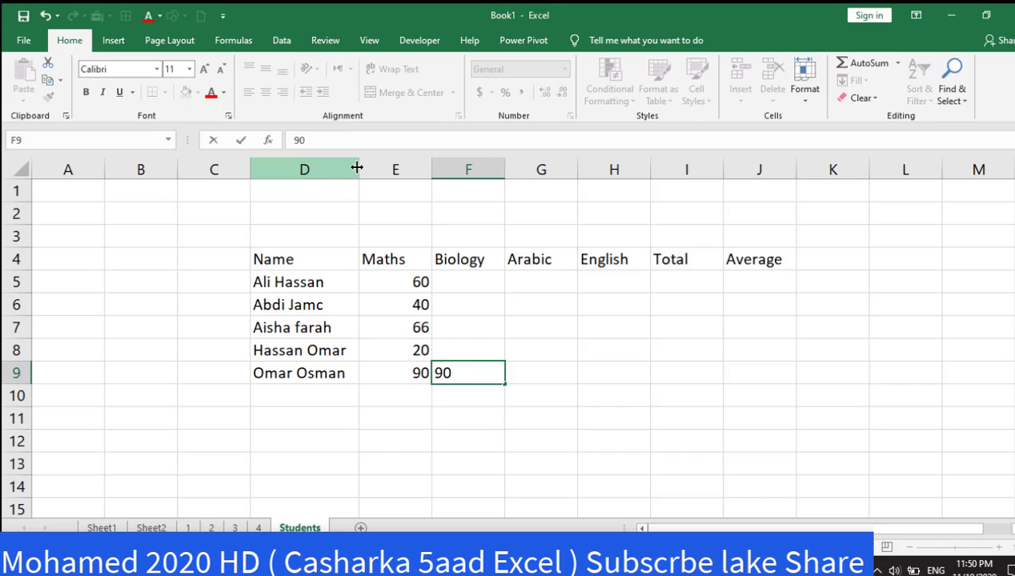
pyautogui.press('Up')
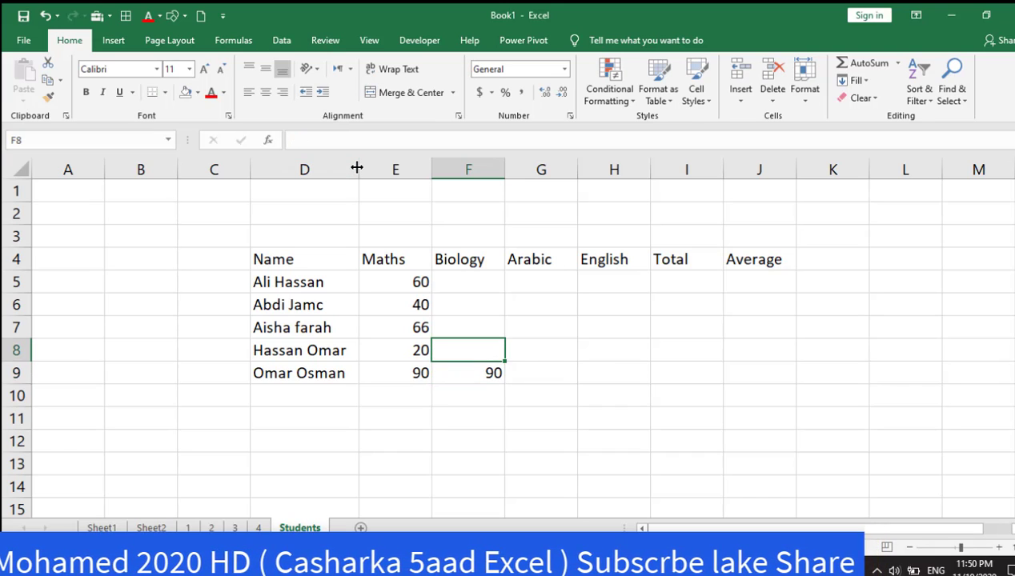
pyautogui.write('60')
pyautogui.press('Up')
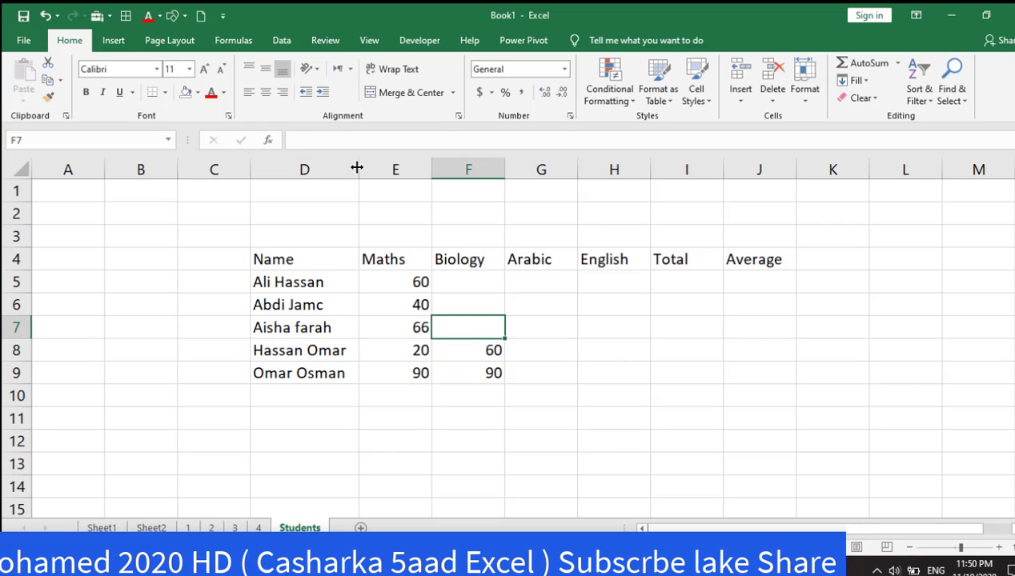
pyautogui.write('82')
pyautogui.press('Up')
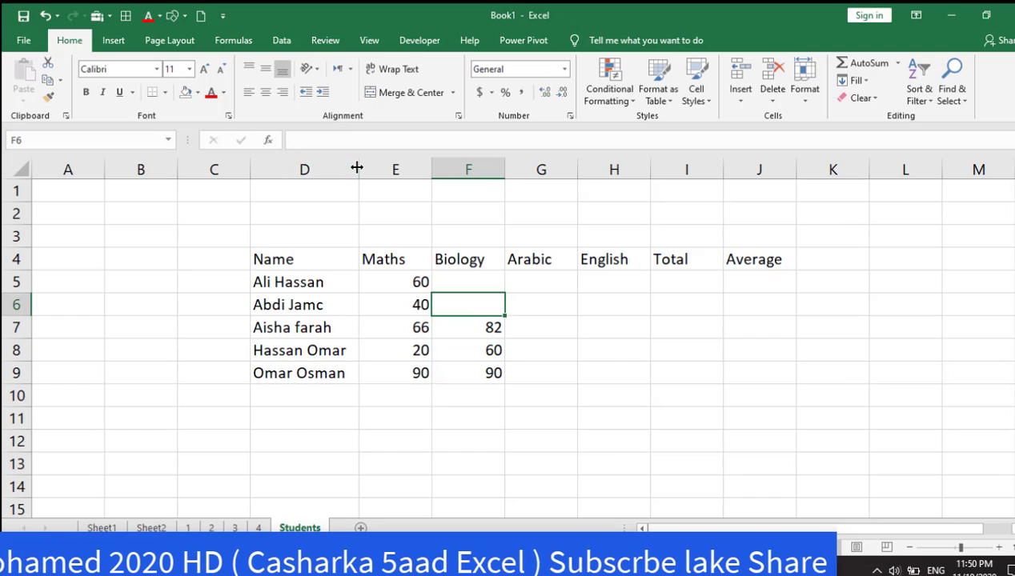
pyautogui.write('95')
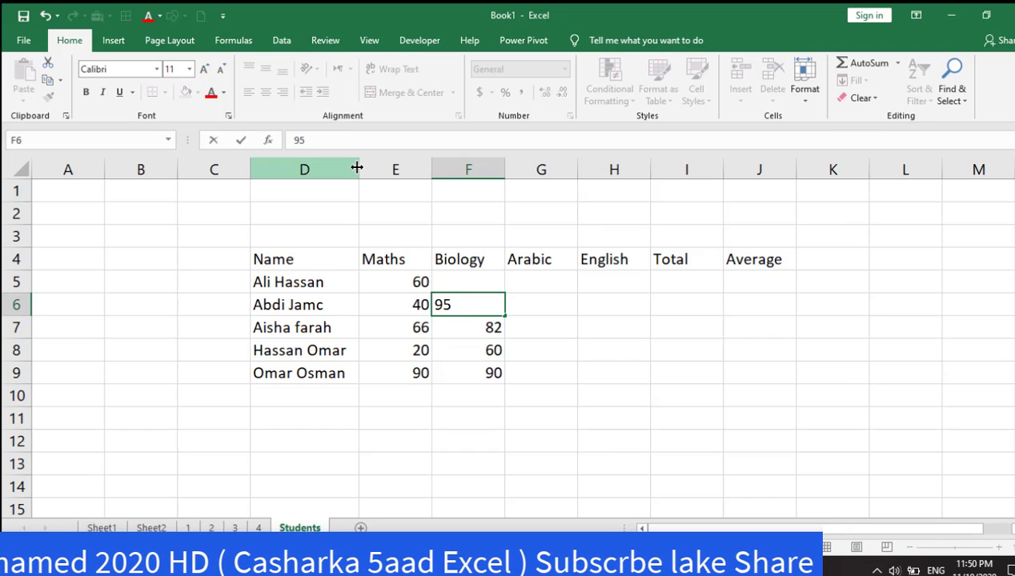
pyautogui.press('Up')
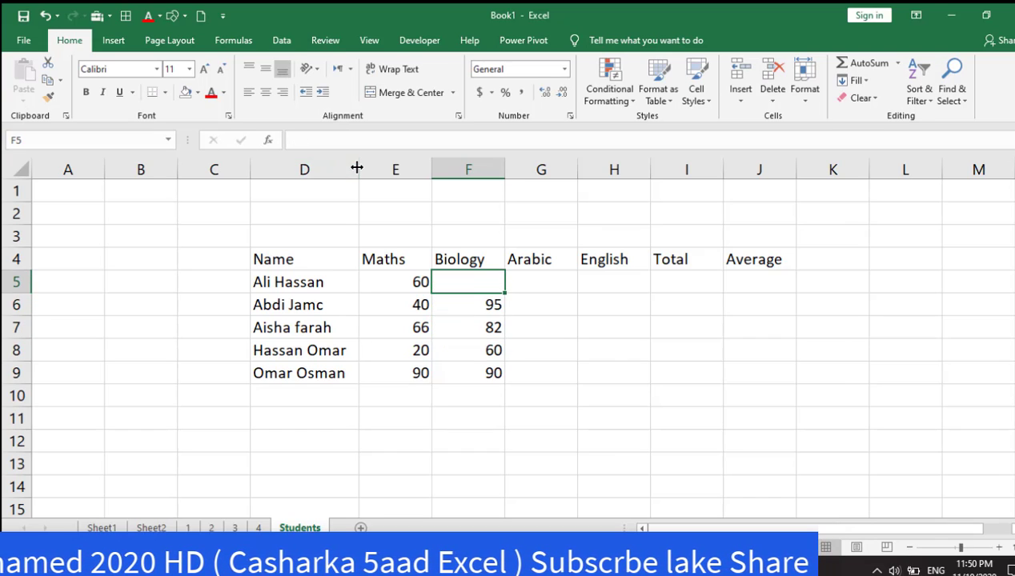
pyautogui.write('90')
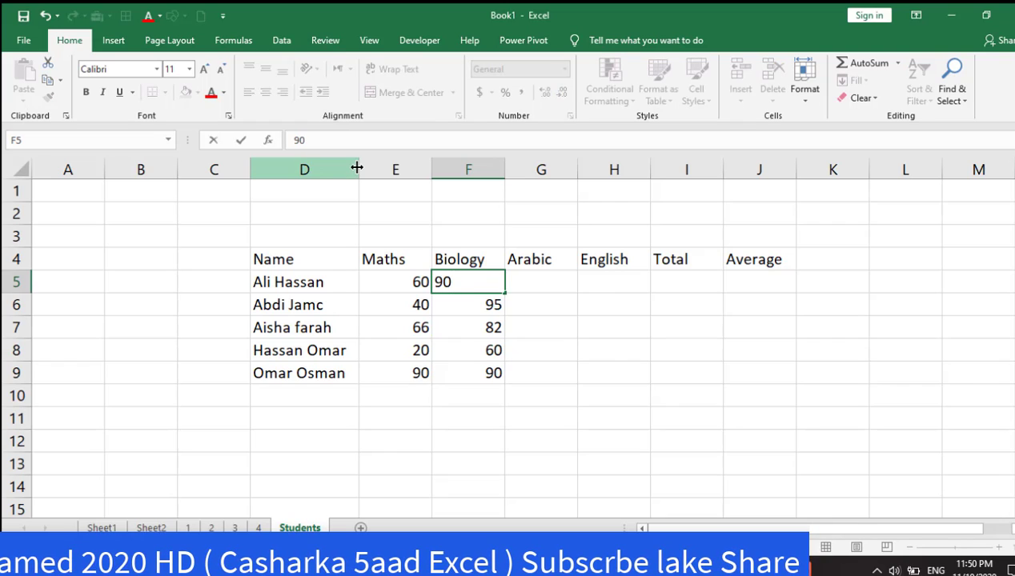
pyautogui.press('Right')
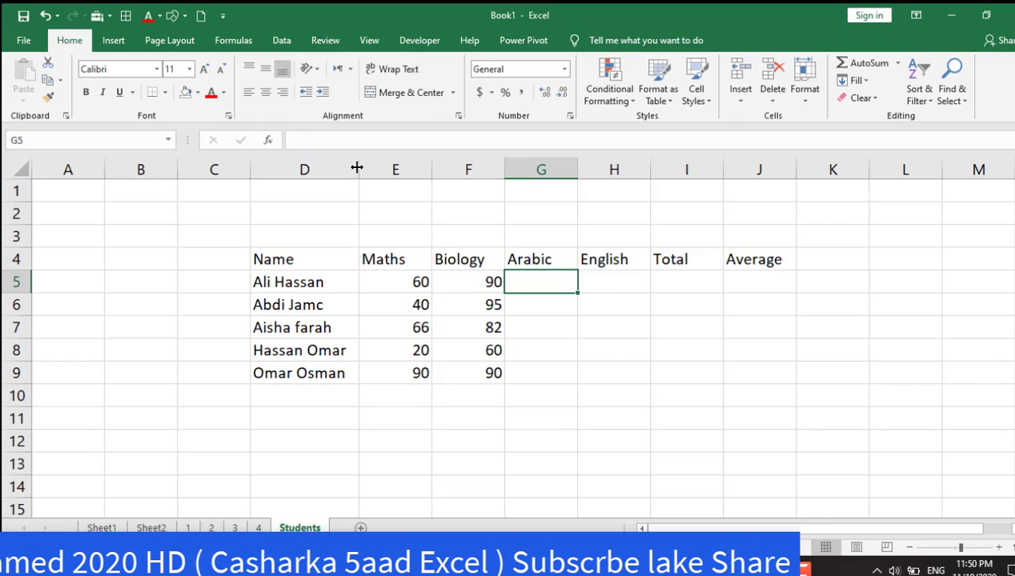
# - Enter the Arabic scores 85, 80, 78, 50 and 99 down G5:G9
pyautogui.write('85')
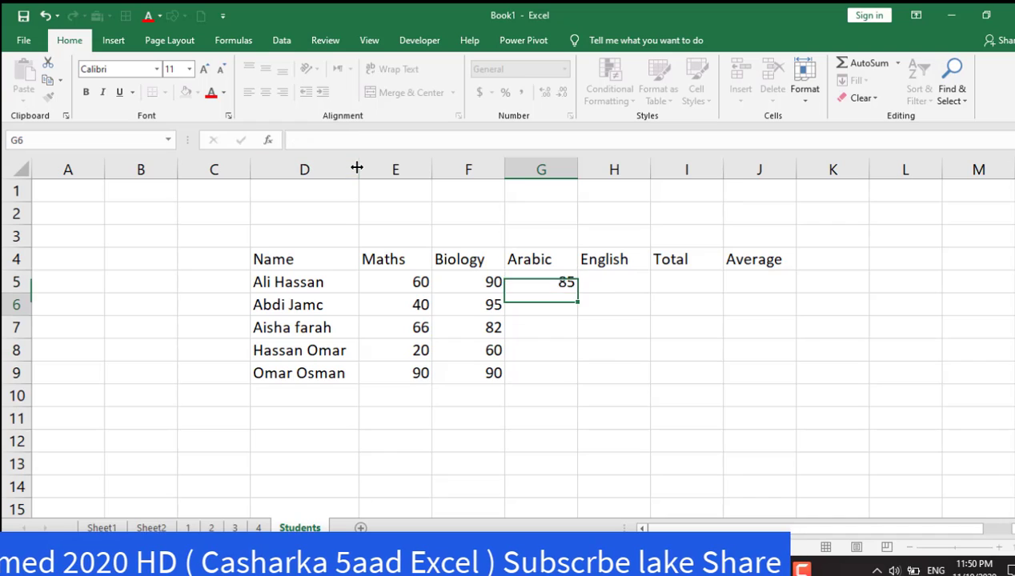
pyautogui.press('Return')
pyautogui.write('80')
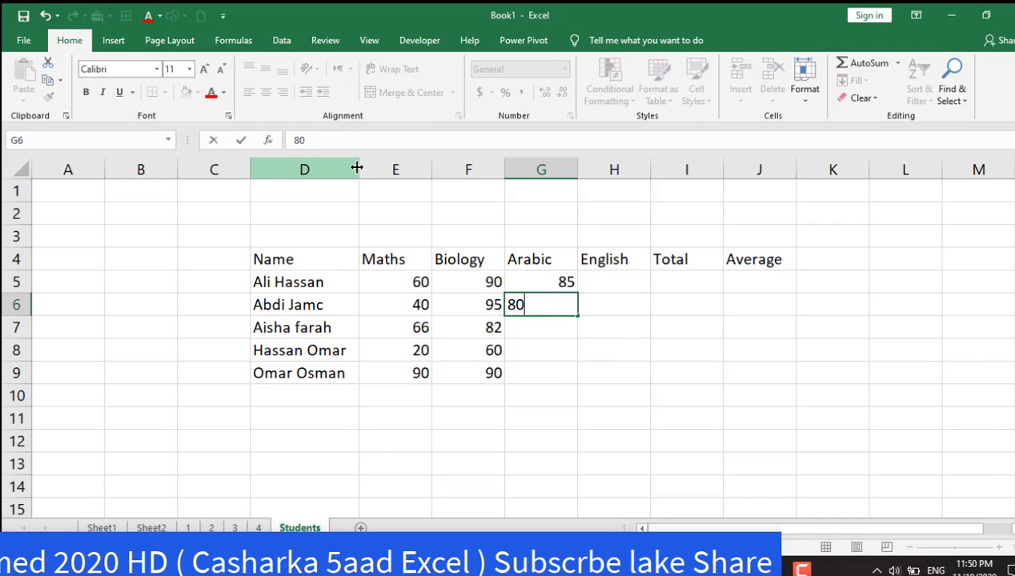
pyautogui.press('Return')
pyautogui.write('7')
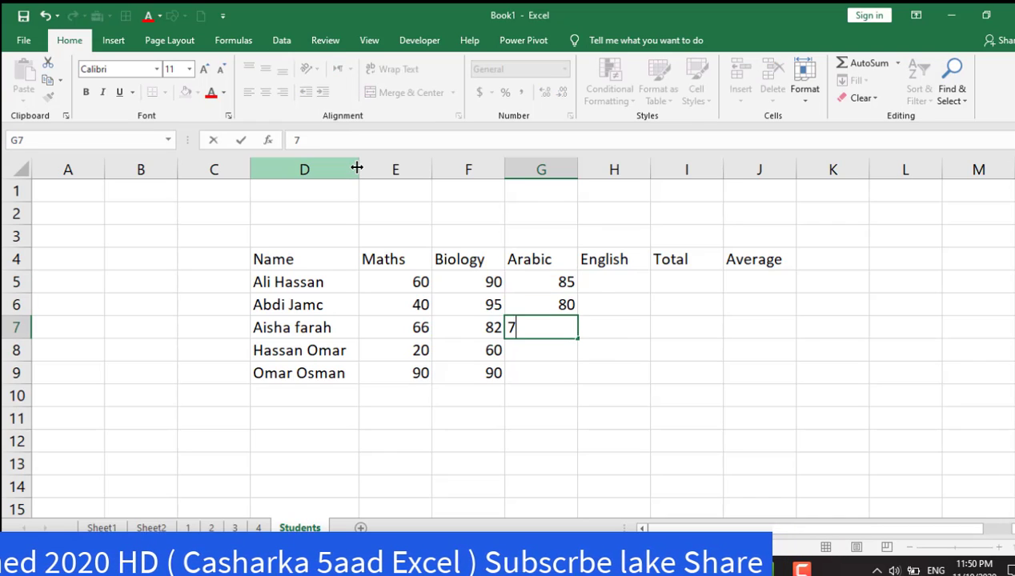
pyautogui.write('8')
pyautogui.press('Return')
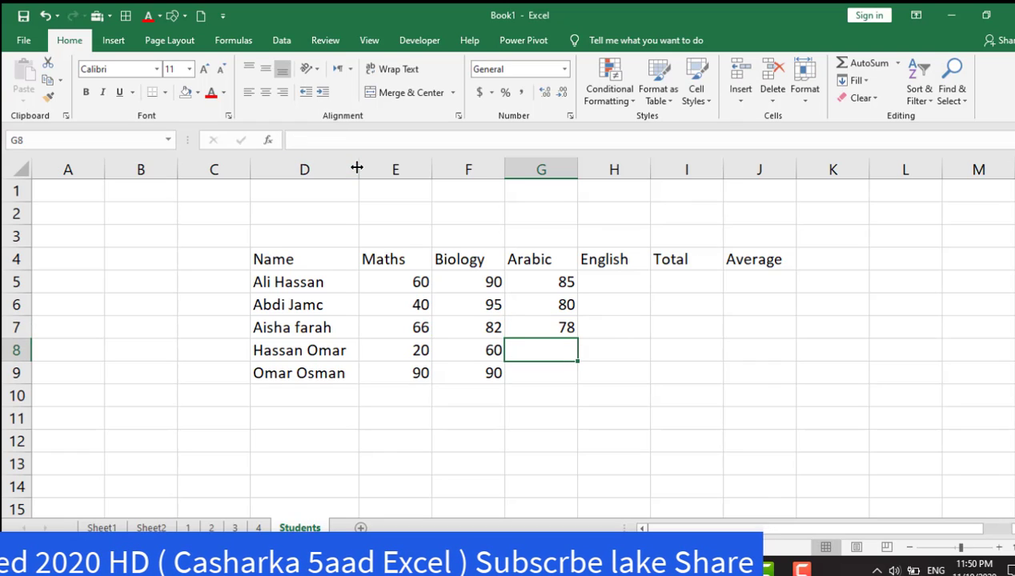
pyautogui.write('50')
pyautogui.press('Return')
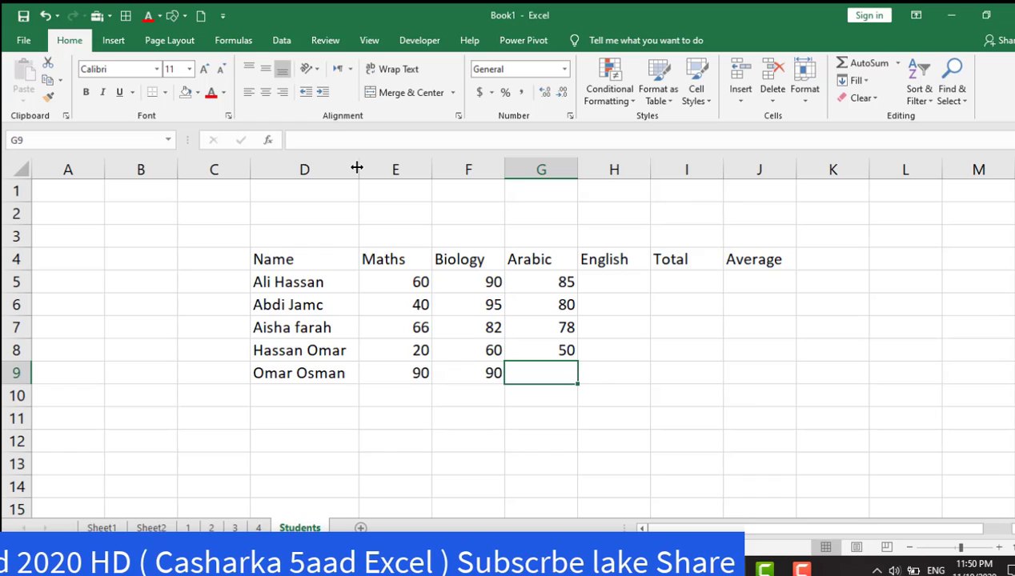
pyautogui.write('99')
pyautogui.press('Tab')
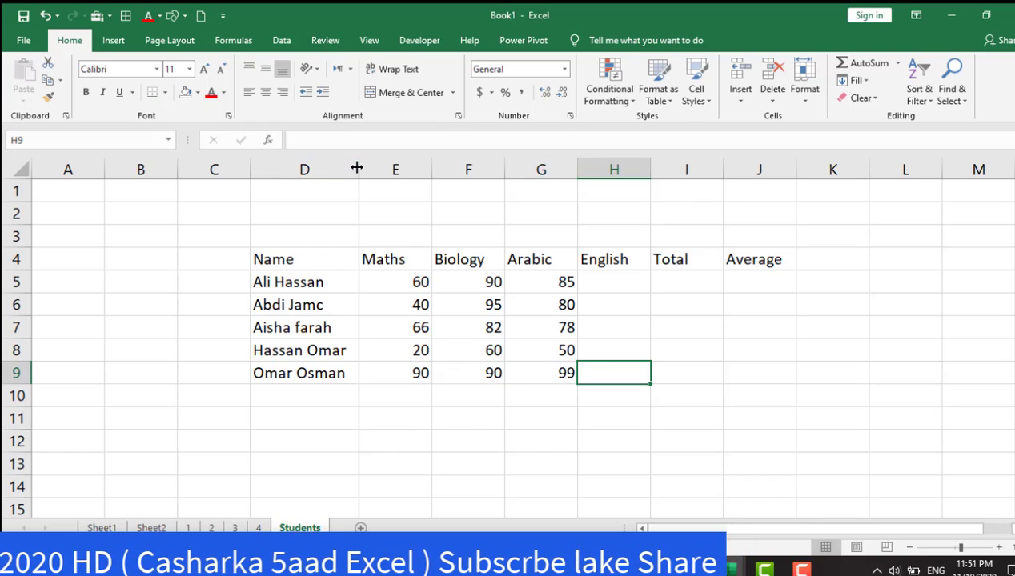
# - Enter English scores 90, 70, 97 up column H, correct H6 to 63, and type 75 in H5
pyautogui.write('90')
pyautogui.press('Up')
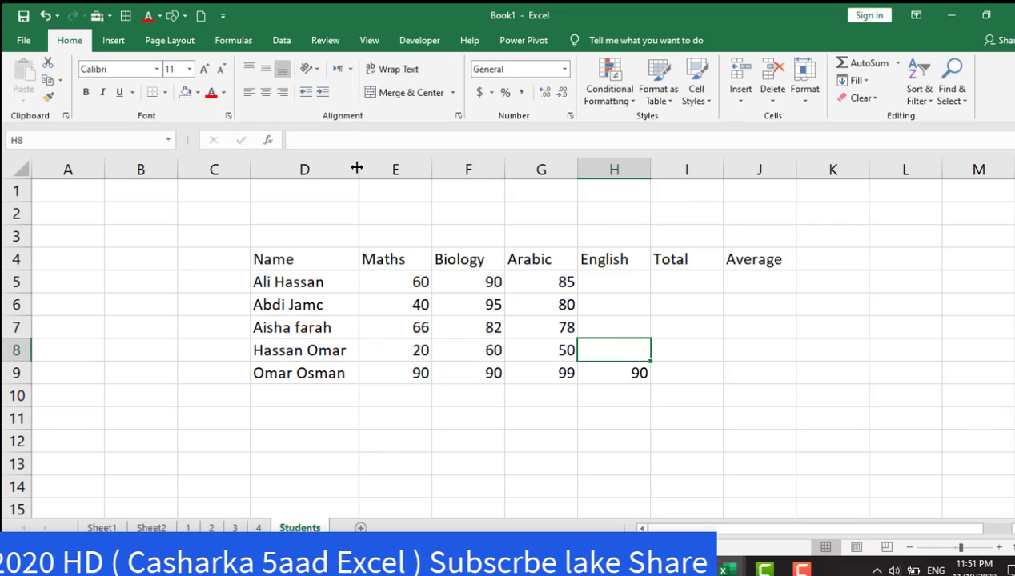
pyautogui.write('70')
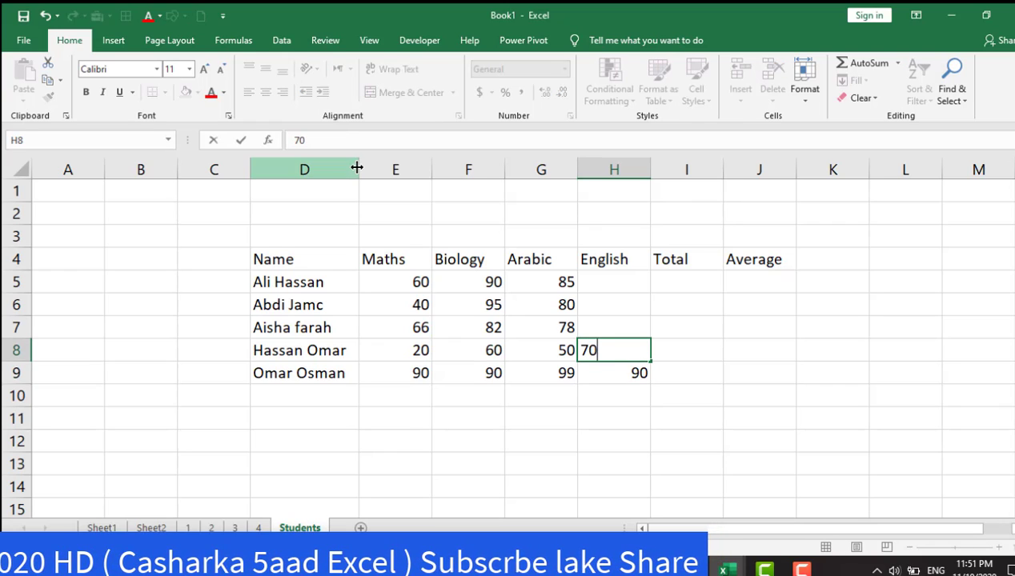
pyautogui.press('Up')
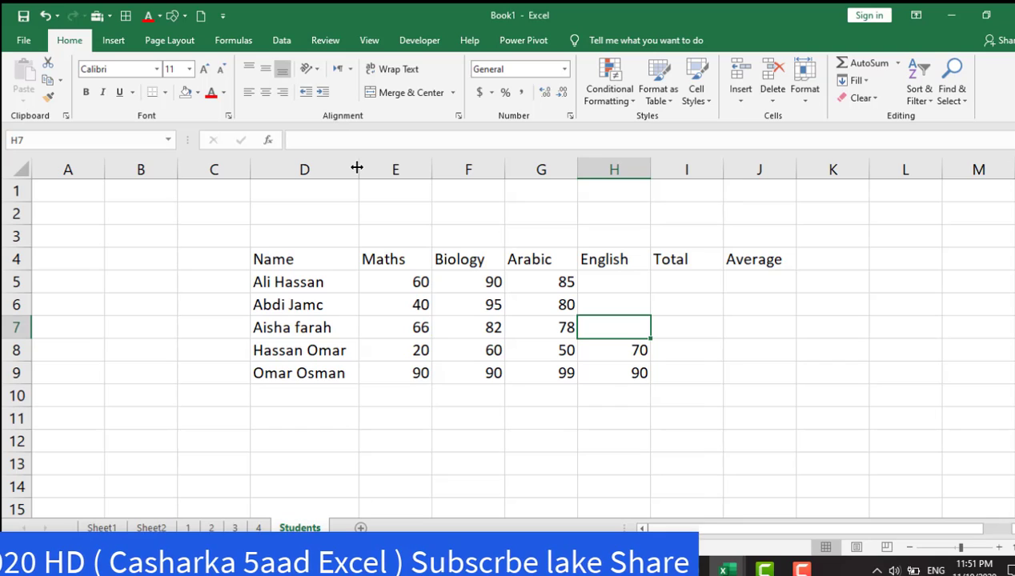
pyautogui.write('97')
pyautogui.press('Up')
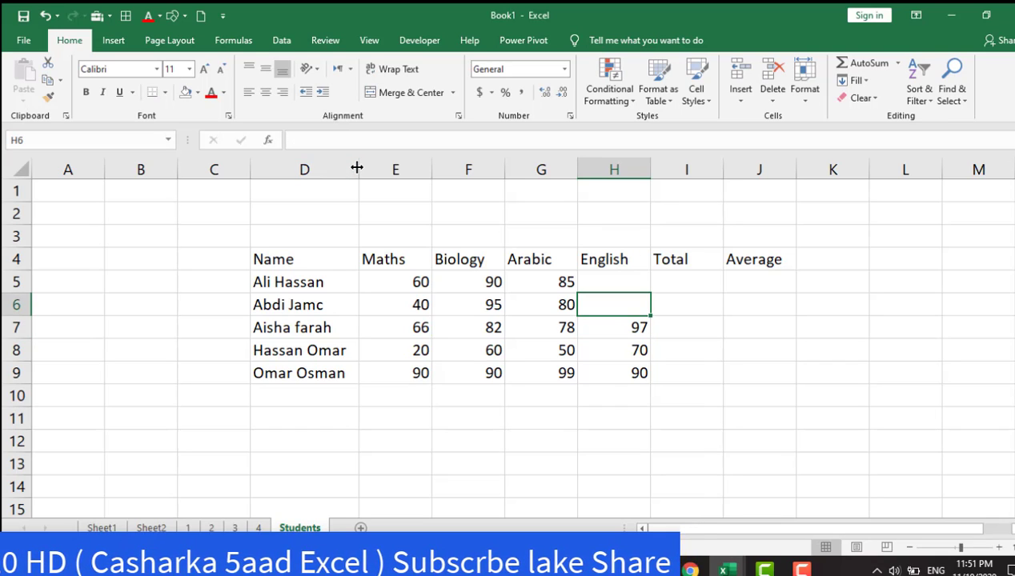
pyautogui.write('6')
pyautogui.press('Up')
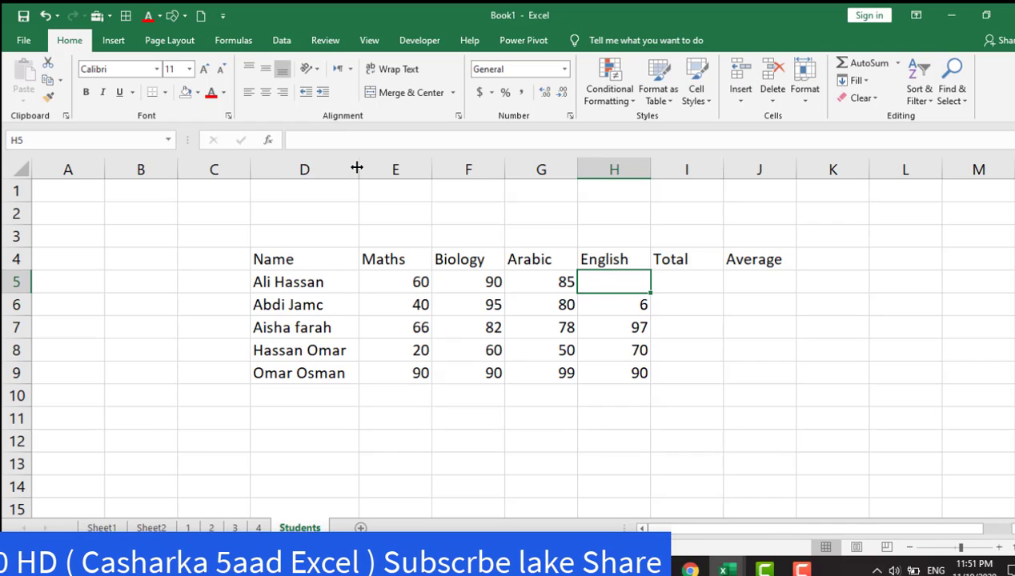
pyautogui.press('Down')
pyautogui.press('F2')
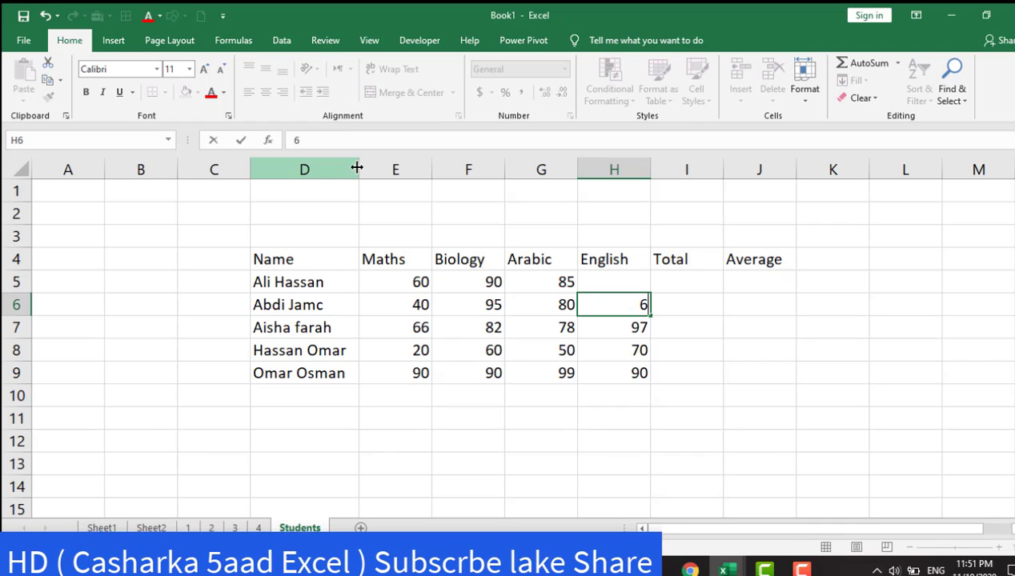
pyautogui.write('3')
pyautogui.press('Up')
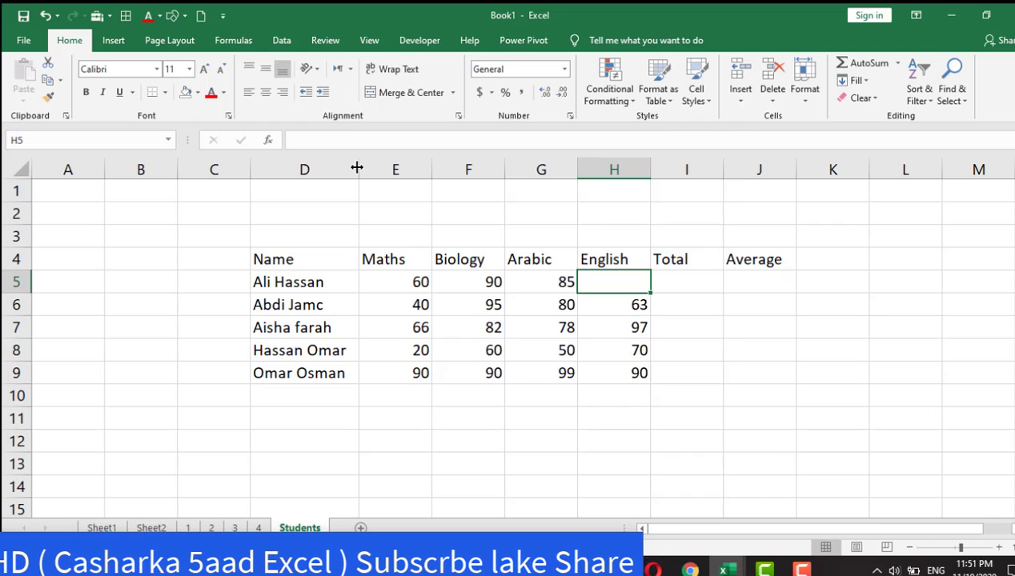
pyautogui.write('75')
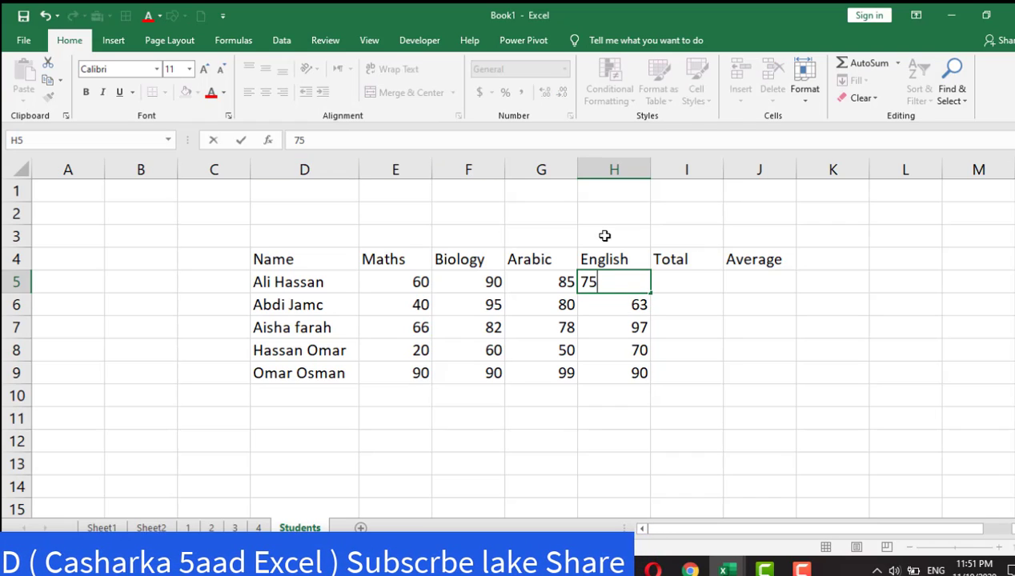
# - Enter =SUM(E5:H5) in I5 to total the first student's four scores
pyautogui.click(690, 280)
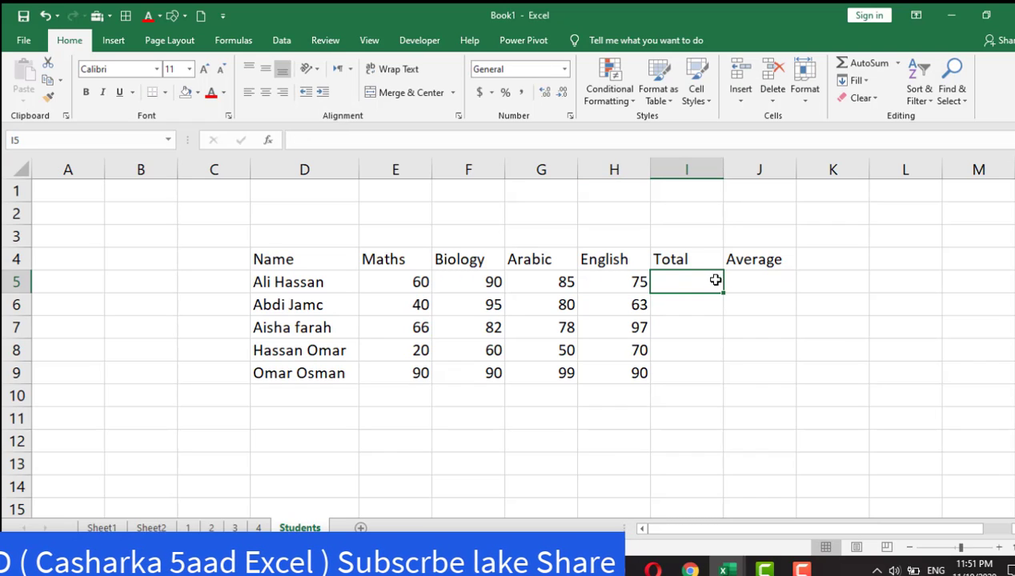
pyautogui.click(761, 287)
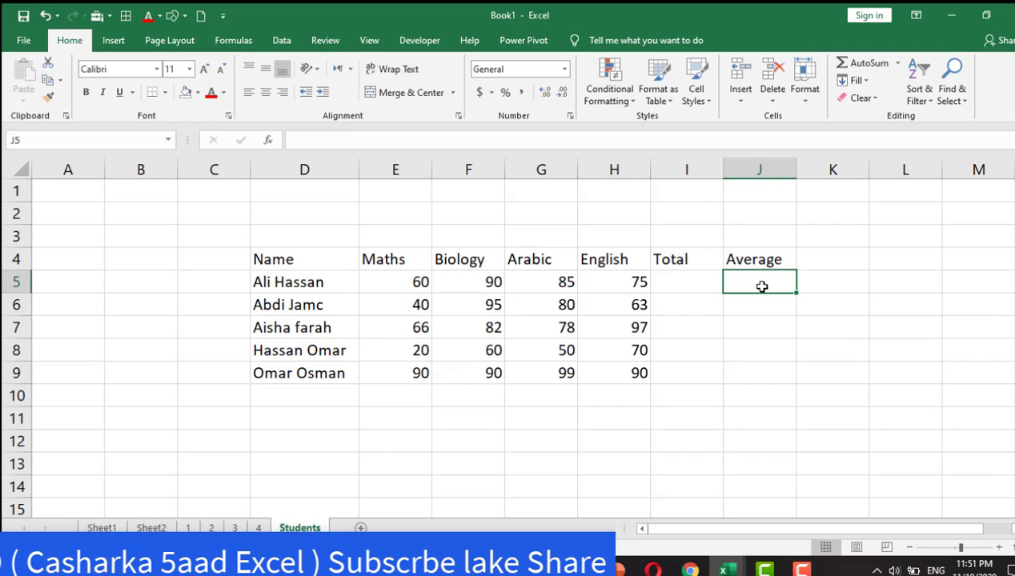
pyautogui.click(673, 285)
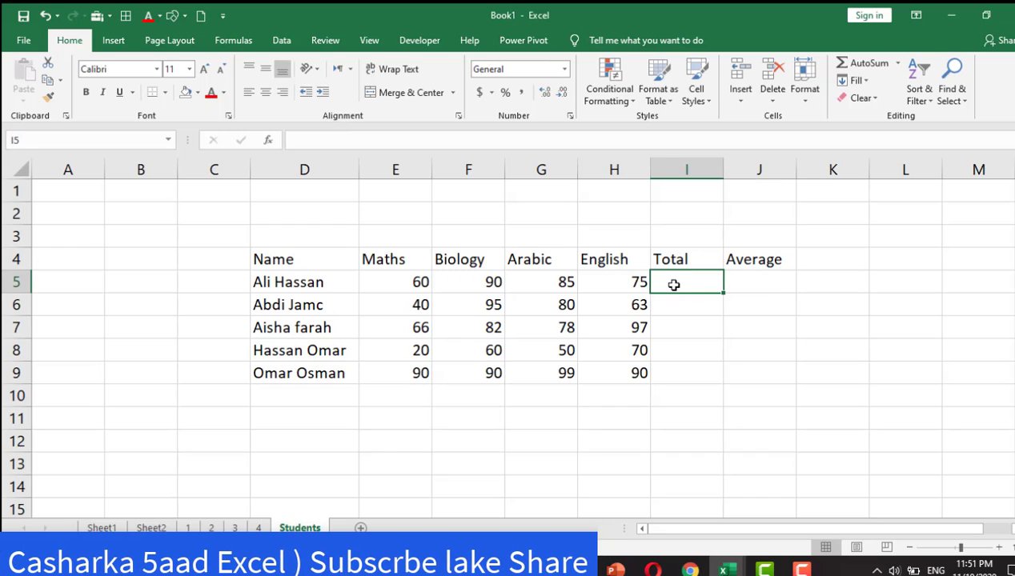
pyautogui.write('=')
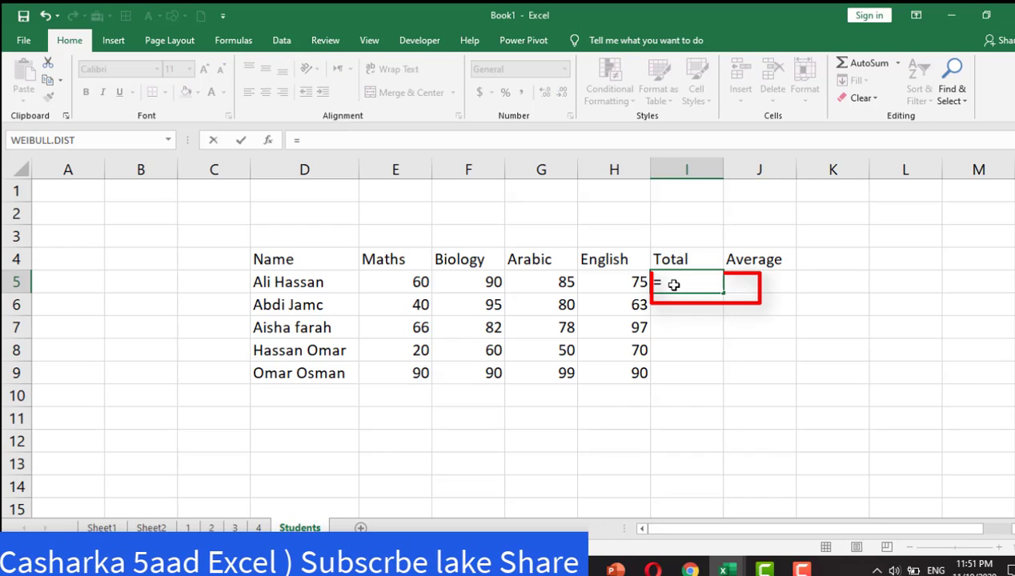
pyautogui.write('su')
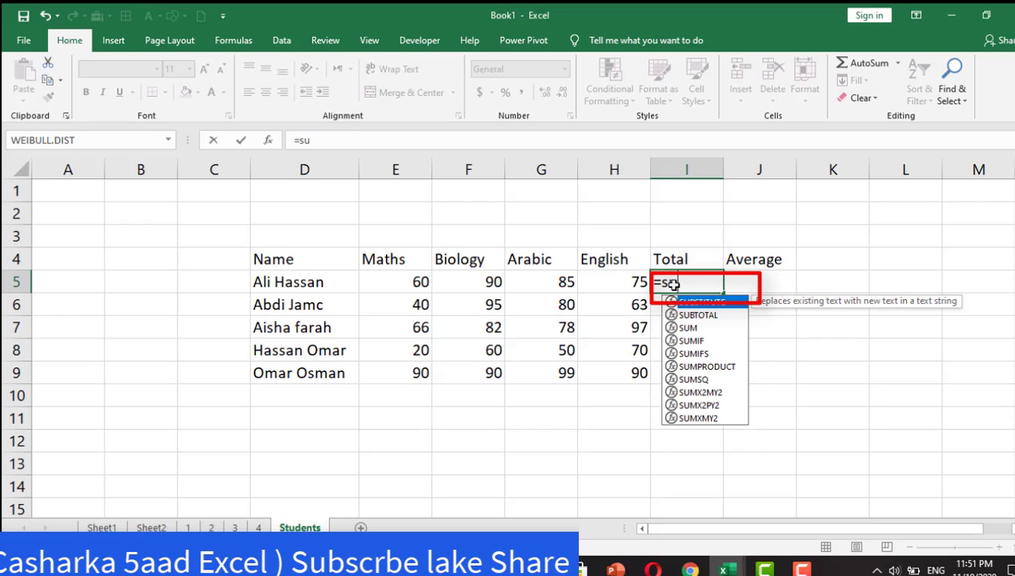
pyautogui.write('m')
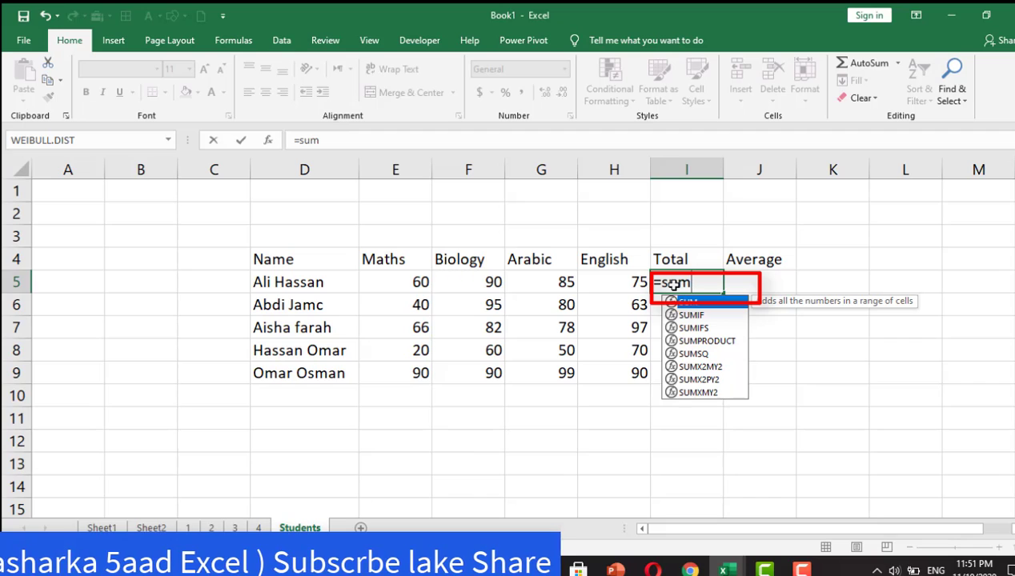
pyautogui.write('(')
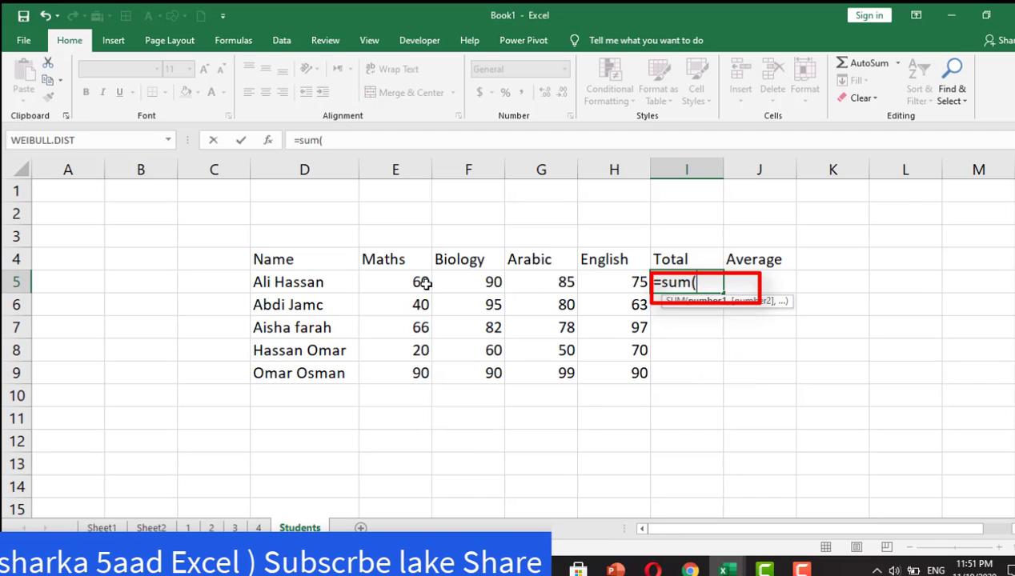
pyautogui.moveTo(406, 281); pyautogui.dragTo(592, 289)
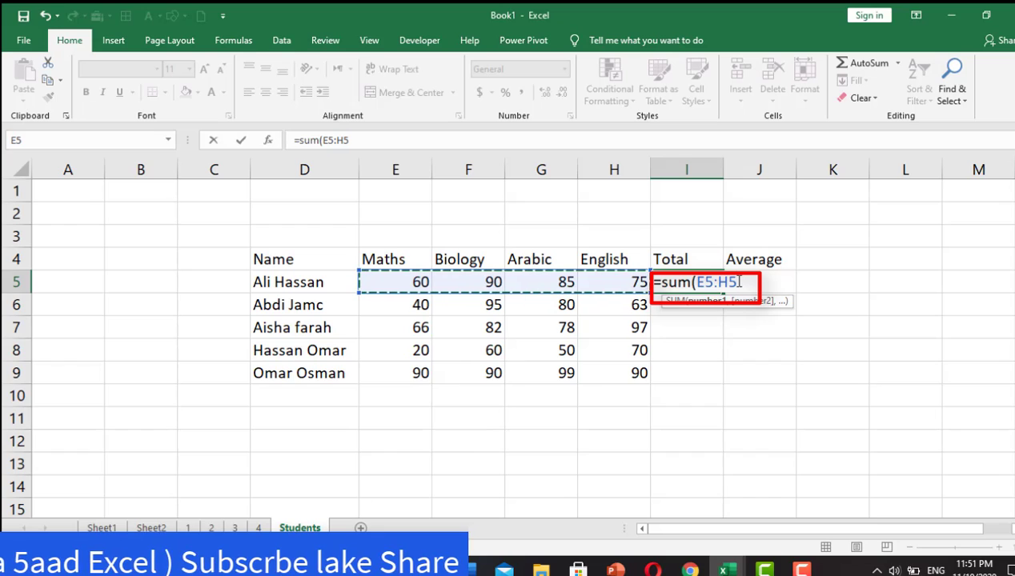
pyautogui.write(')')
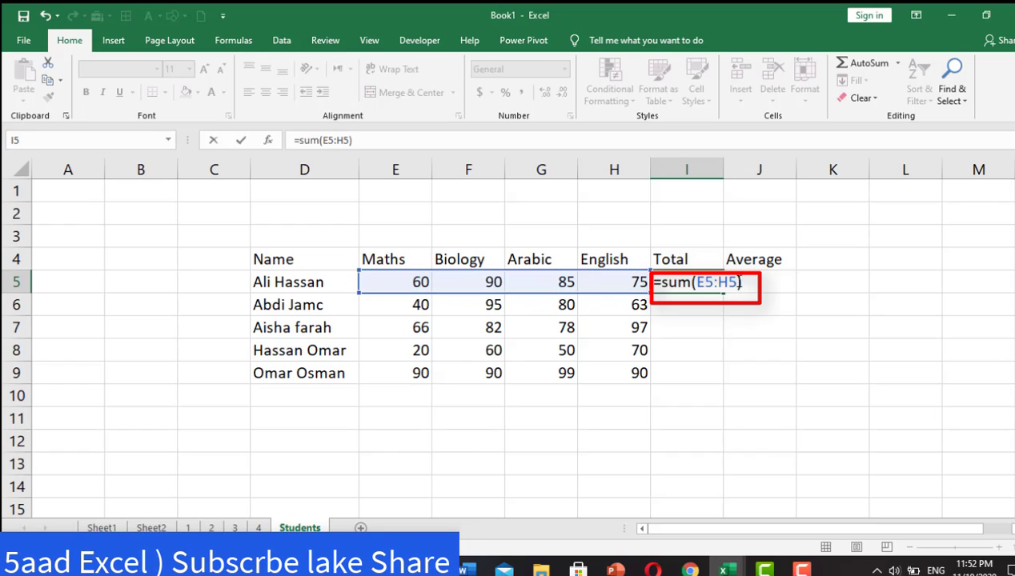
pyautogui.press('Return')
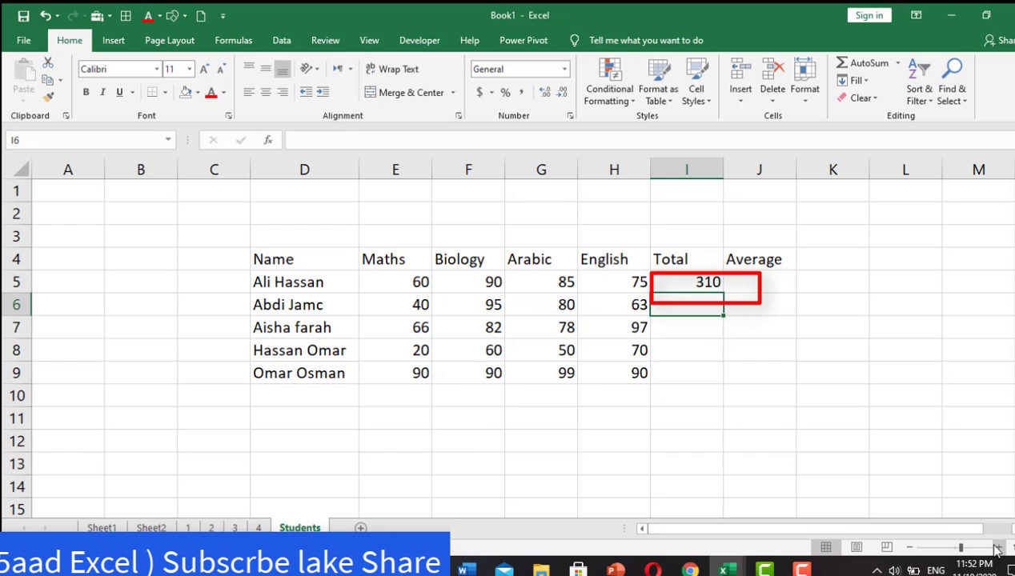
# - Zoom in and fill the I5 total formula down to I9
pyautogui.click(995, 547)
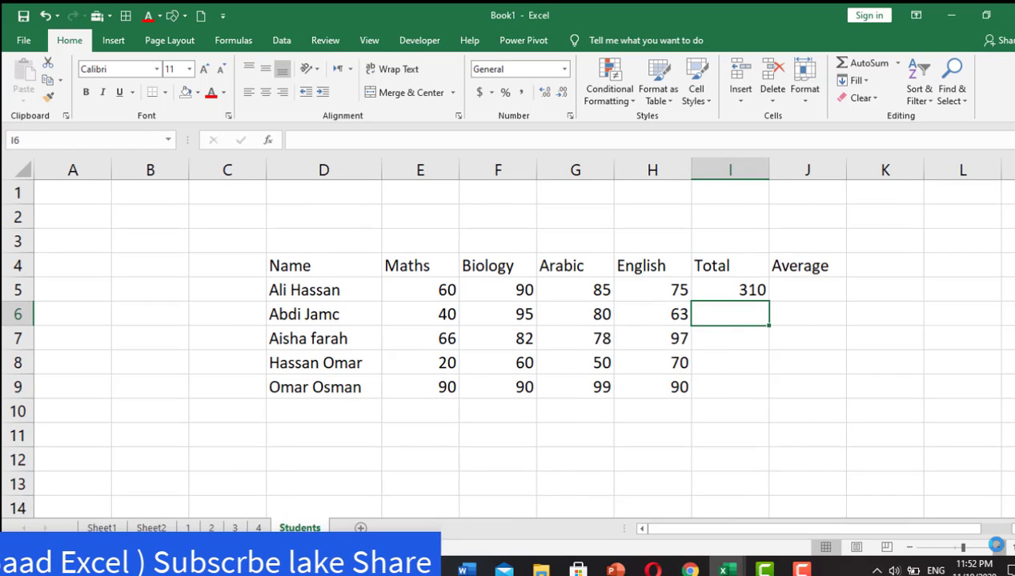
pyautogui.click(995, 548)
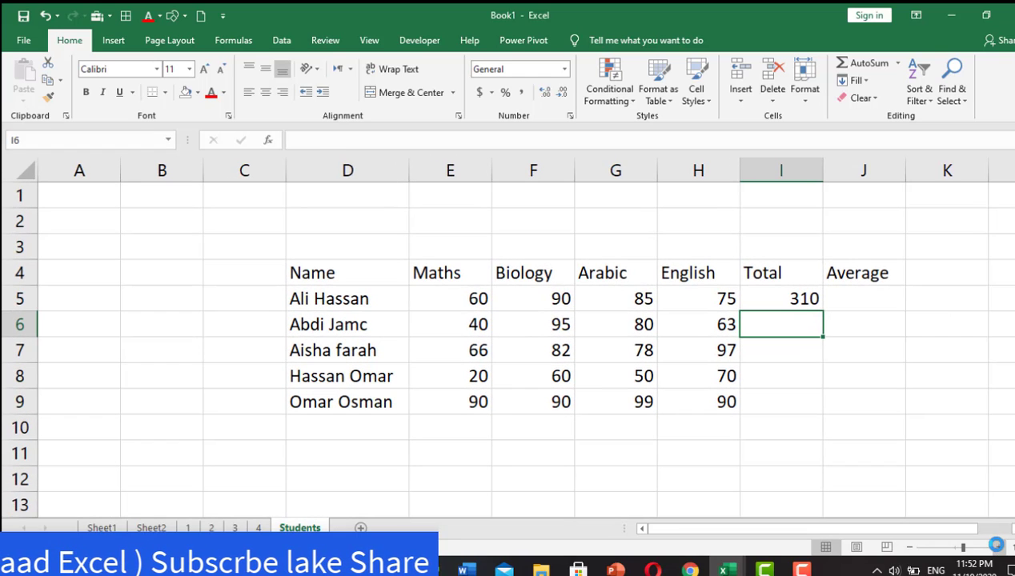
pyautogui.click(784, 297)
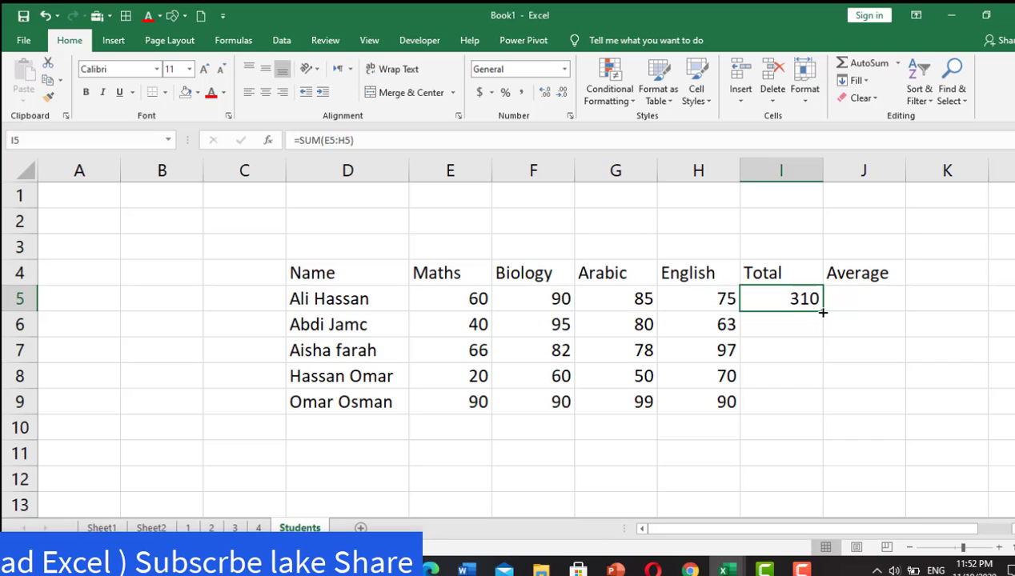
pyautogui.moveTo(822, 313); pyautogui.dragTo(824, 410)
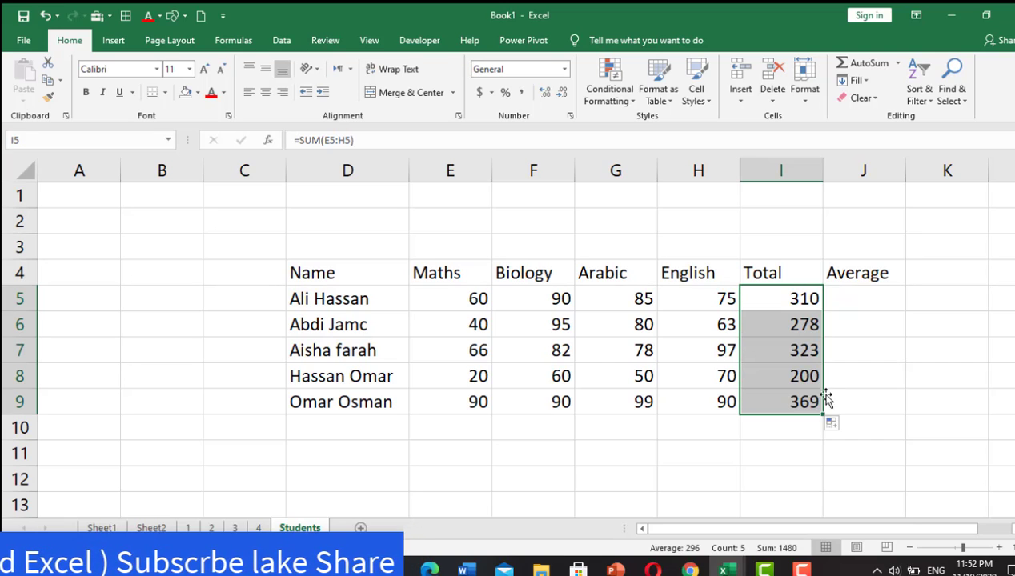
pyautogui.click(843, 343)
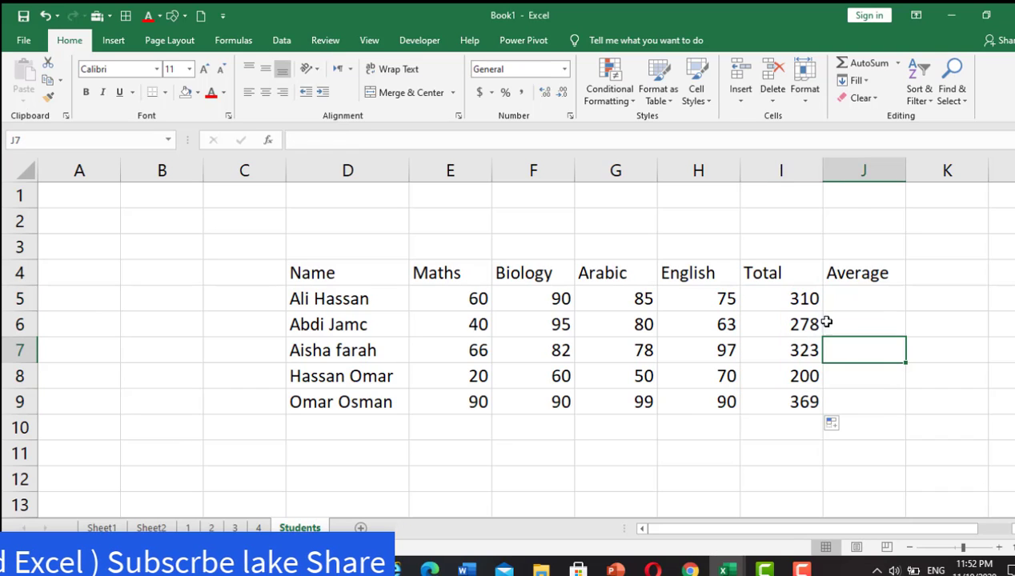
pyautogui.click(788, 297)
# - Clear the Total formulas from I5 through I9
pyautogui.doubleClick(792, 297)
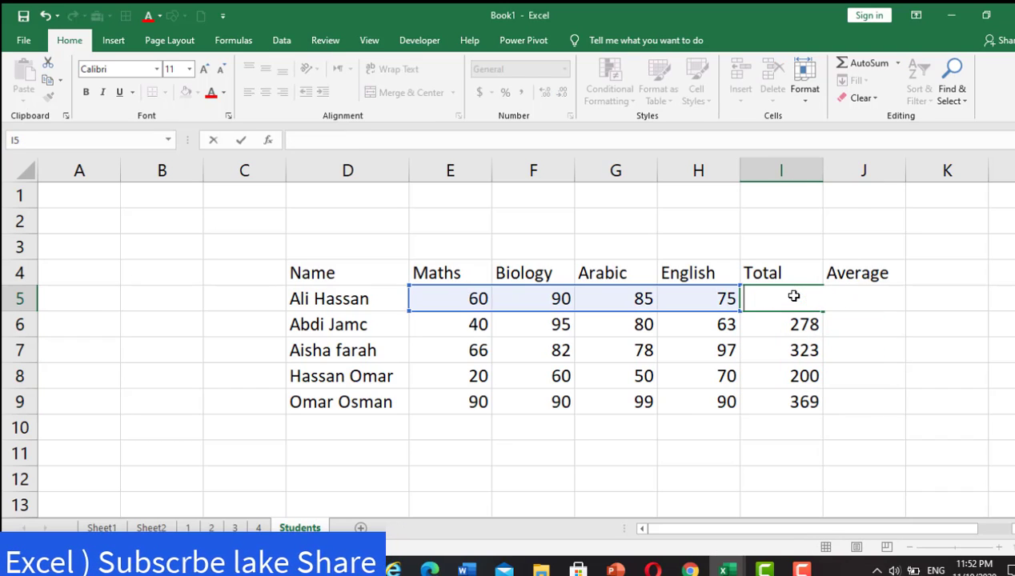
pyautogui.press('Return')
pyautogui.click(778, 297)
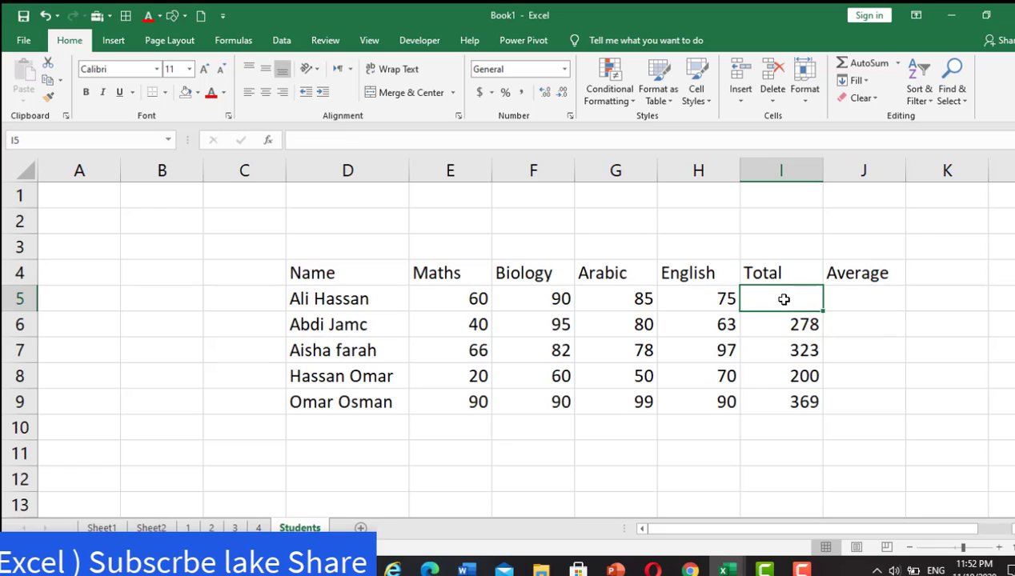
pyautogui.moveTo(821, 311); pyautogui.dragTo(813, 404)
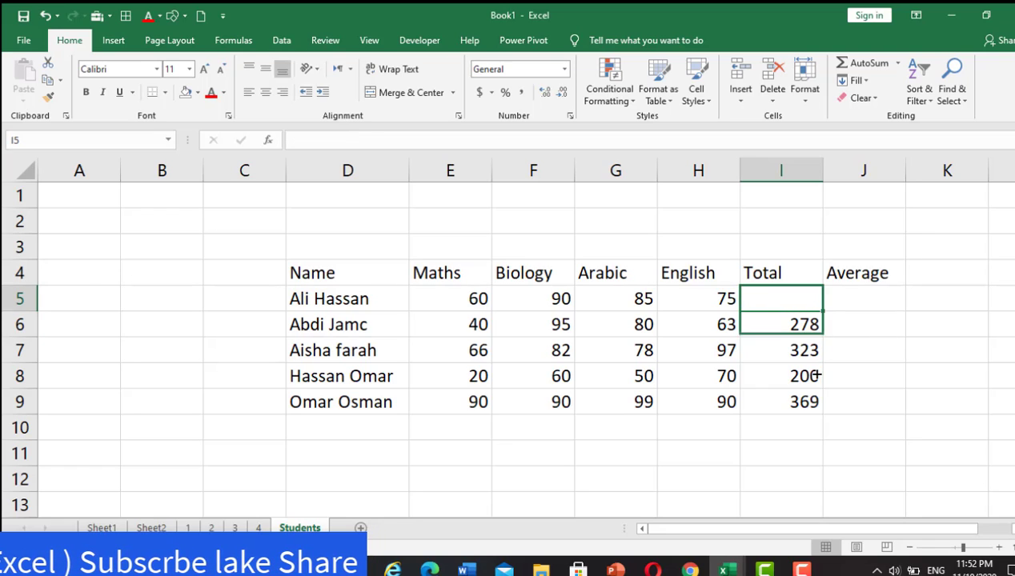
pyautogui.click(771, 302)
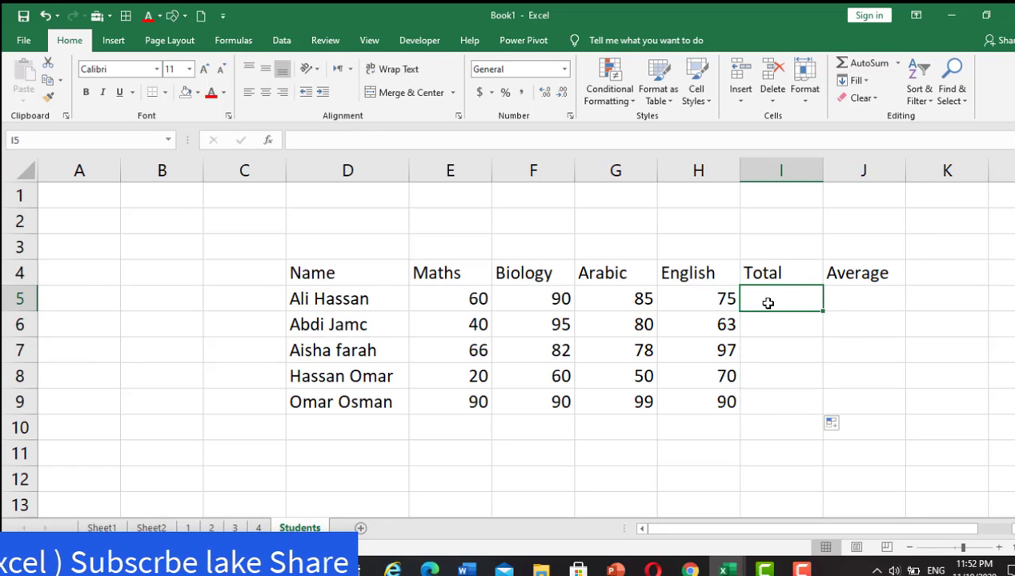
# - Re-enter =SUM(E5:H5) in I5, giving 310, and fill it down to I9
pyautogui.write('=')
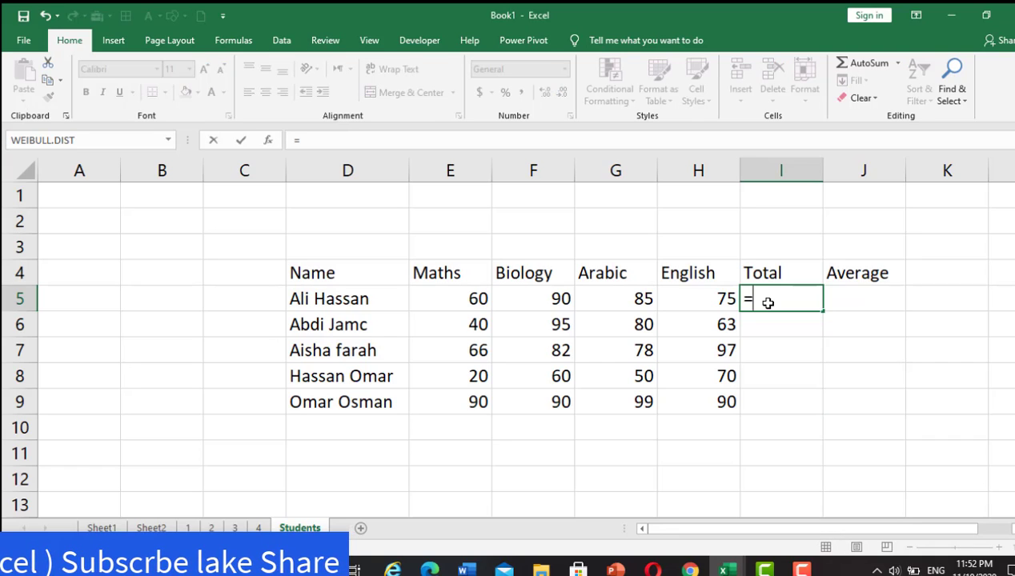
pyautogui.write('su')
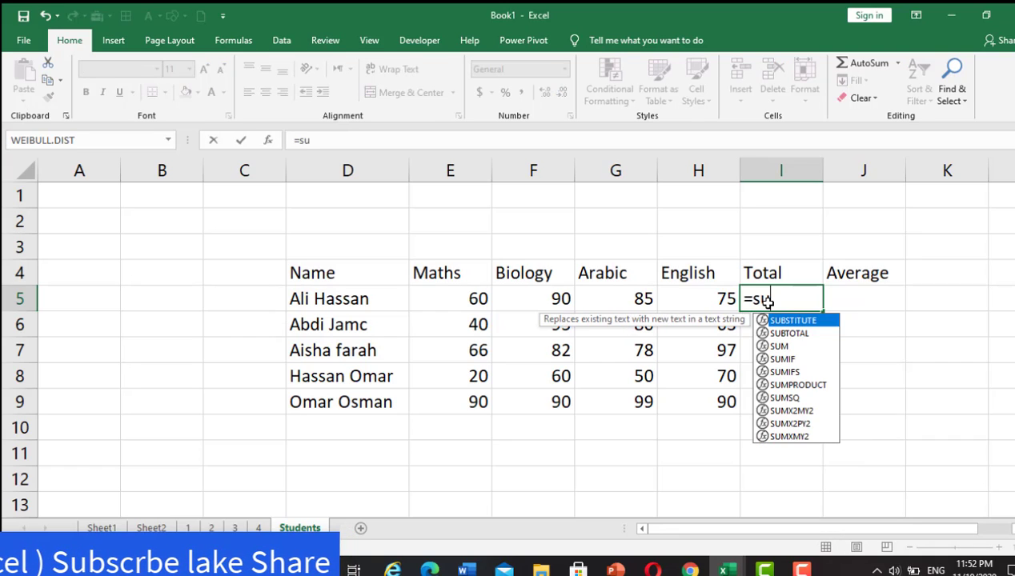
pyautogui.write('m')
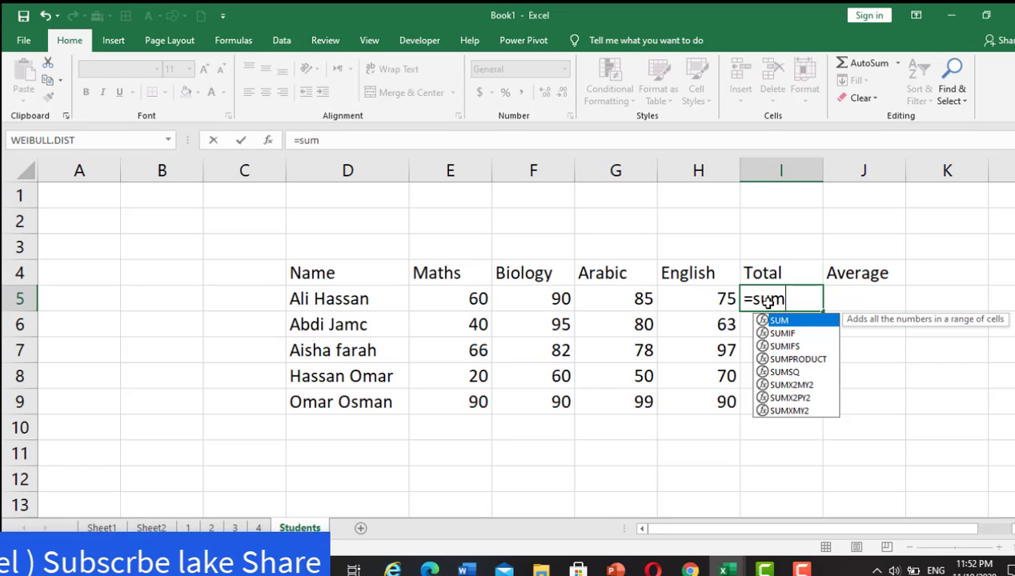
pyautogui.write('(')
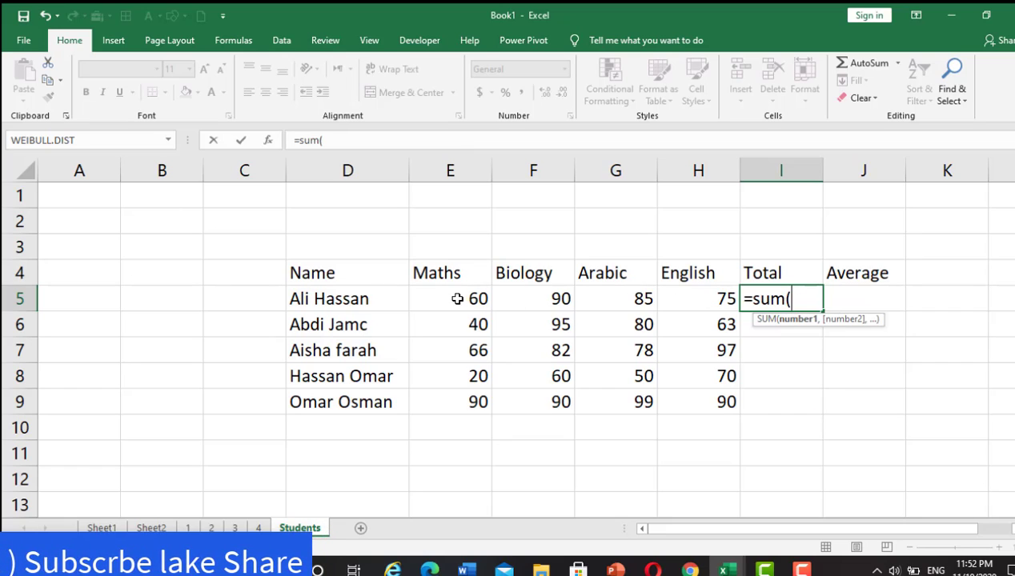
pyautogui.moveTo(457, 297); pyautogui.dragTo(684, 302)
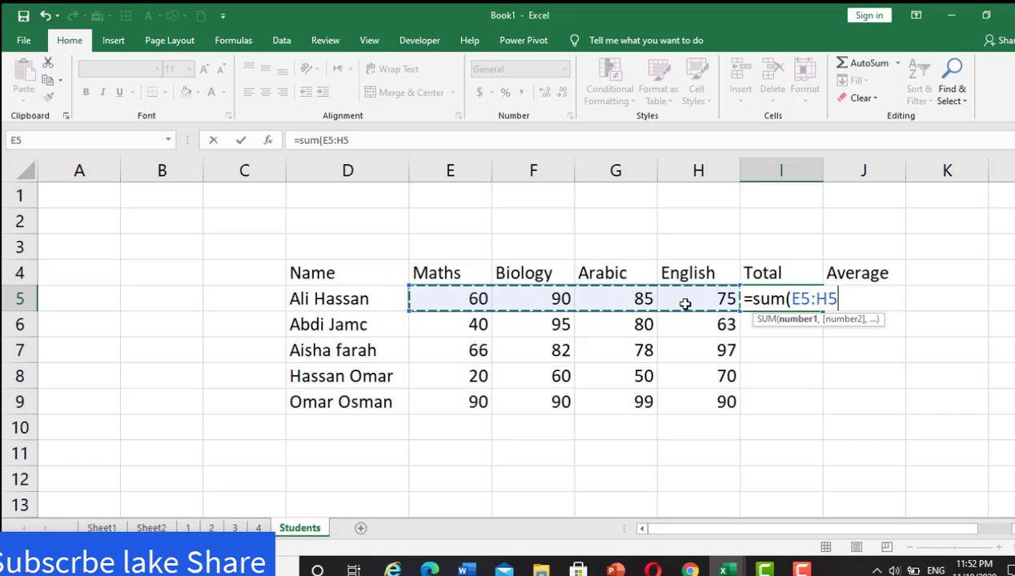
pyautogui.write(')')
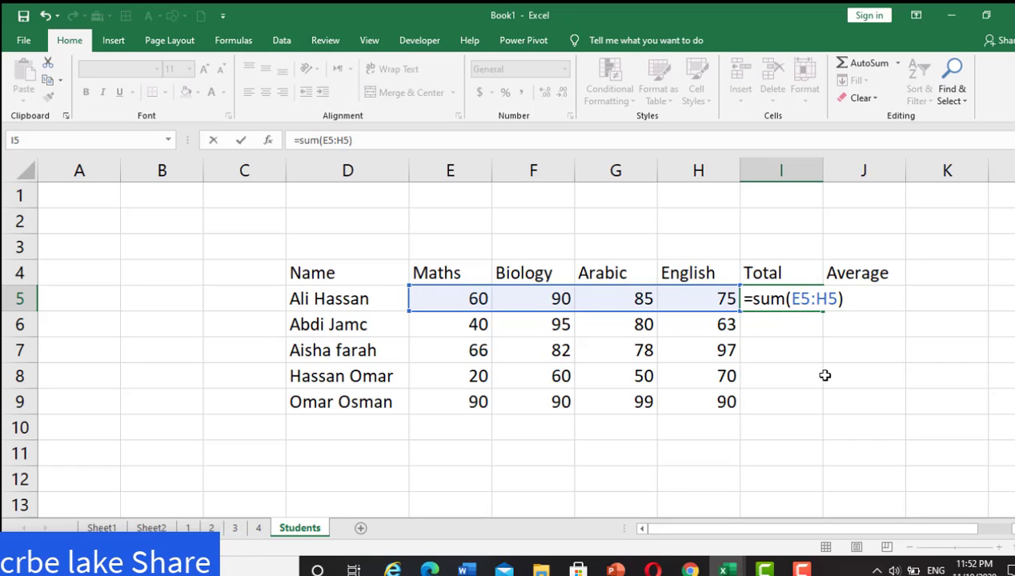
pyautogui.press('Return')
pyautogui.click(808, 296)
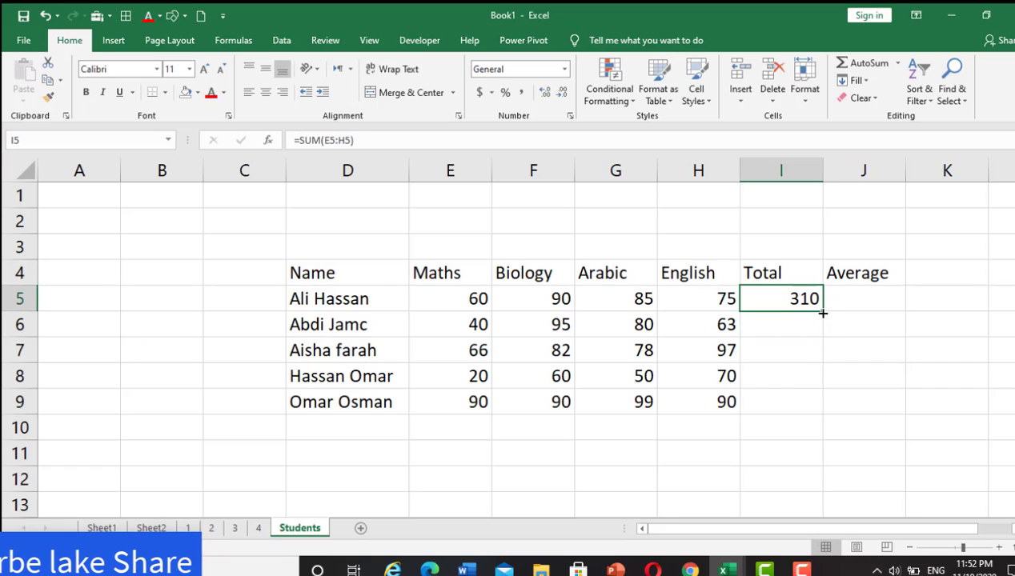
pyautogui.moveTo(822, 312); pyautogui.dragTo(823, 389)
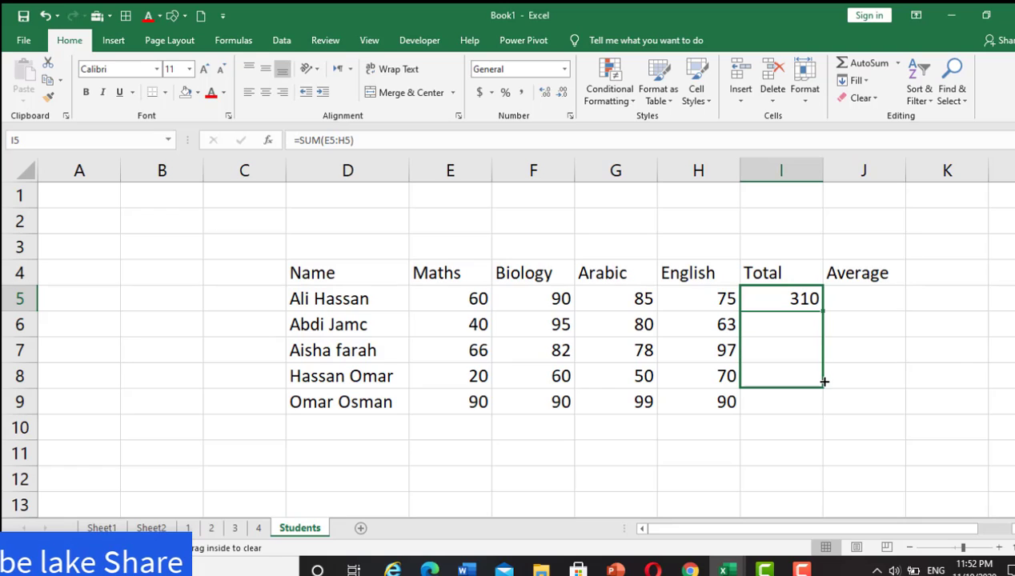
pyautogui.moveTo(823, 400); pyautogui.dragTo(823, 402)
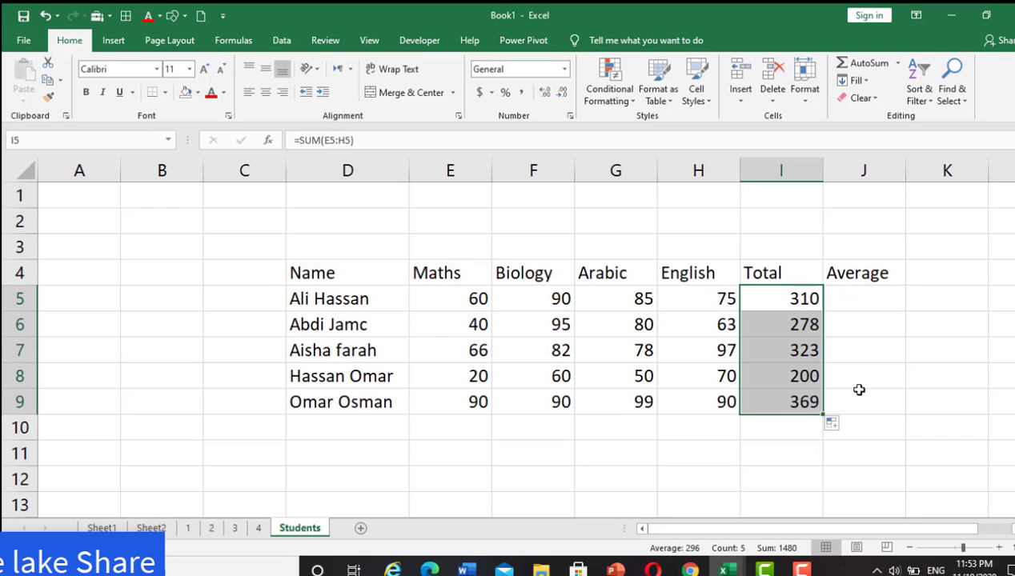
pyautogui.click(859, 298)
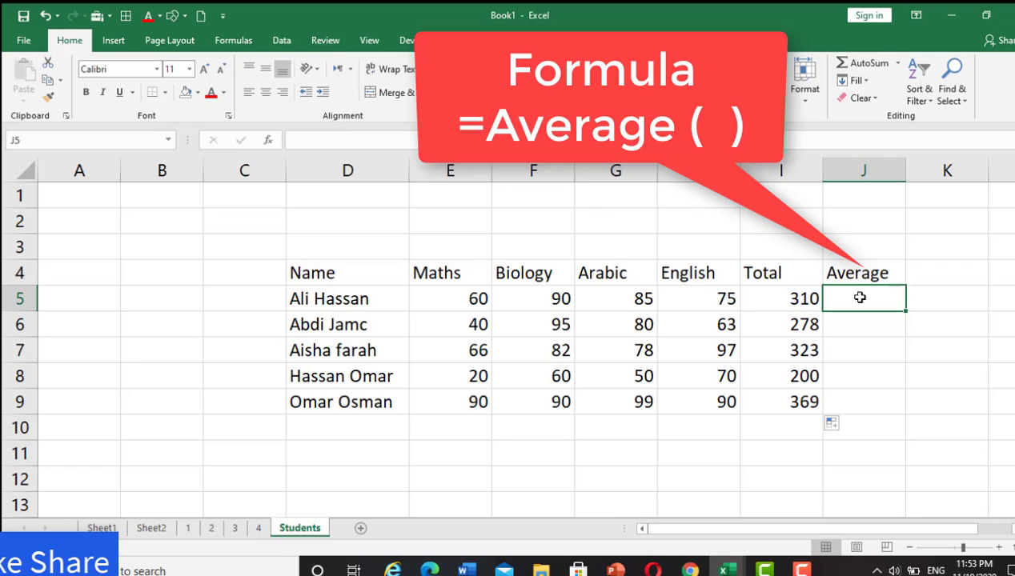
# - Put =AVERAGE(E5:H5) in J5 and fill it down to J9, giving averages from 77.5 to 92.25
pyautogui.write('=')
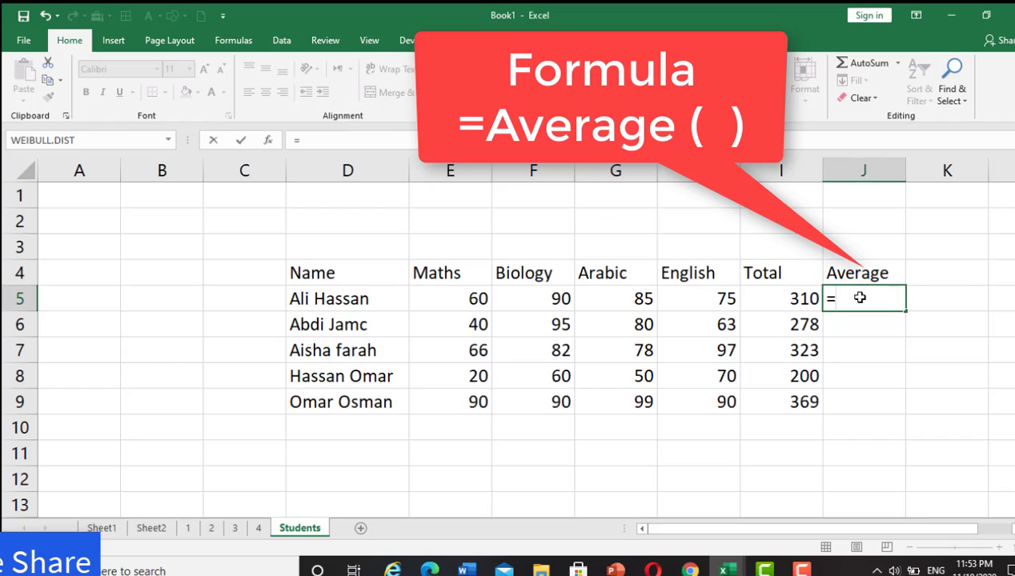
pyautogui.write('A')
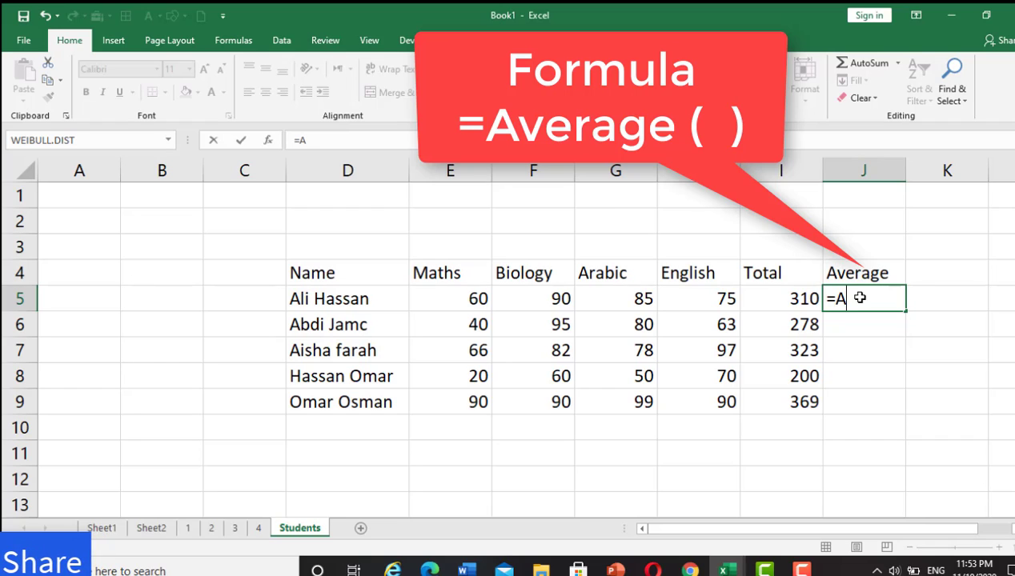
pyautogui.write('v')
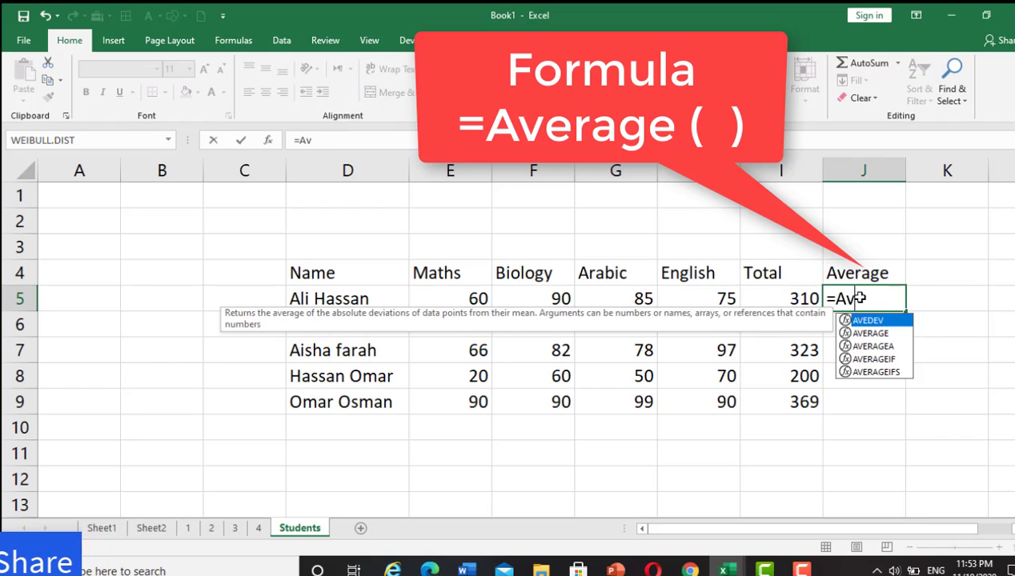
pyautogui.write('er')
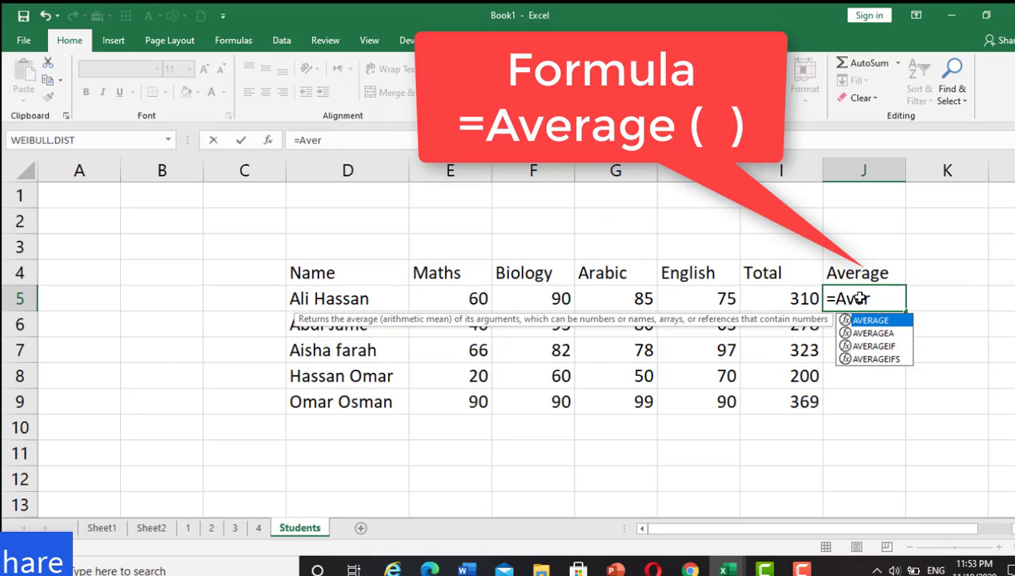
pyautogui.write('age')
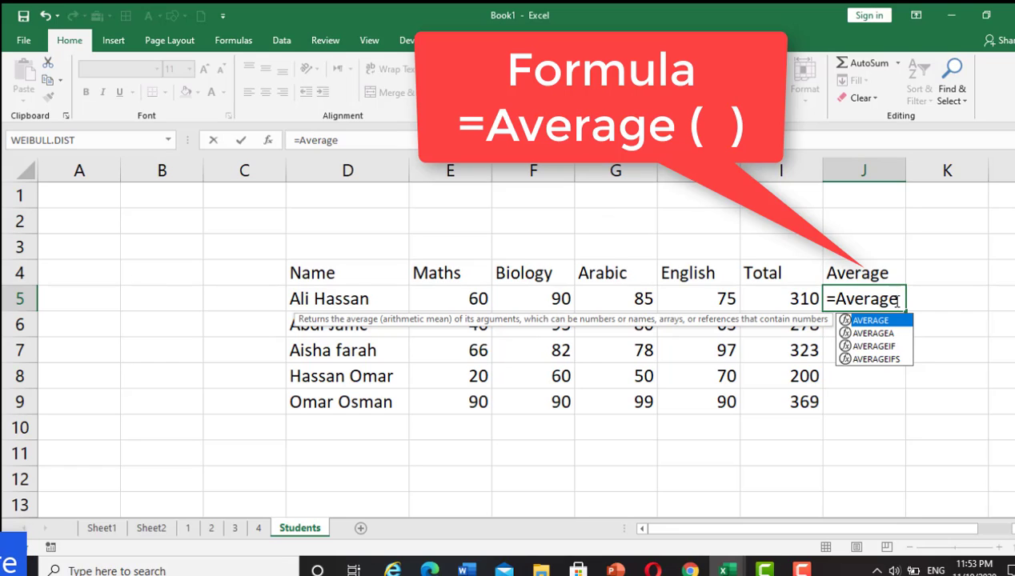
pyautogui.write('(')
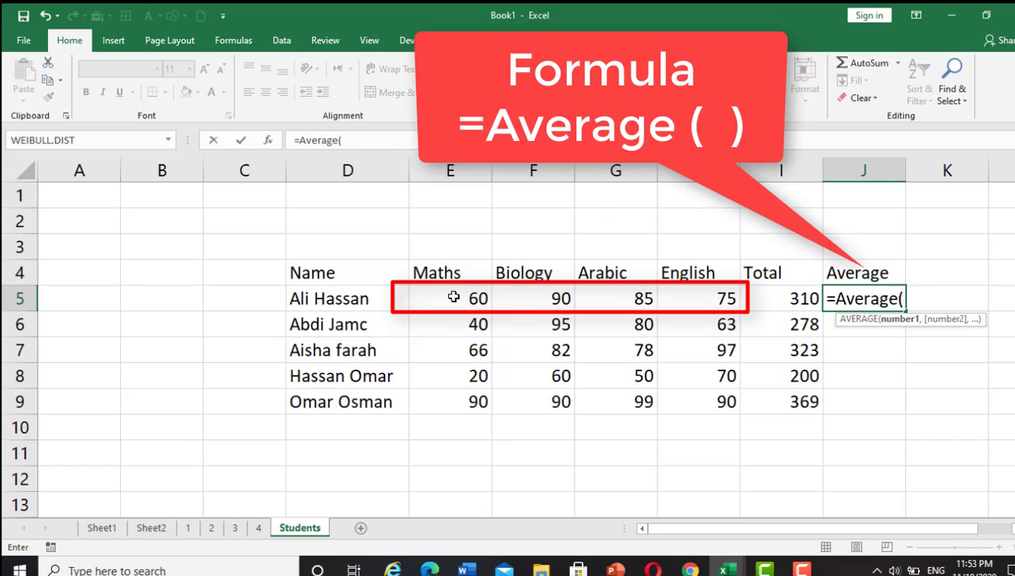
pyautogui.moveTo(453, 297); pyautogui.dragTo(669, 298)
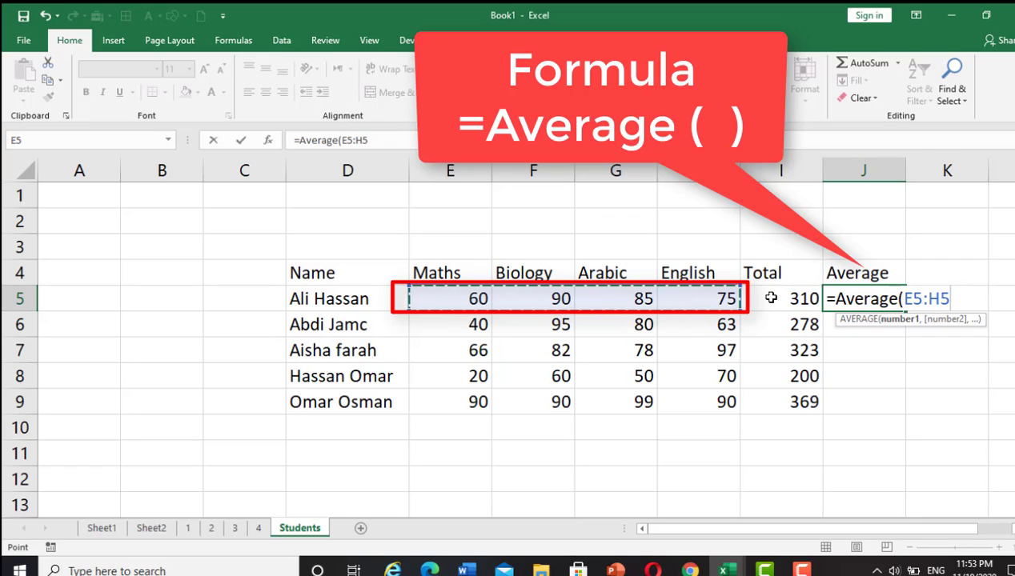
pyautogui.write(')')
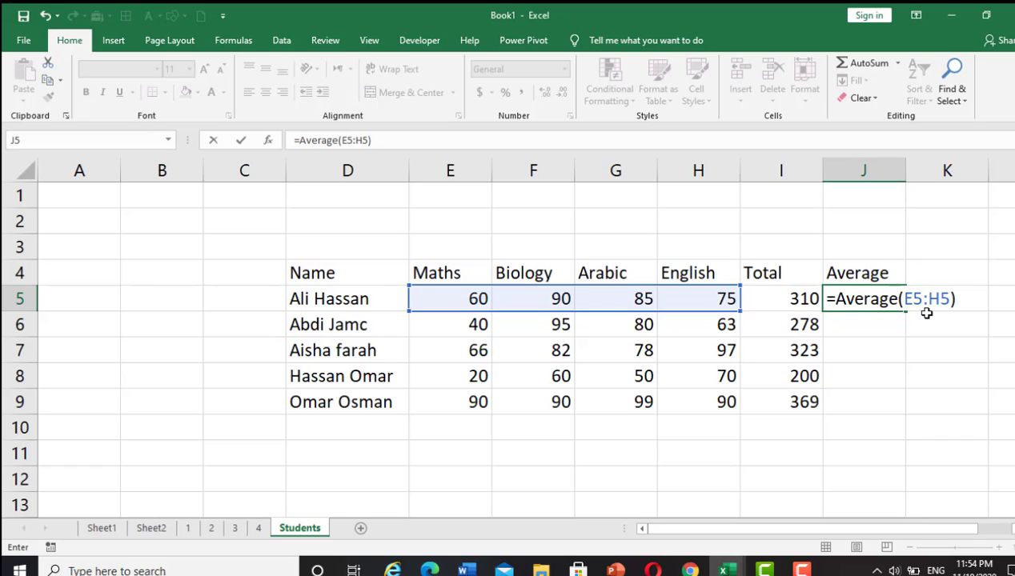
pyautogui.press('Return')
pyautogui.click(877, 296)
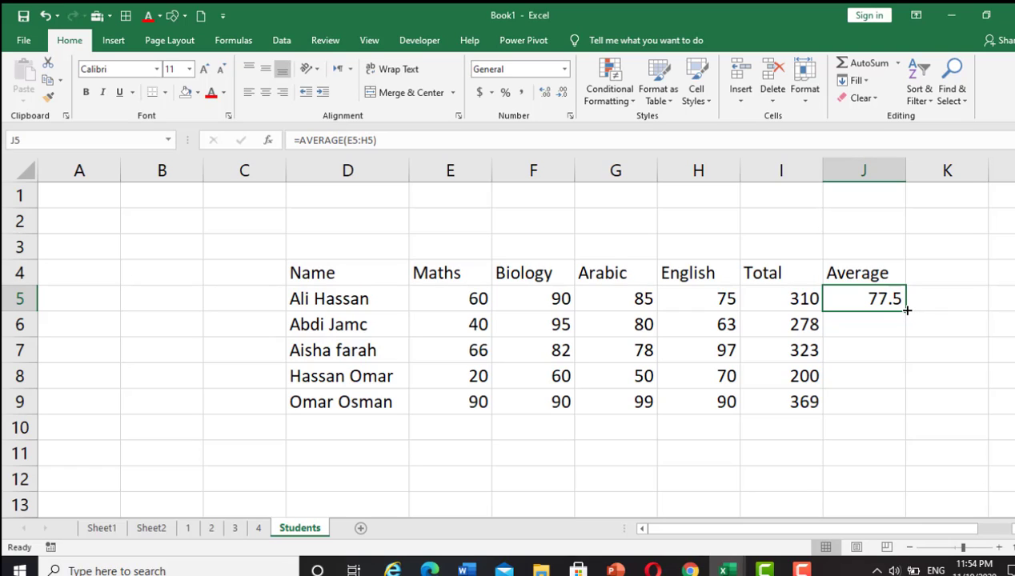
pyautogui.moveTo(905, 312); pyautogui.dragTo(909, 406)
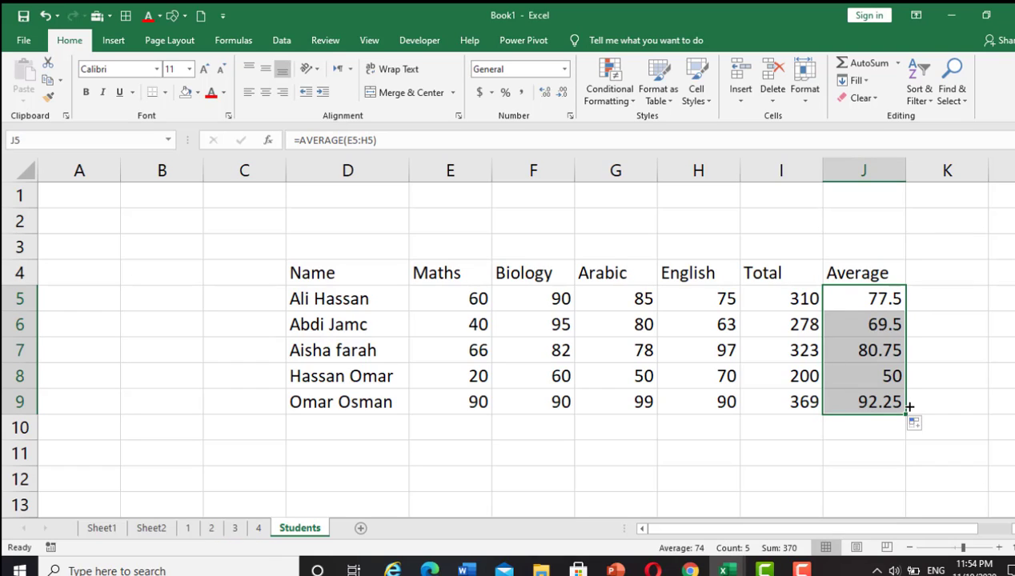
pyautogui.click(860, 422)
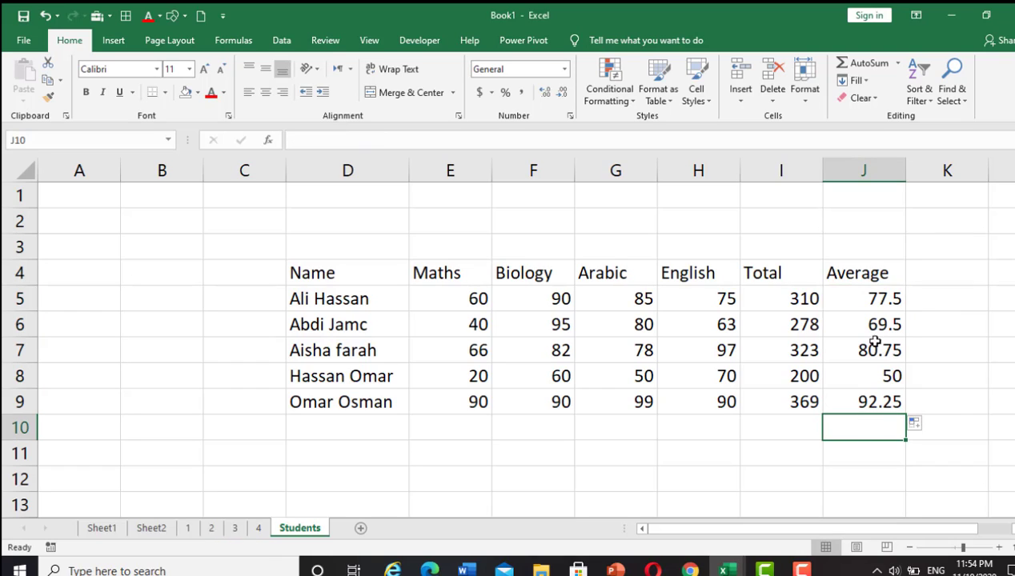
# - Clear the Average formulas from J5 through J9
pyautogui.click(869, 300)
pyautogui.press('BackSpace')
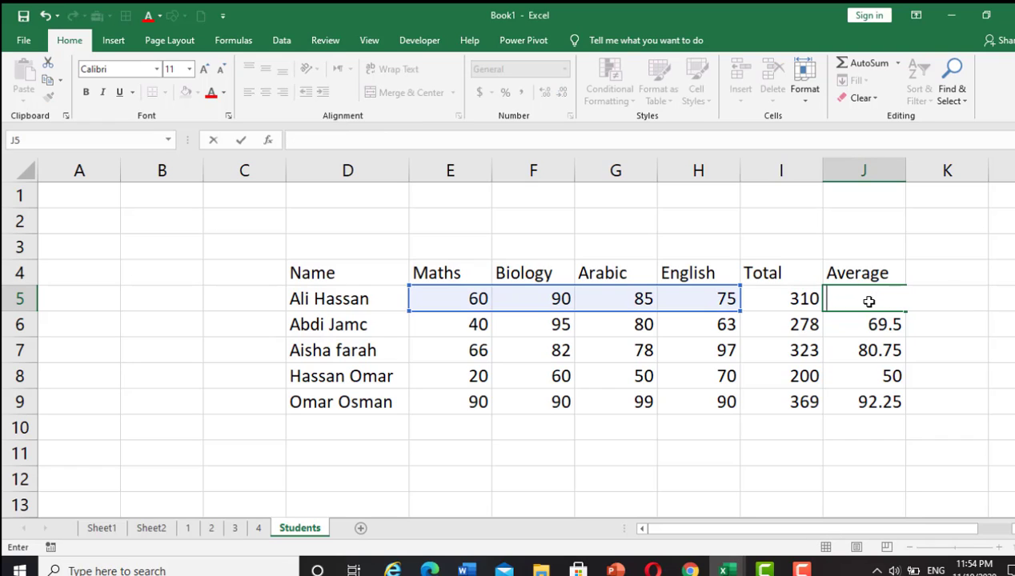
pyautogui.press('F2')
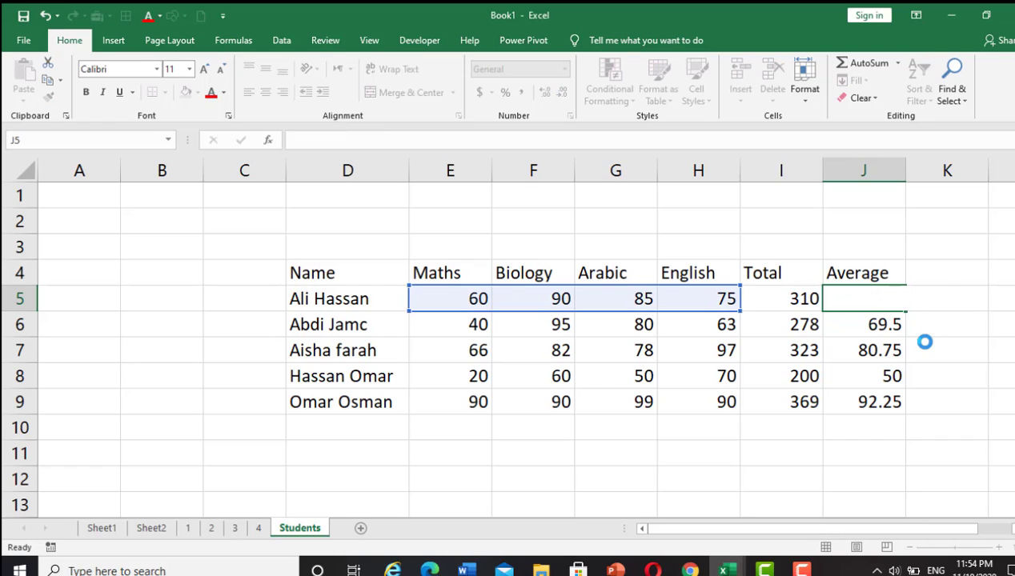
pyautogui.click(924, 342)
pyautogui.click(894, 300)
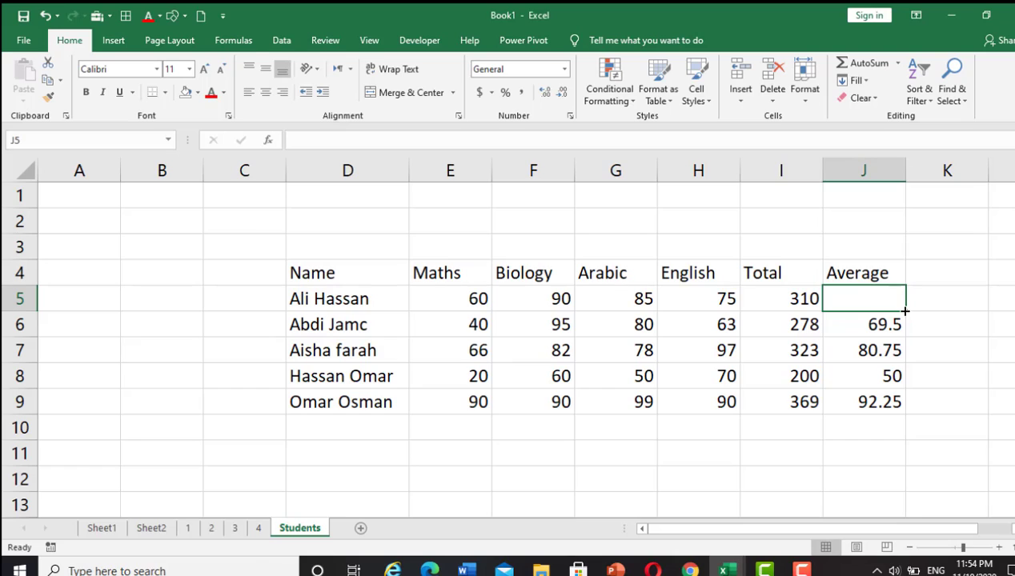
pyautogui.moveTo(905, 311); pyautogui.dragTo(908, 404)
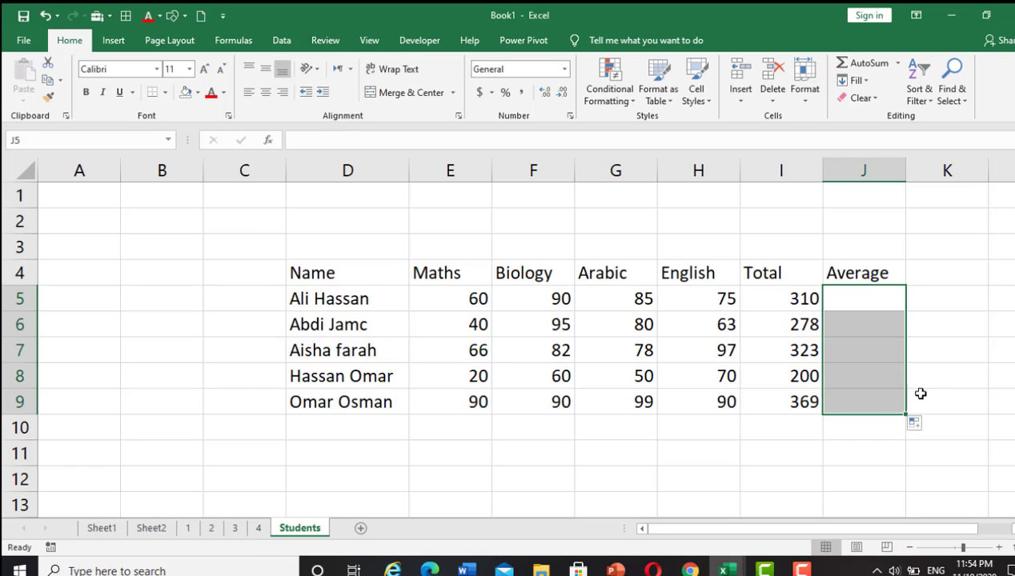
pyautogui.click(944, 356)
# - Re-enter =AVERAGE(E5:H5) in J5 so it shows 77.5
pyautogui.click(838, 300)
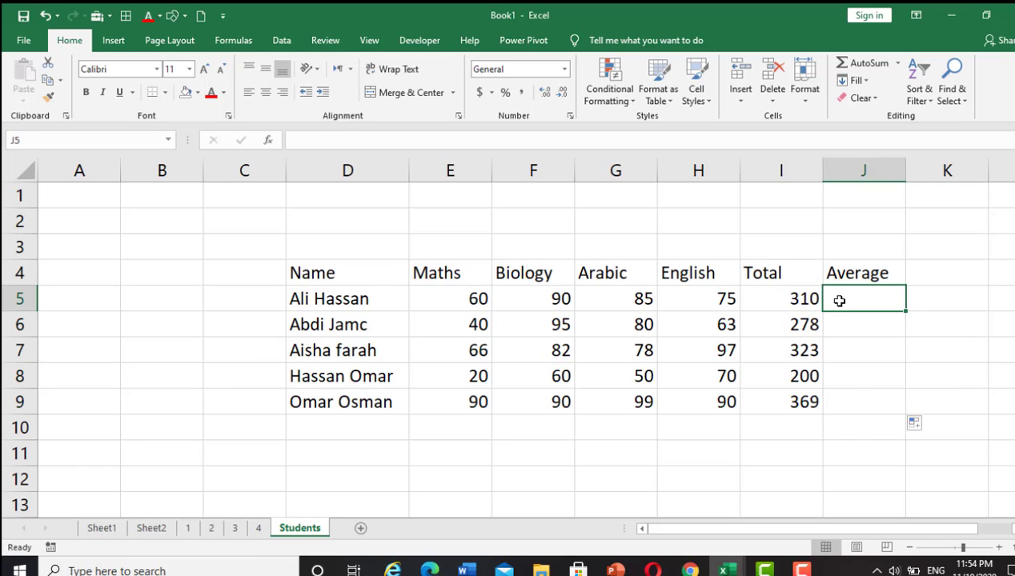
pyautogui.write('=')
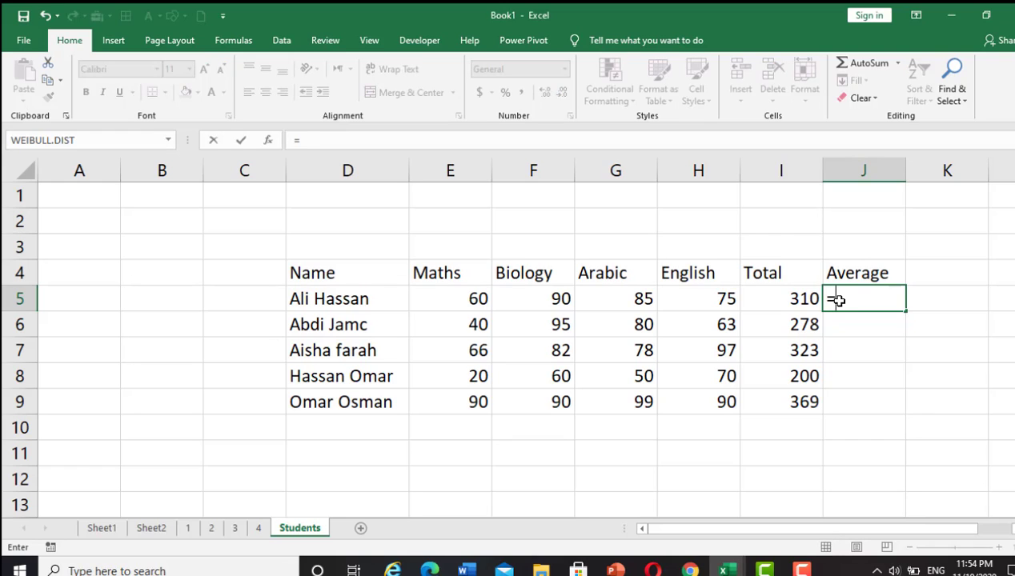
pyautogui.write('averag')
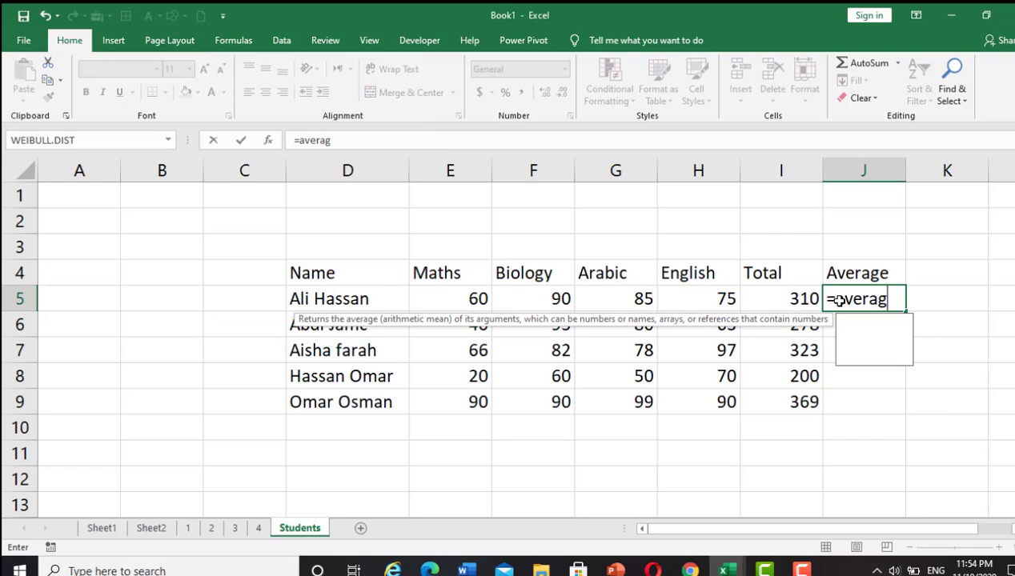
pyautogui.write('e')
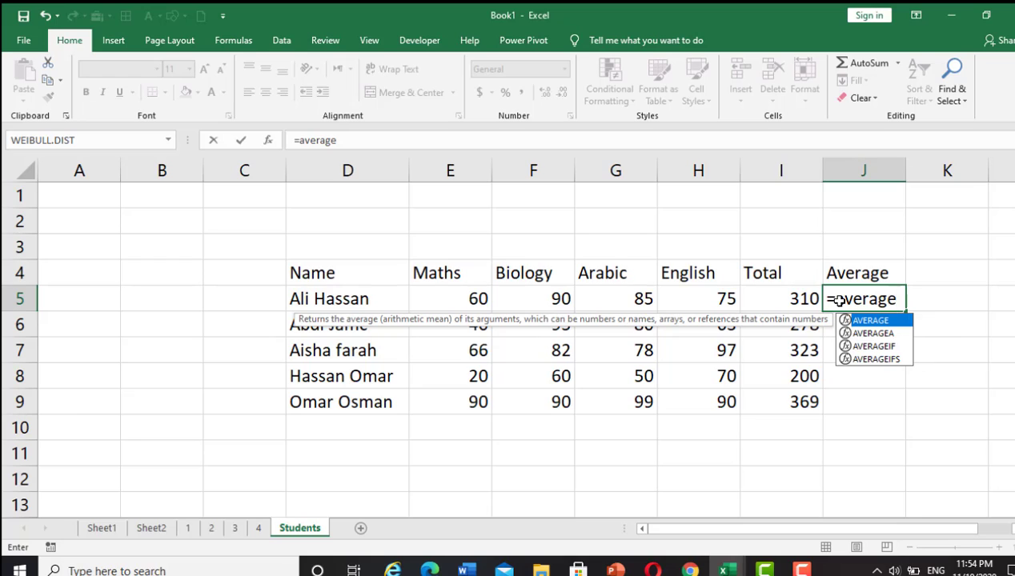
pyautogui.write('(')
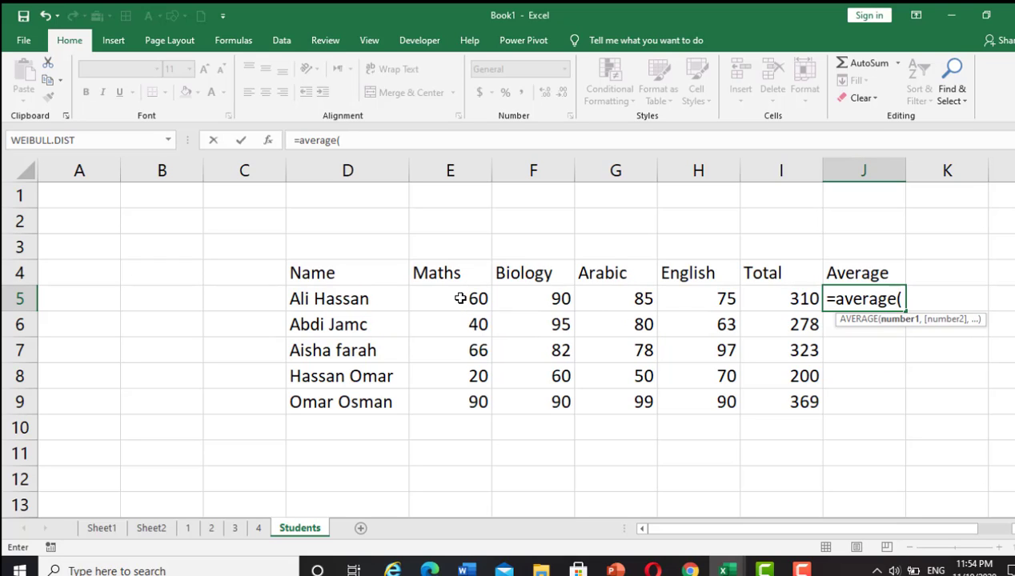
pyautogui.moveTo(461, 298); pyautogui.dragTo(695, 299)
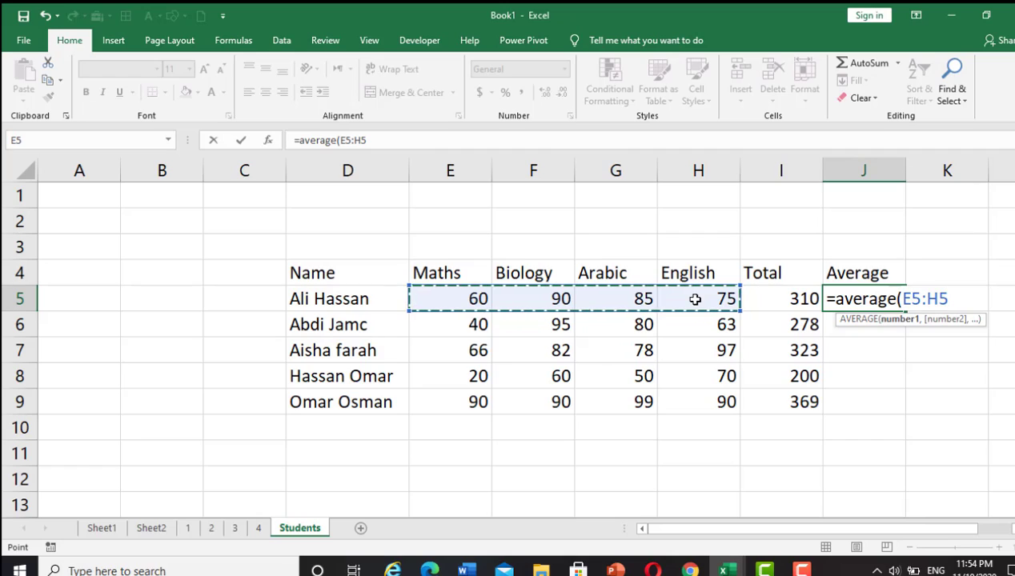
pyautogui.write(')')
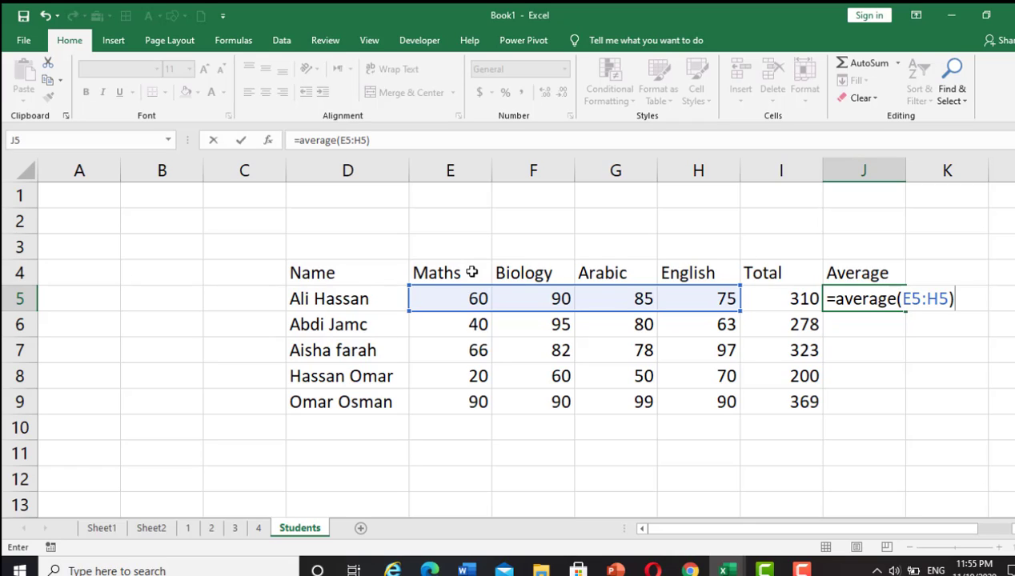
pyautogui.moveTo(472, 298); pyautogui.dragTo(683, 304)
pyautogui.press('Return')
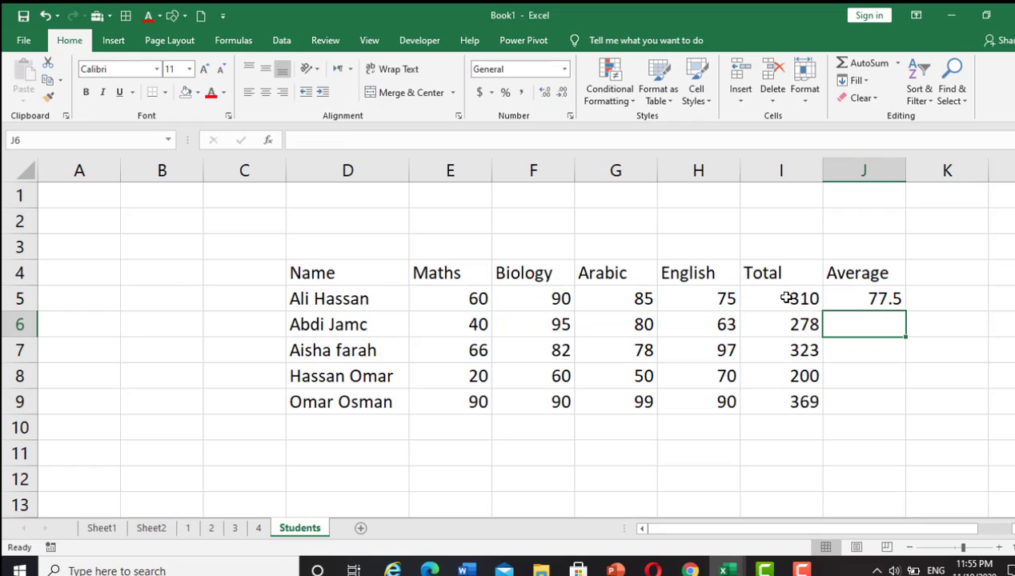
pyautogui.click(886, 298)
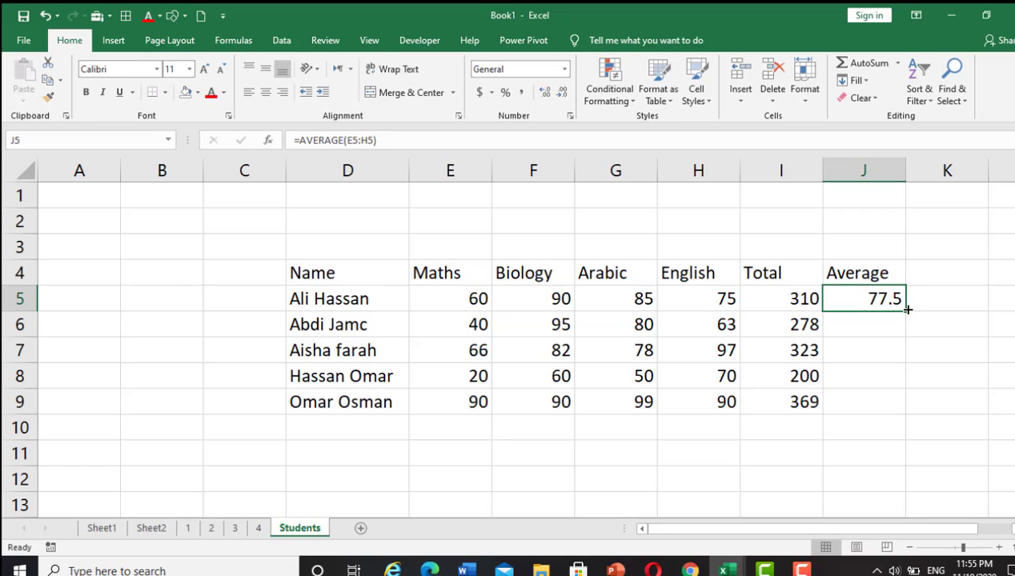